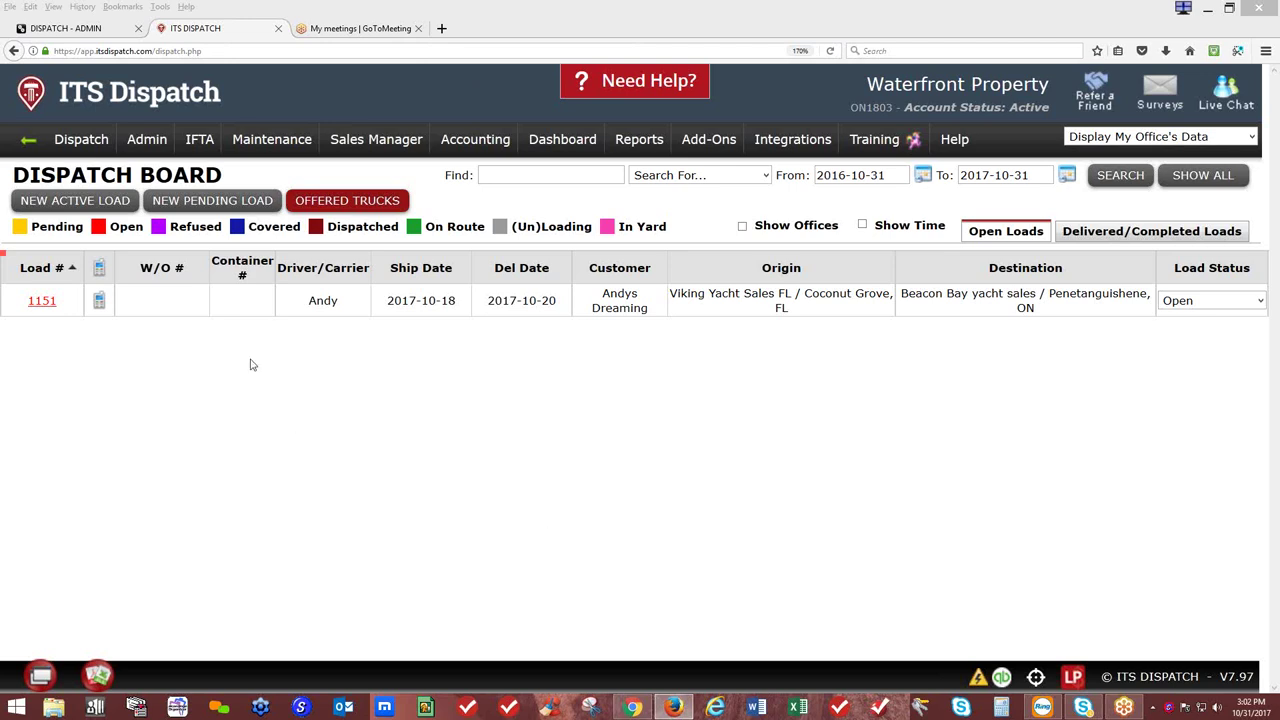
- Drop down the Admin menu listing customers, shippers, consignees, drivers and trucks
mouse_move(158, 145)
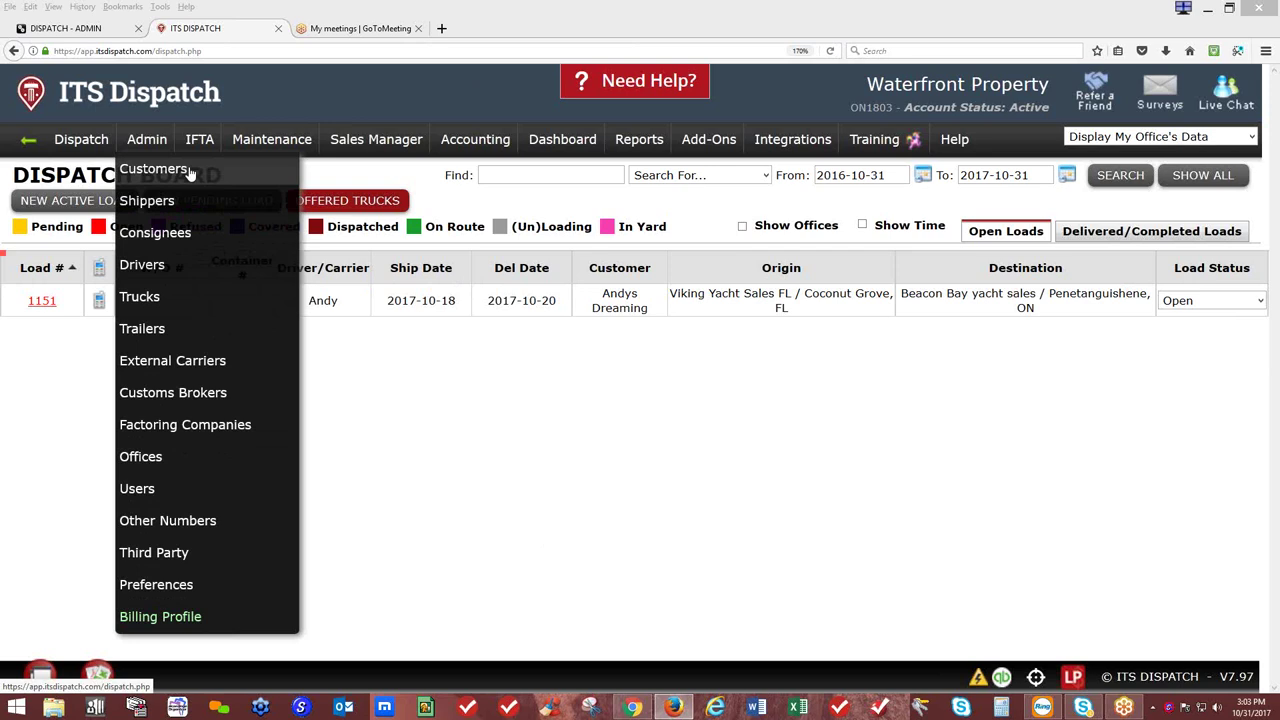
- Open a blank Add Customer form from the Customer List and zoom the page out to 150%
click(189, 171)
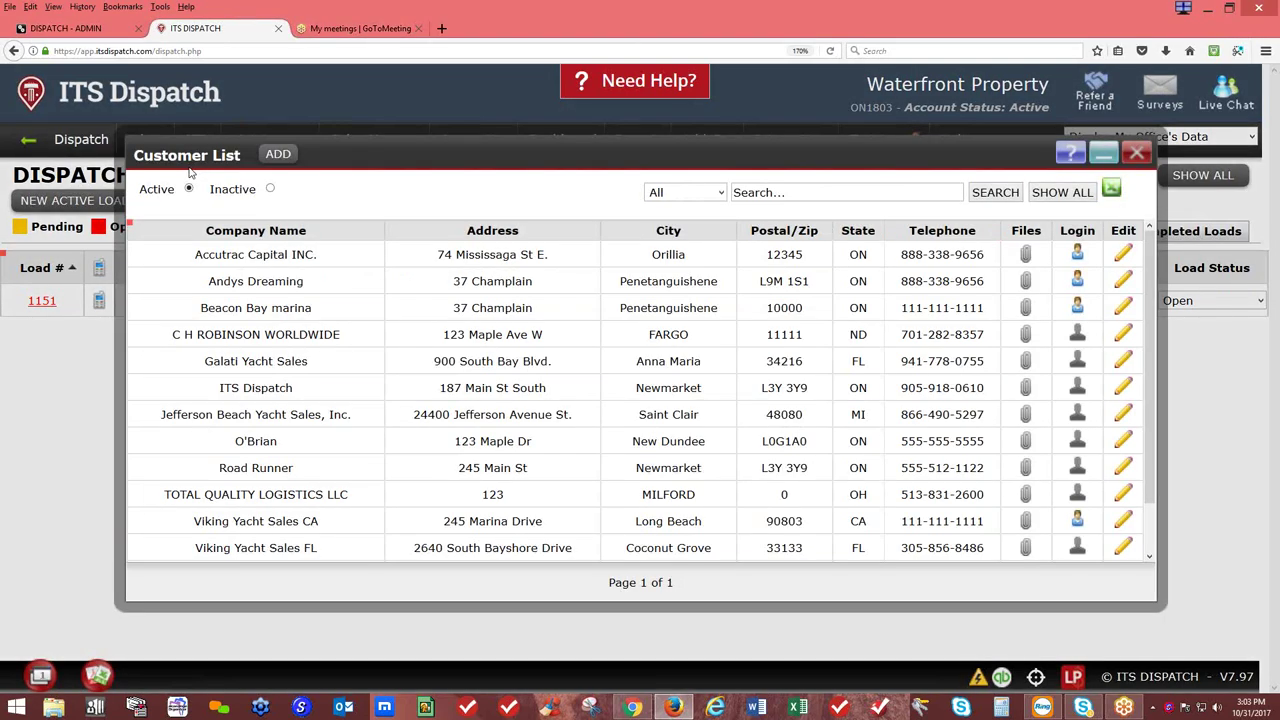
click(279, 156)
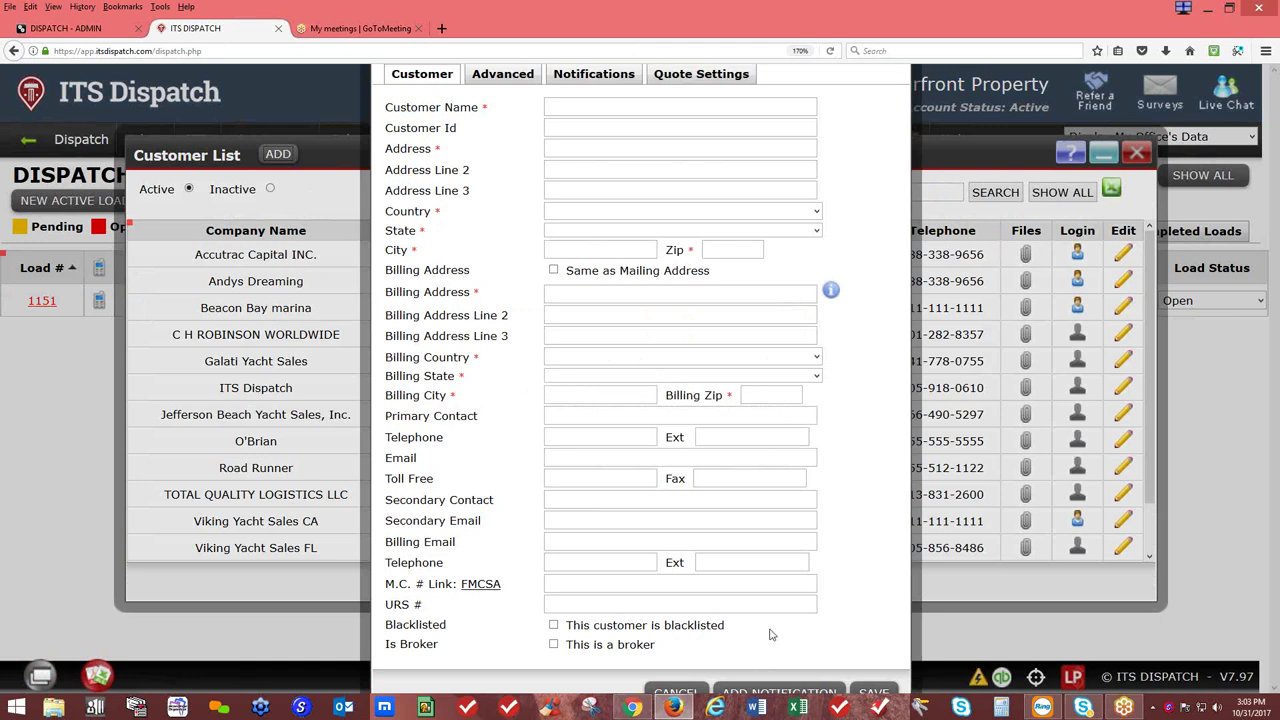
key(ctrl+minus)
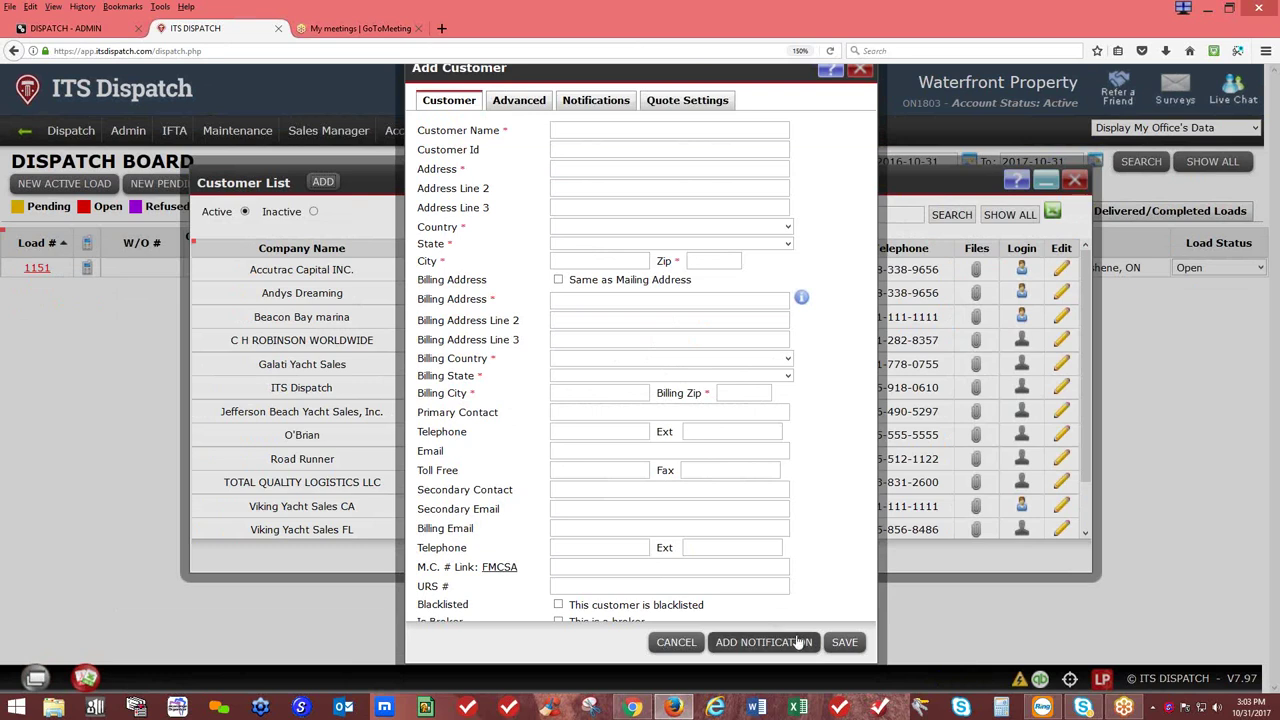
- Check the required fields with a trial save, then set country USA and state CA
click(797, 641)
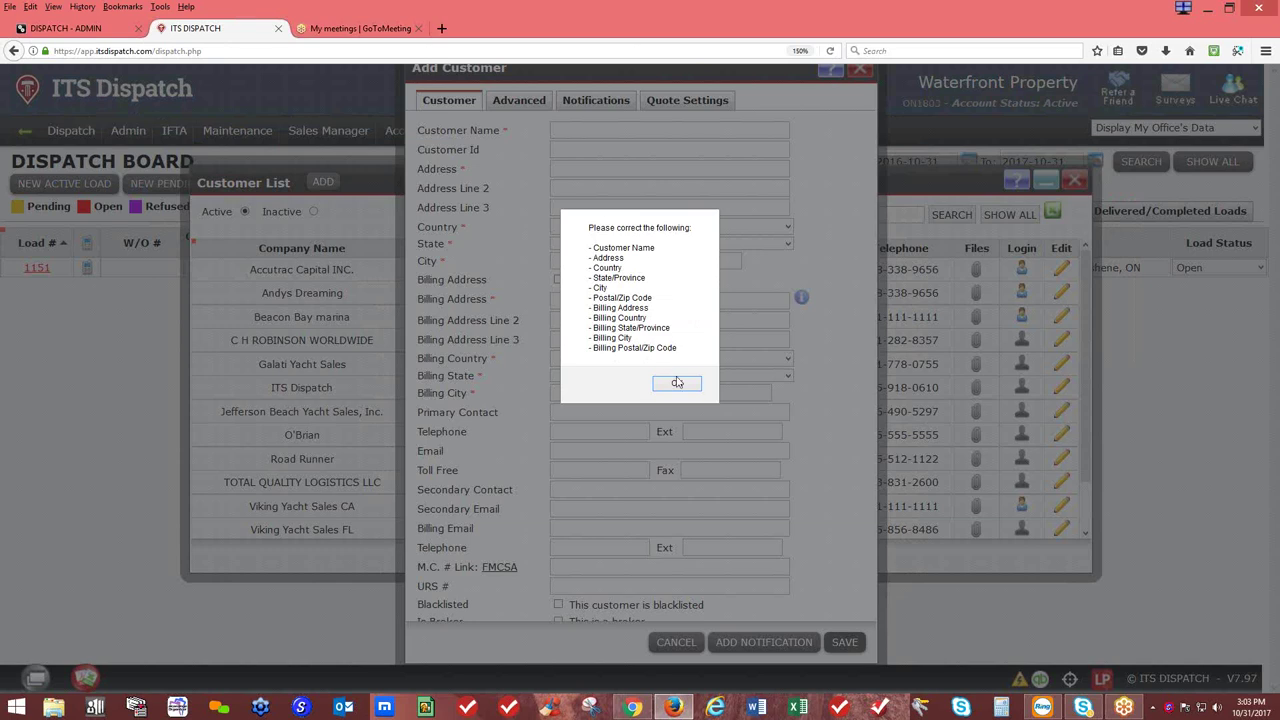
click(677, 384)
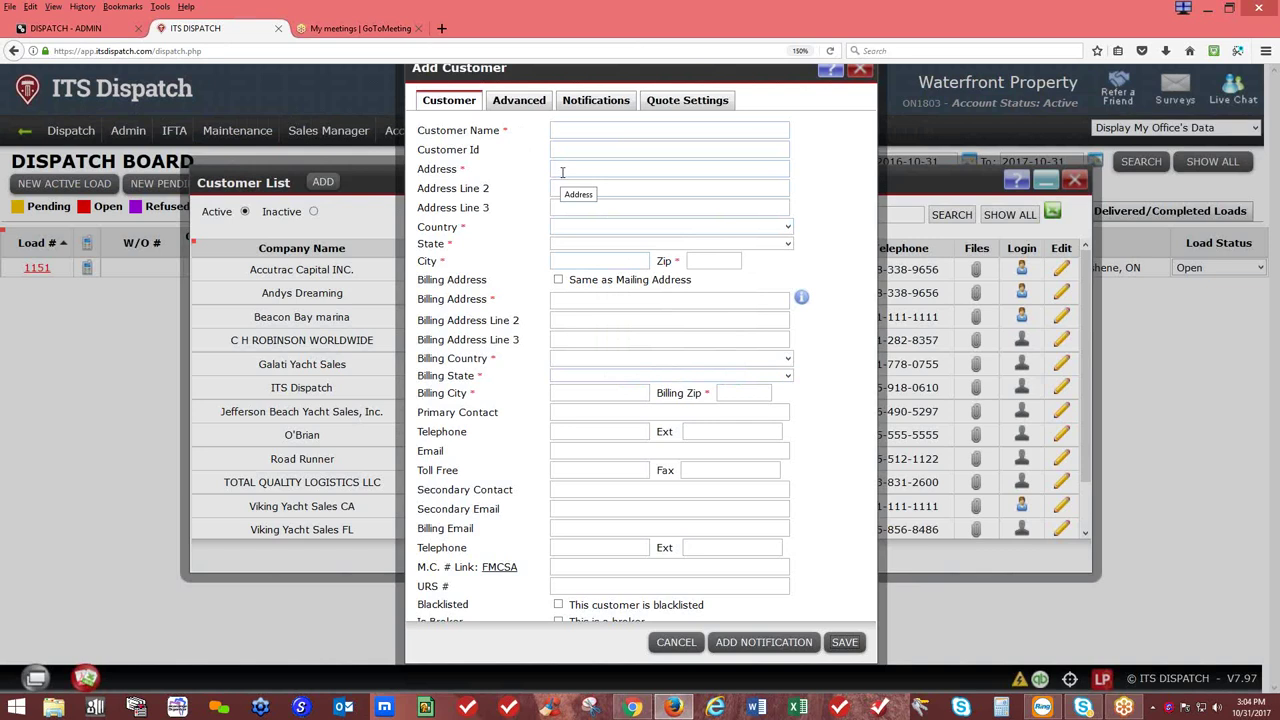
click(566, 228)
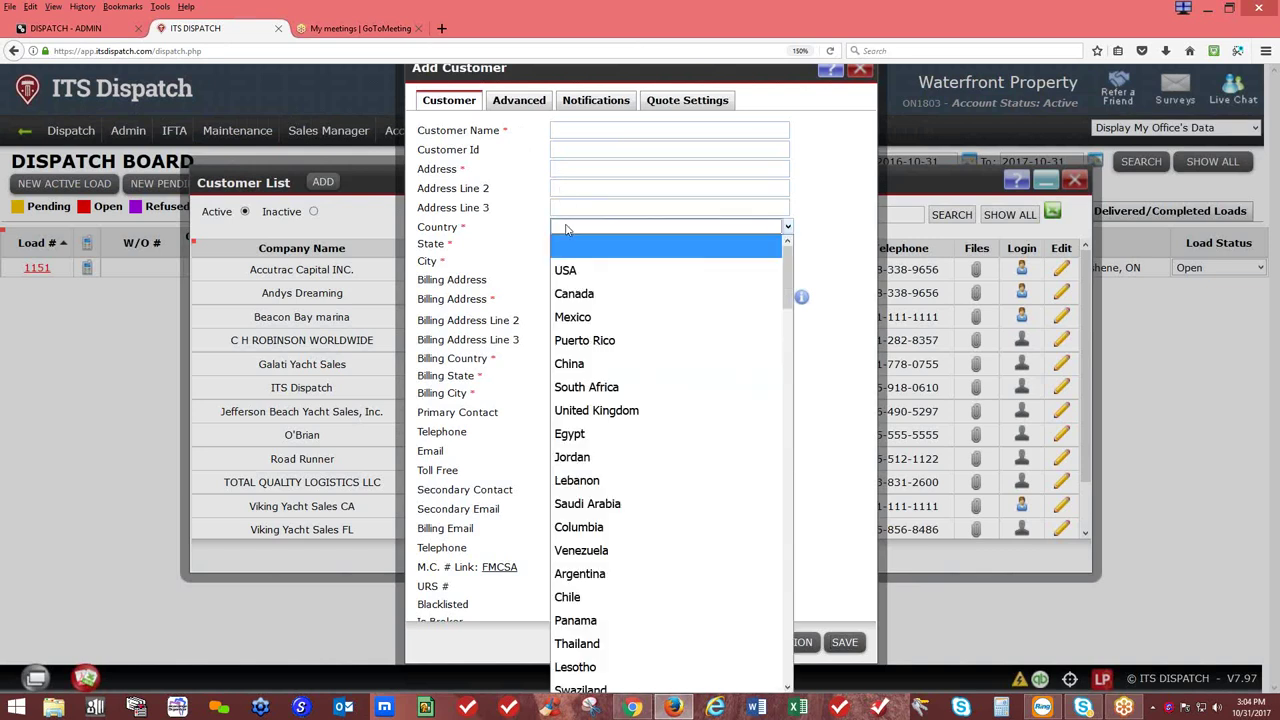
click(570, 270)
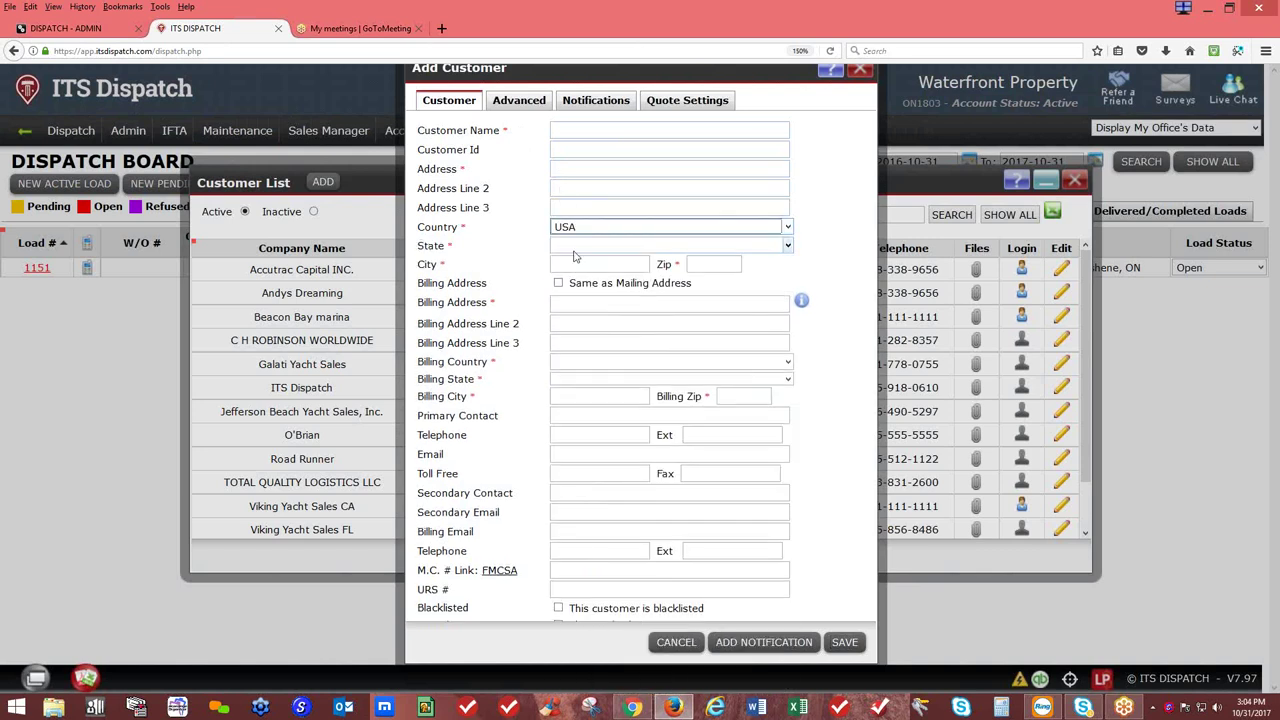
click(575, 250)
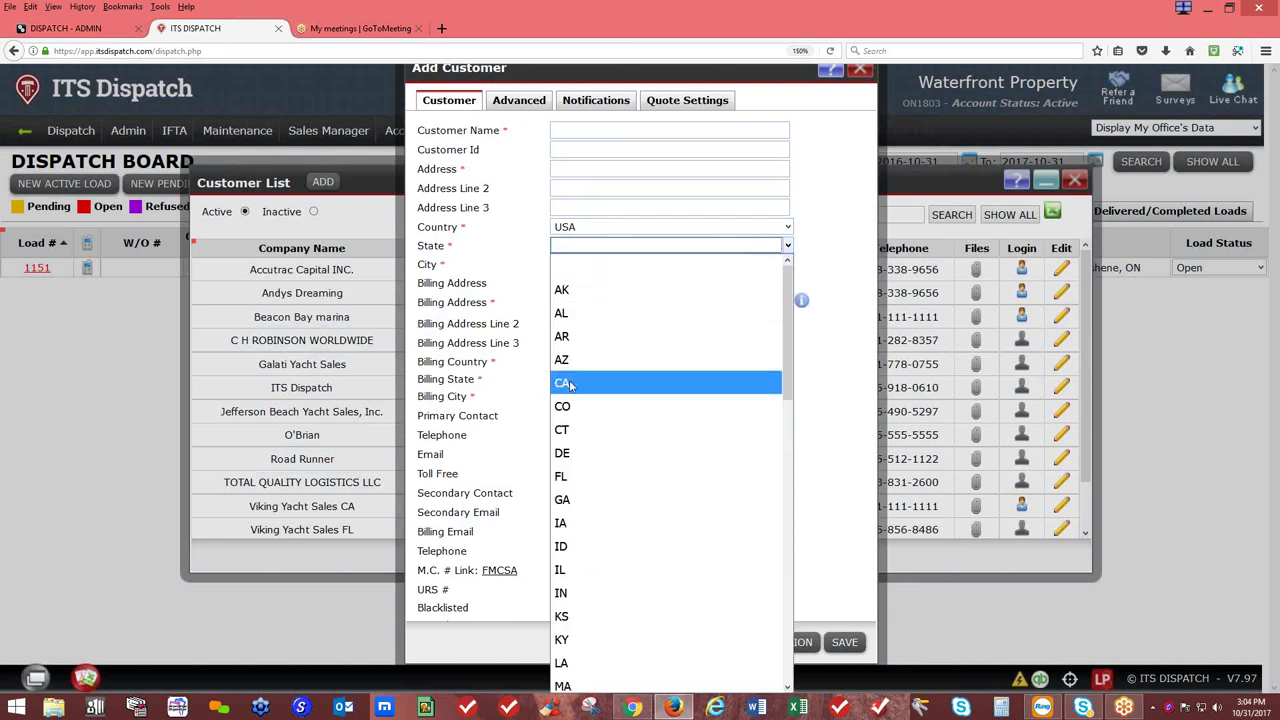
click(570, 386)
- Enter city Ontario and zip 000, and make billing match the mailing address
click(575, 263)
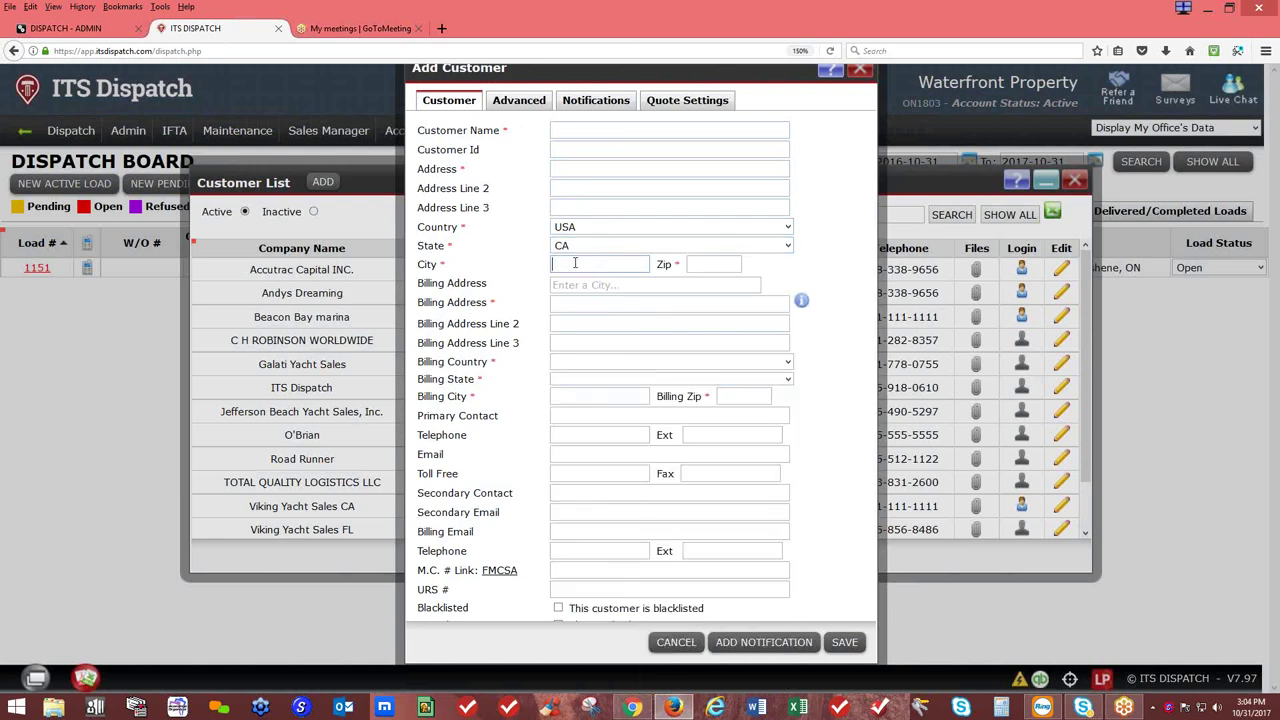
text(ont)
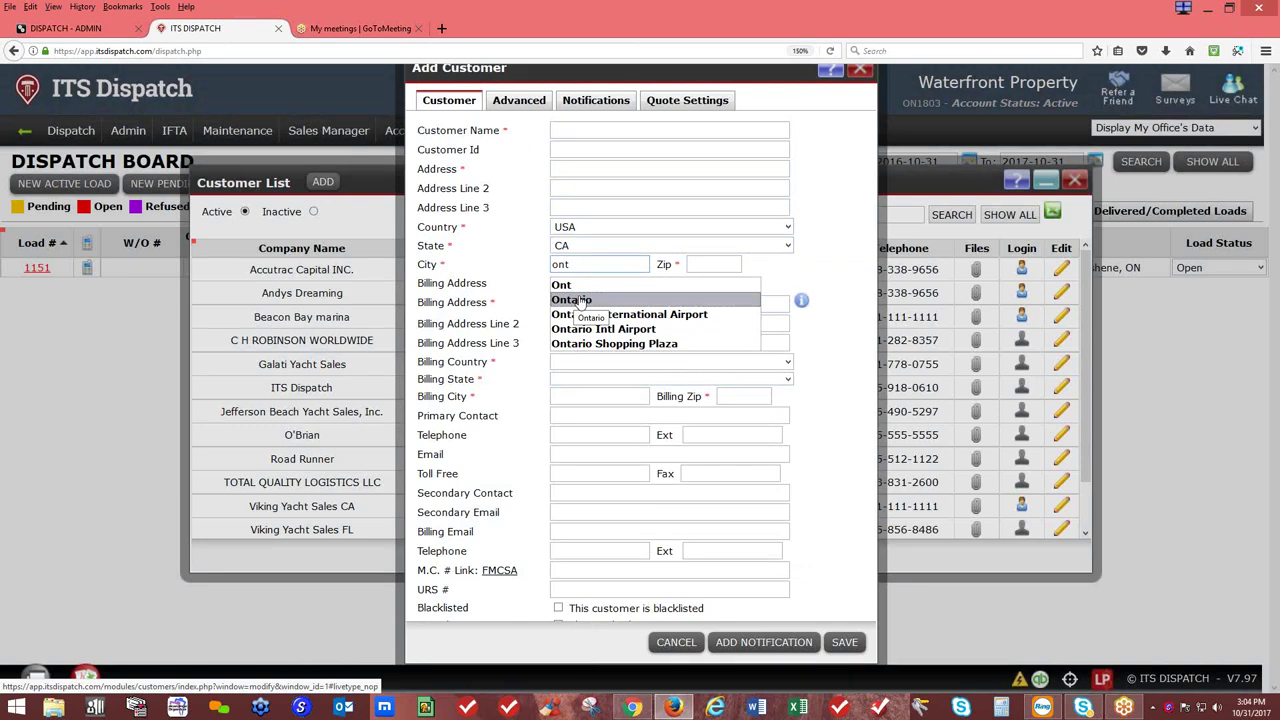
click(580, 300)
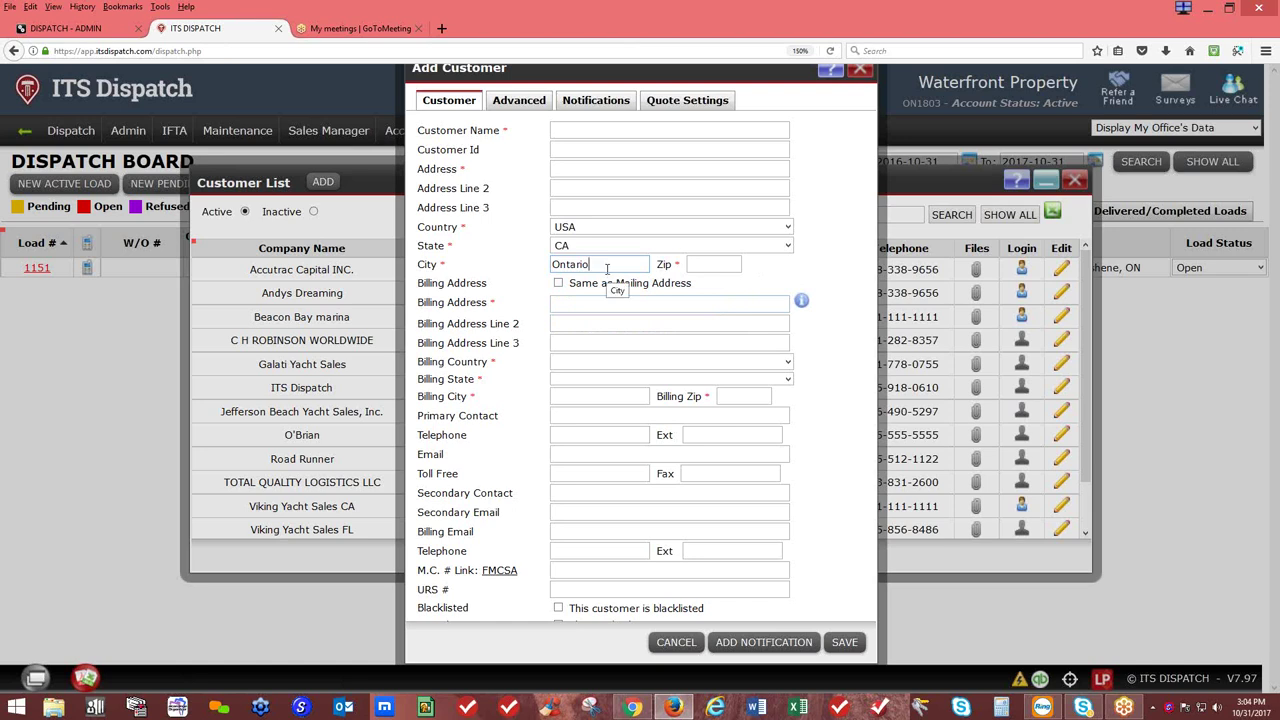
click(702, 266)
text(000)
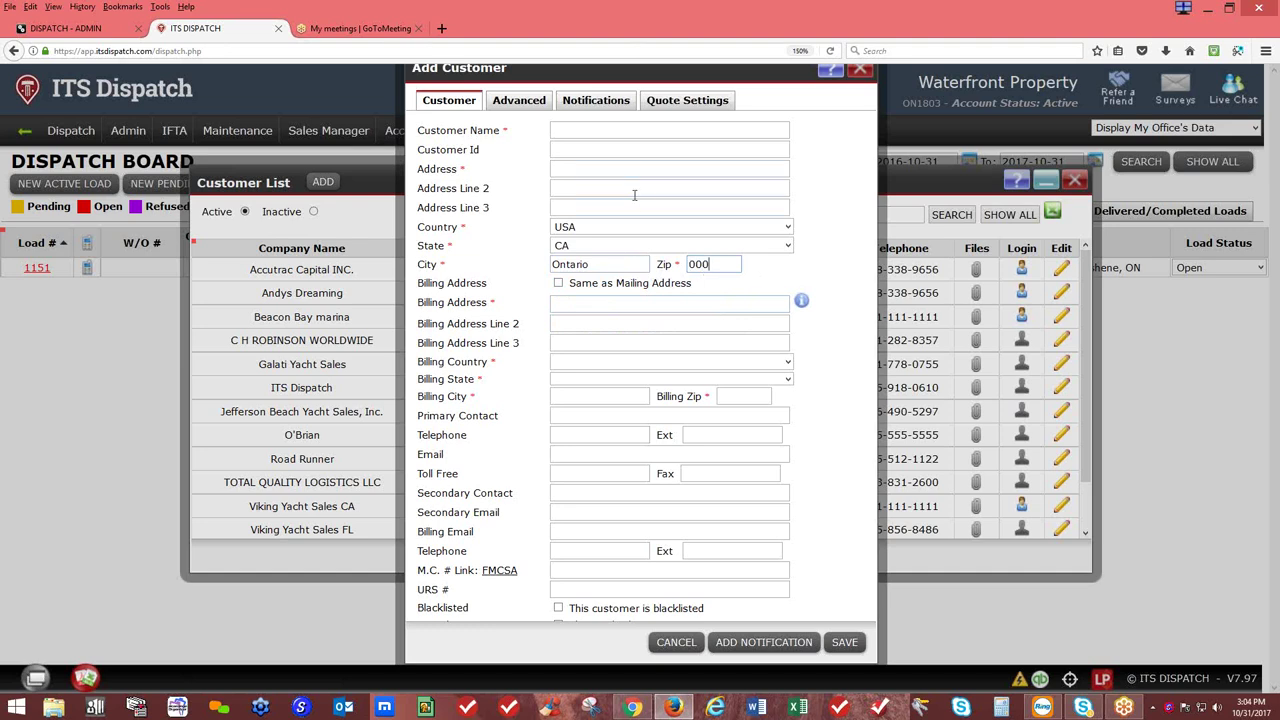
click(558, 283)
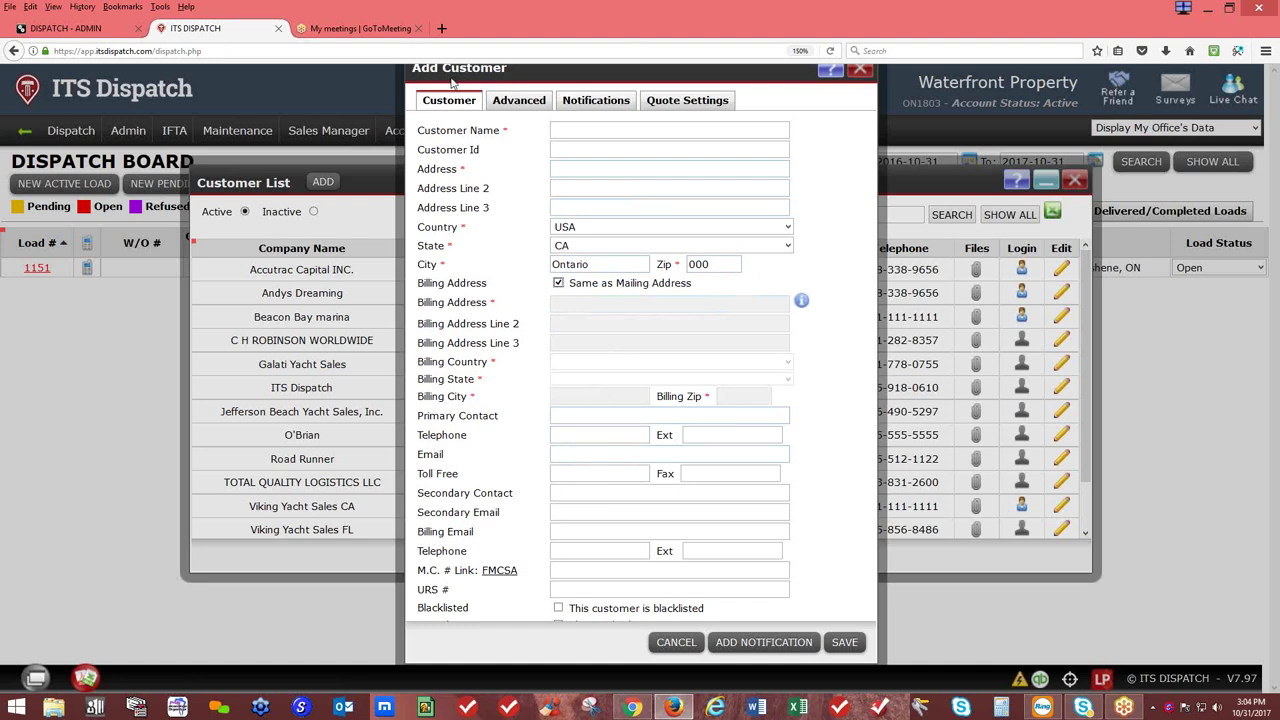
- On the Advanced tab, set currency to American Dollars and payment terms to Net 30
click(512, 102)
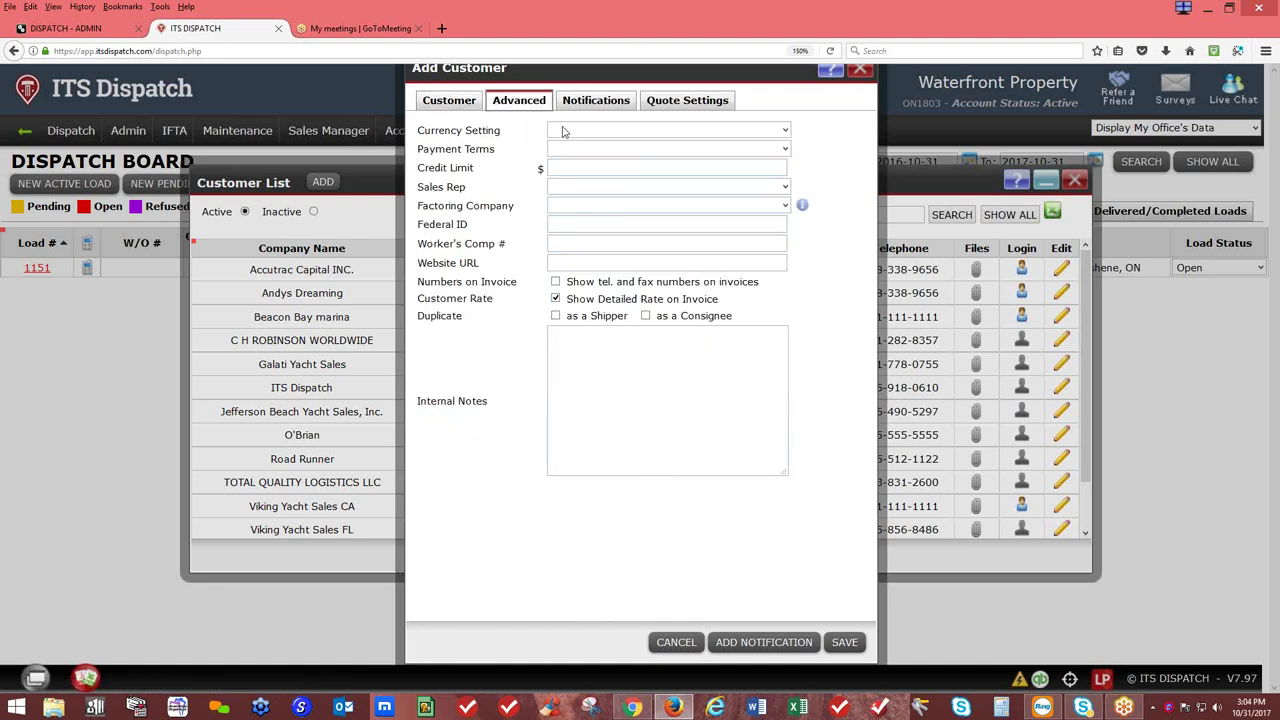
click(565, 131)
click(577, 174)
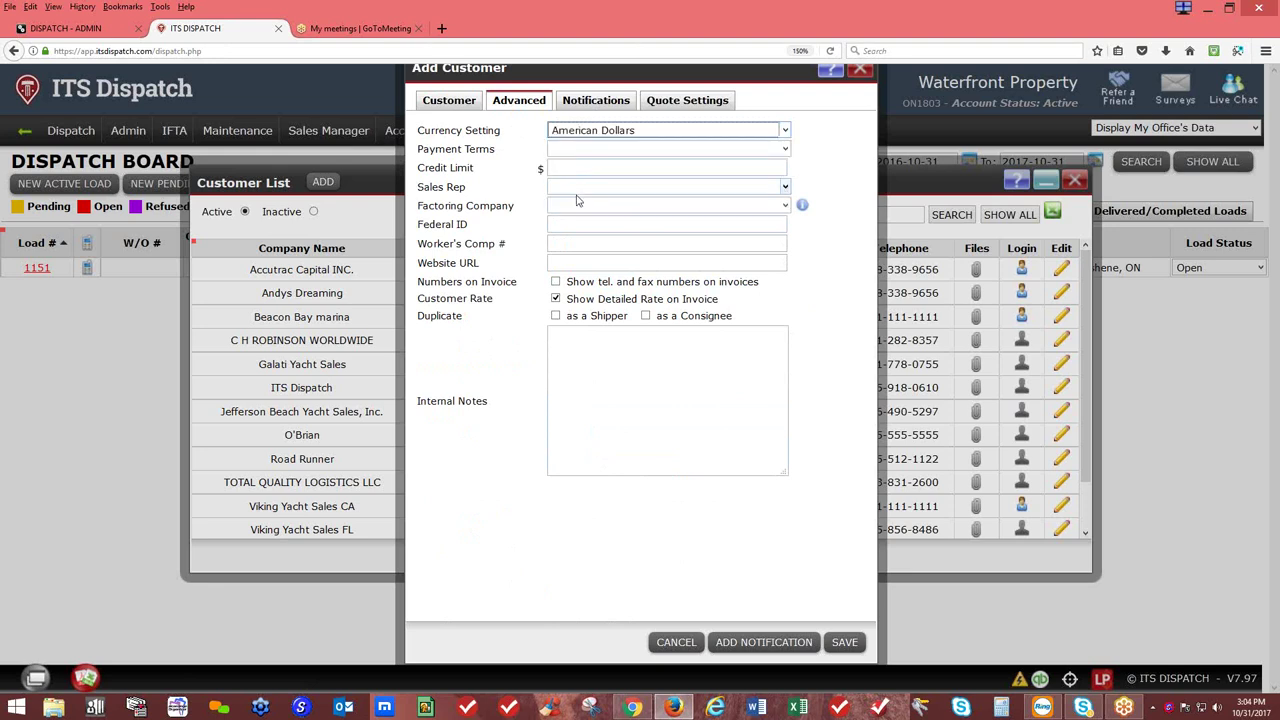
click(586, 150)
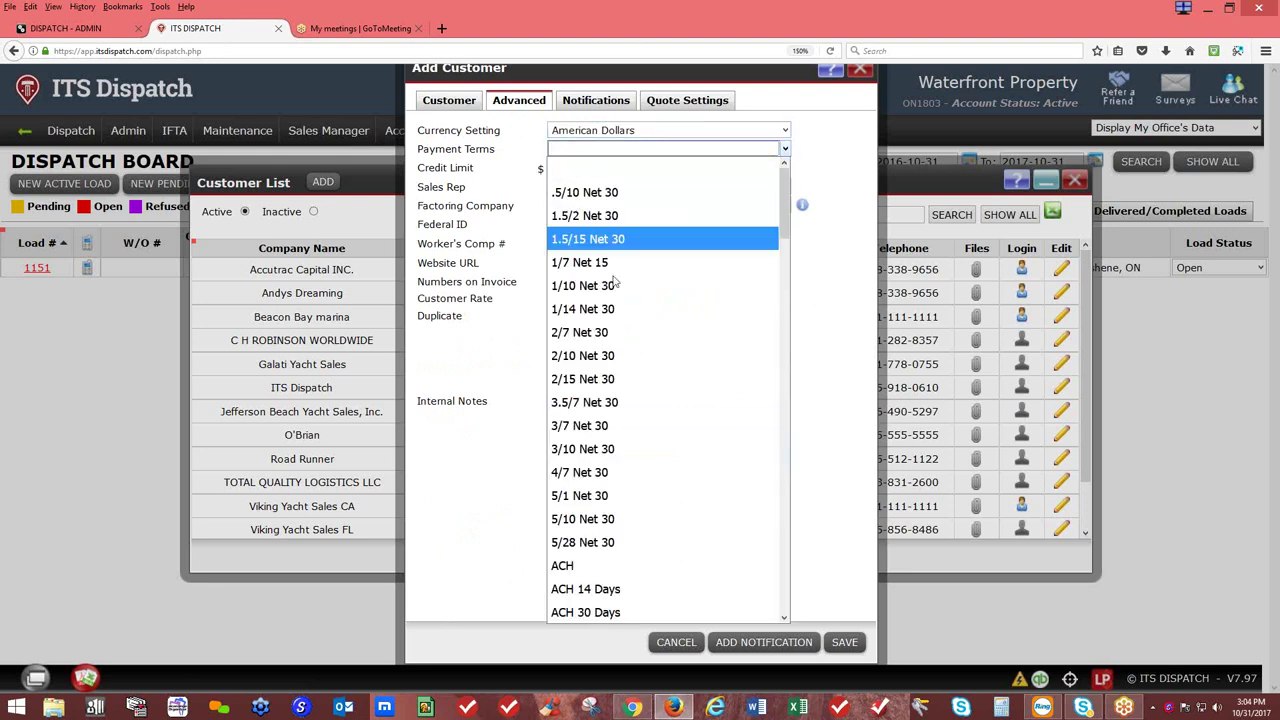
scroll(612, 330, down, 5)
scroll(595, 500, down, 5)
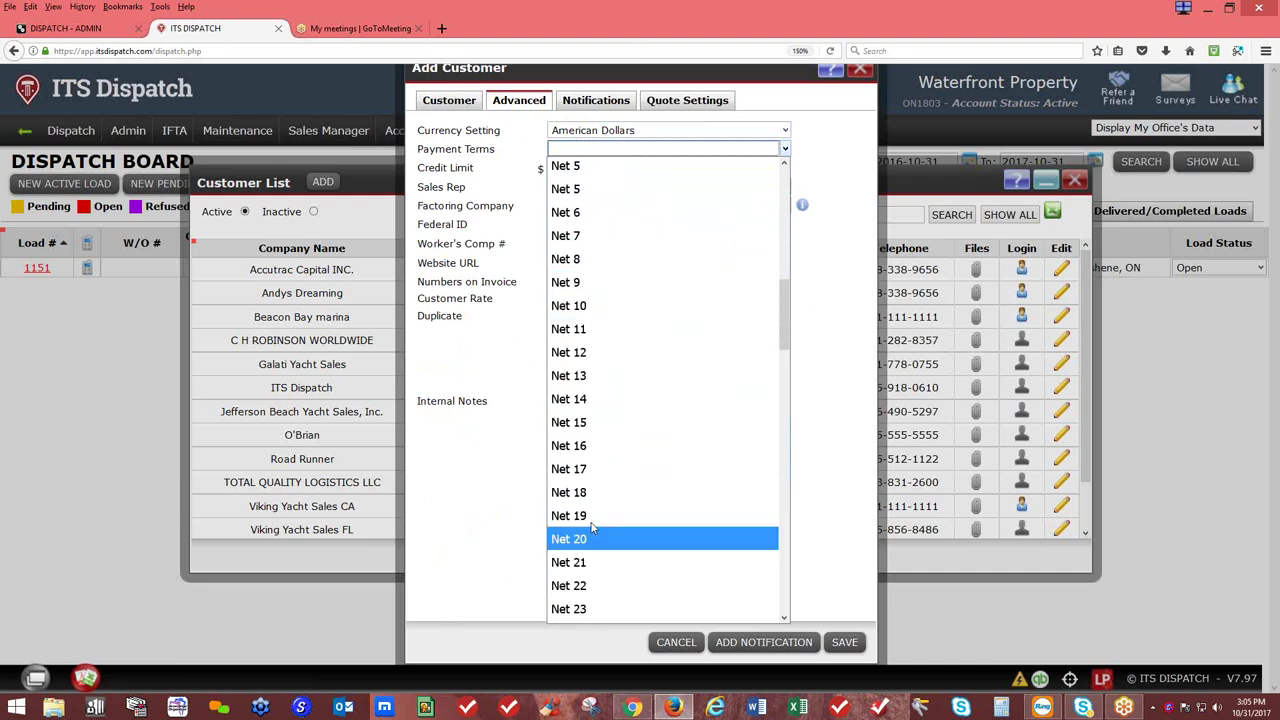
scroll(593, 518, down, 3)
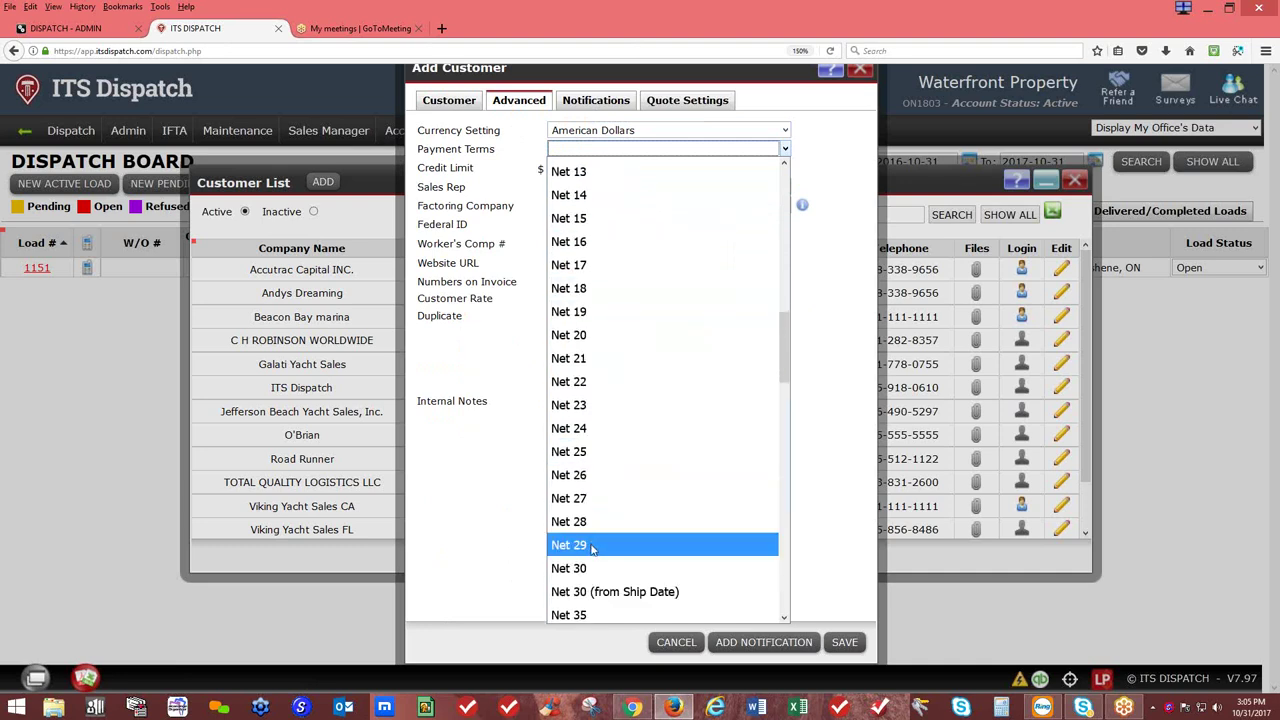
click(582, 568)
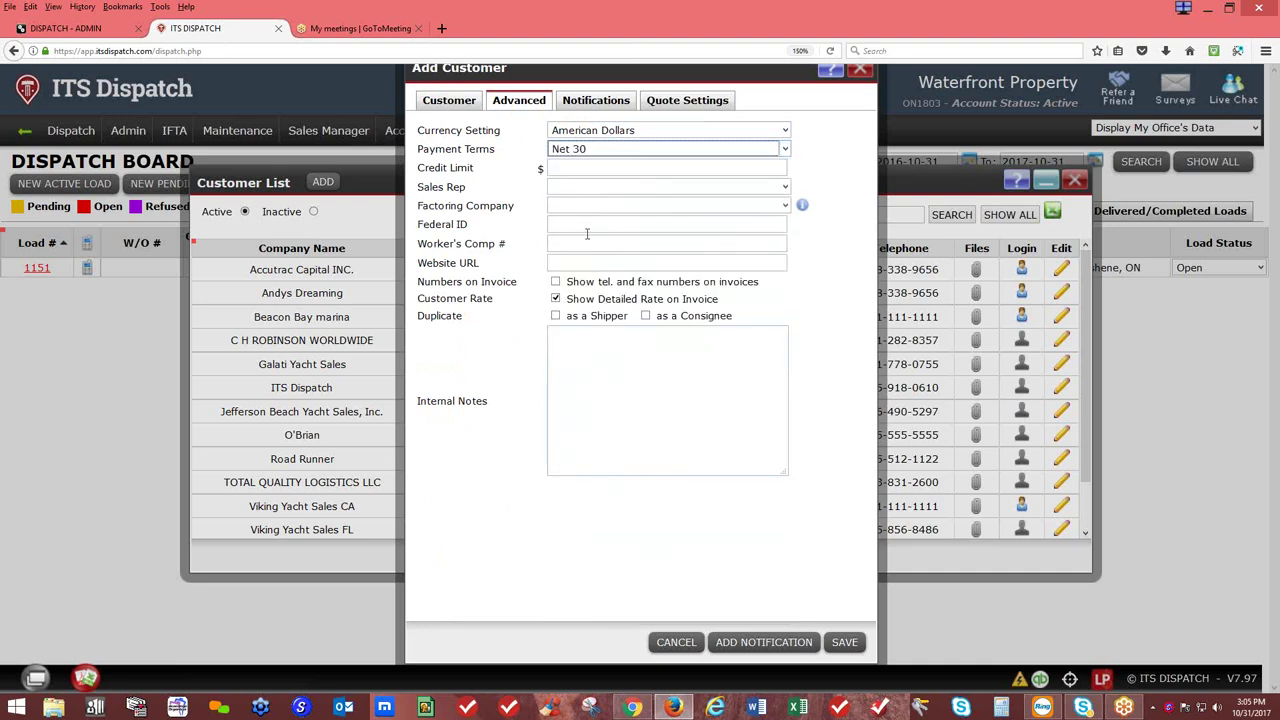
key(Tab)
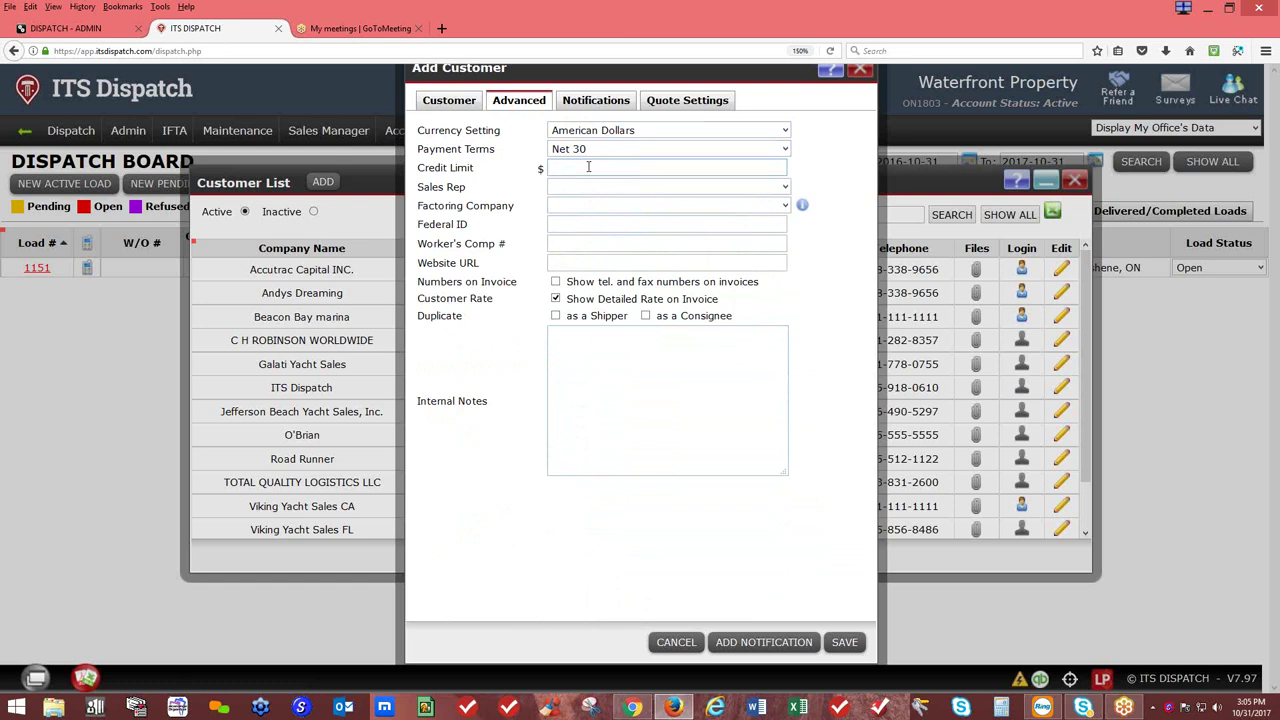
- Assign the first listed sales rep and leave the factoring company blank
click(589, 178)
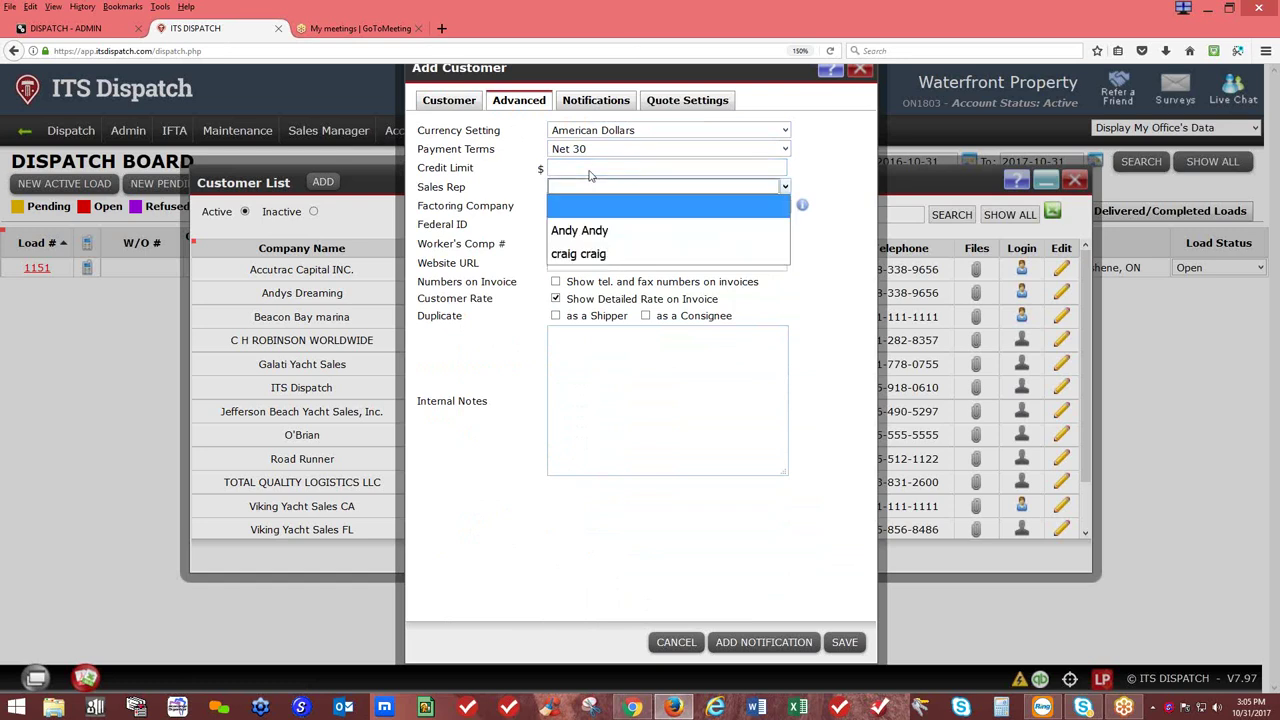
click(593, 228)
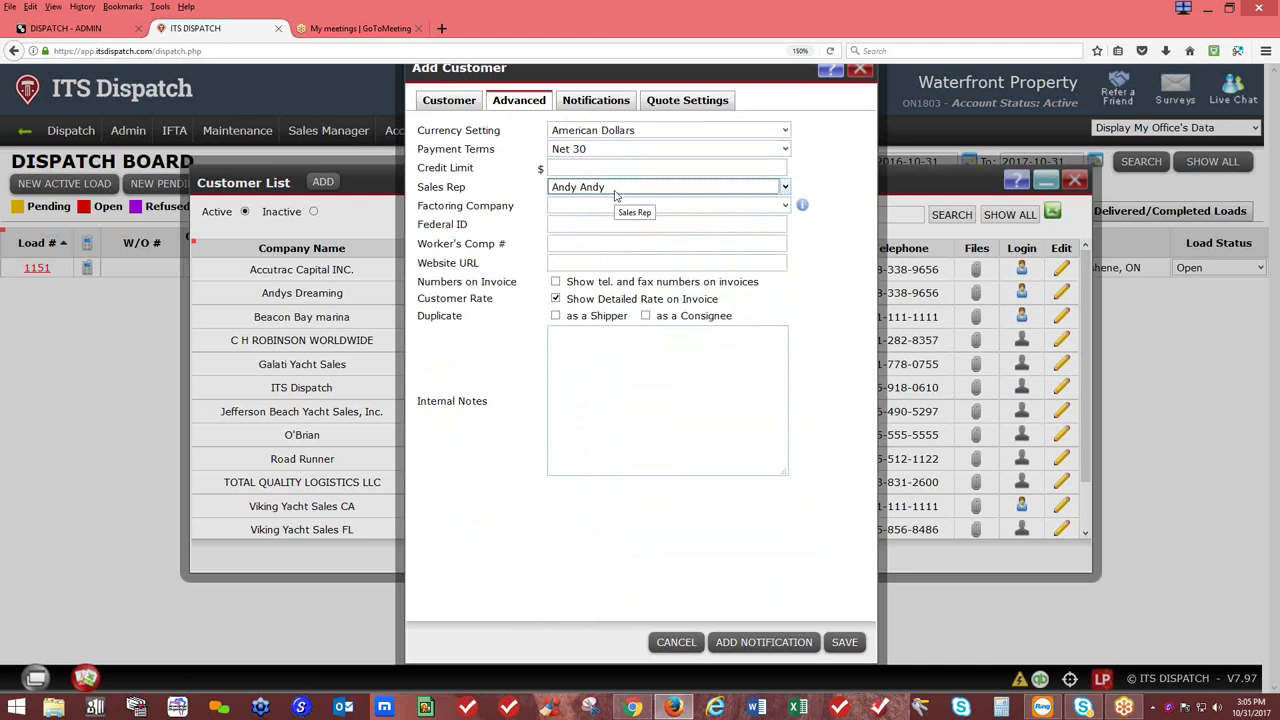
click(615, 207)
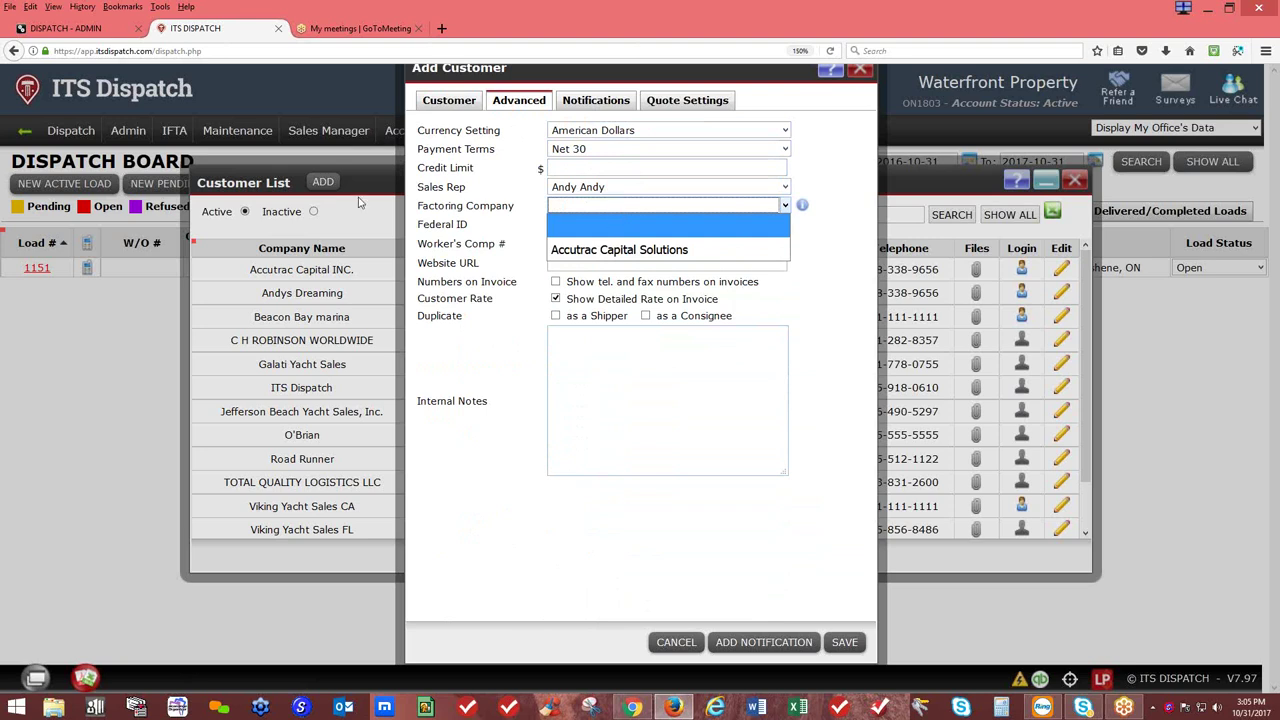
click(594, 247)
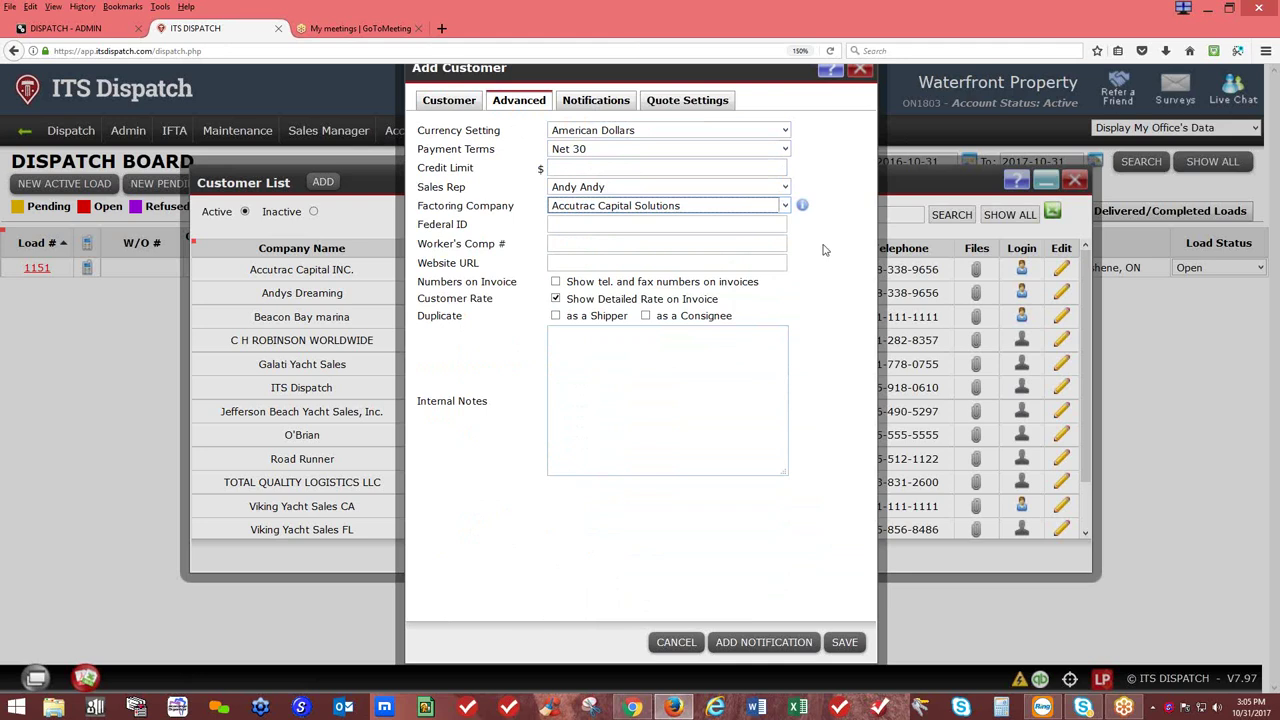
click(697, 207)
click(643, 223)
click(580, 102)
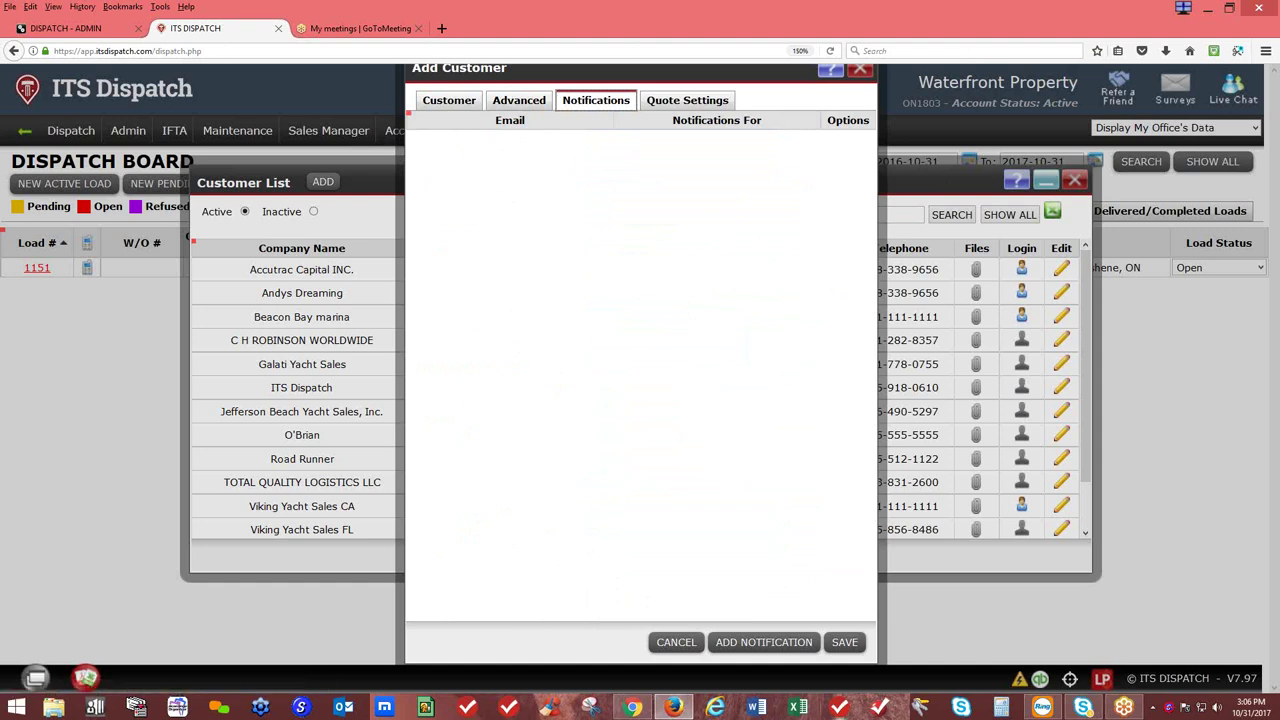
- Draft an e-mail notification for Dispatched, On Route and Delivered statuses, then discard it
click(779, 647)
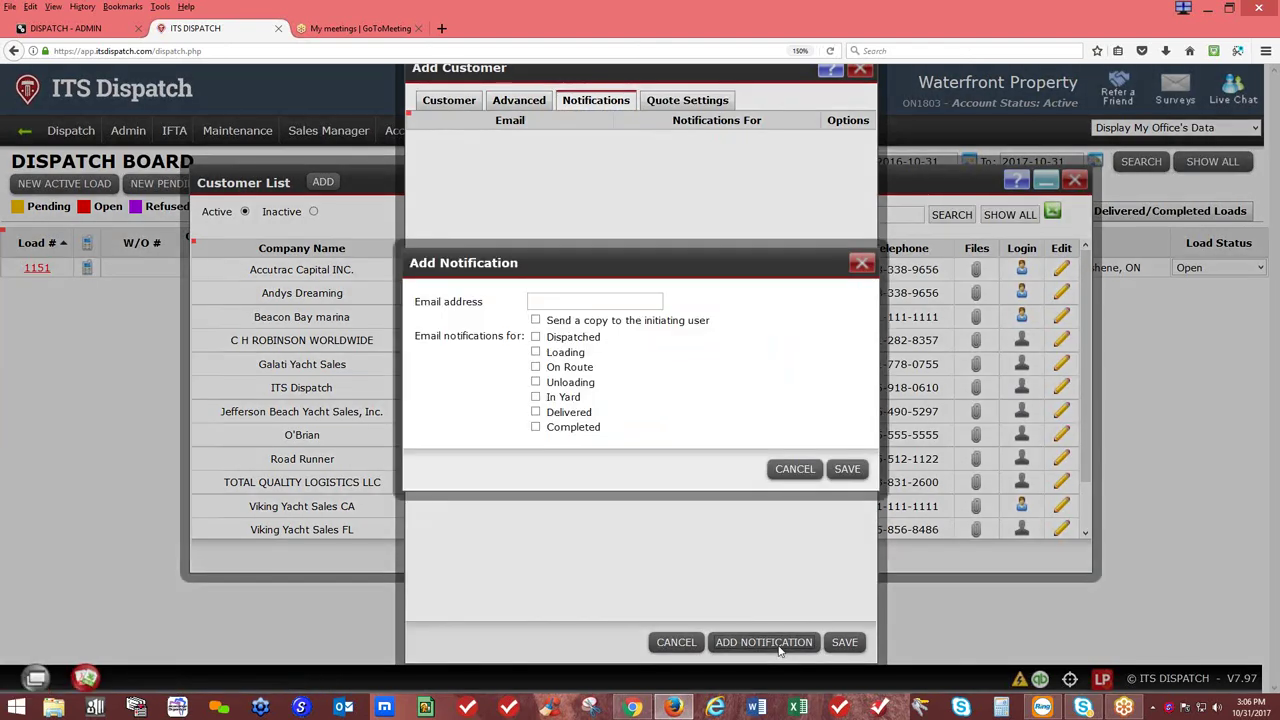
click(537, 338)
click(536, 367)
click(536, 413)
click(544, 302)
click(860, 265)
click(711, 330)
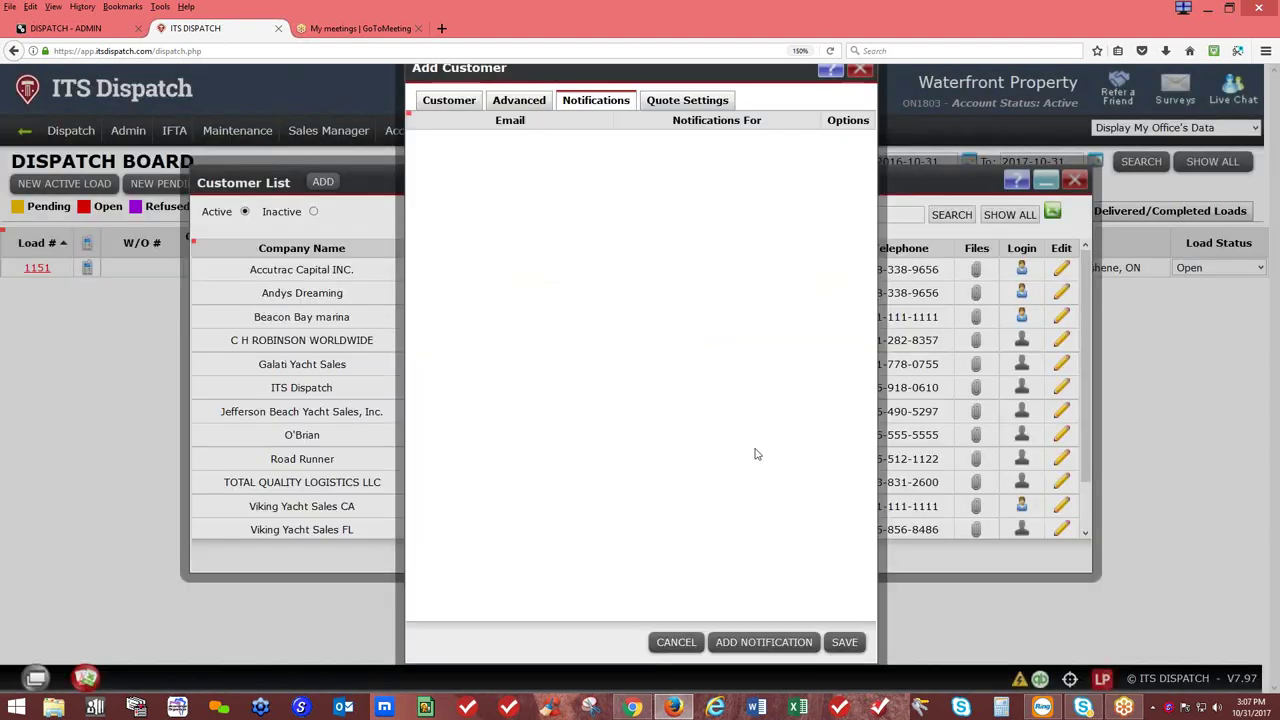
- Try saving the customer, dismiss the missing name and address warning, and close the form
click(843, 643)
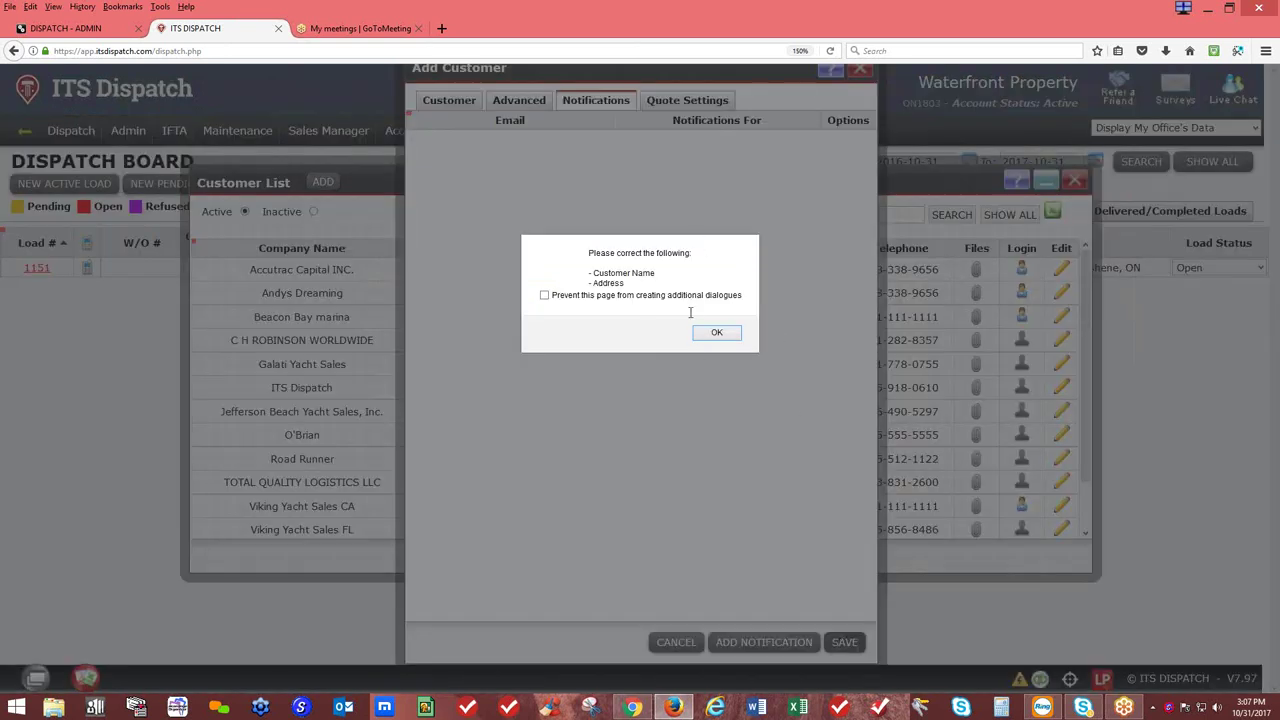
click(716, 332)
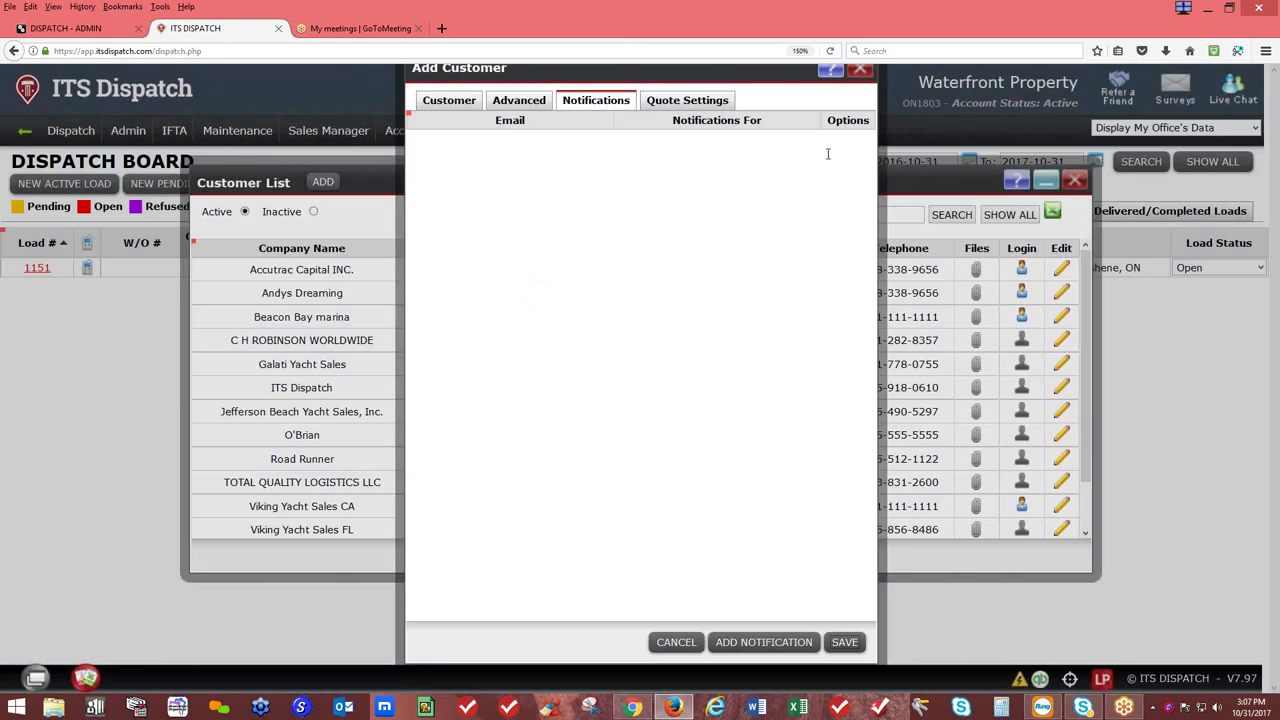
click(860, 71)
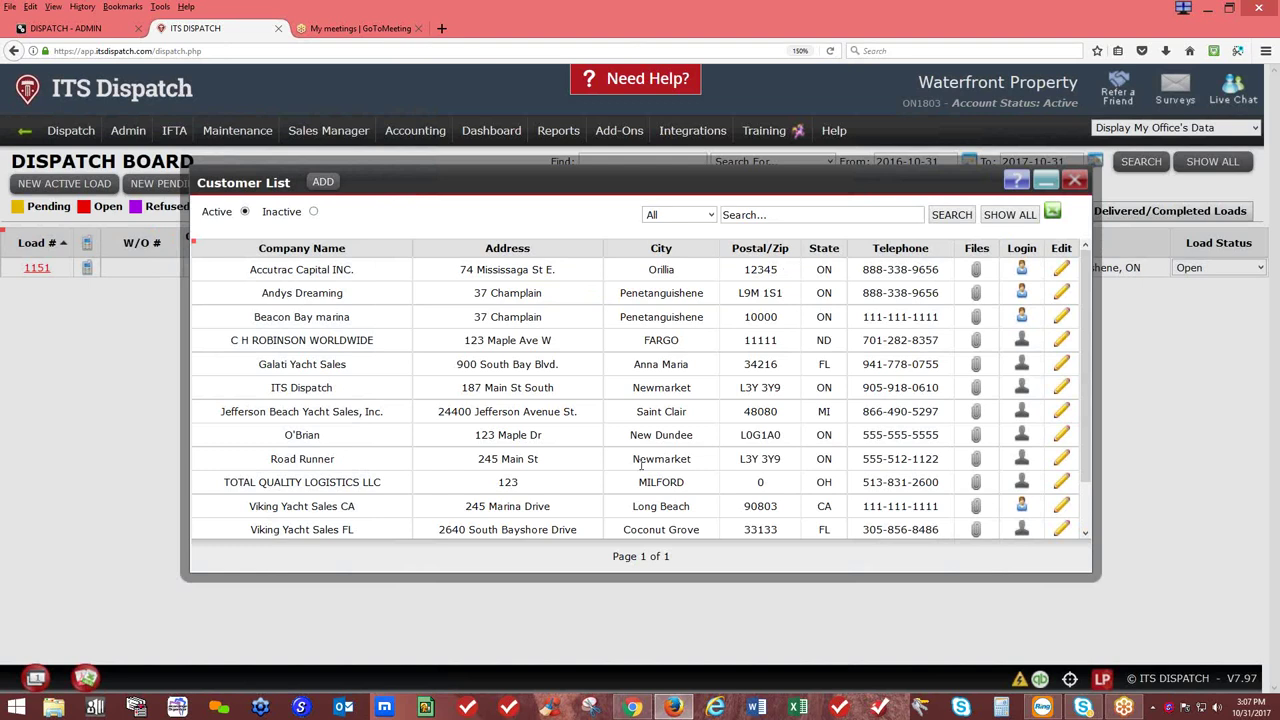
- Open the Accutrac Capital INC. record, then close it and the Customer List unsaved
click(1062, 269)
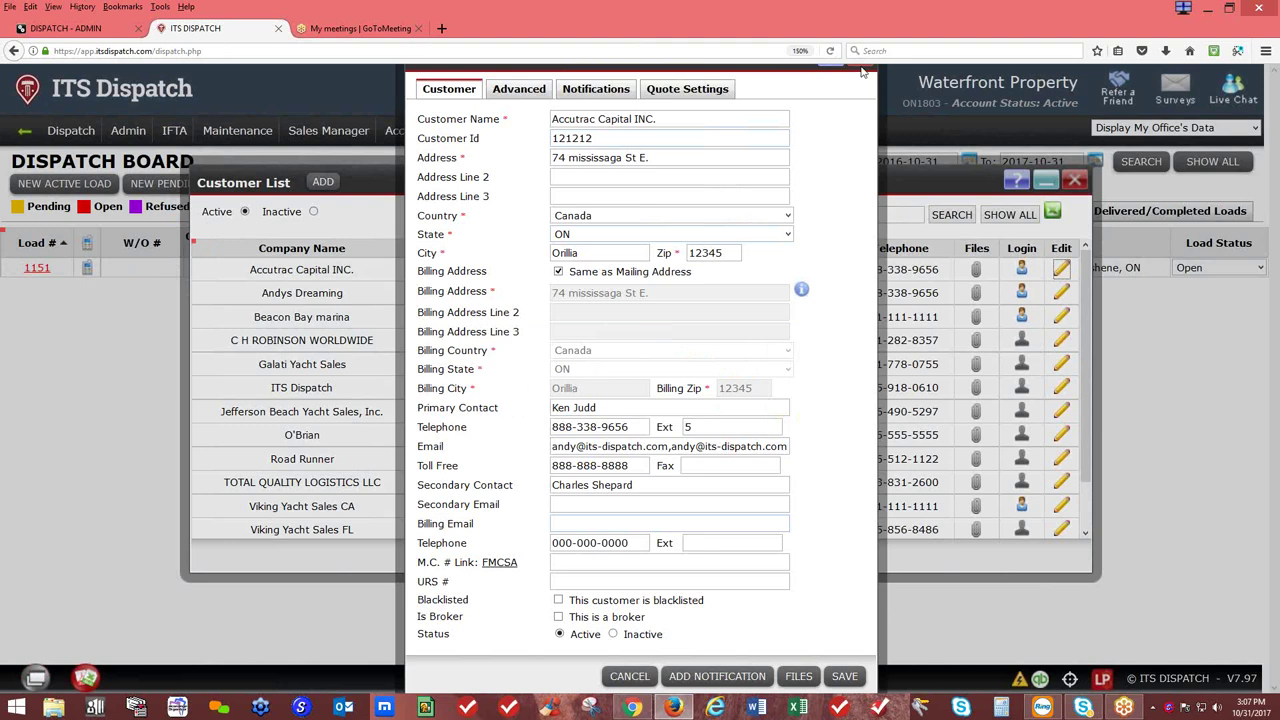
key(ctrl+minus)
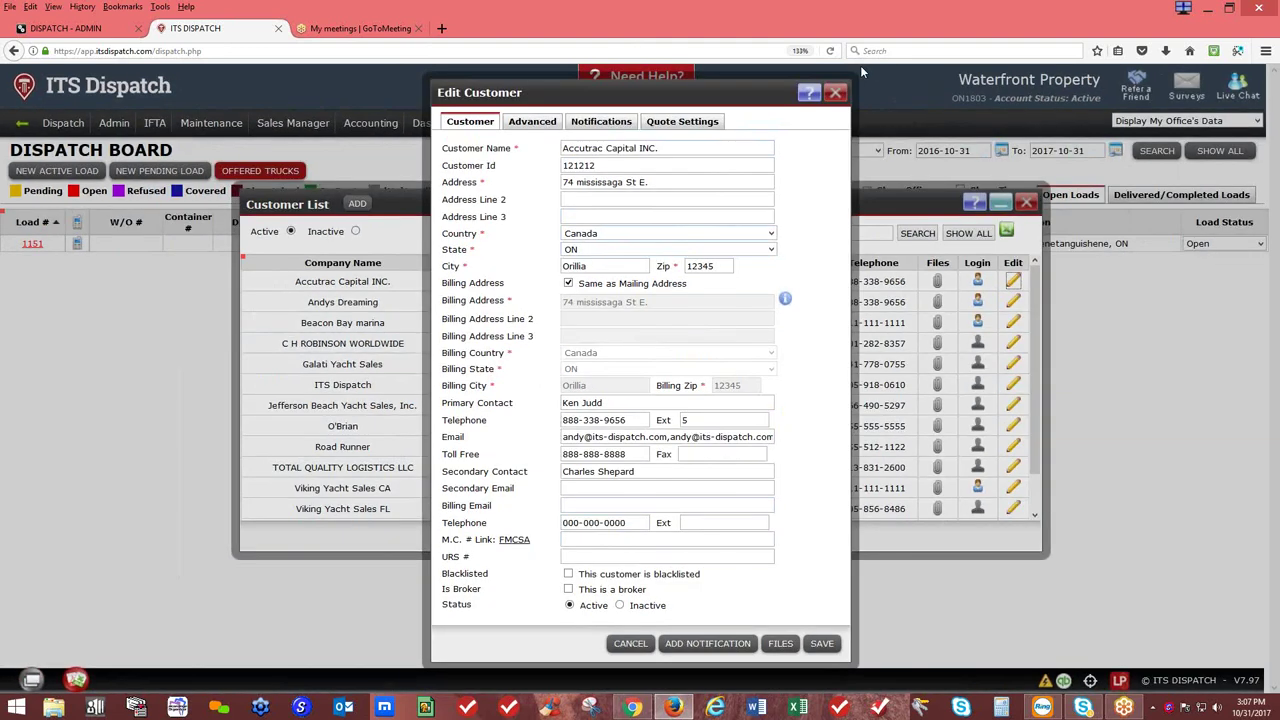
click(833, 92)
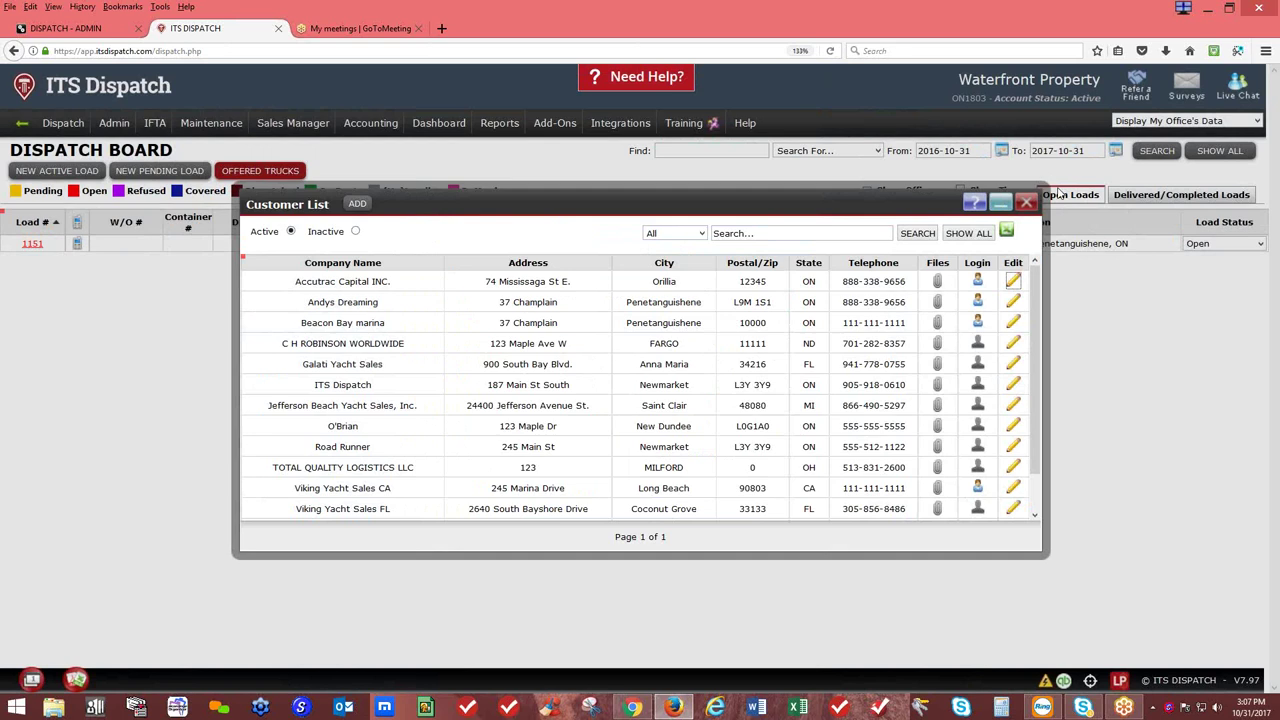
click(1026, 203)
mouse_move(103, 131)
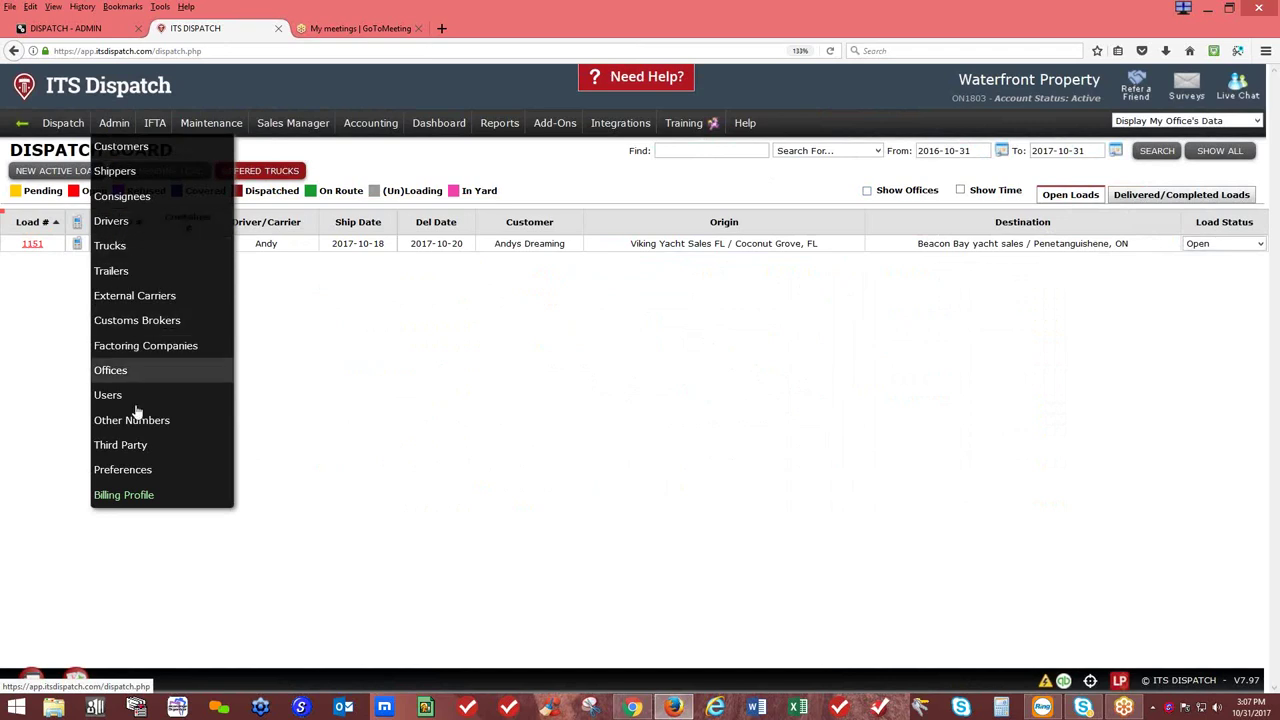
- Read the Andys Dreaming shipper's Notes tab, then close the record and Shipper List
click(126, 170)
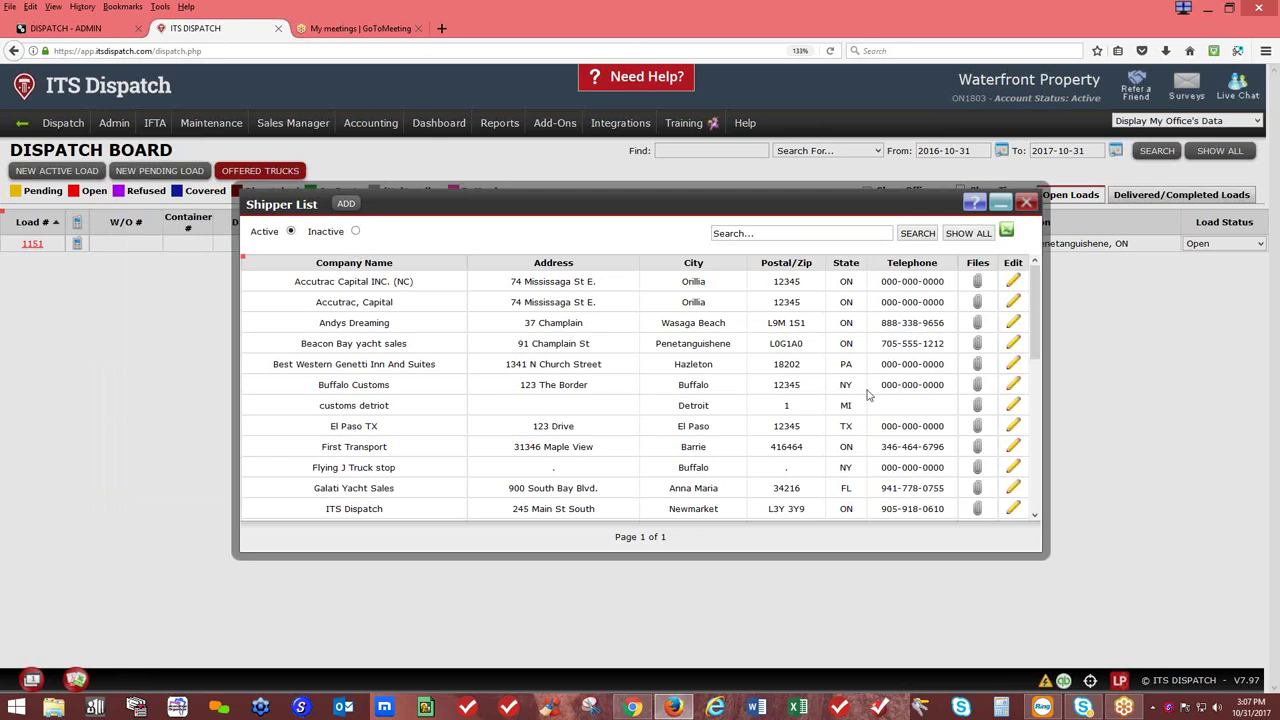
click(1013, 322)
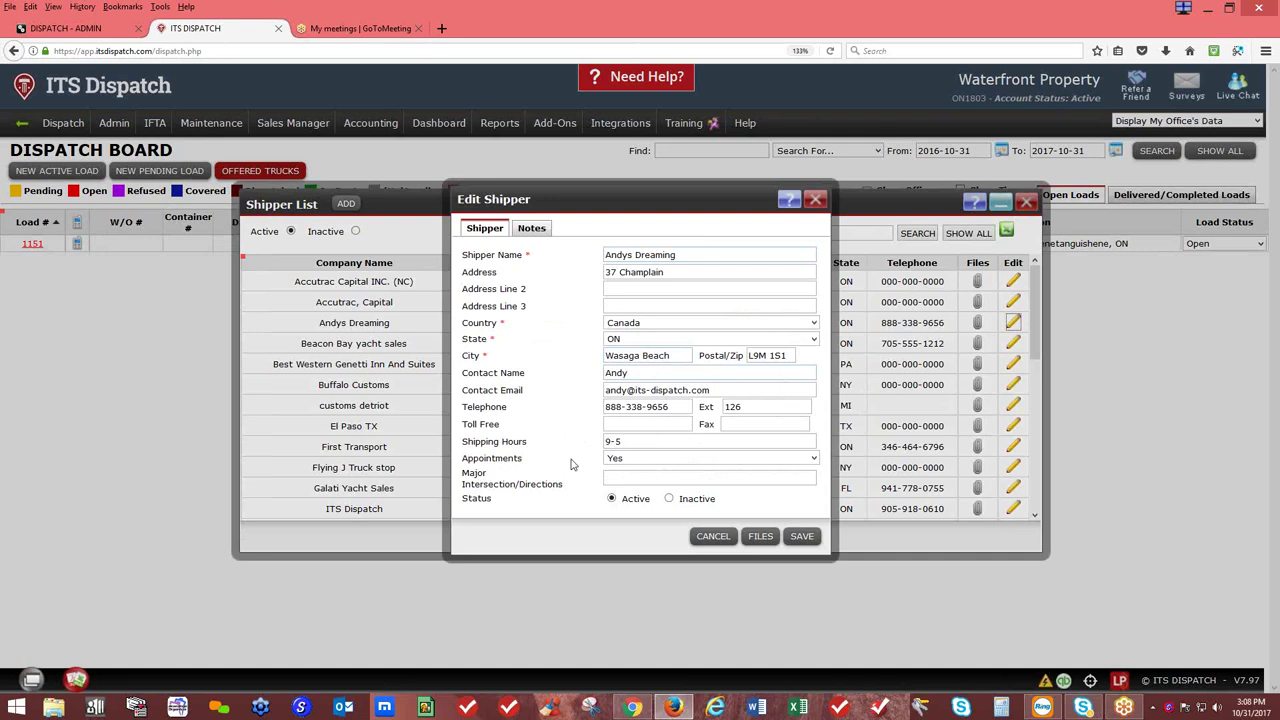
click(531, 228)
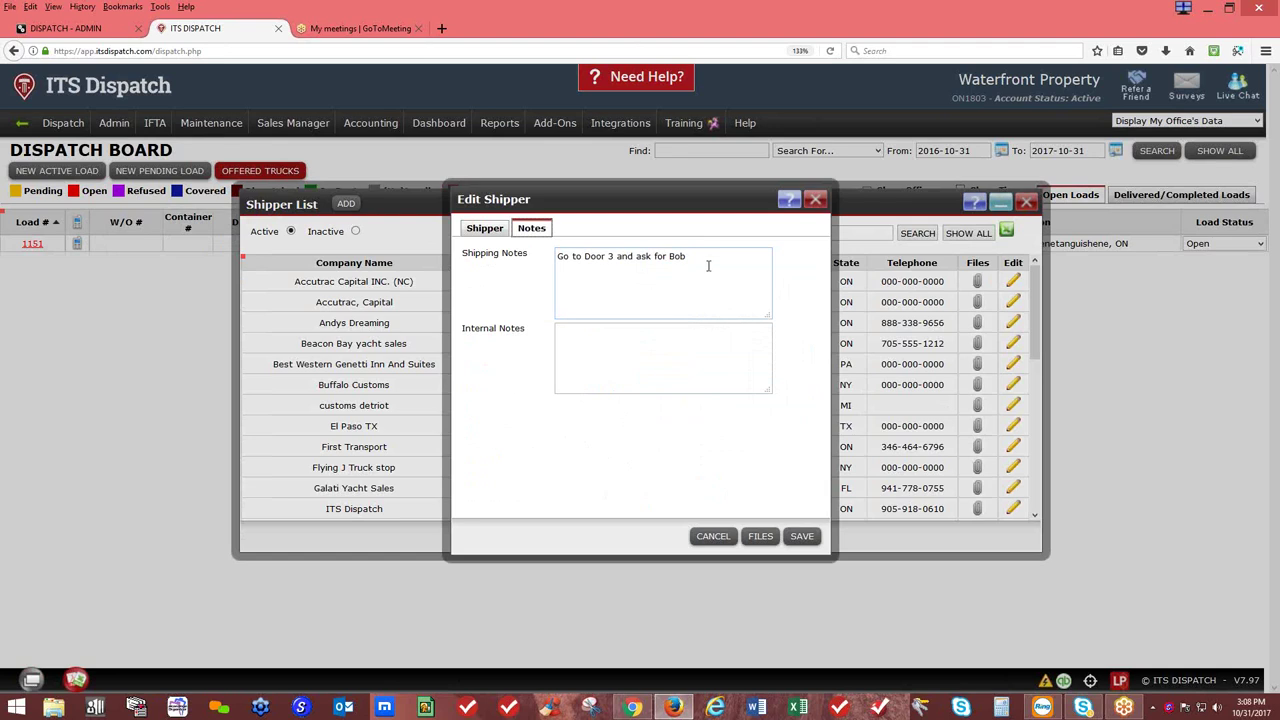
click(815, 201)
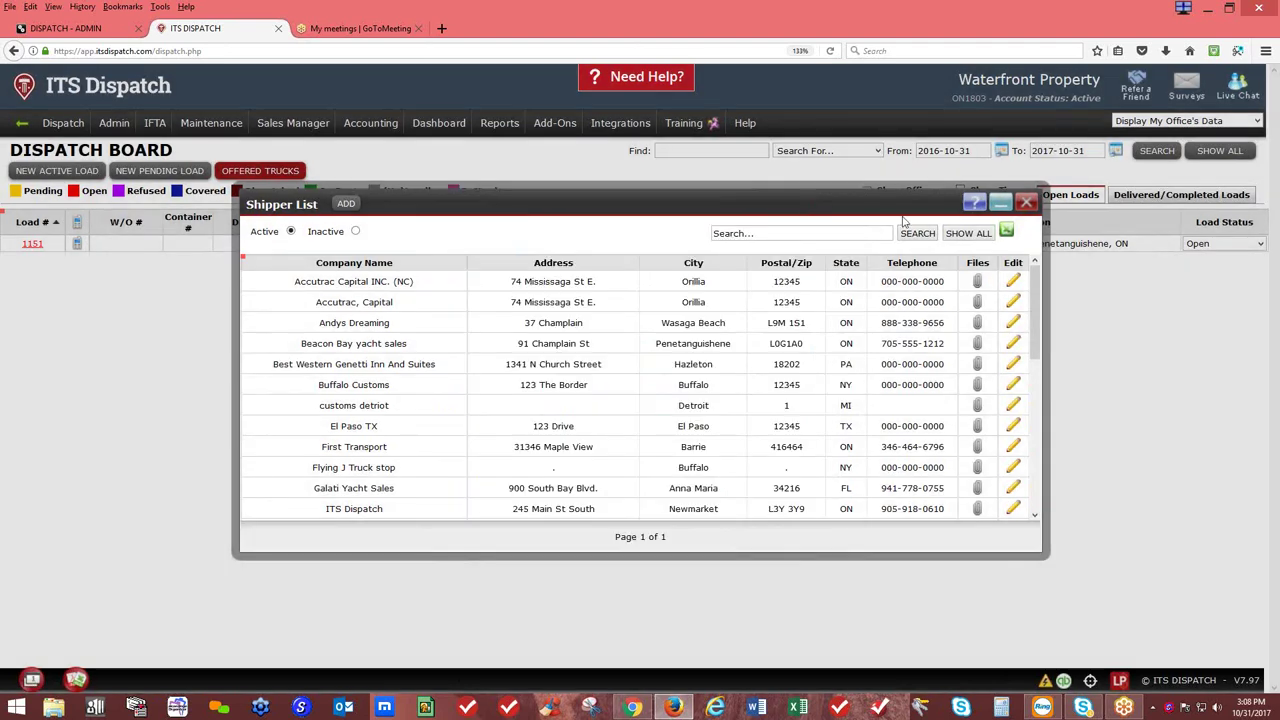
click(1027, 204)
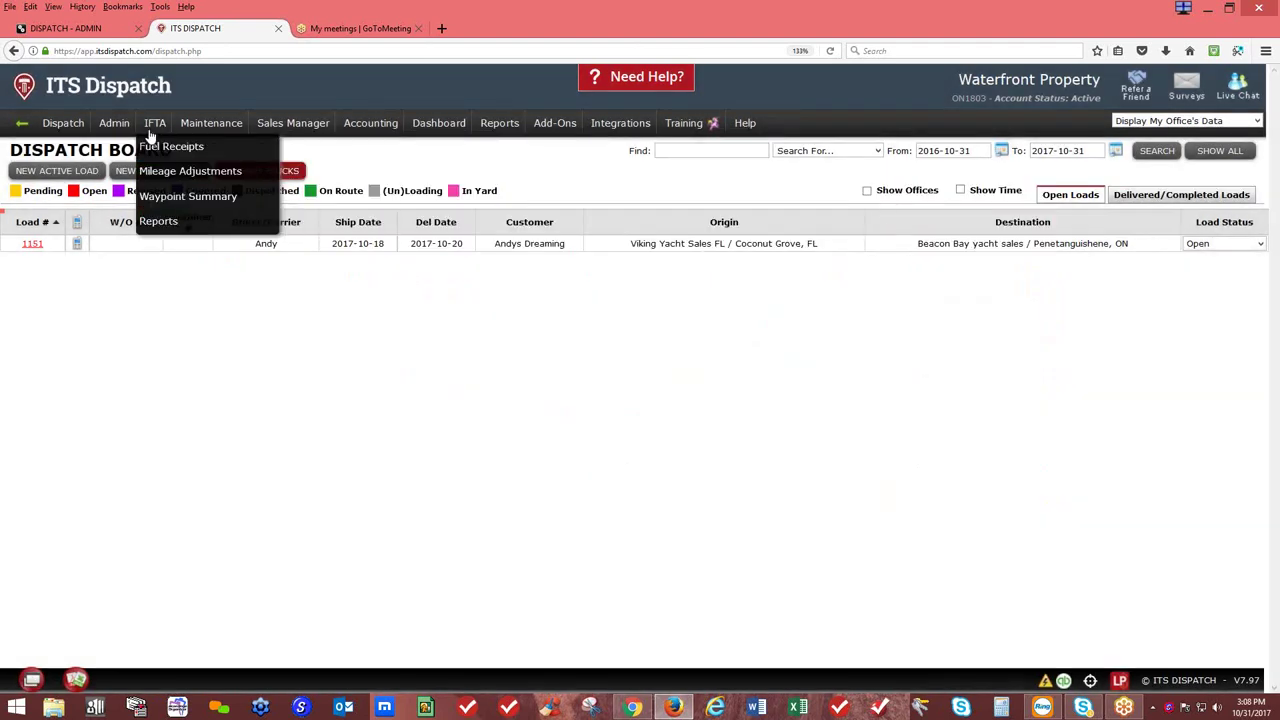
click(134, 197)
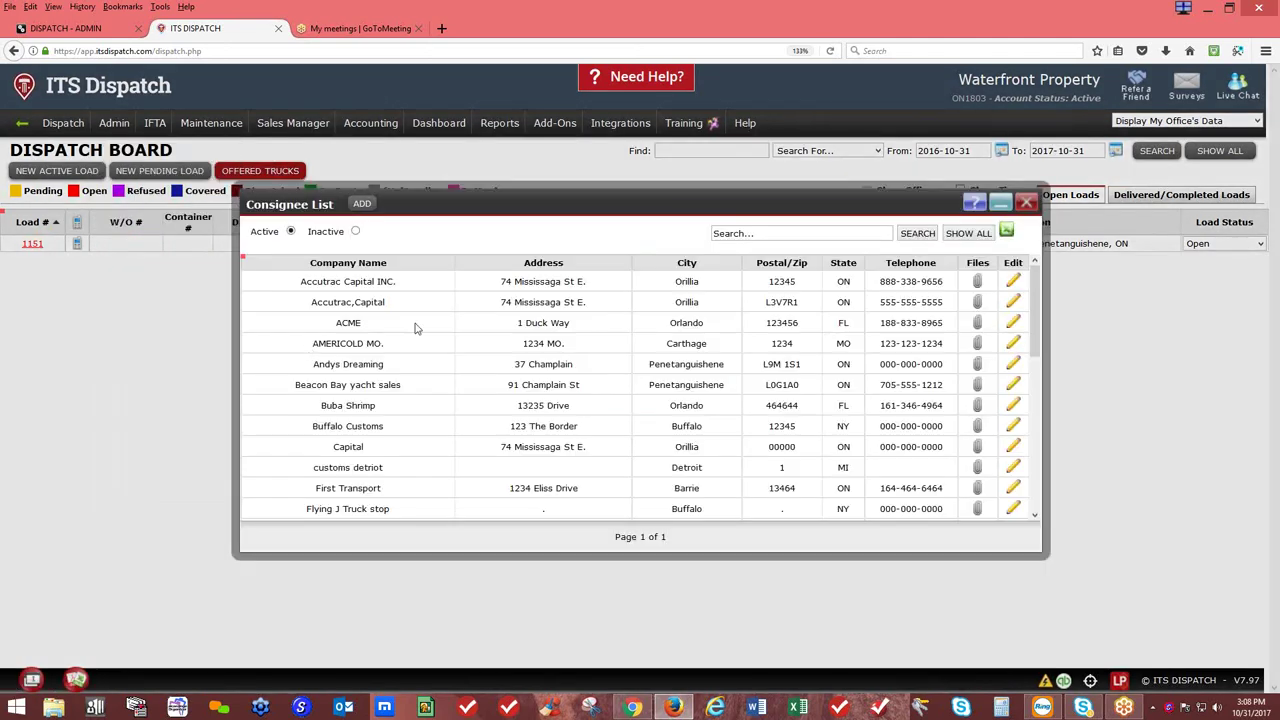
click(1026, 204)
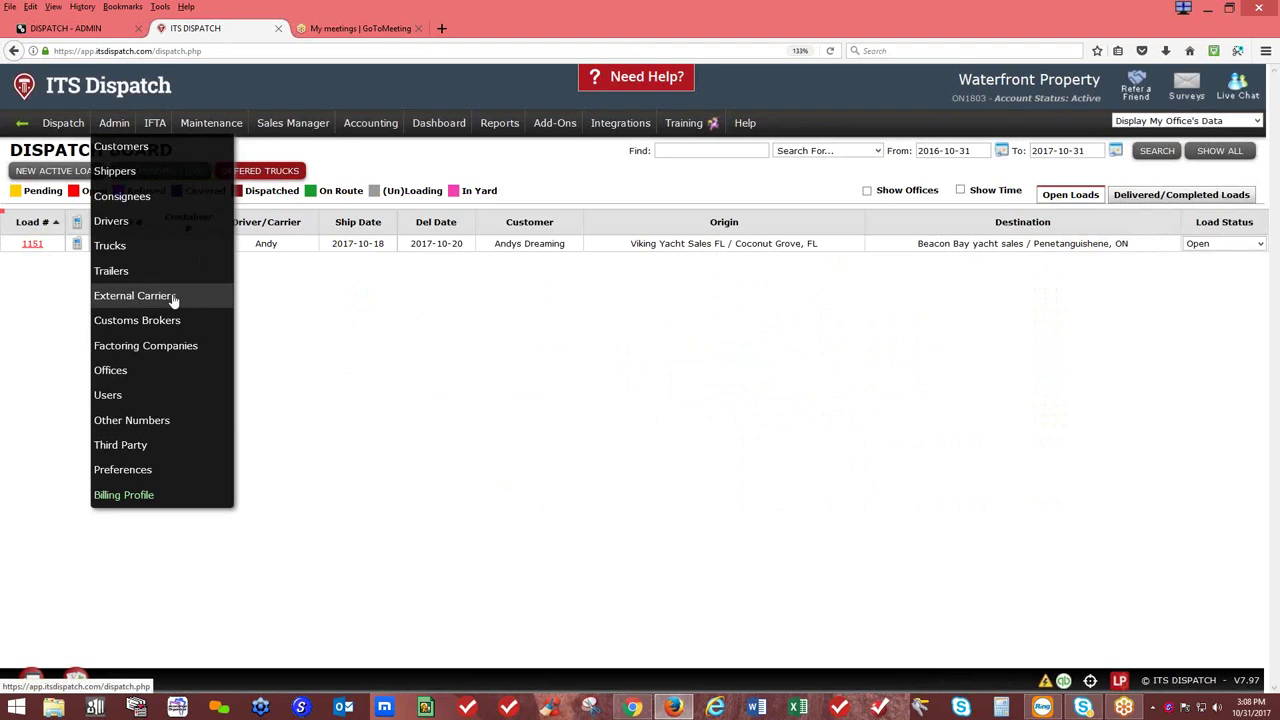
click(127, 226)
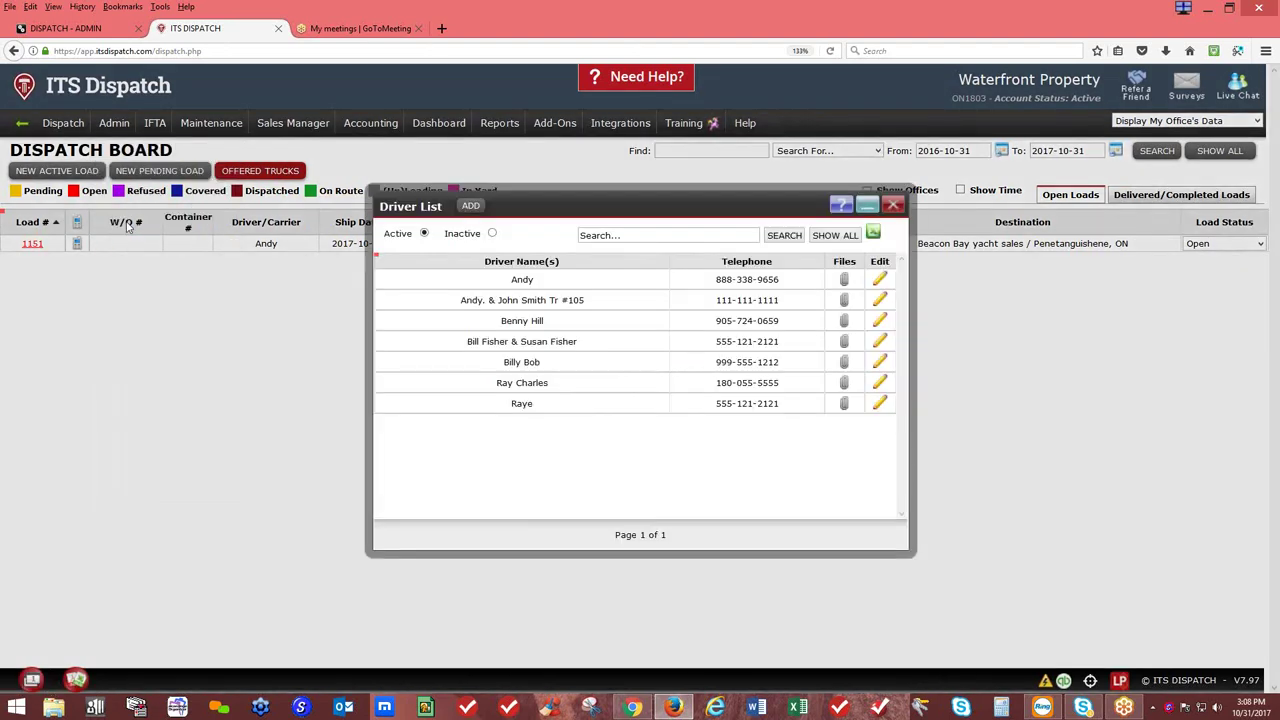
click(878, 280)
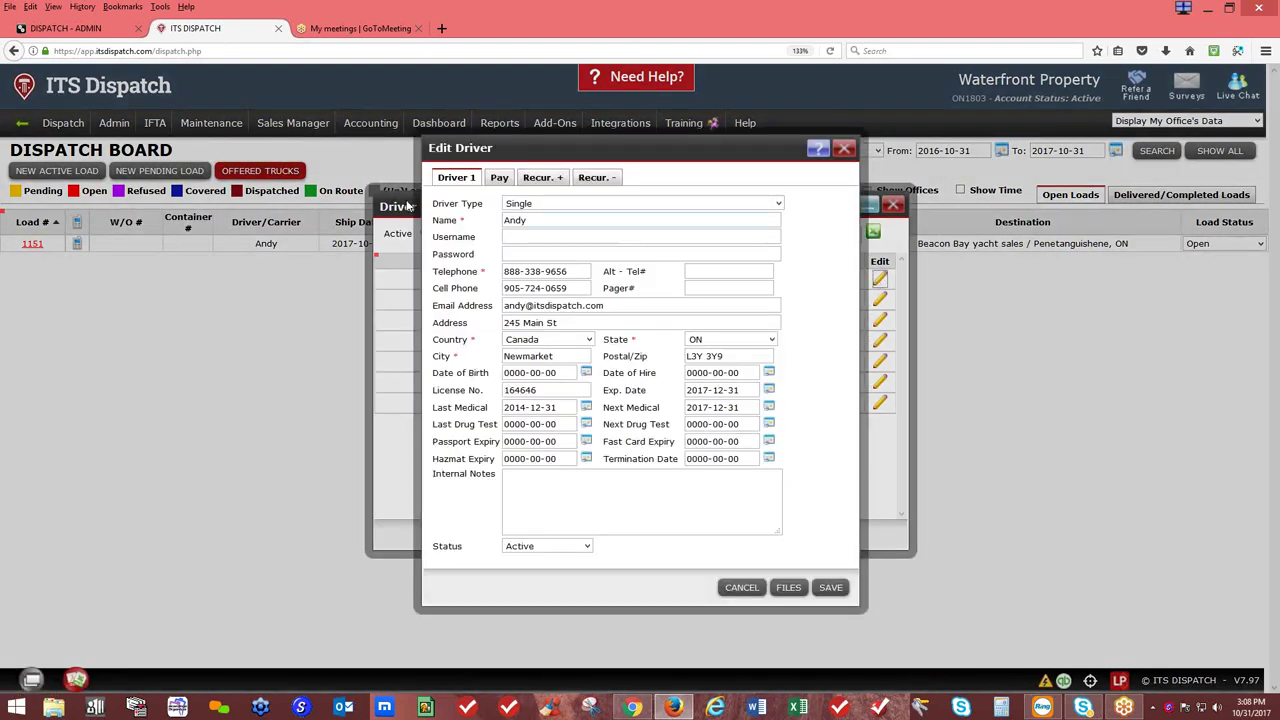
click(530, 204)
click(535, 207)
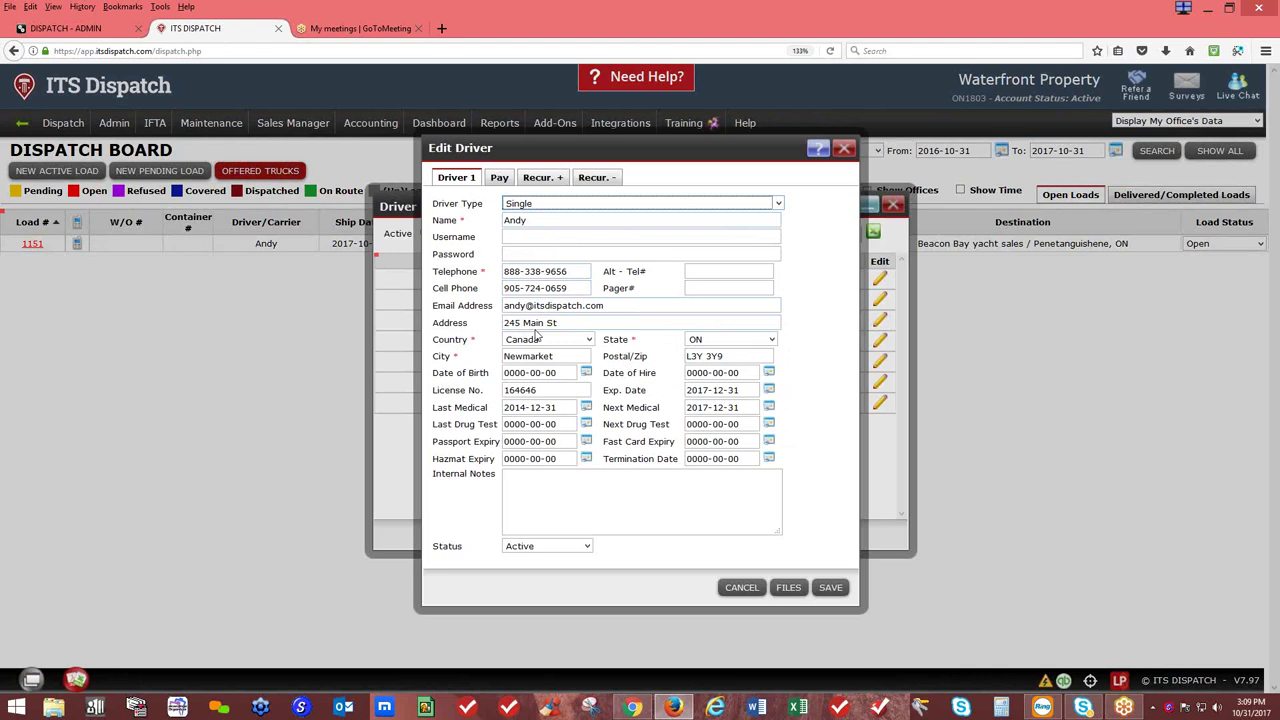
click(500, 178)
click(569, 205)
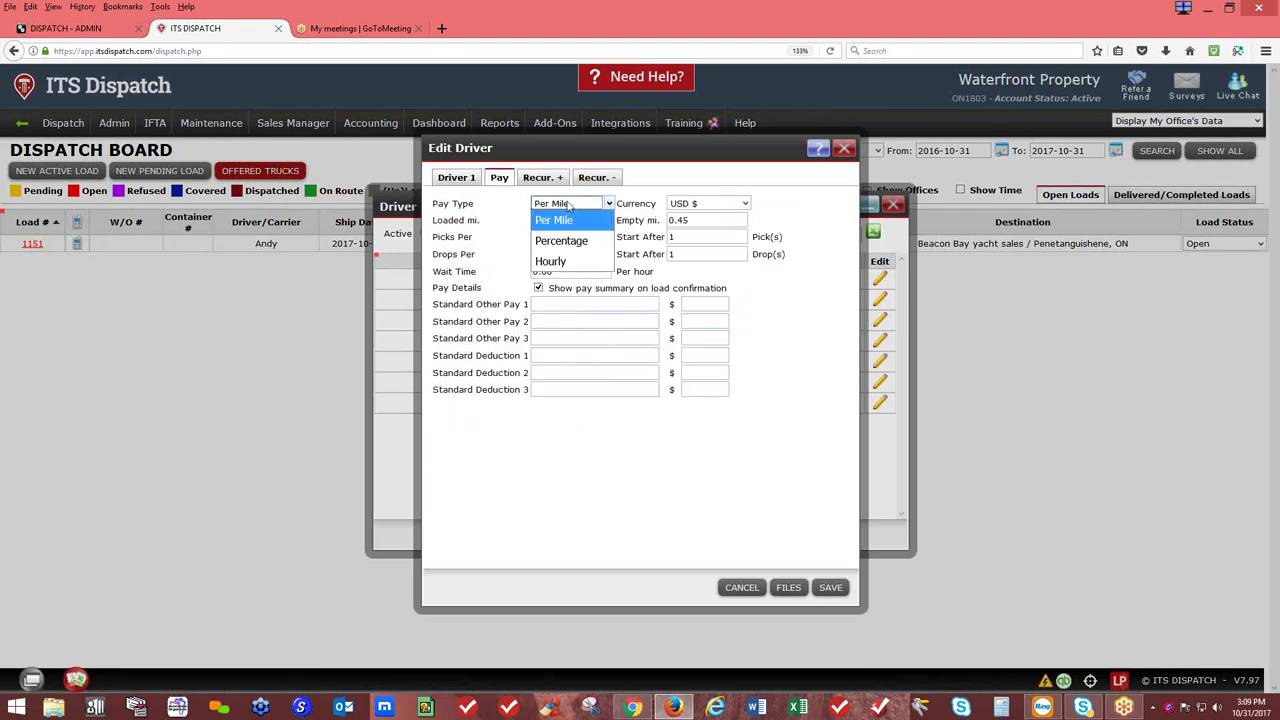
click(569, 204)
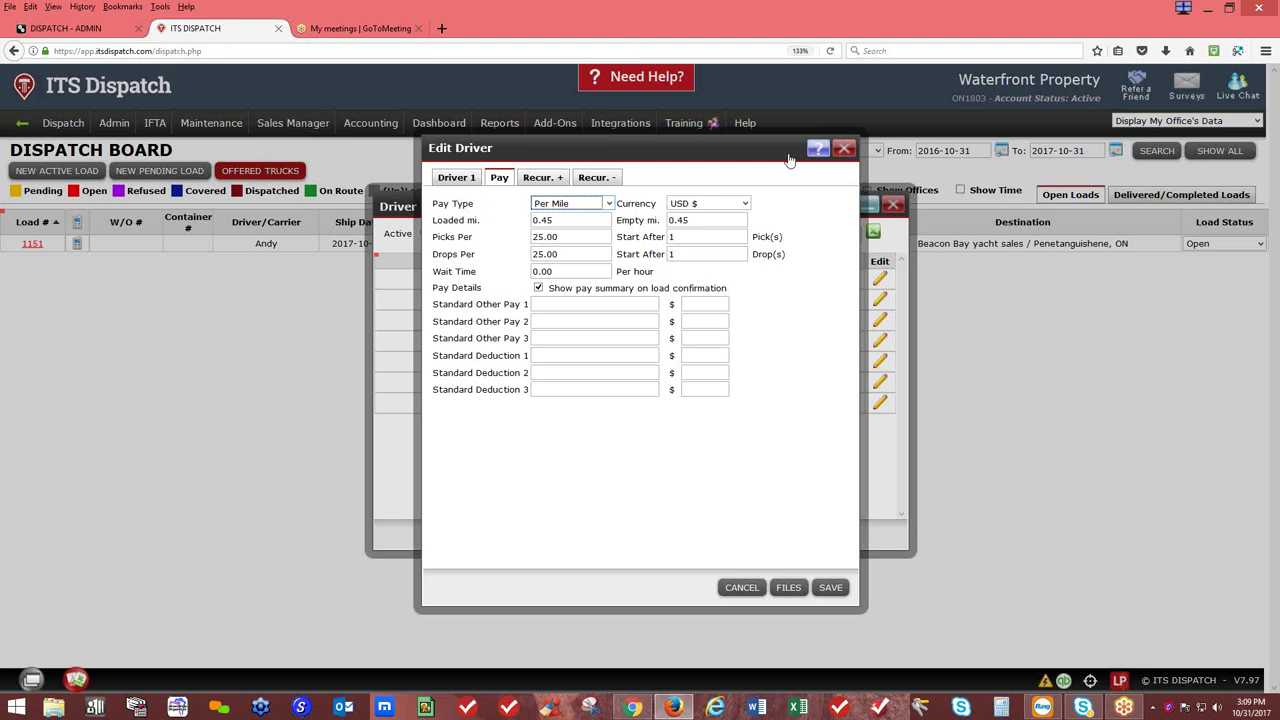
click(843, 150)
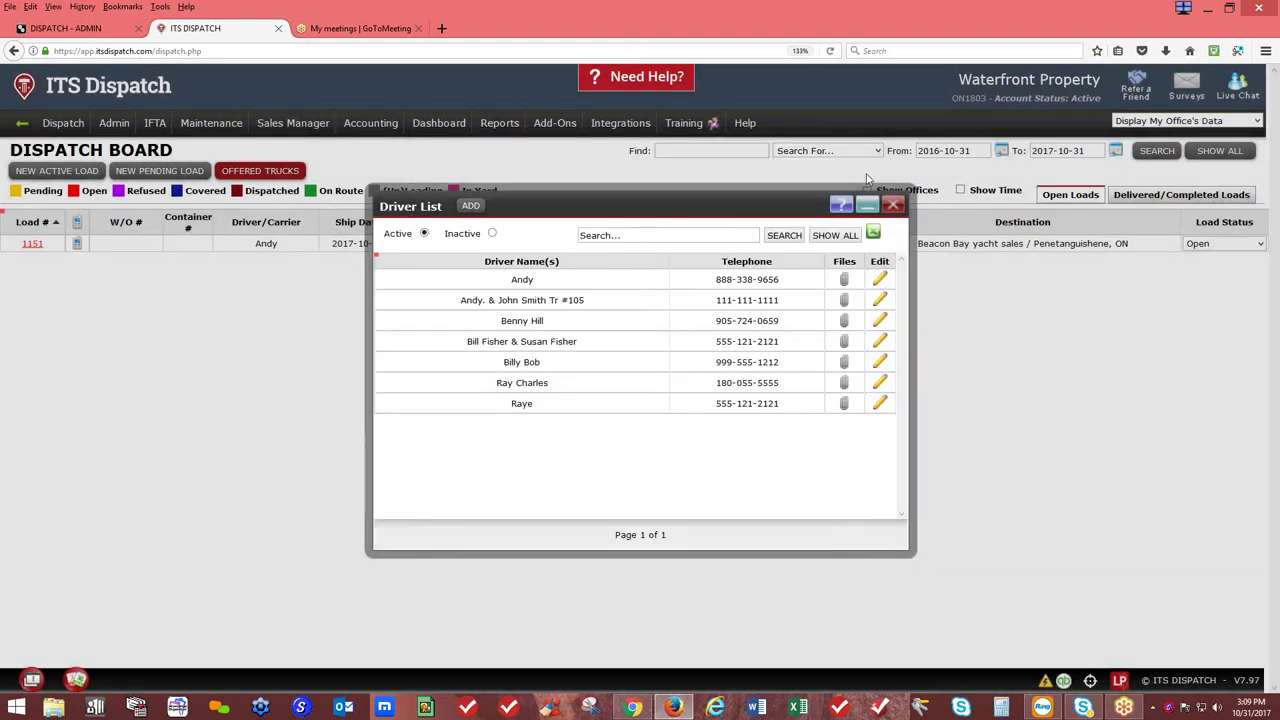
click(895, 206)
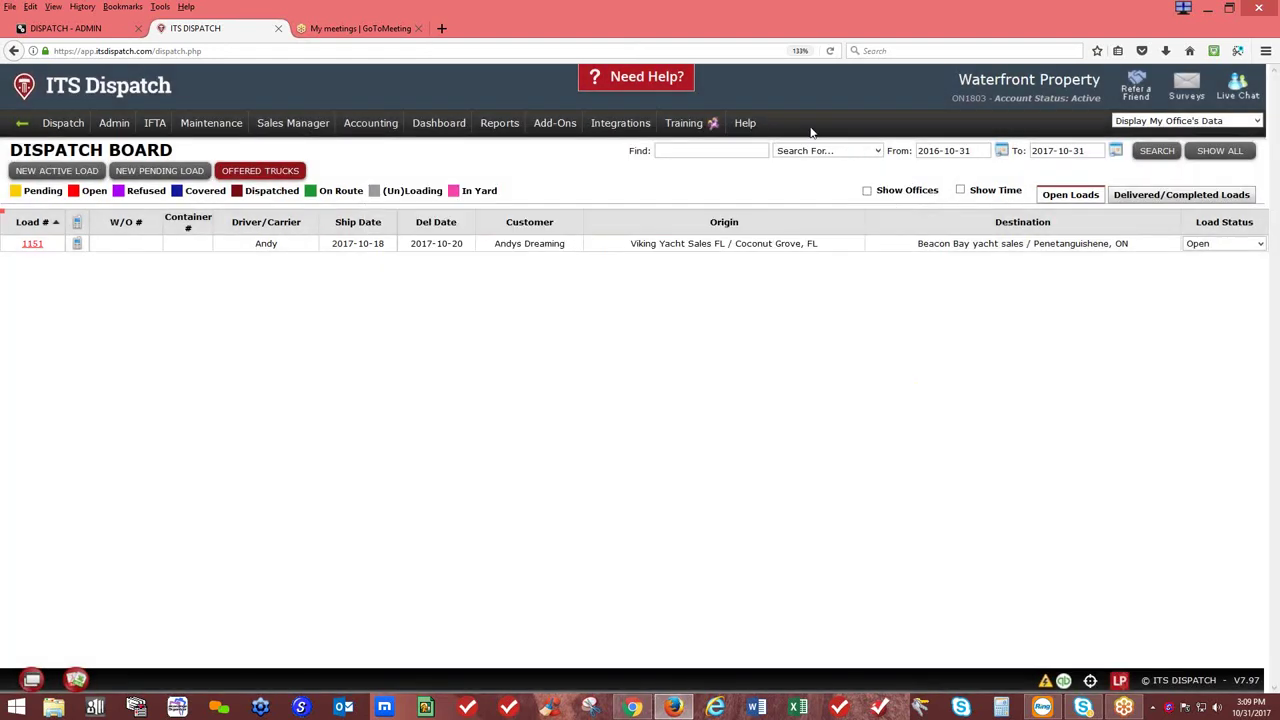
mouse_move(762, 128)
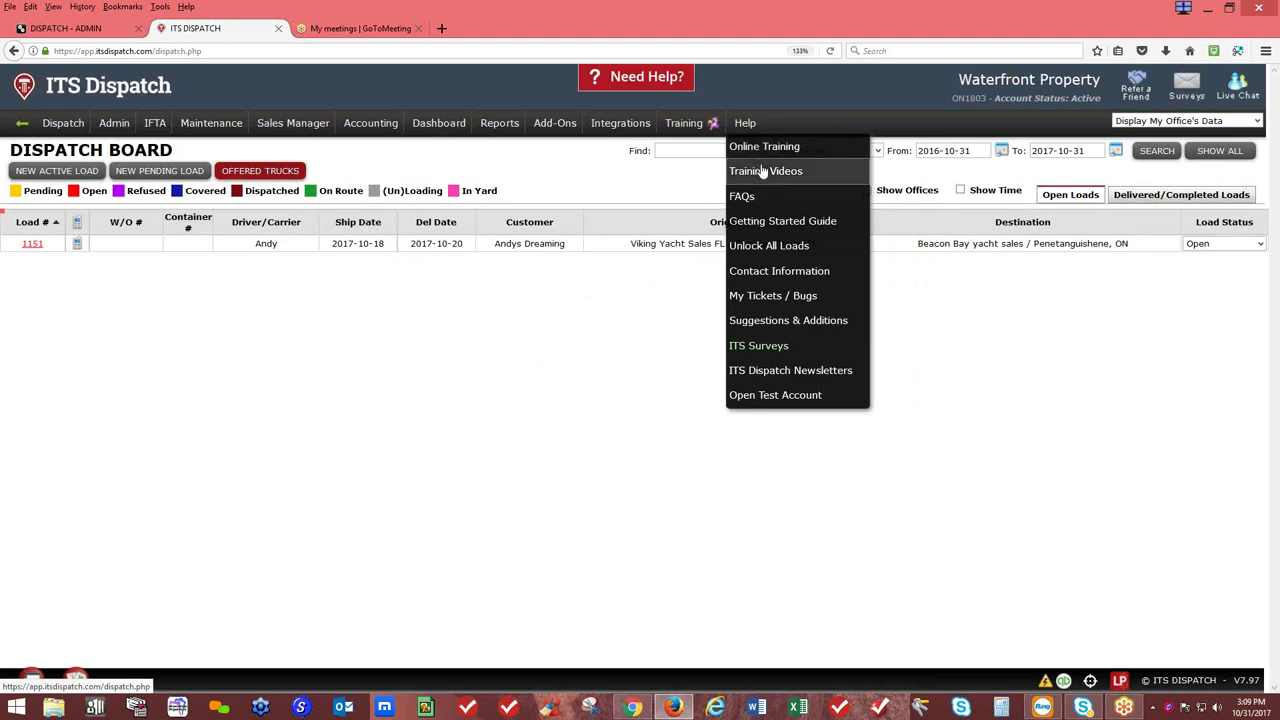
click(765, 171)
scroll(562, 432, down, 15)
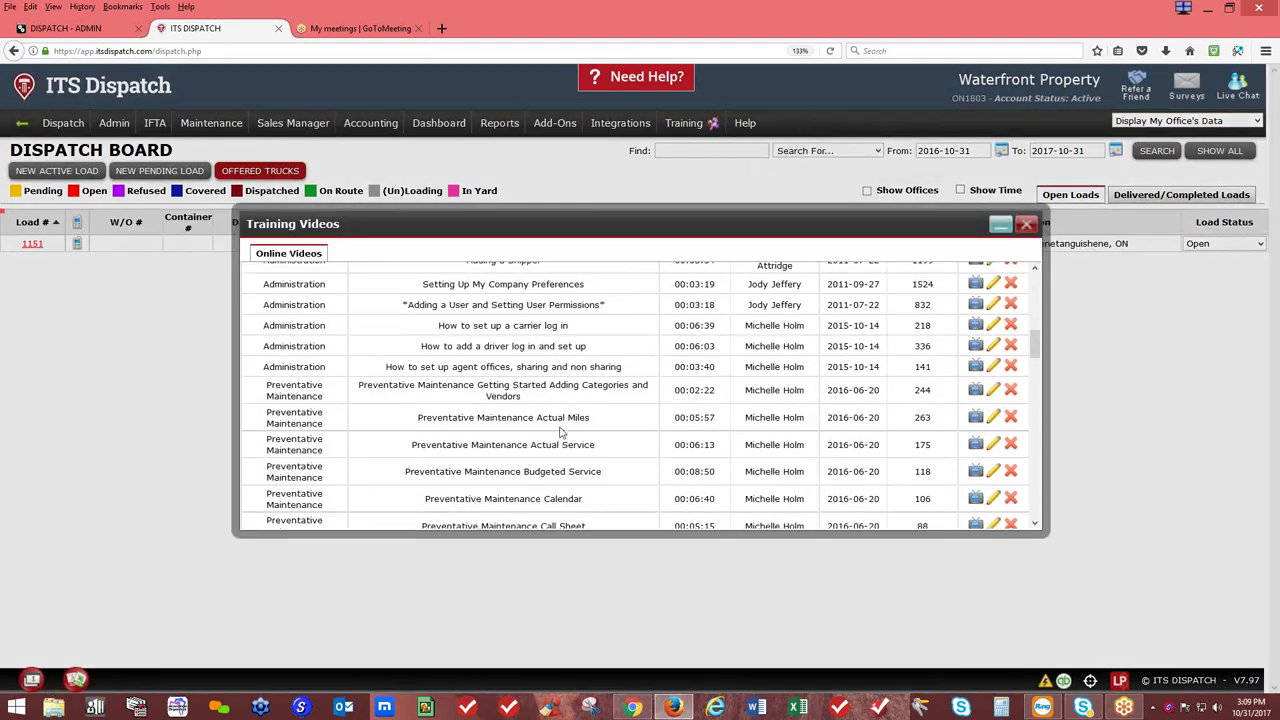
scroll(562, 432, down, 4)
scroll(561, 428, up, 12)
scroll(561, 428, up, 10)
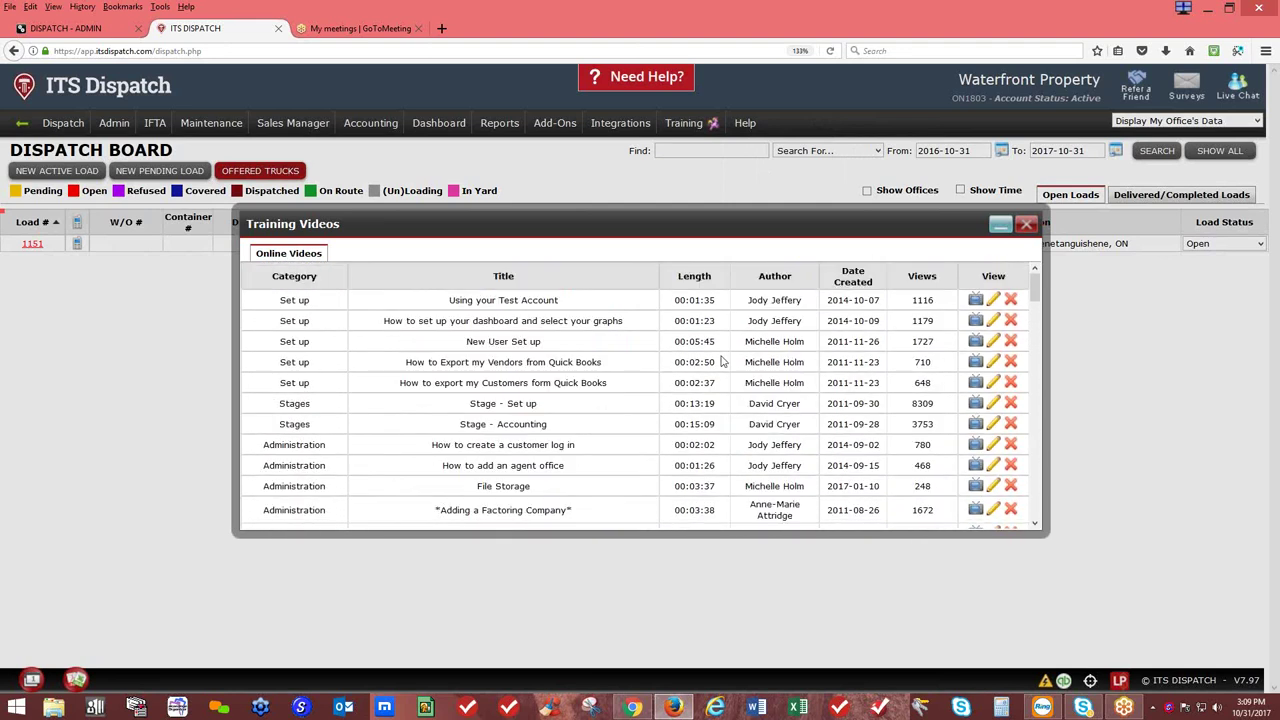
click(1030, 228)
mouse_move(100, 125)
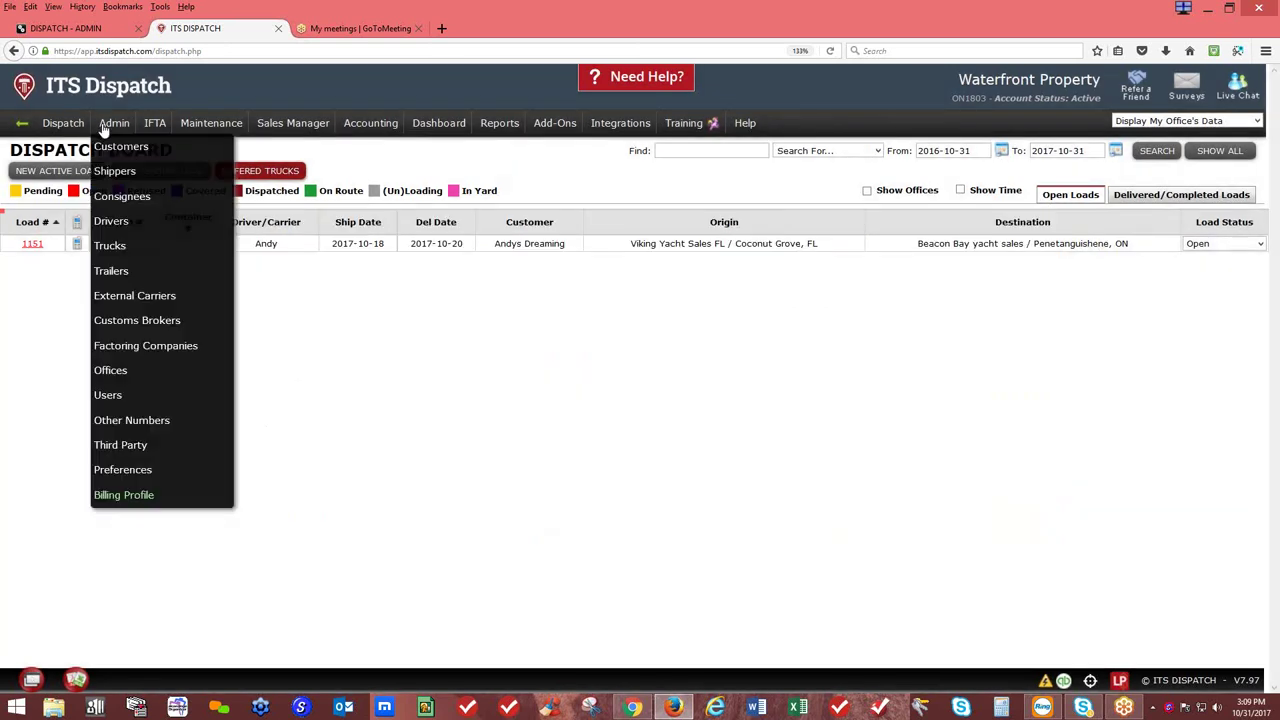
- Start a new truck from the Truck List, leaving the truck number empty
click(110, 245)
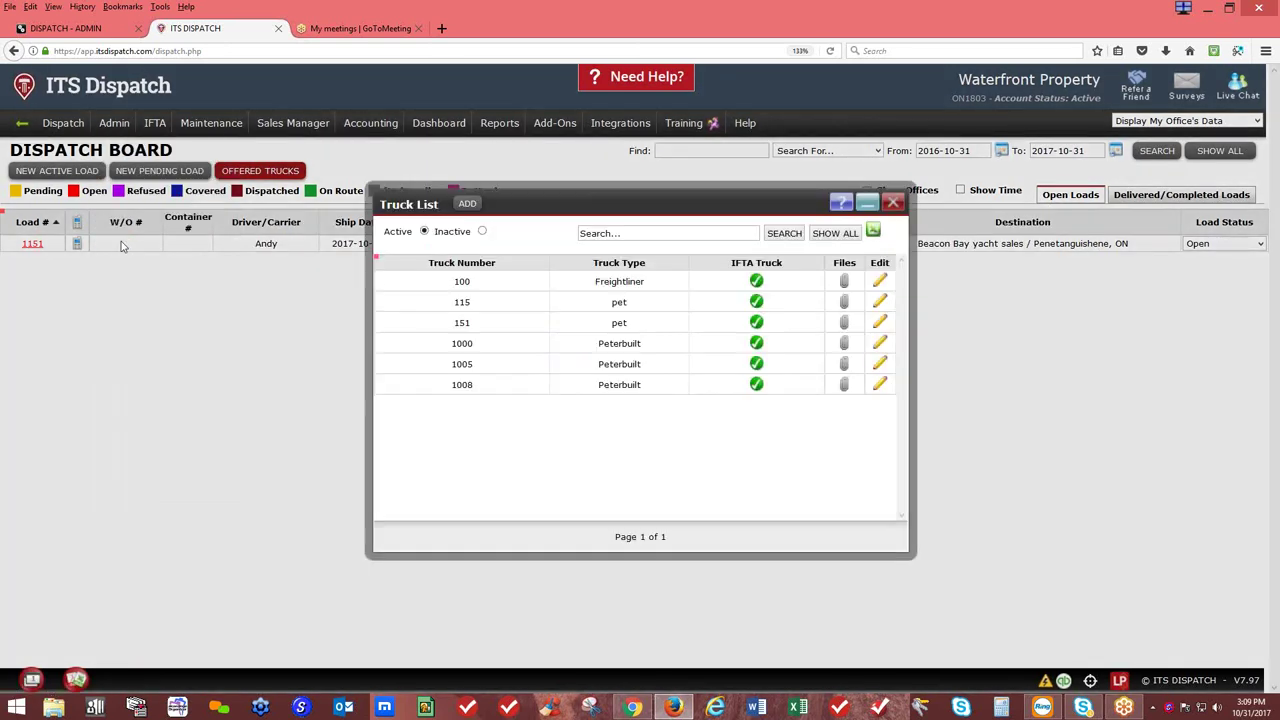
click(466, 205)
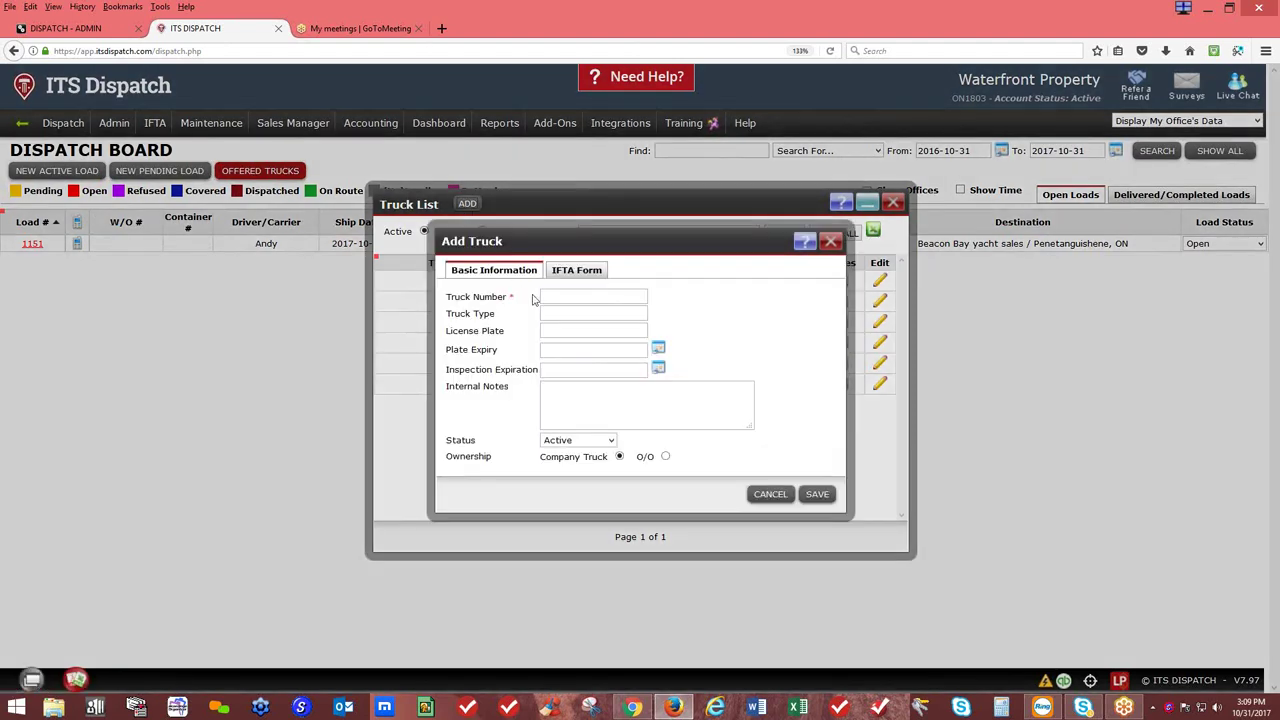
click(548, 298)
click(550, 311)
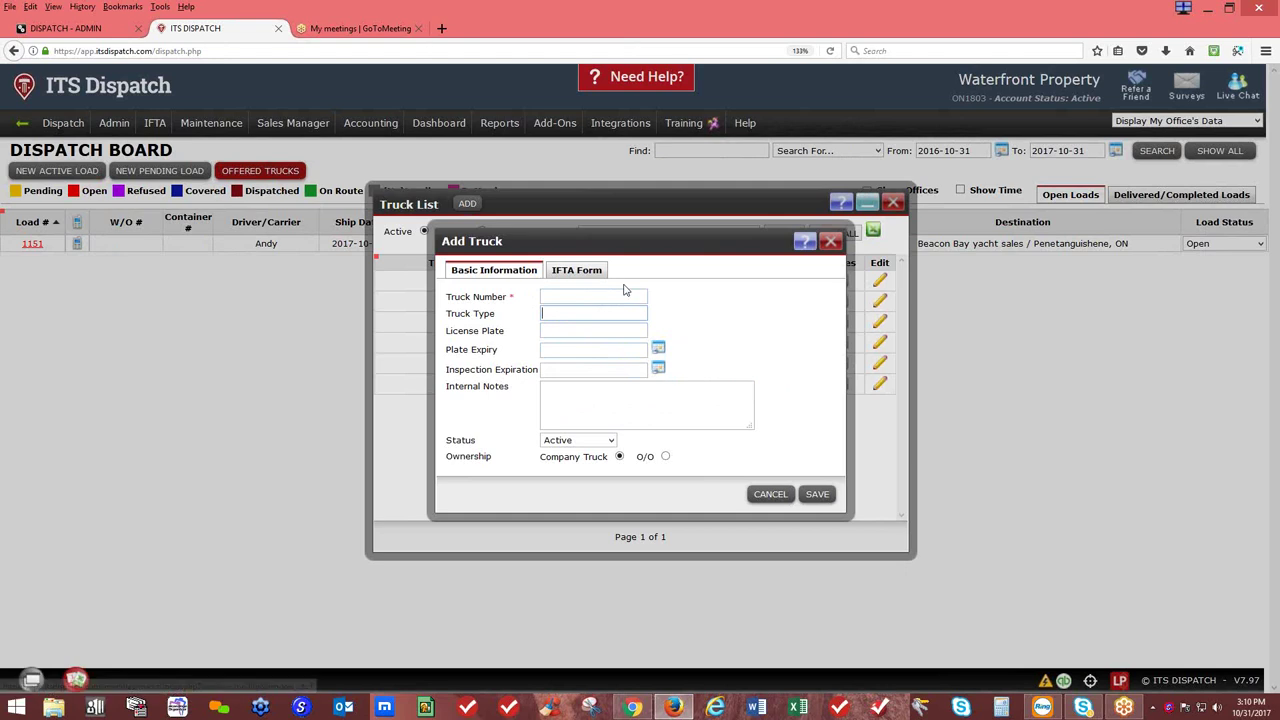
- On the IFTA Form, choose Diesel fuel, include the truck for IFTA, and register it in CA
click(590, 281)
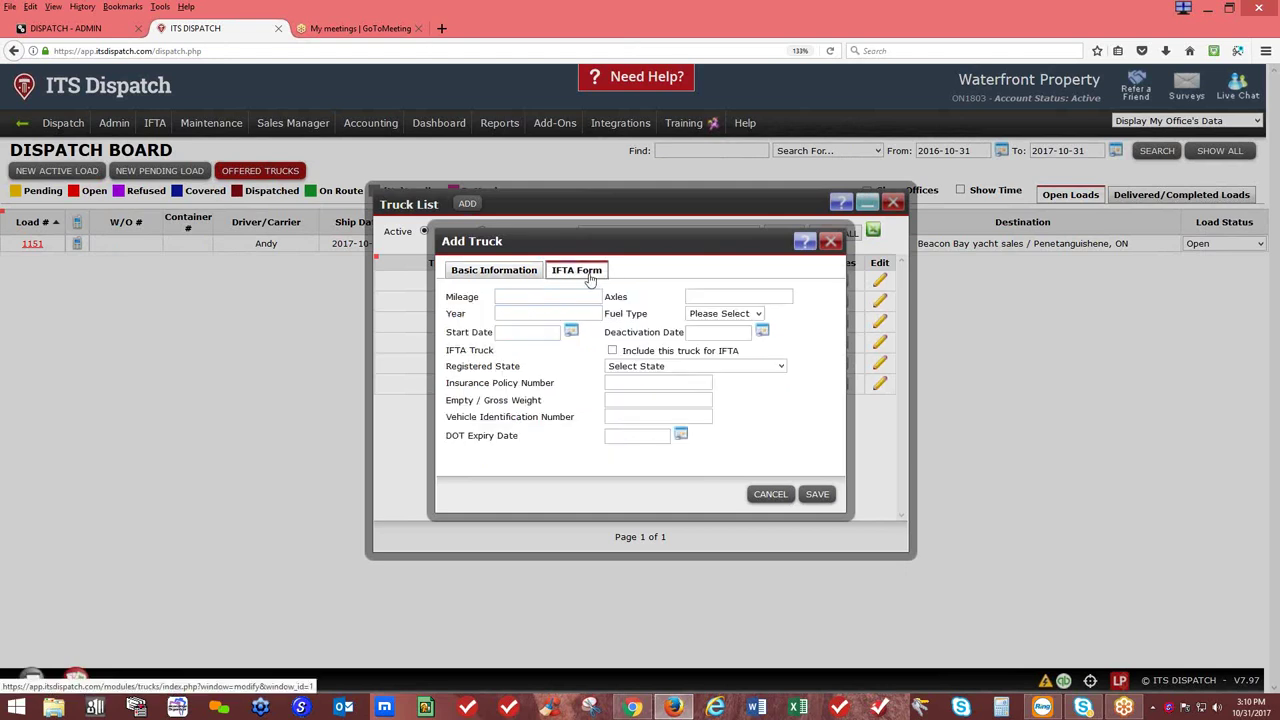
click(725, 316)
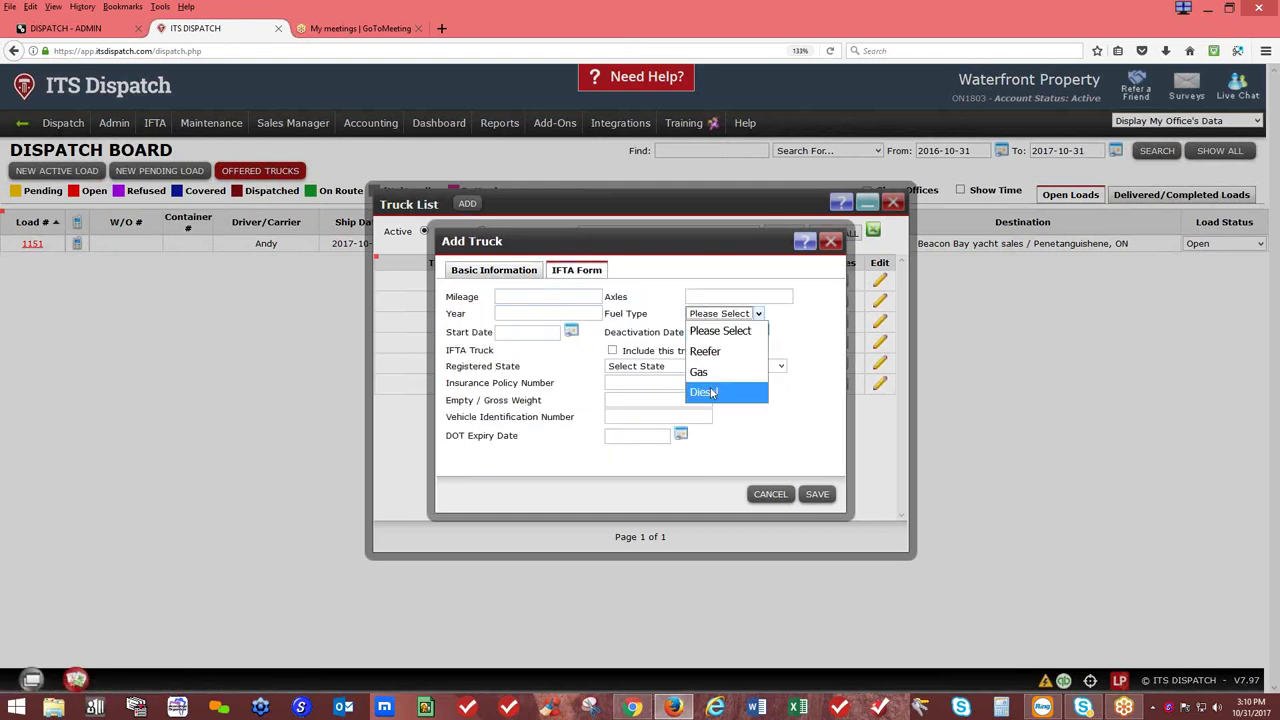
click(705, 392)
click(612, 350)
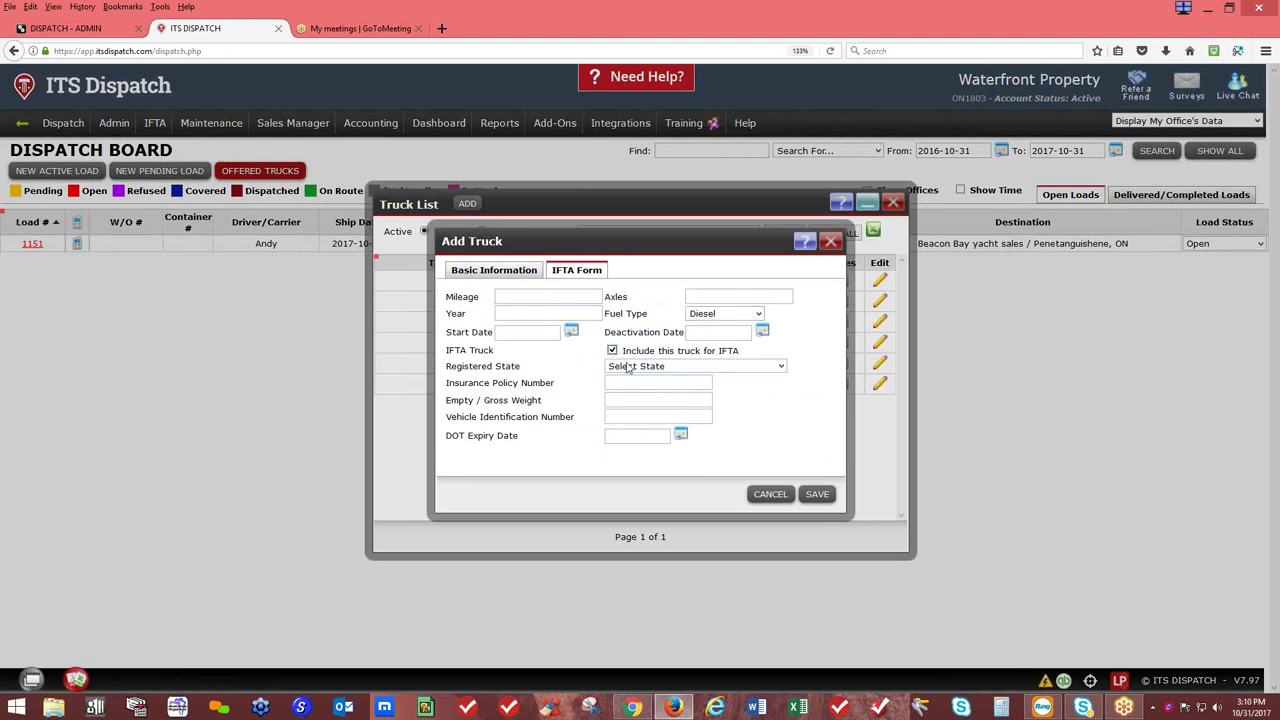
click(630, 368)
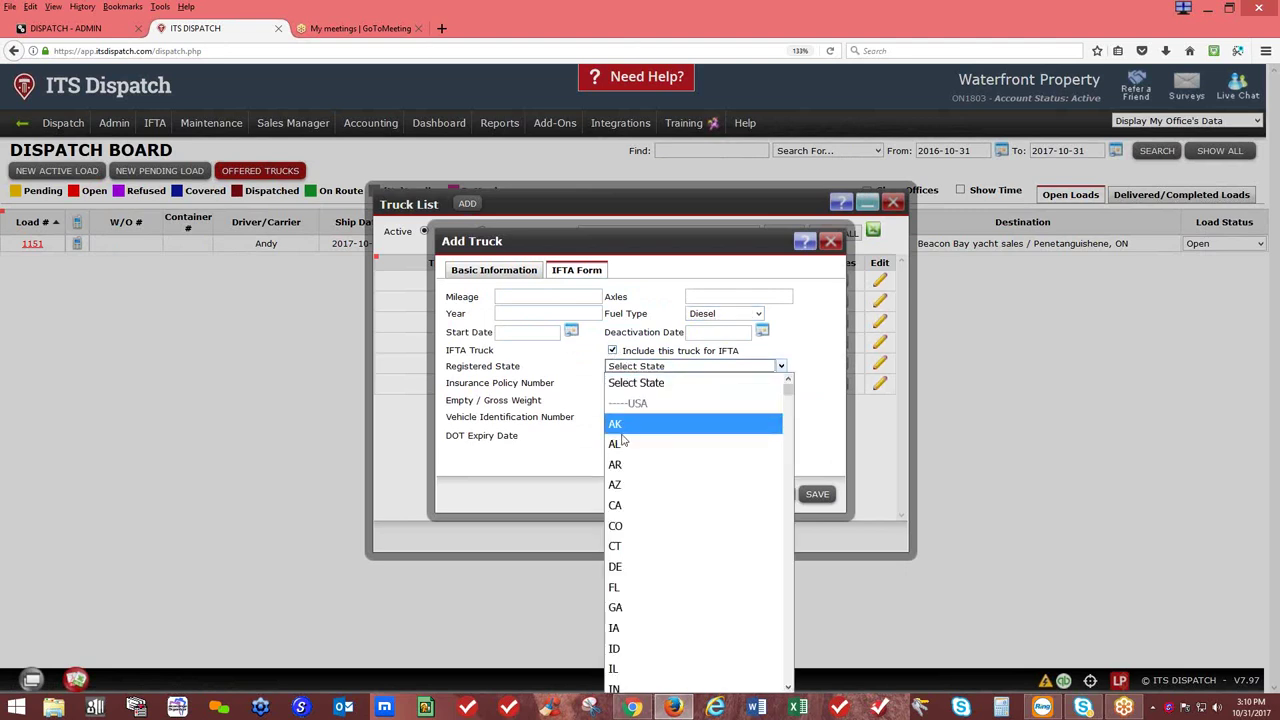
click(626, 505)
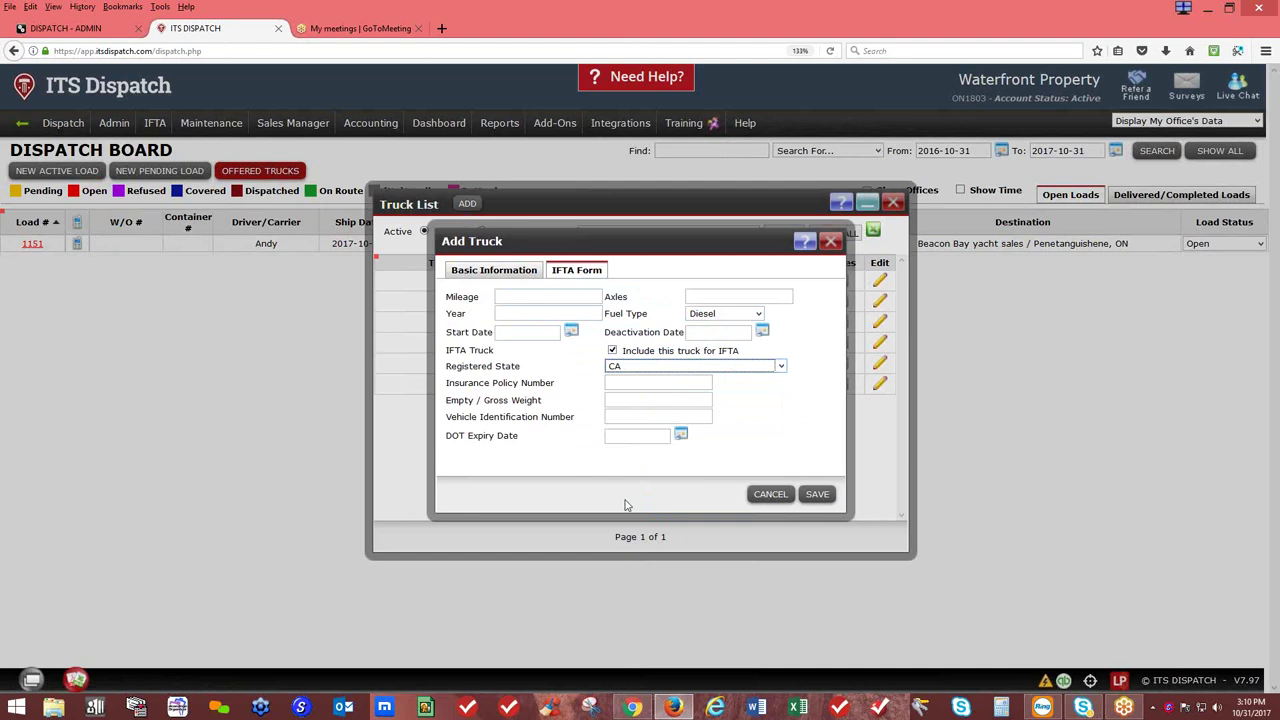
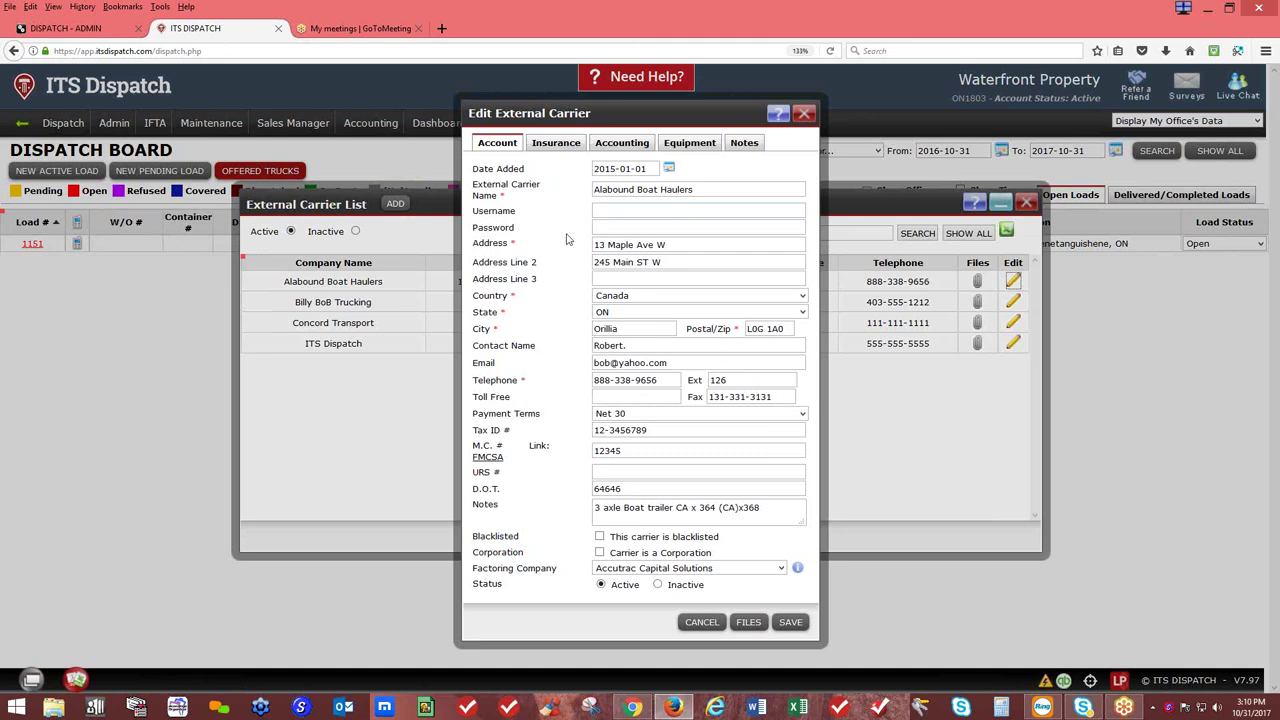
- Highlight the Username and Password labels, then focus the empty Username field
drag(518, 212, 478, 233)
click(521, 218)
drag(473, 211, 516, 213)
double_click(480, 228)
click(670, 213)
- Focus the City field, dismiss its suggestions, and select the carrier's e-mail address
click(633, 328)
click(637, 328)
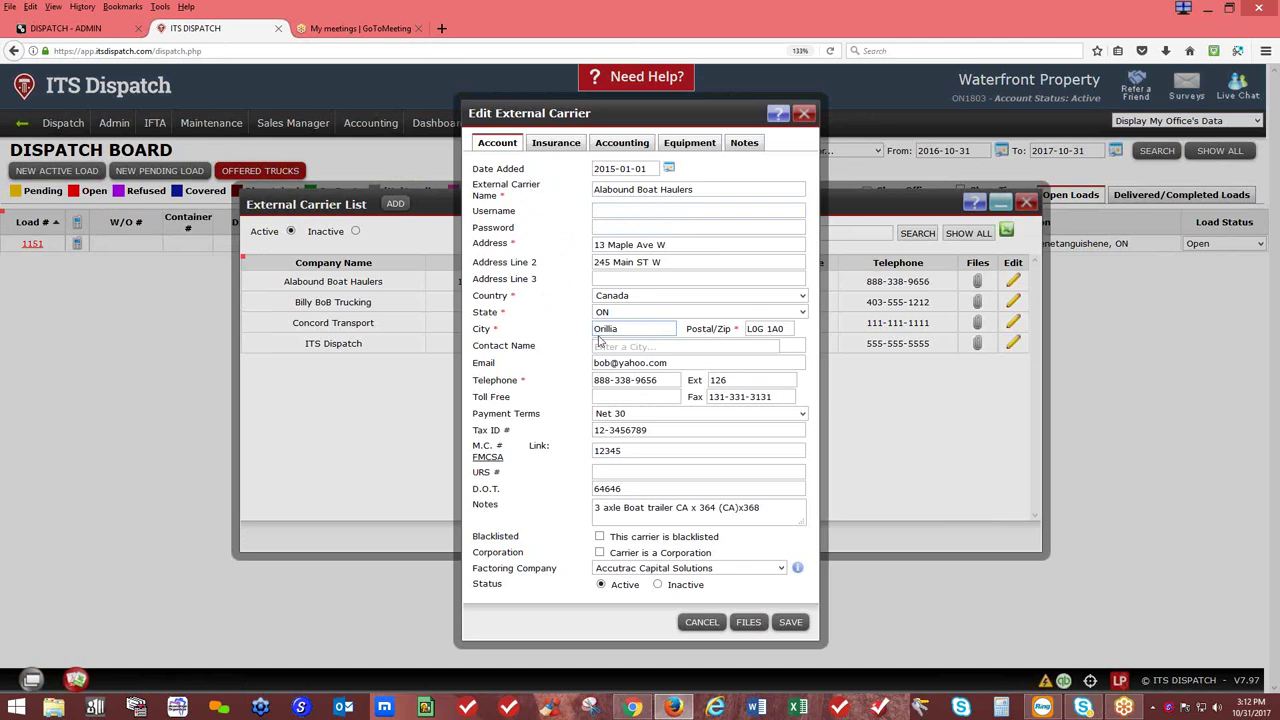
click(563, 340)
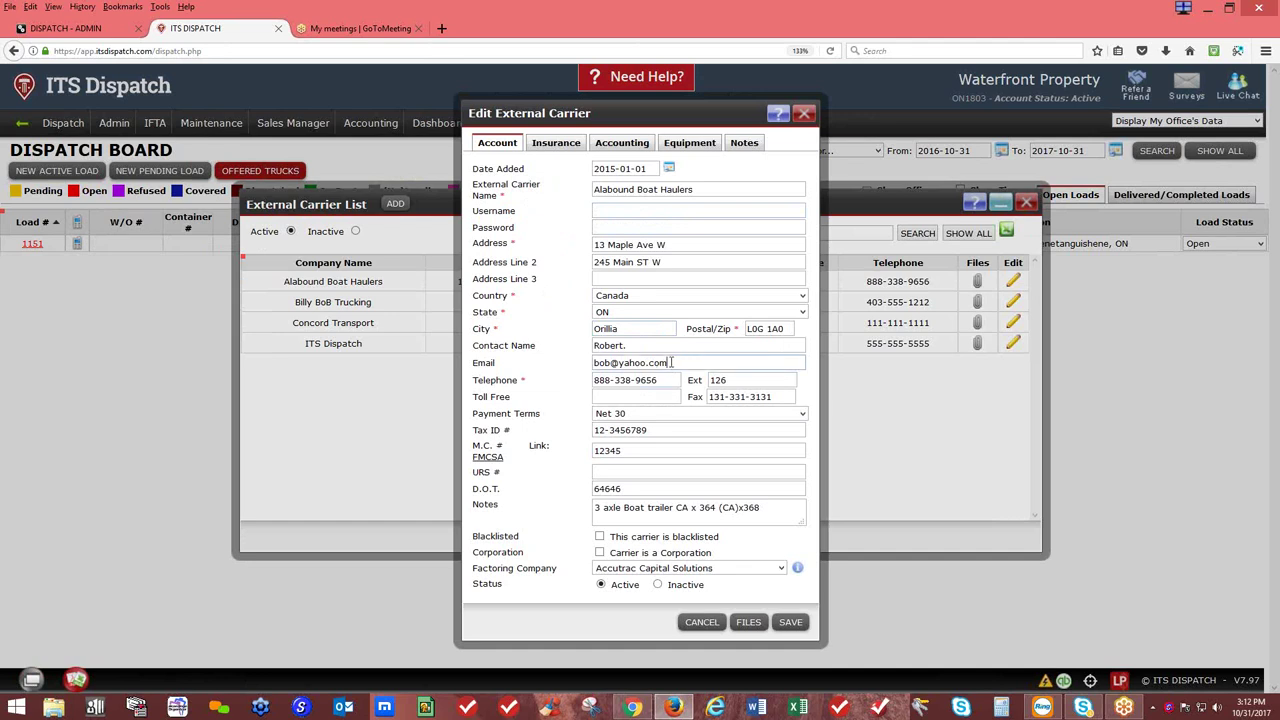
drag(676, 363, 583, 363)
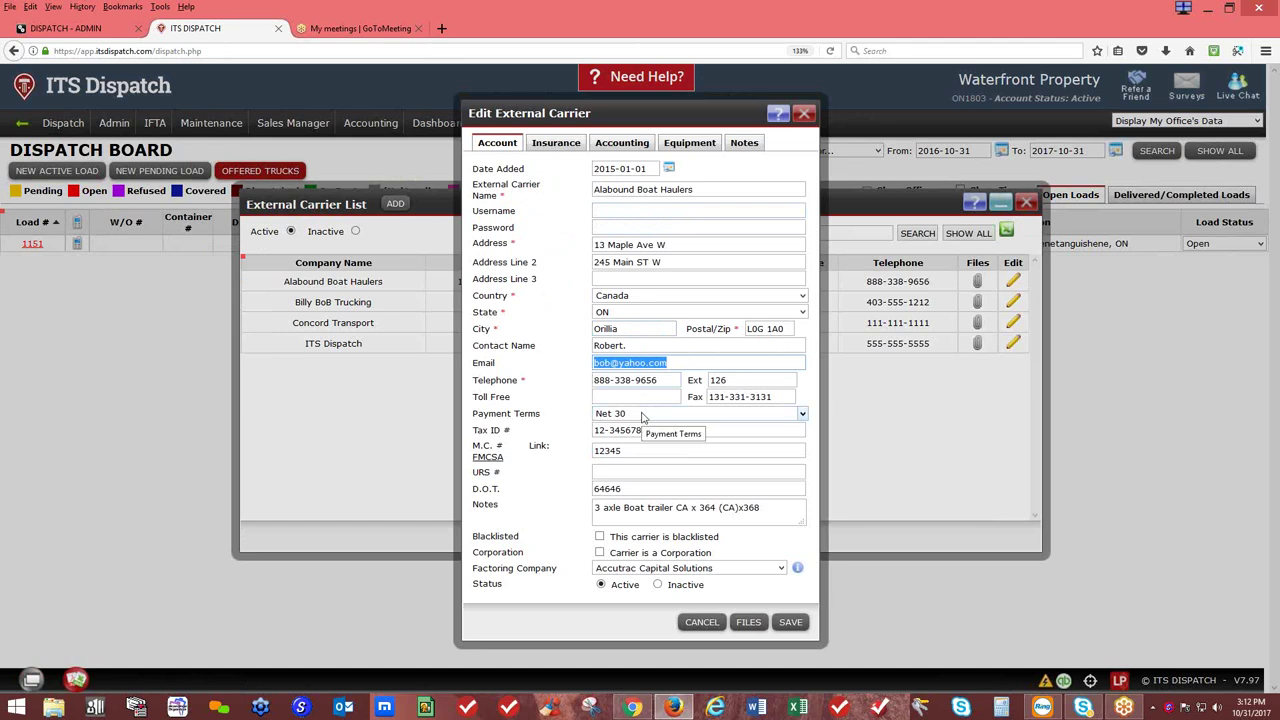
- Keep Net 30 as the payment terms and view the carrier's insurance details
click(643, 418)
click(643, 418)
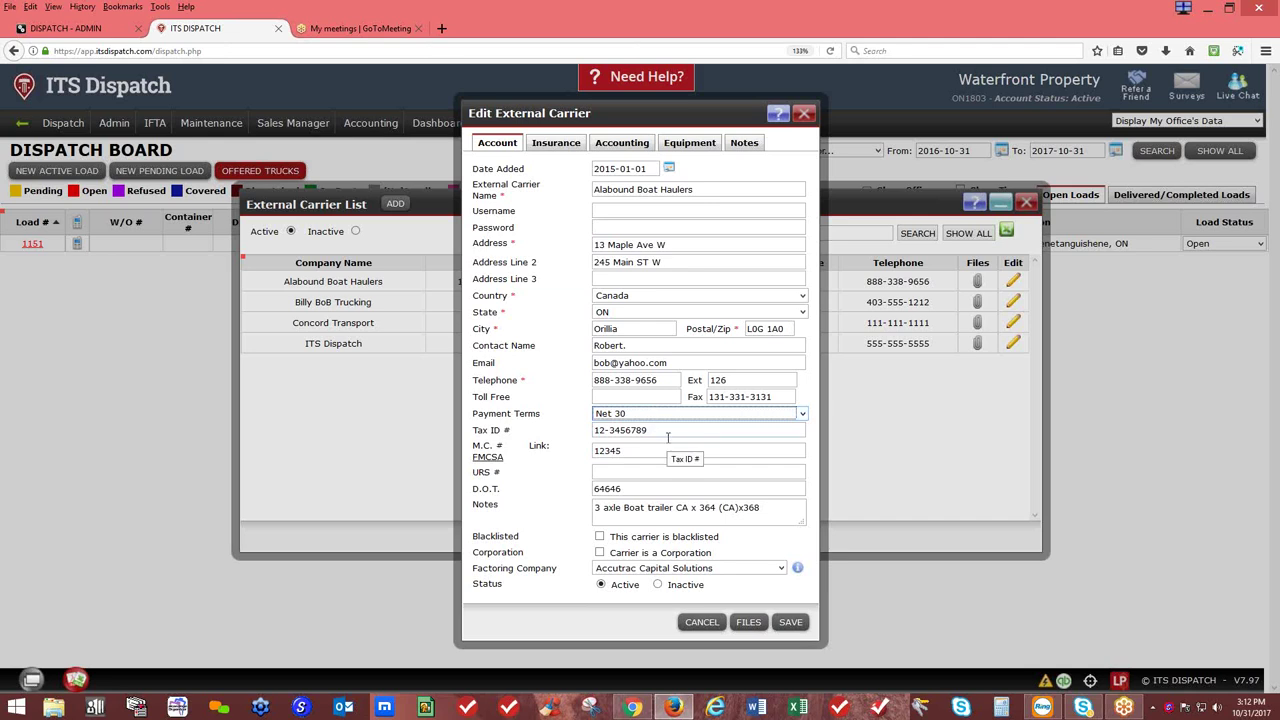
click(563, 146)
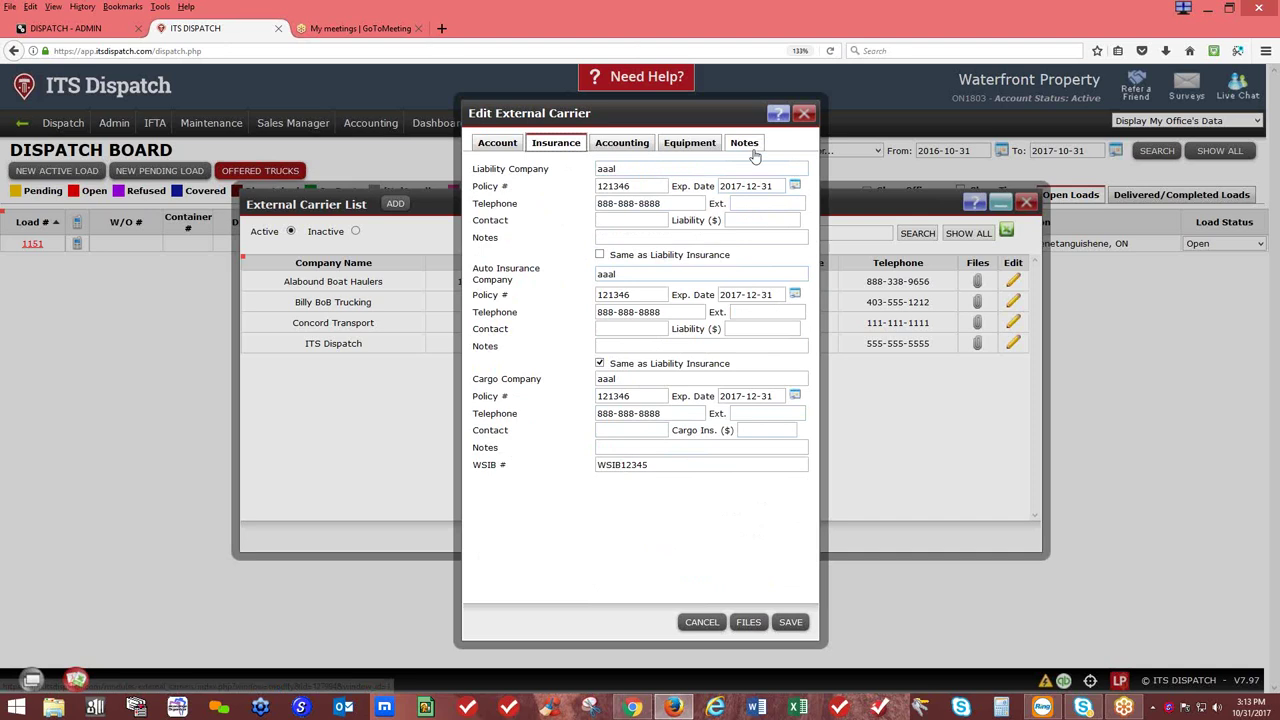
- Close the external carrier editor and carrier list, and open the Customs Brokers list
click(794, 117)
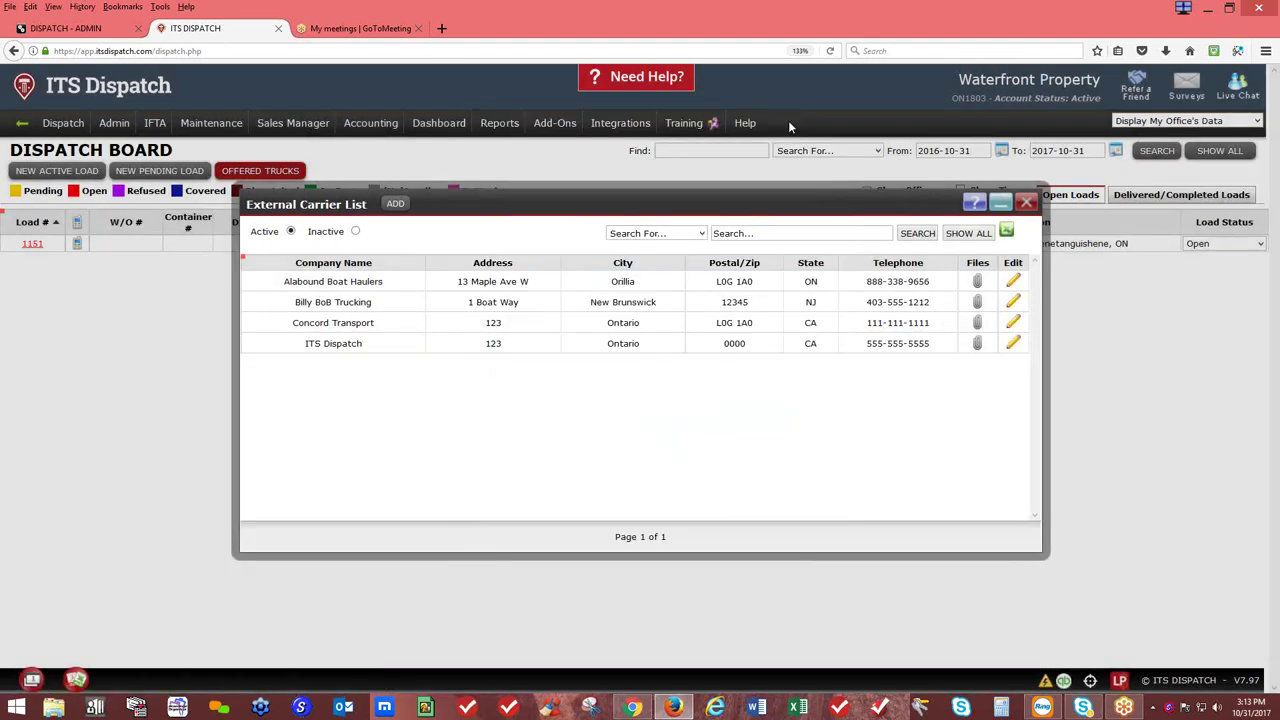
click(1026, 203)
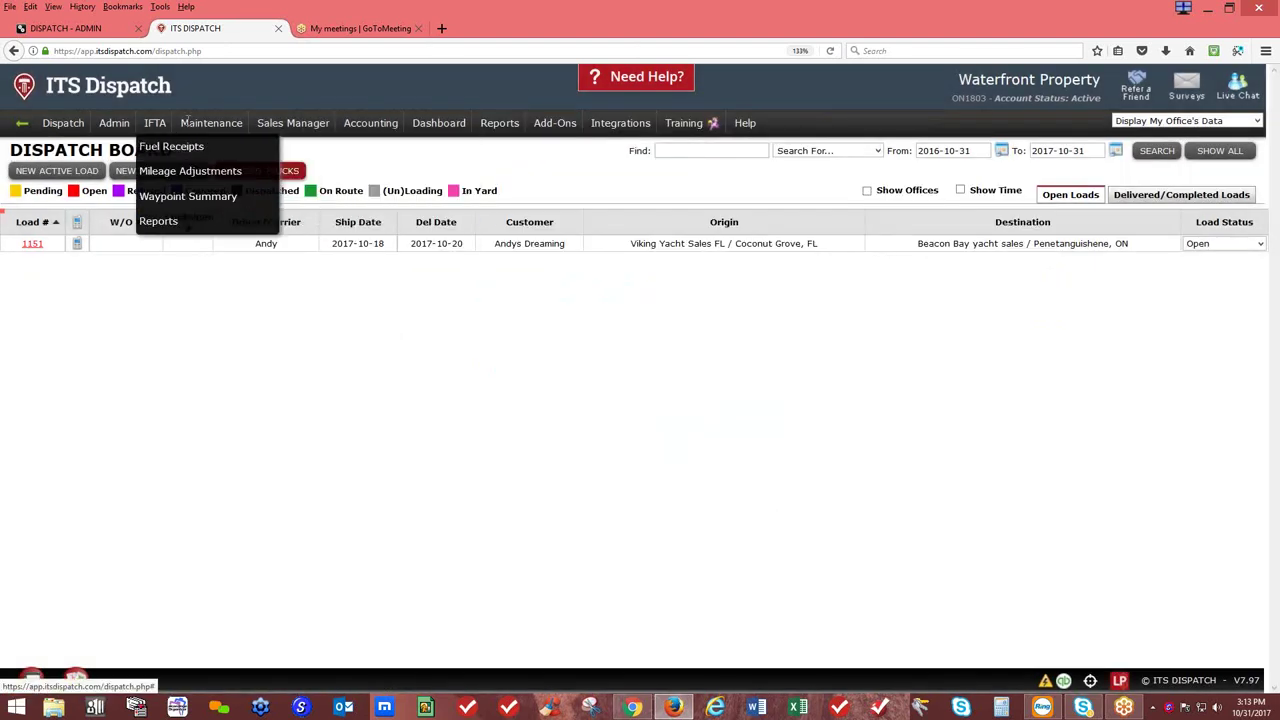
mouse_move(114, 123)
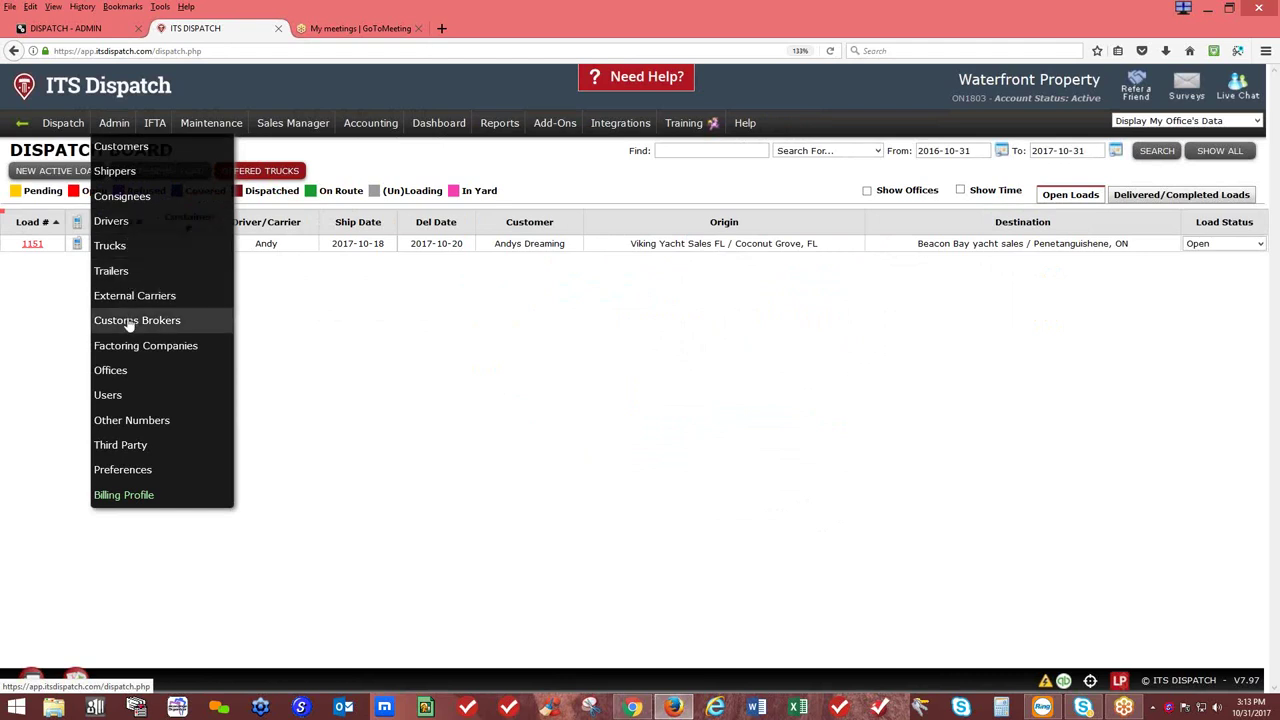
click(129, 322)
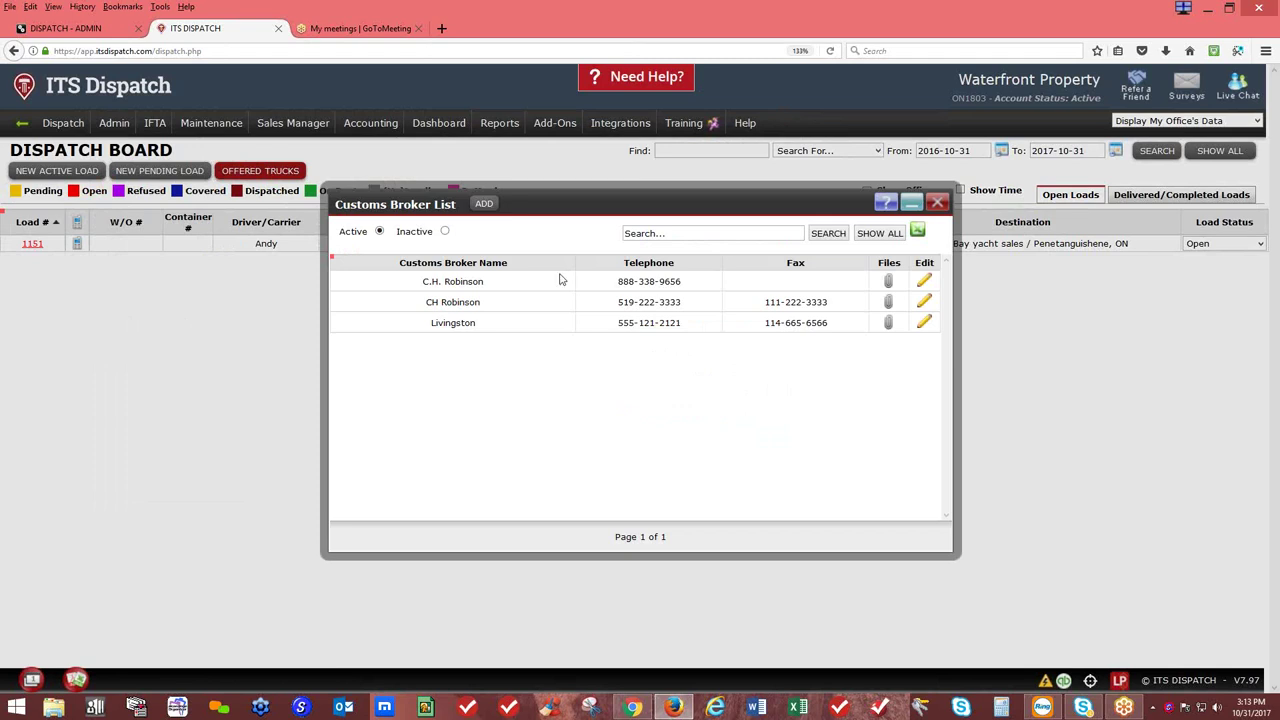
- Cancel adding a new customs broker and close the broker list
click(487, 206)
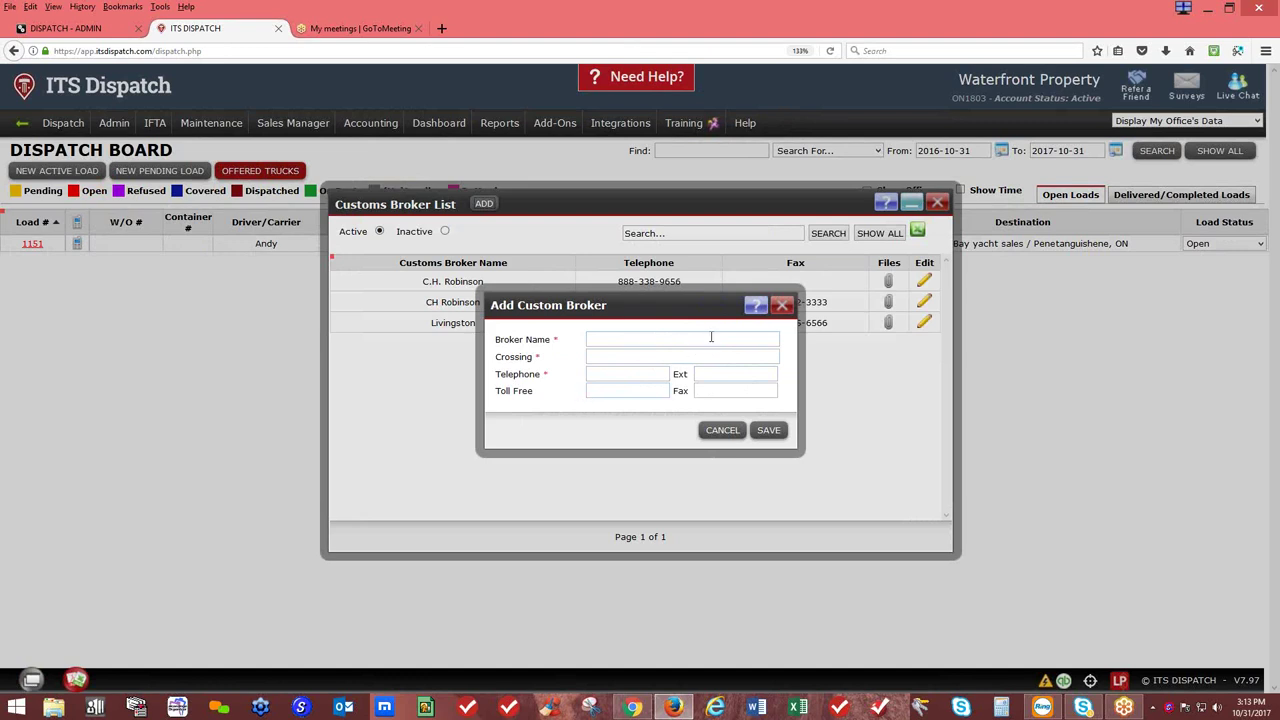
click(782, 305)
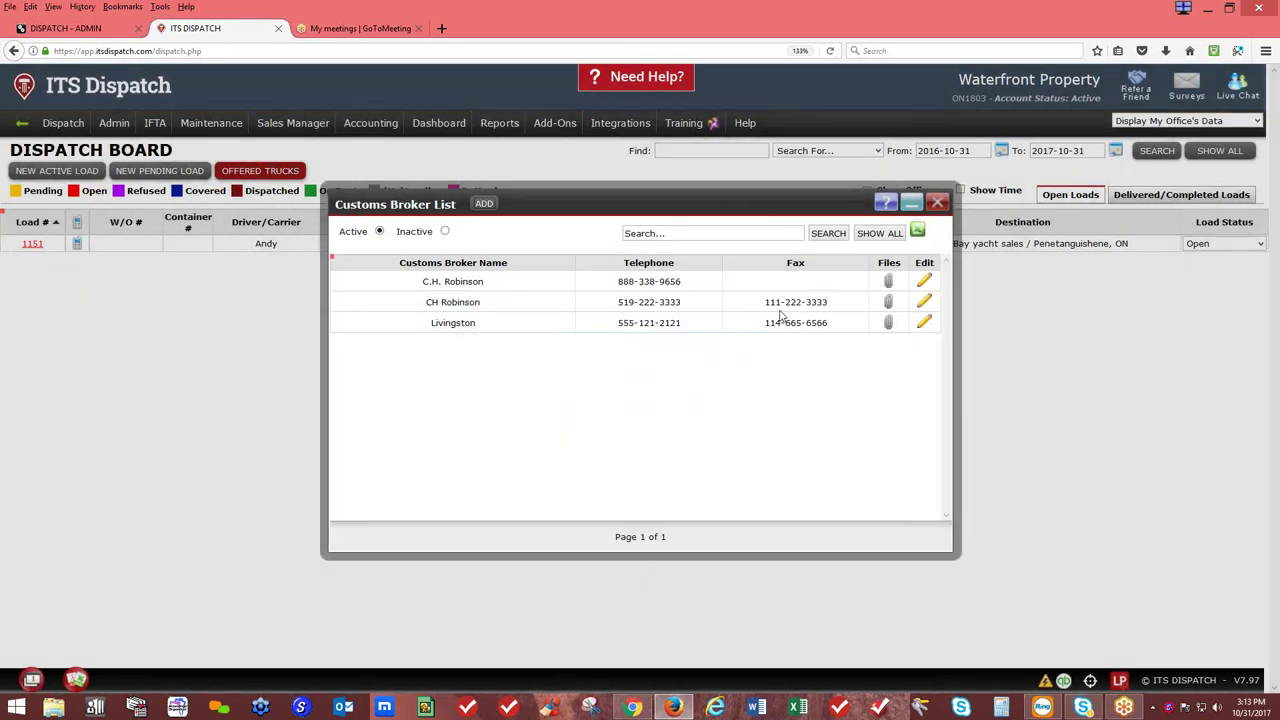
click(938, 205)
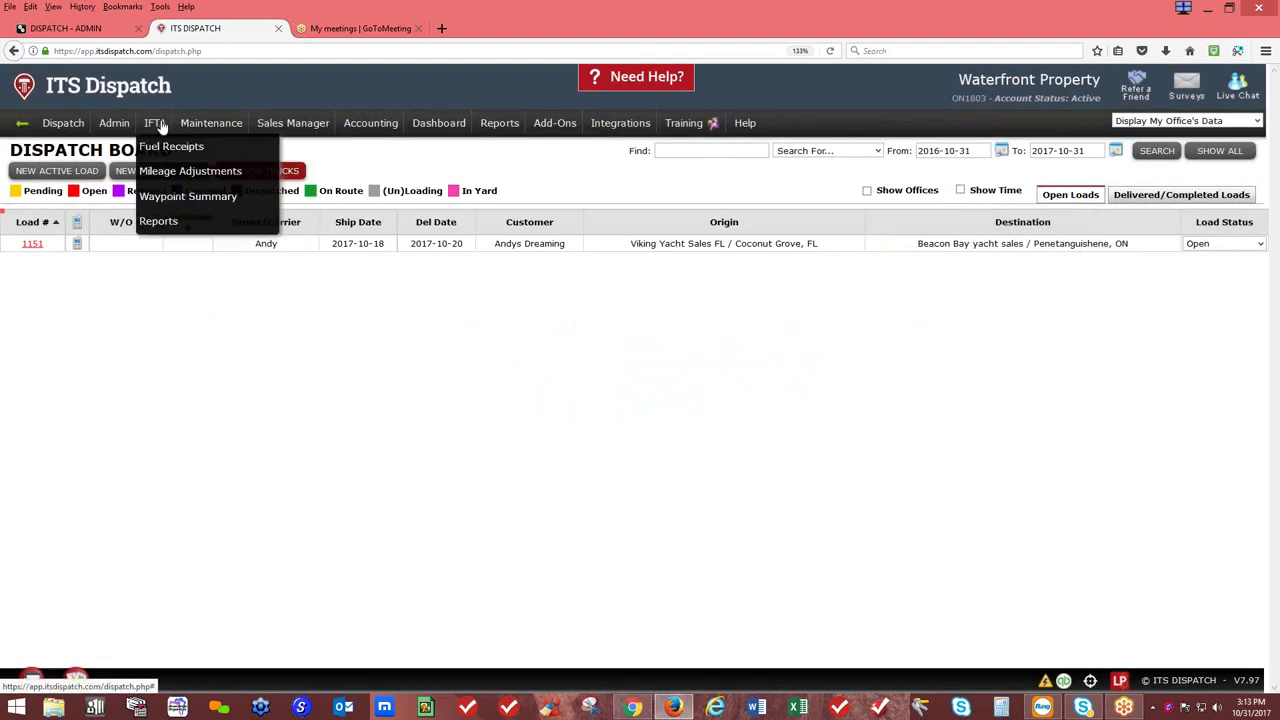
mouse_move(126, 128)
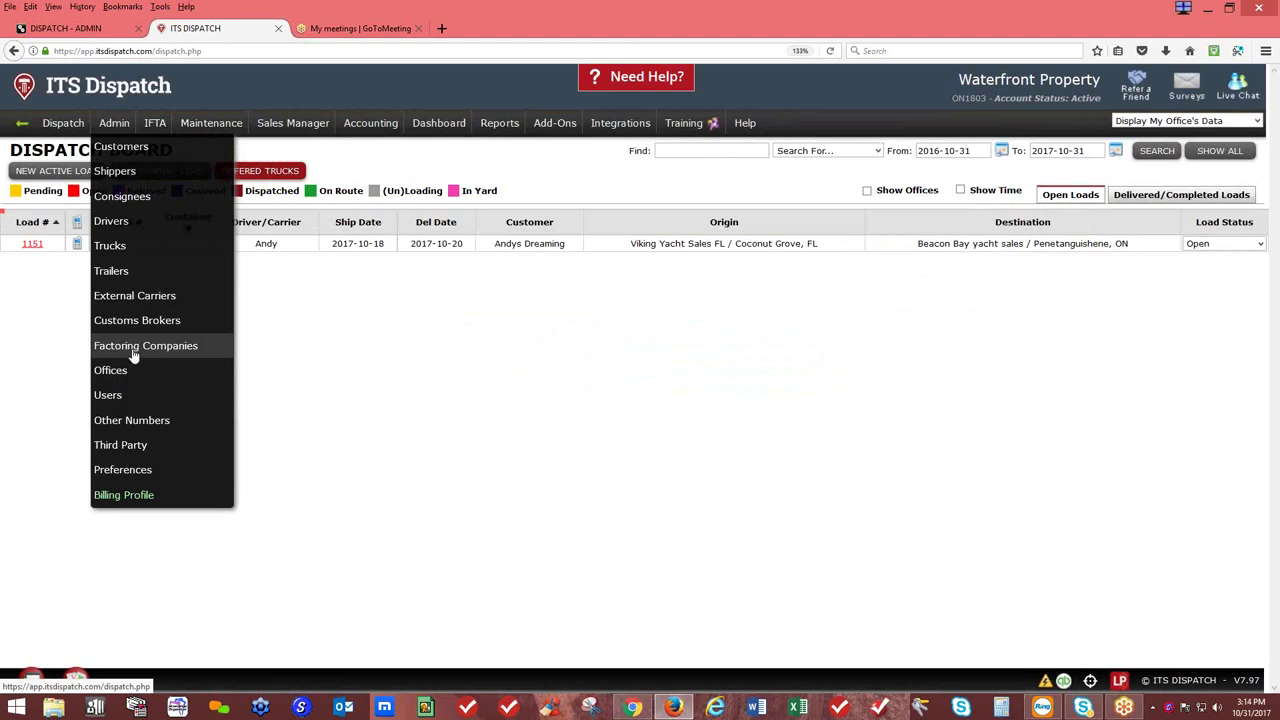
click(134, 350)
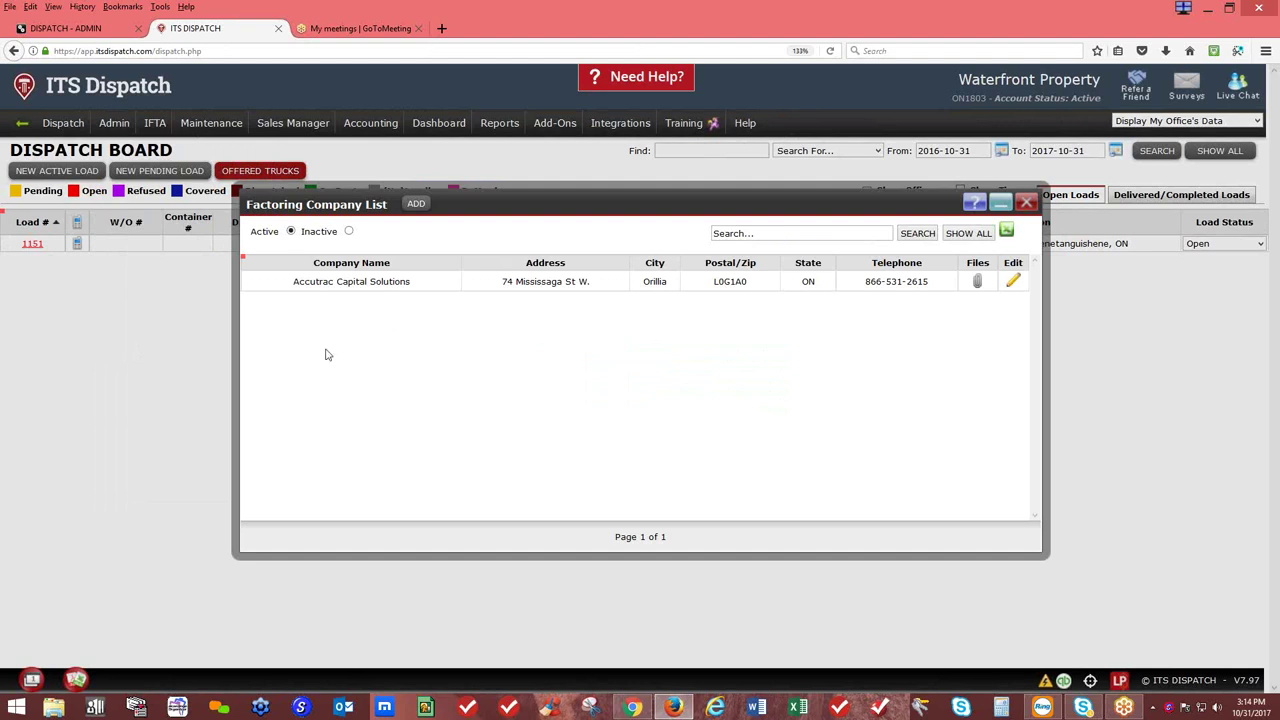
- Close the Factoring Company List and open the User List from the Admin menu
click(1027, 210)
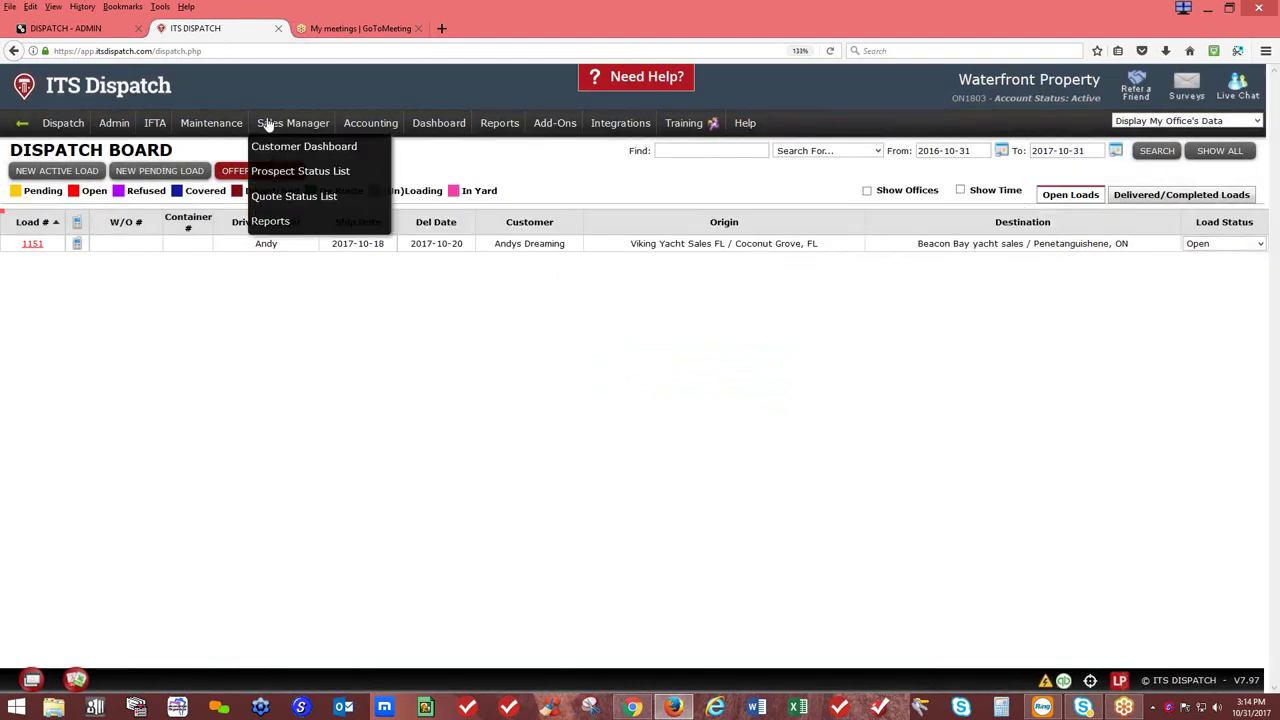
mouse_move(130, 128)
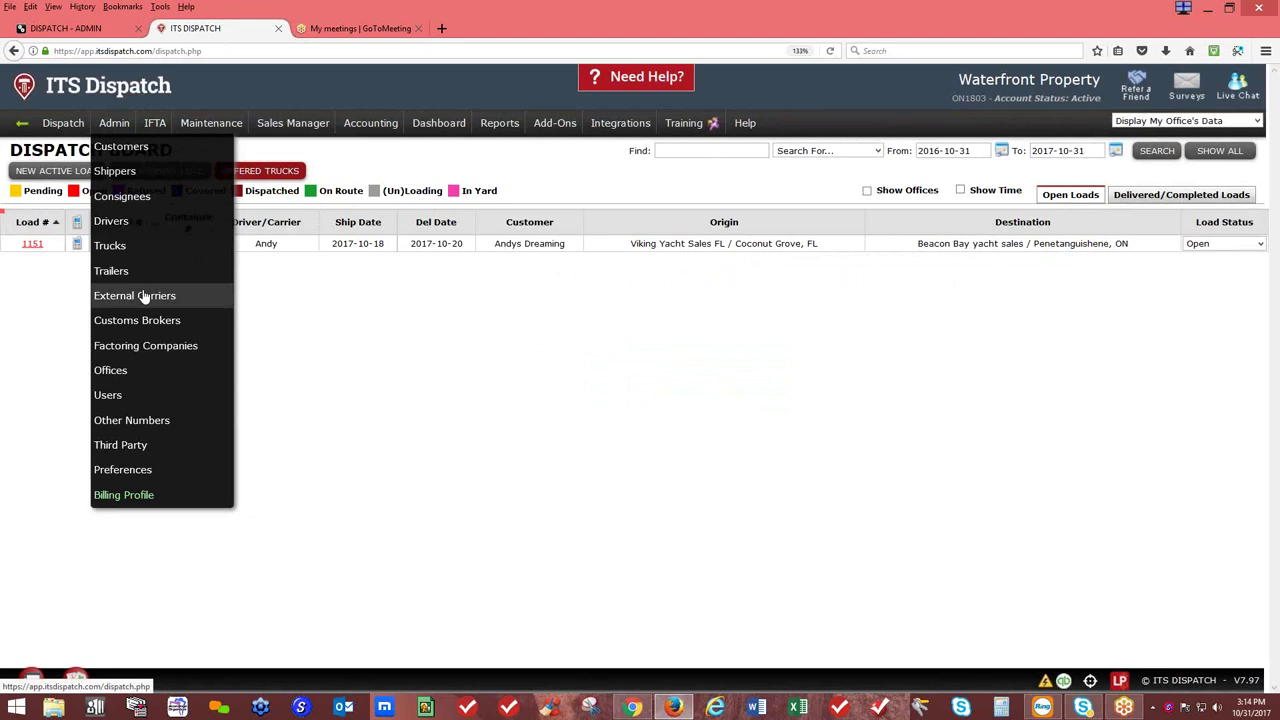
click(117, 372)
click(114, 122)
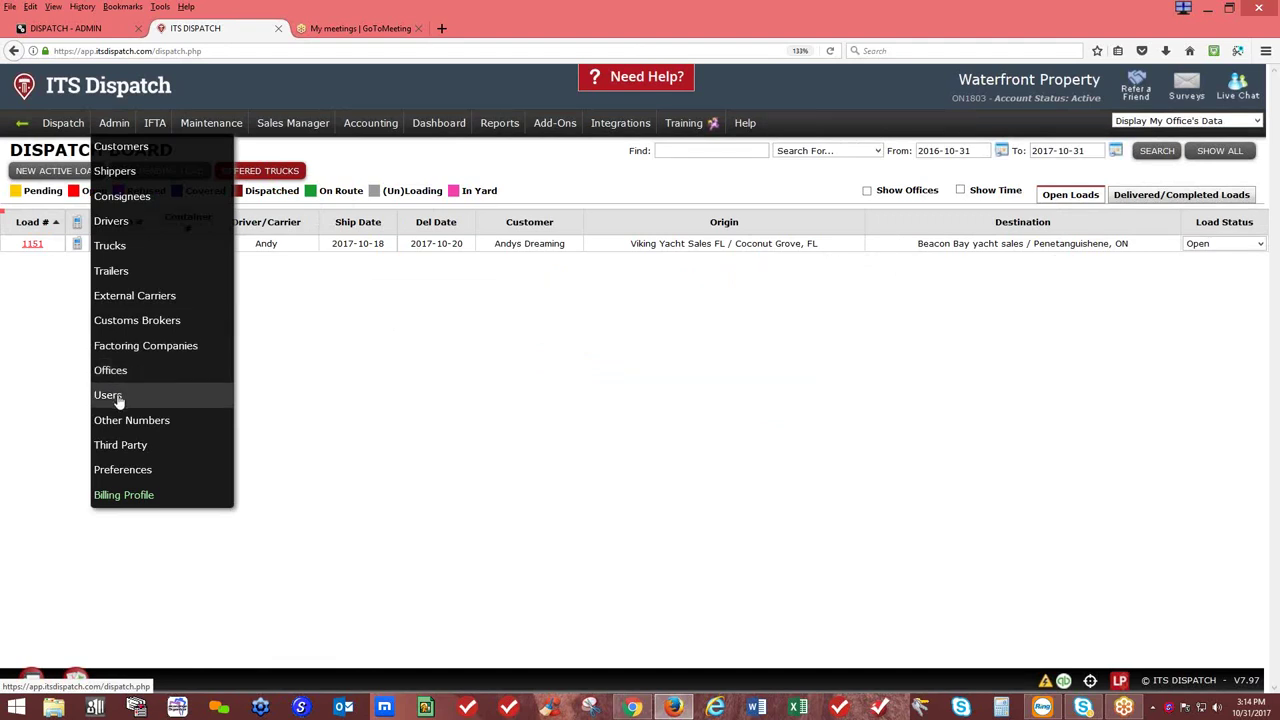
click(108, 395)
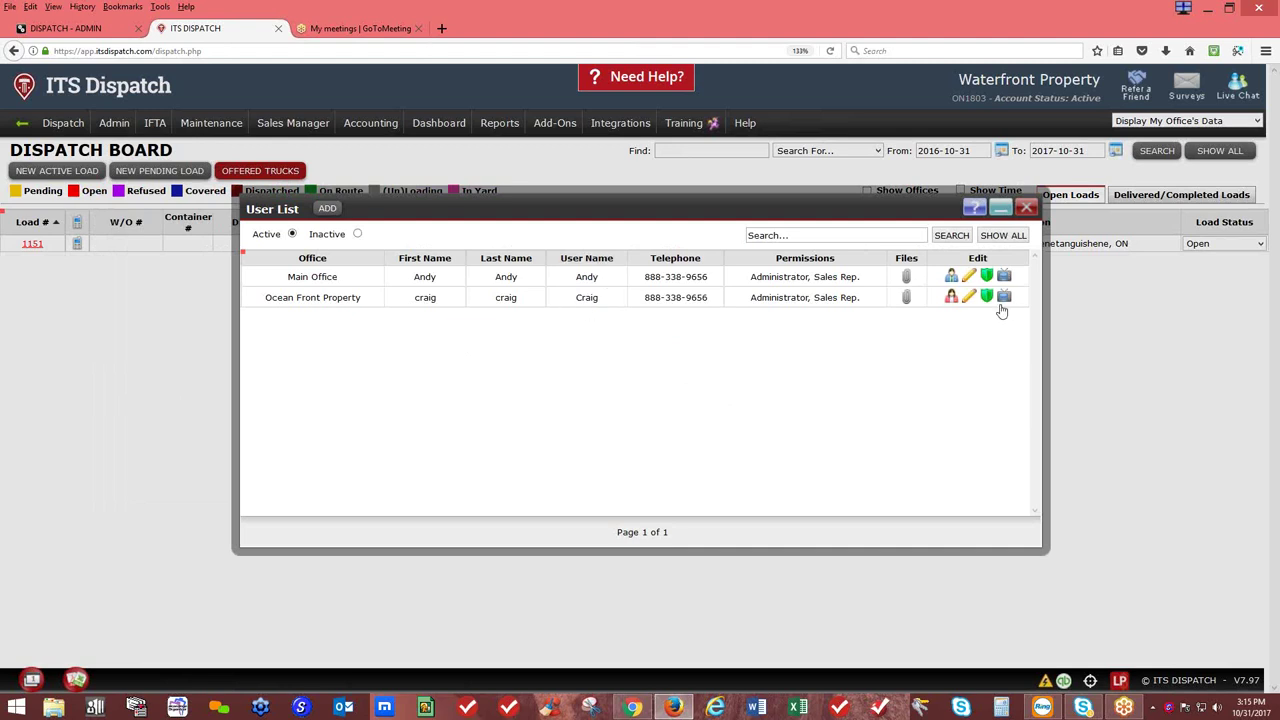
- Change the Ocean Front Property user's permission from Administrator to Dispatcher
click(987, 297)
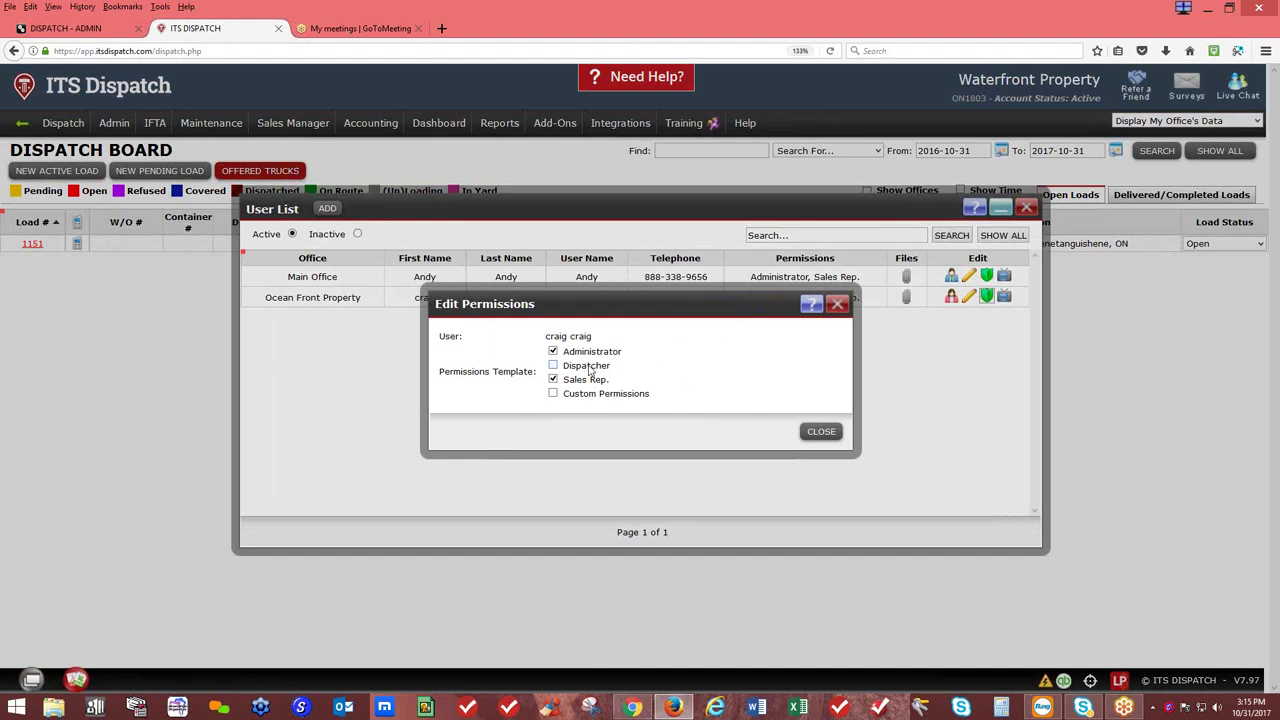
click(556, 366)
click(822, 436)
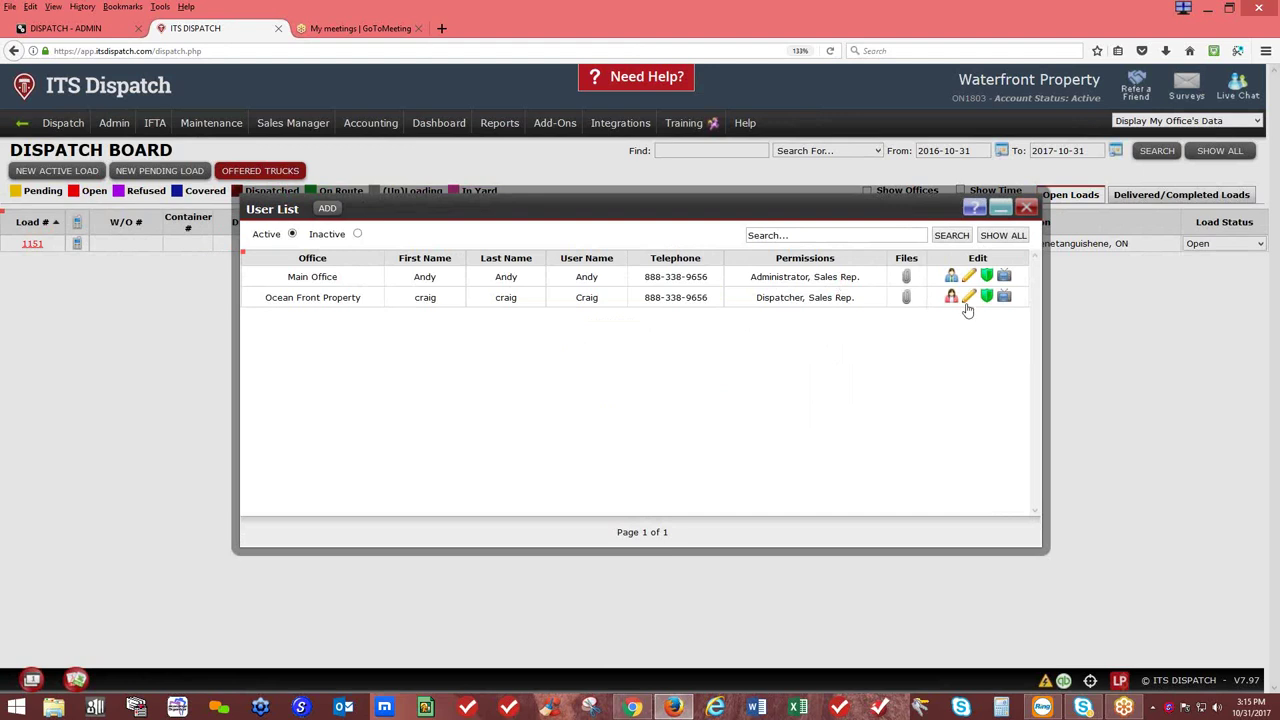
- Recheck that user's permissions and open the Edit User form
click(986, 297)
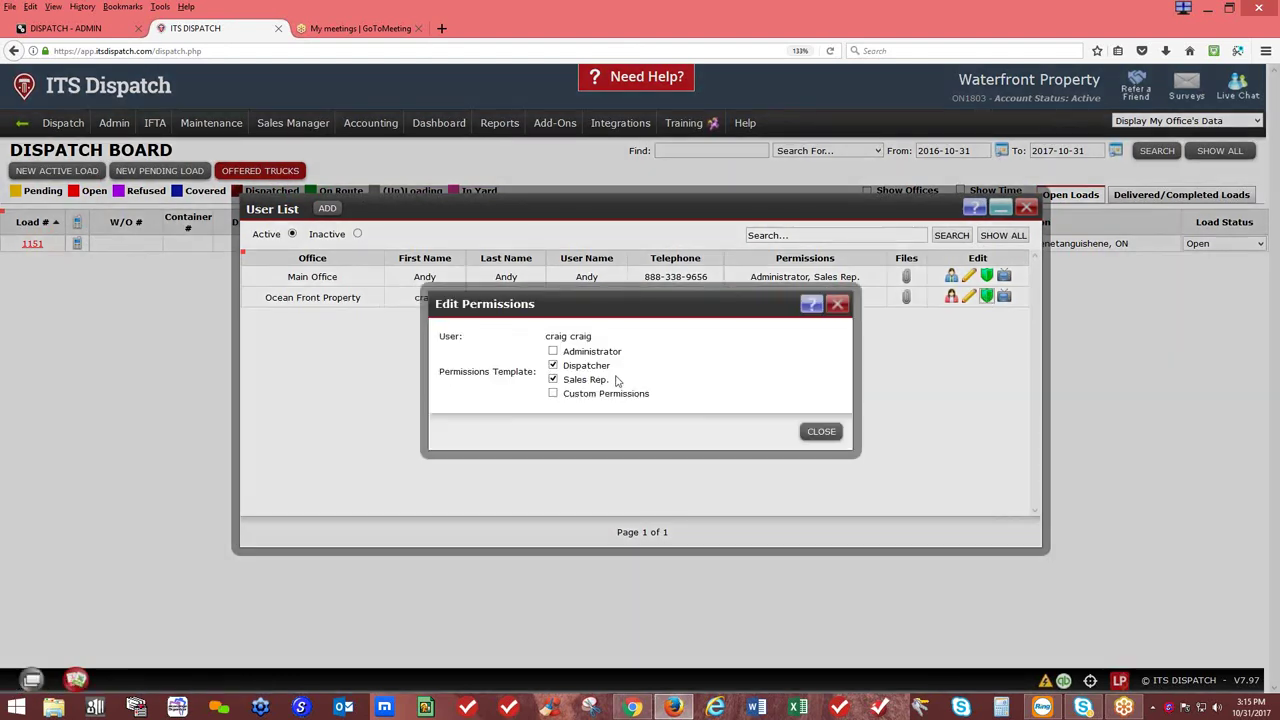
click(836, 305)
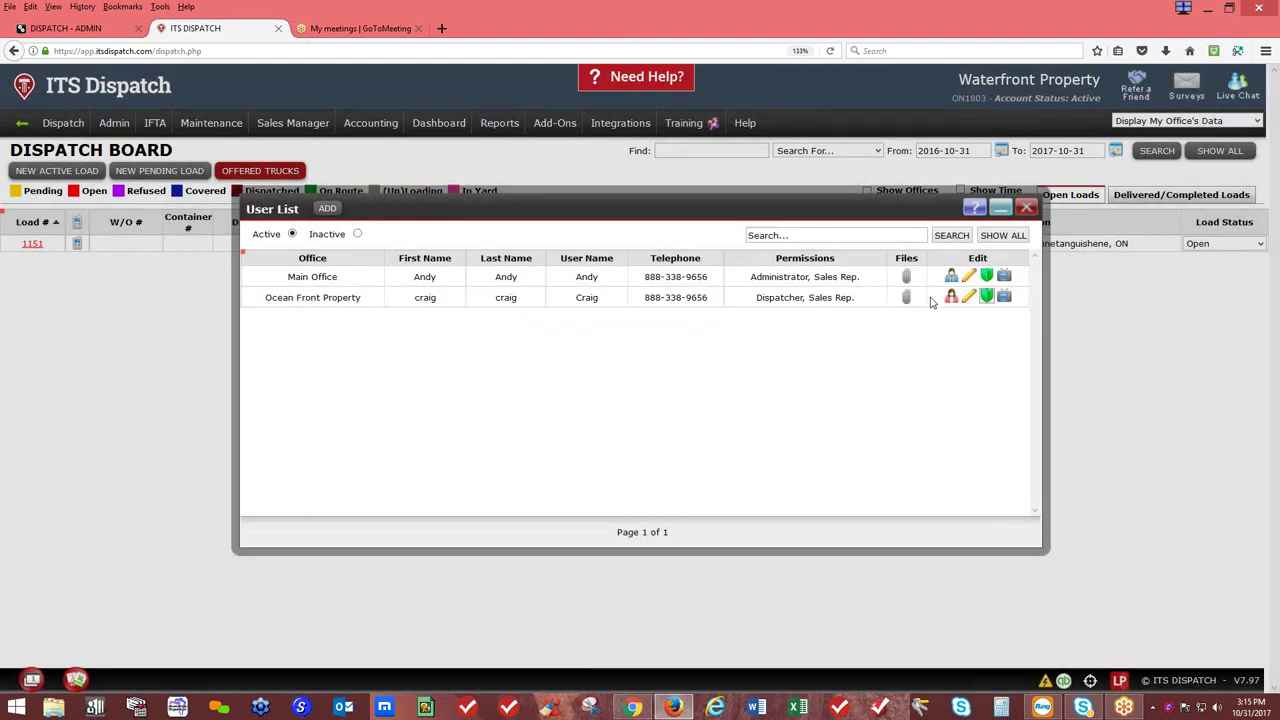
click(969, 297)
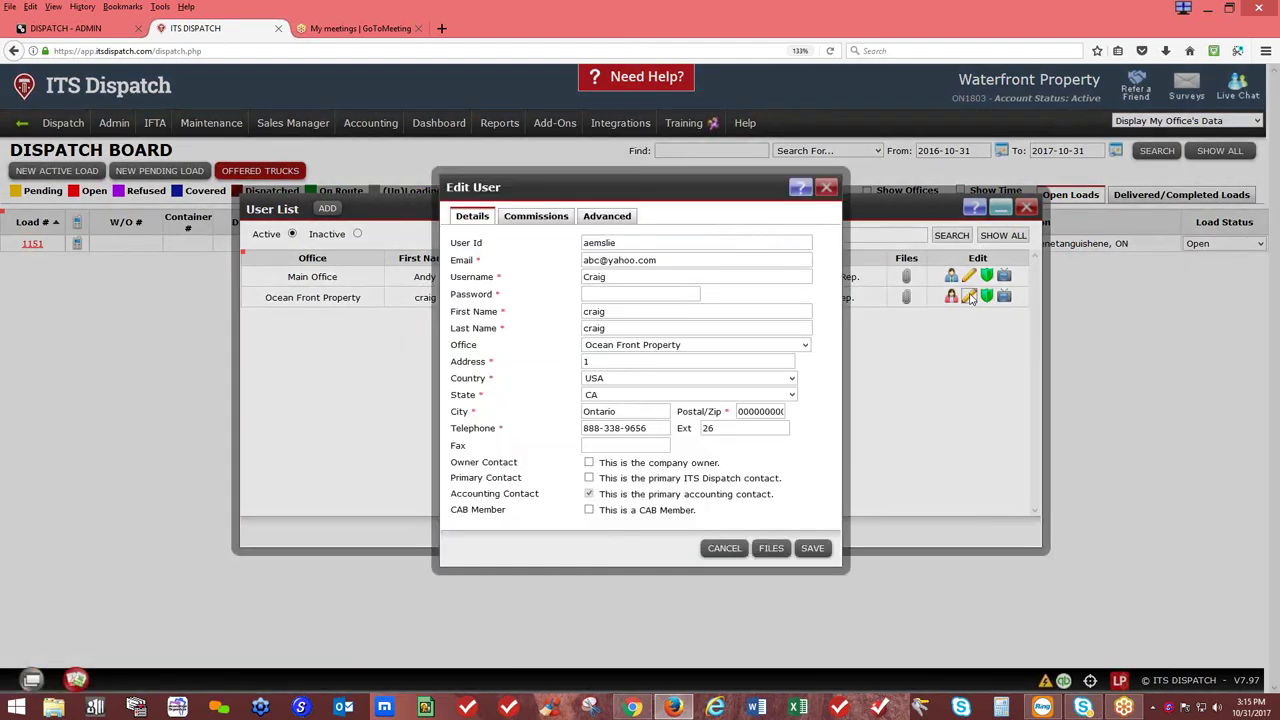
- Choose the Schedule 1: M50.00 pay schedule on the user's Commissions tab
click(560, 220)
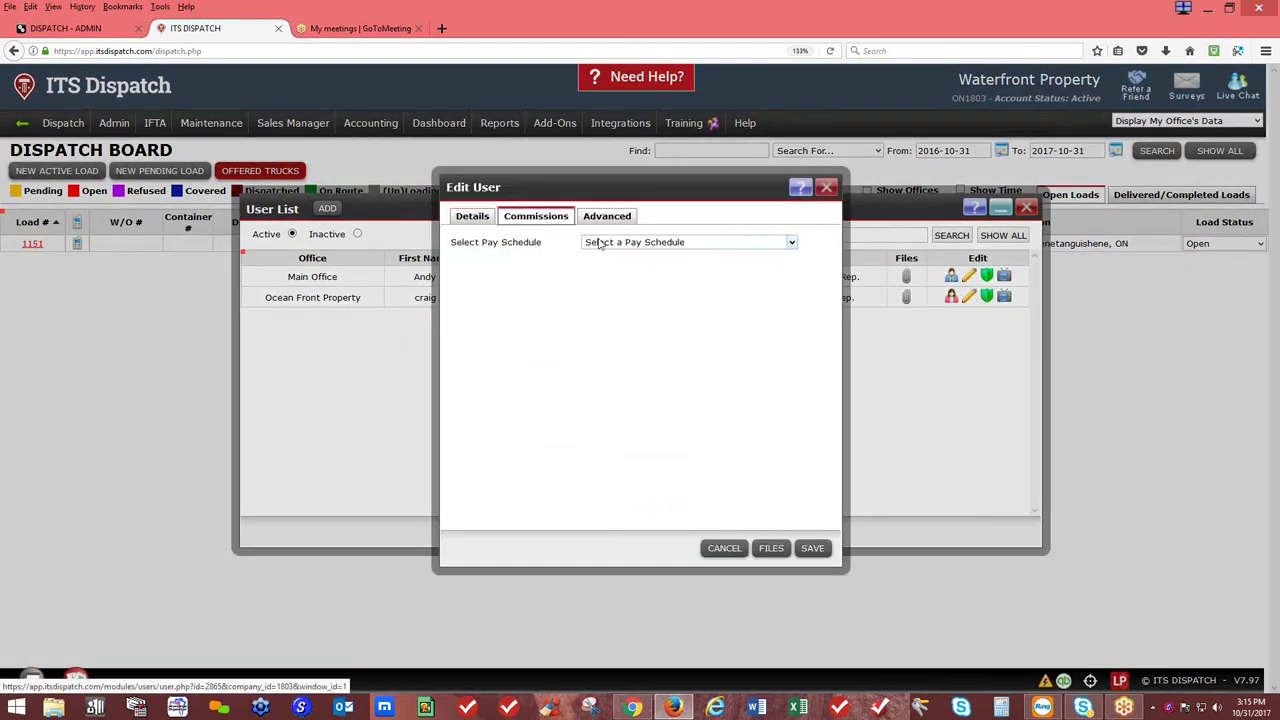
click(598, 243)
click(657, 326)
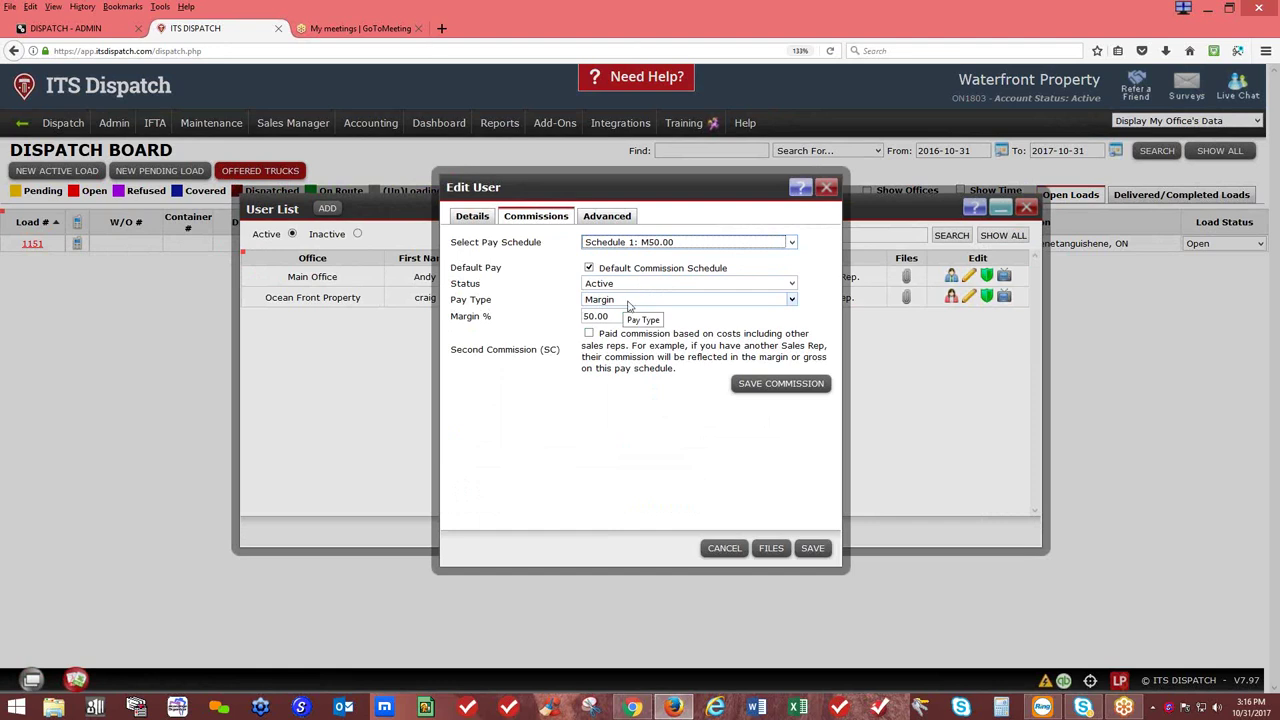
- Close the Edit User form and the User List
click(826, 190)
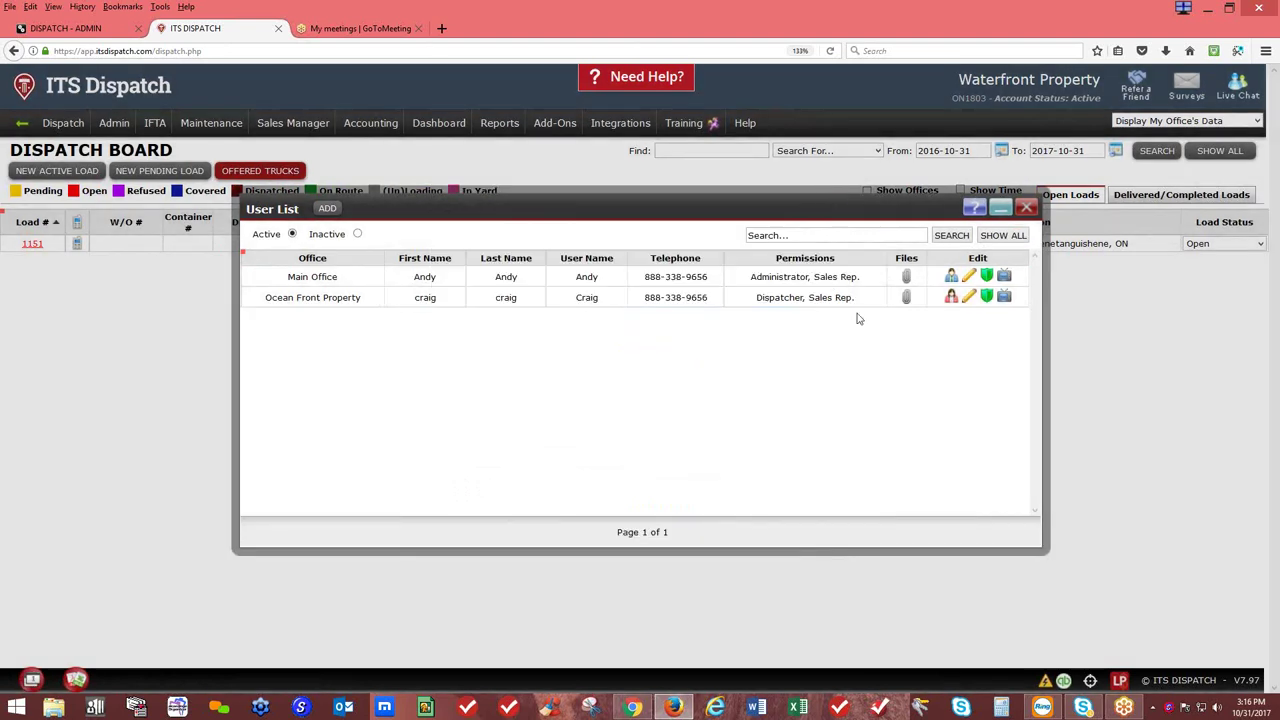
click(1026, 207)
mouse_move(113, 122)
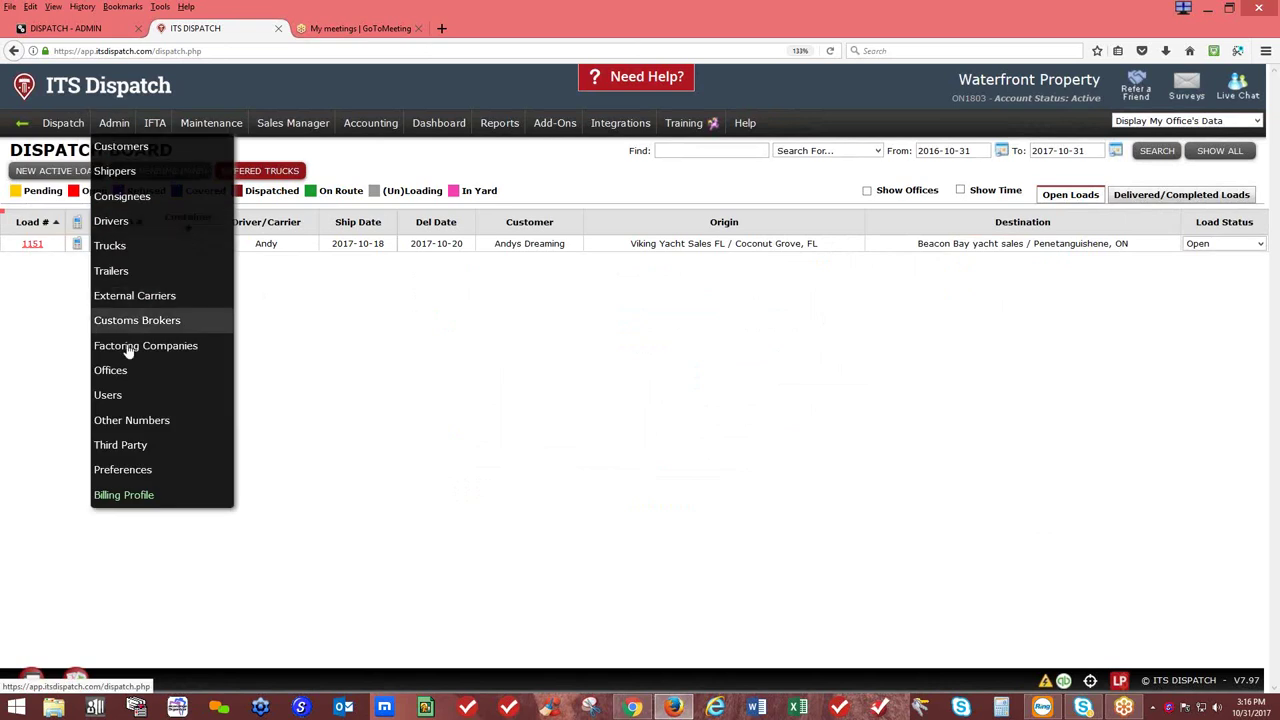
- Open the Other Number List, cancel adding a new number, and close the list
click(130, 423)
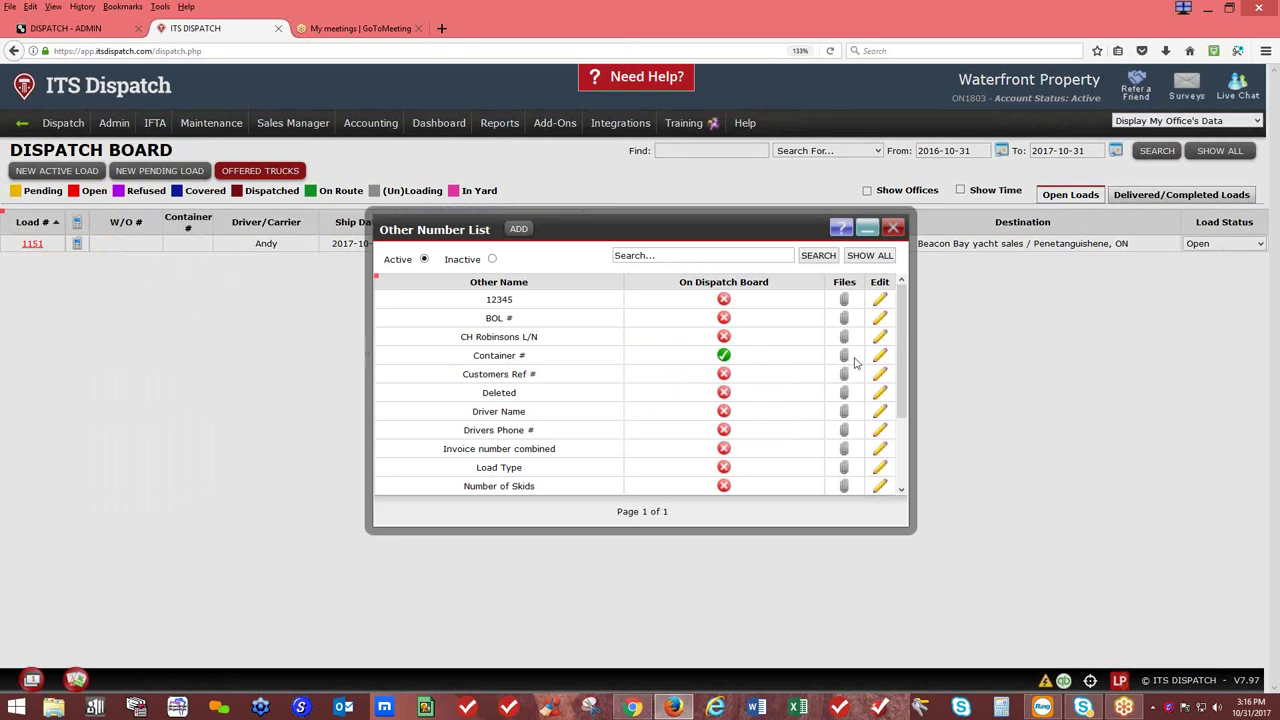
click(516, 231)
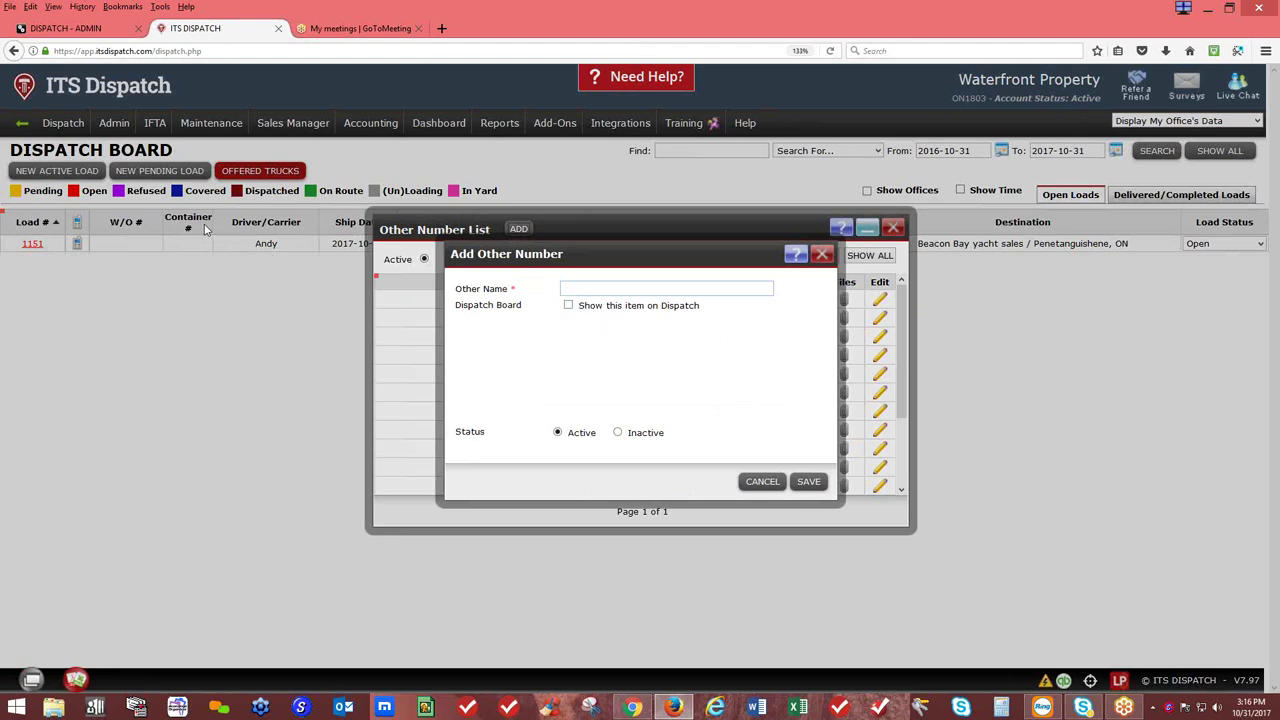
click(820, 256)
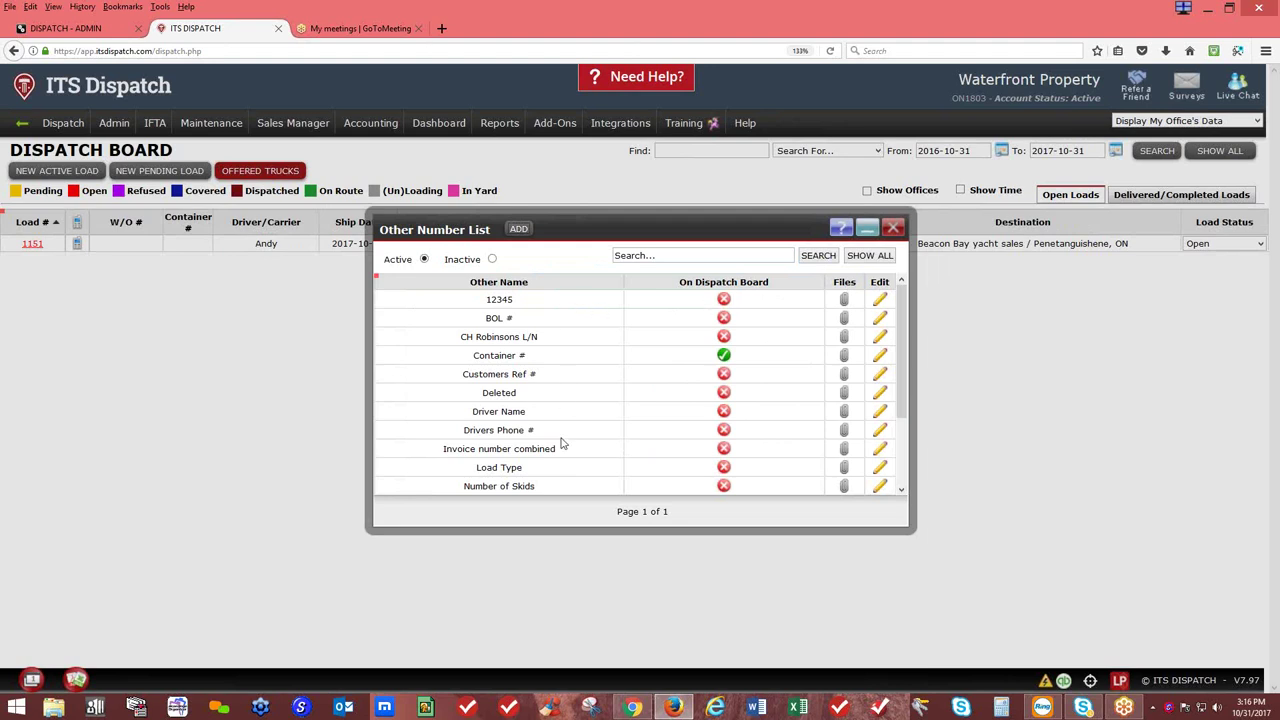
click(891, 228)
click(112, 124)
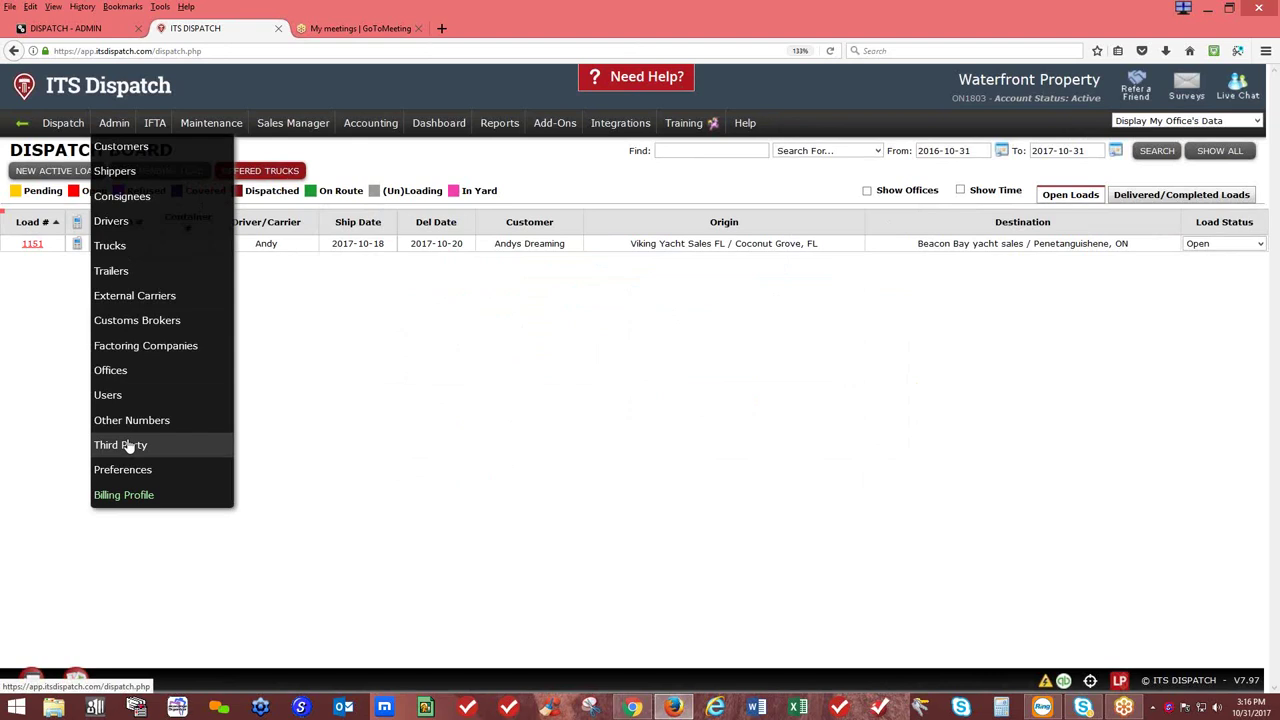
click(130, 446)
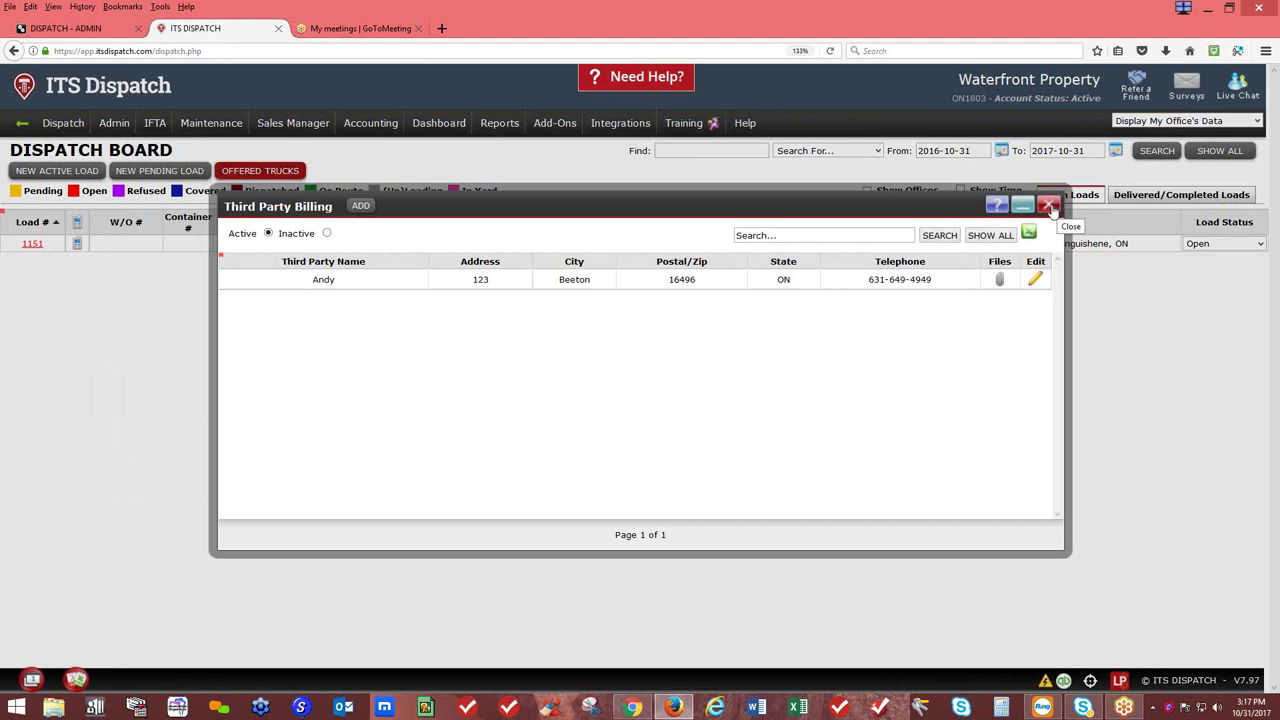
click(1050, 206)
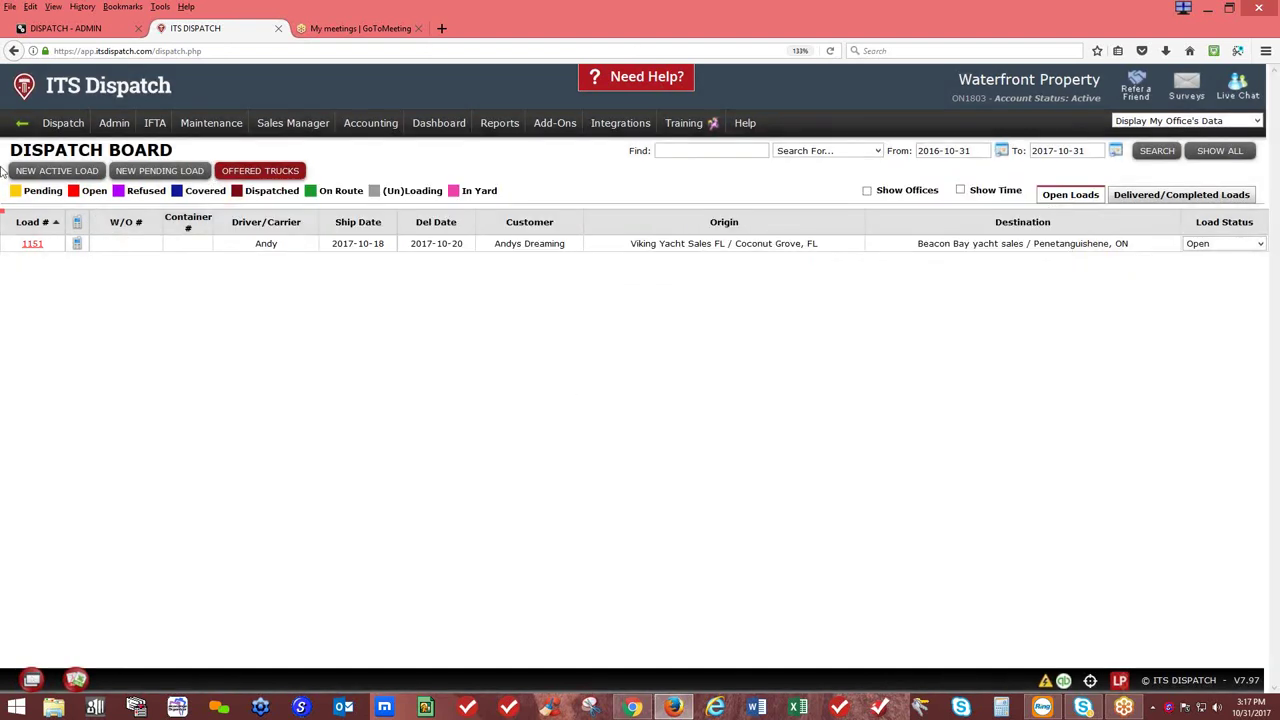
mouse_move(117, 130)
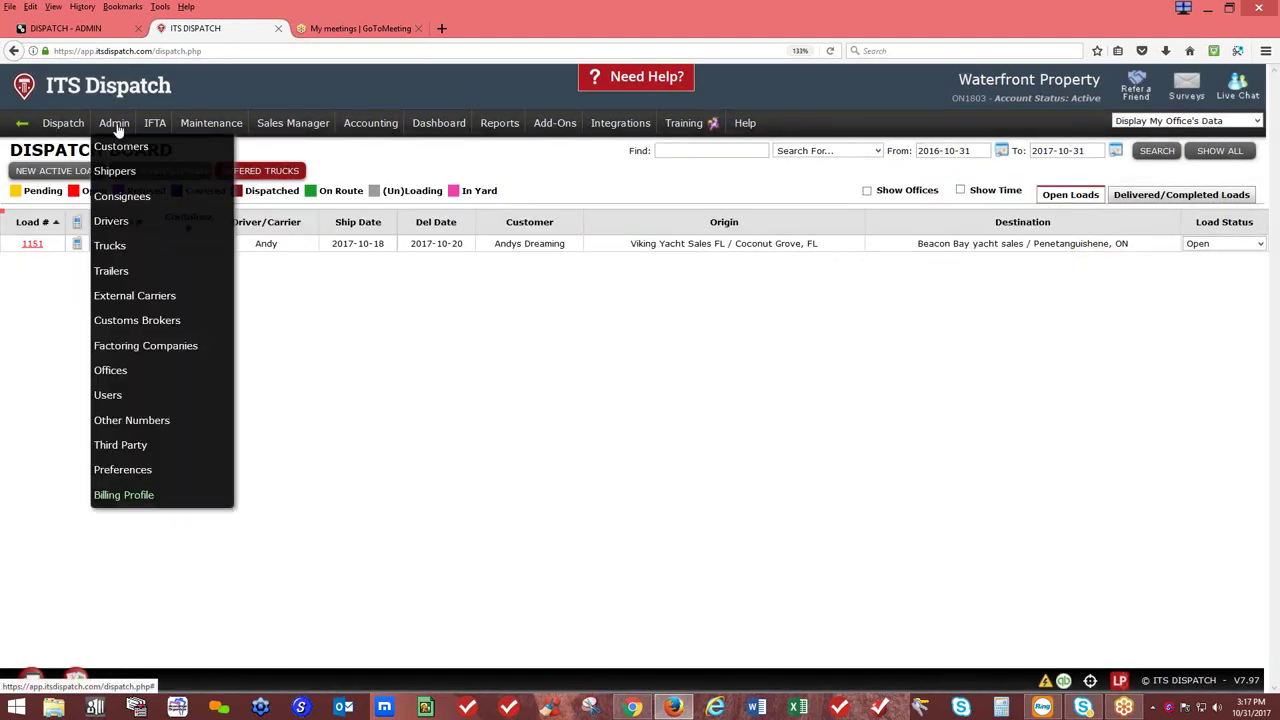
- Open Preferences, keep Canadian Dollars currency and M d Y date format, and shift the dialog right
click(102, 469)
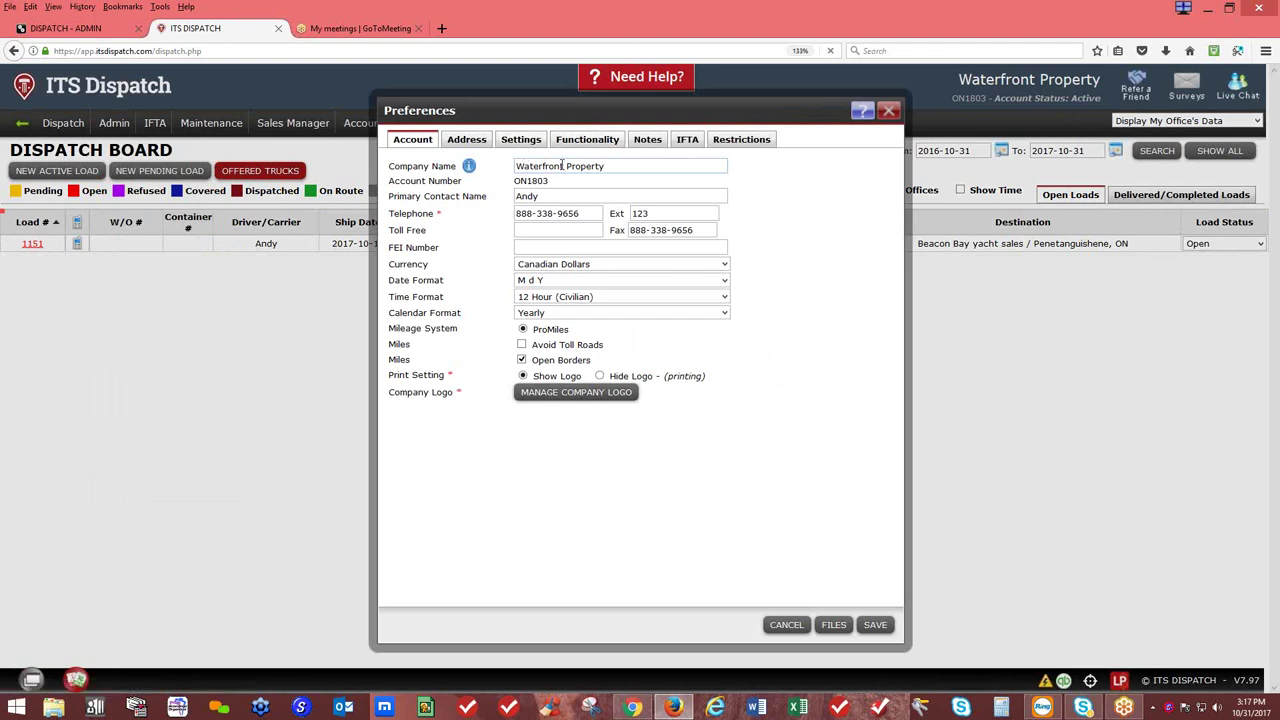
drag(607, 168, 506, 172)
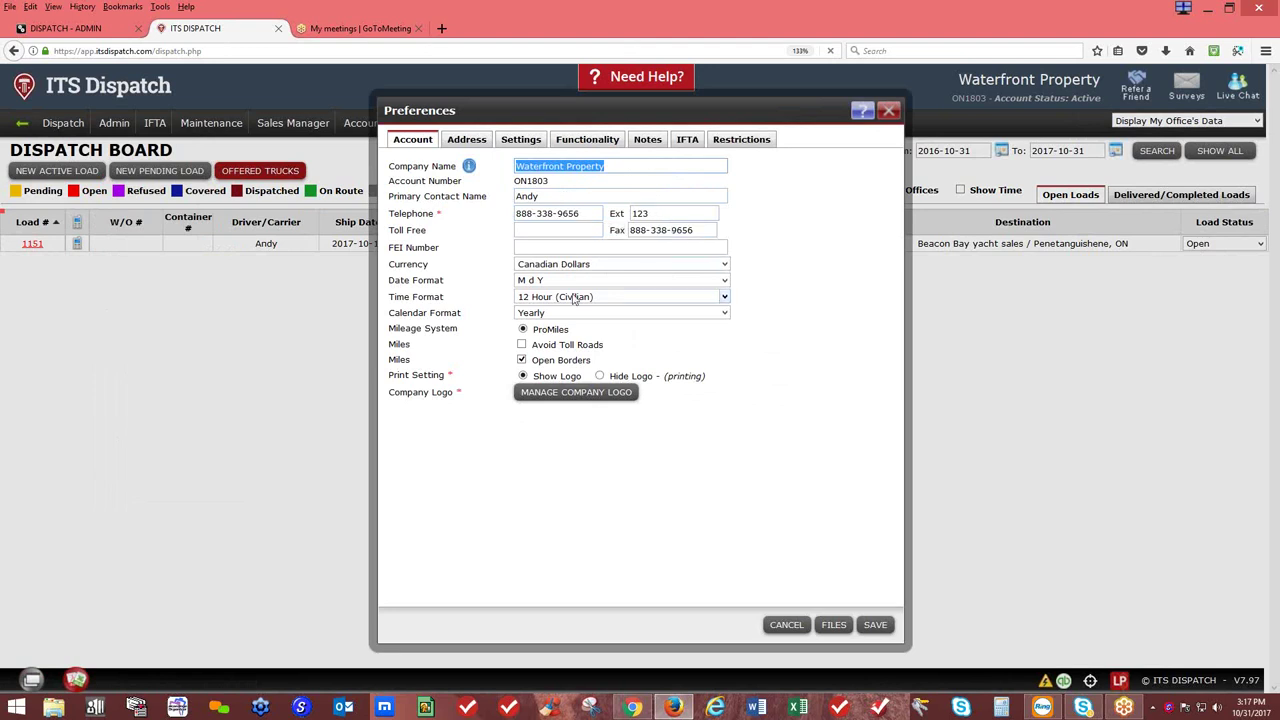
click(538, 264)
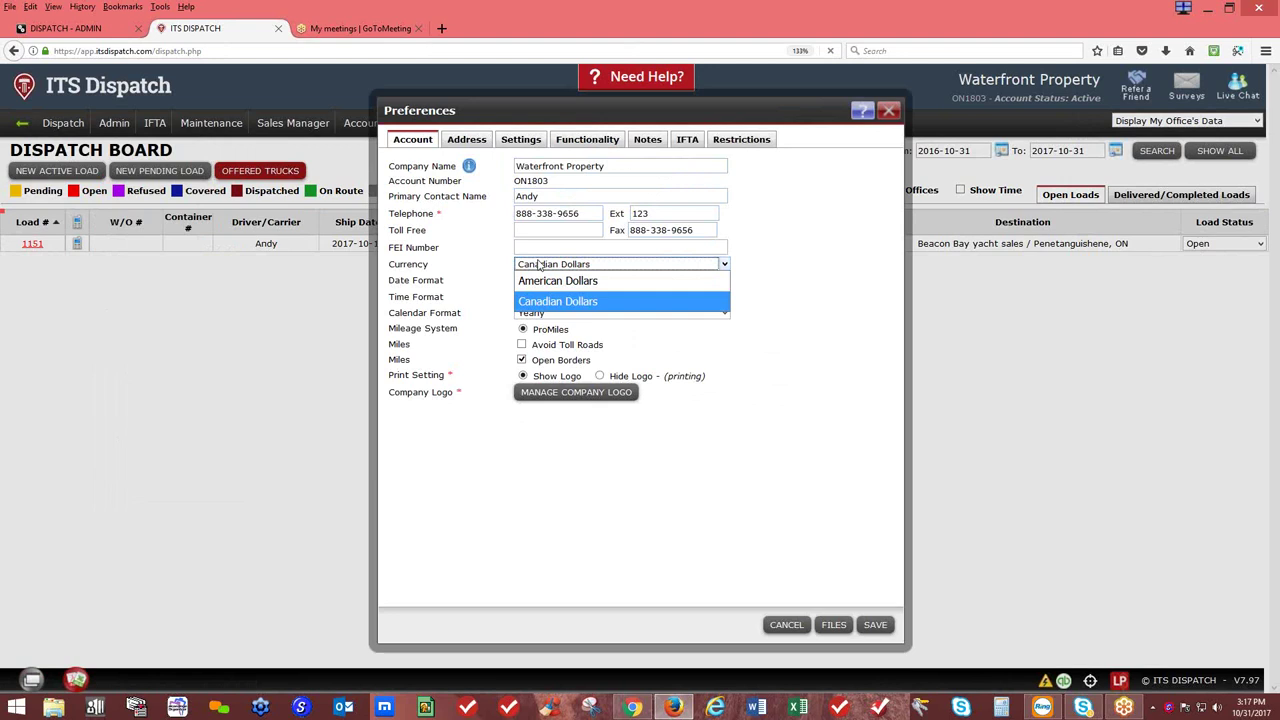
click(538, 267)
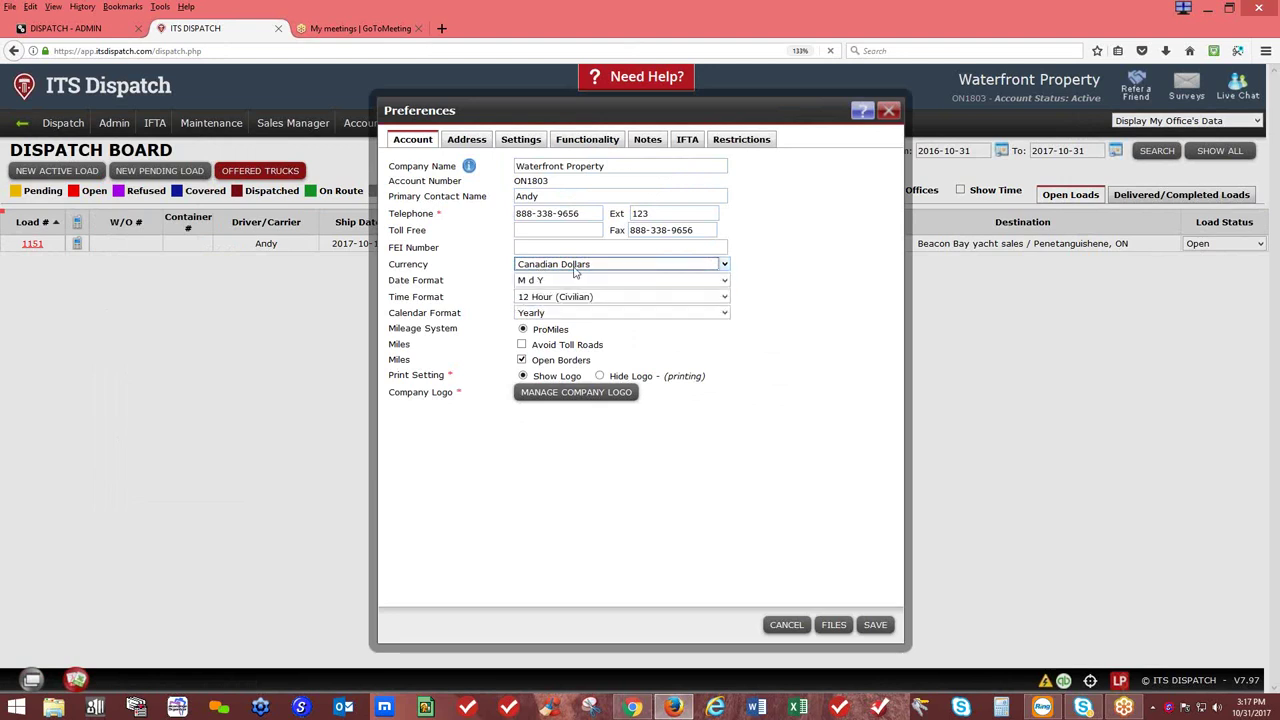
click(572, 281)
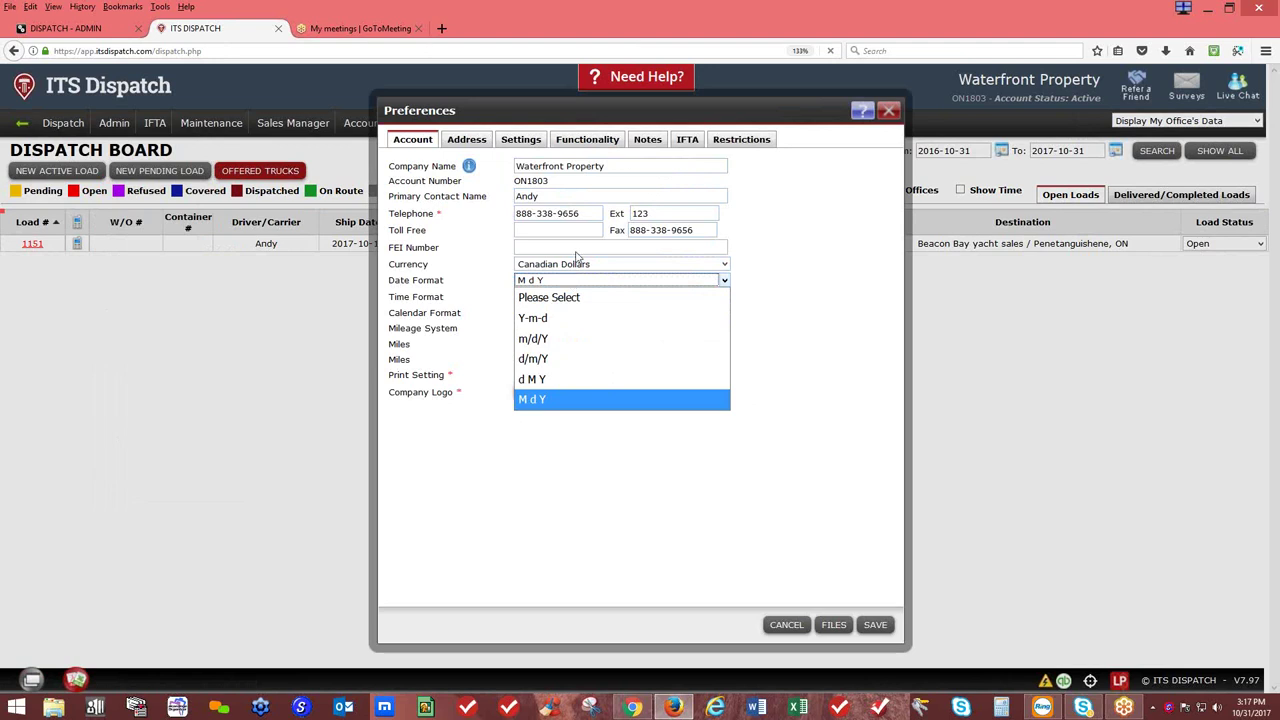
click(524, 108)
drag(524, 108, 644, 119)
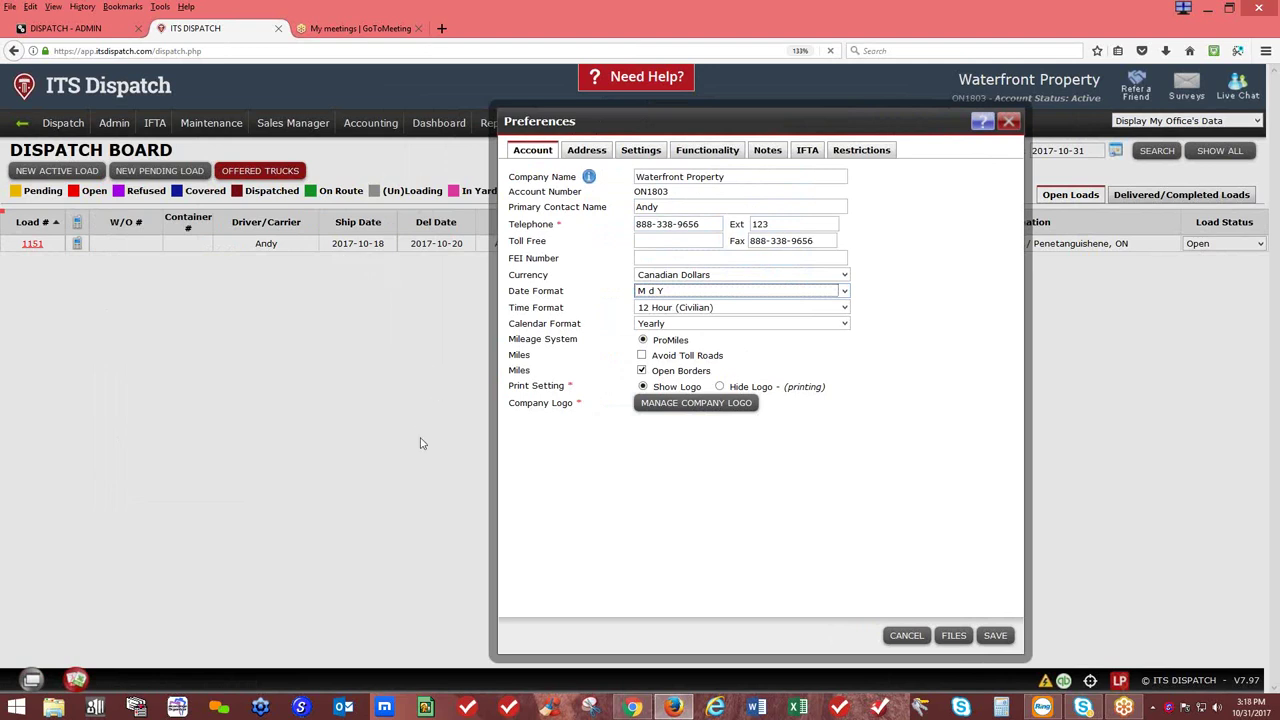
- Review the Address, Settings, Functionality and Notes tabs, expanding Standard Load Sheet Notes
click(586, 150)
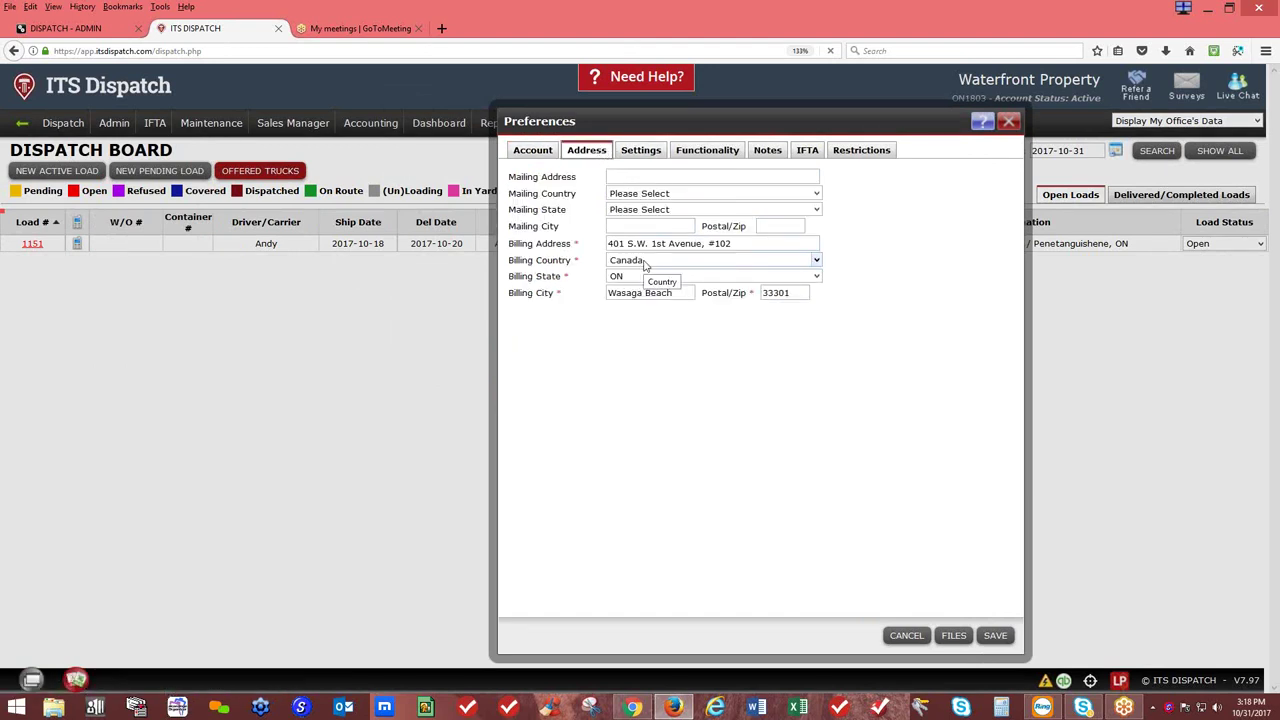
click(640, 155)
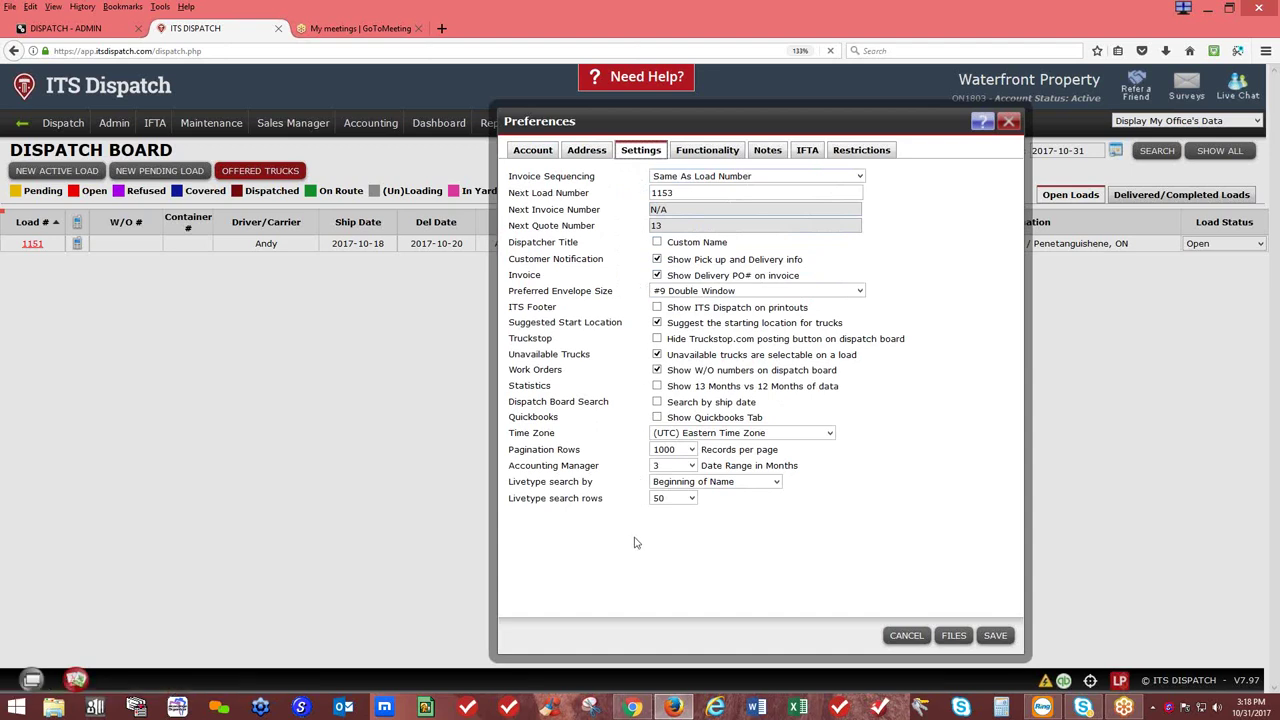
click(722, 147)
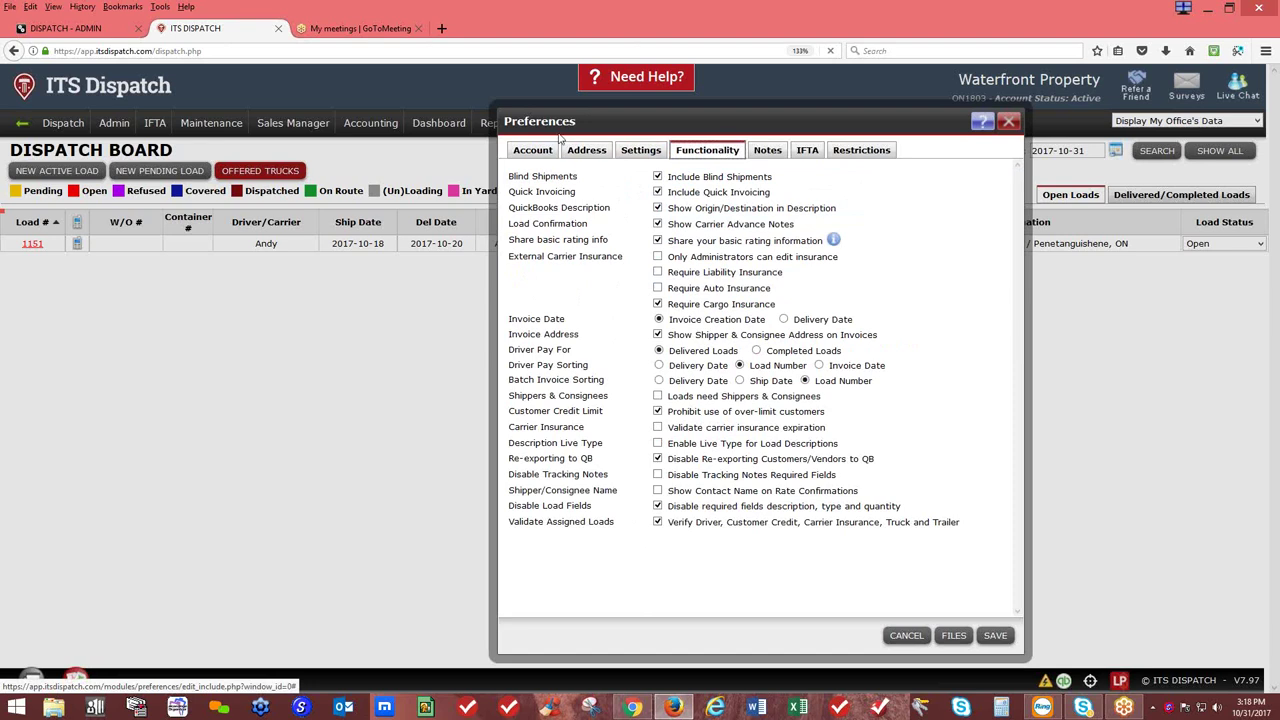
click(769, 159)
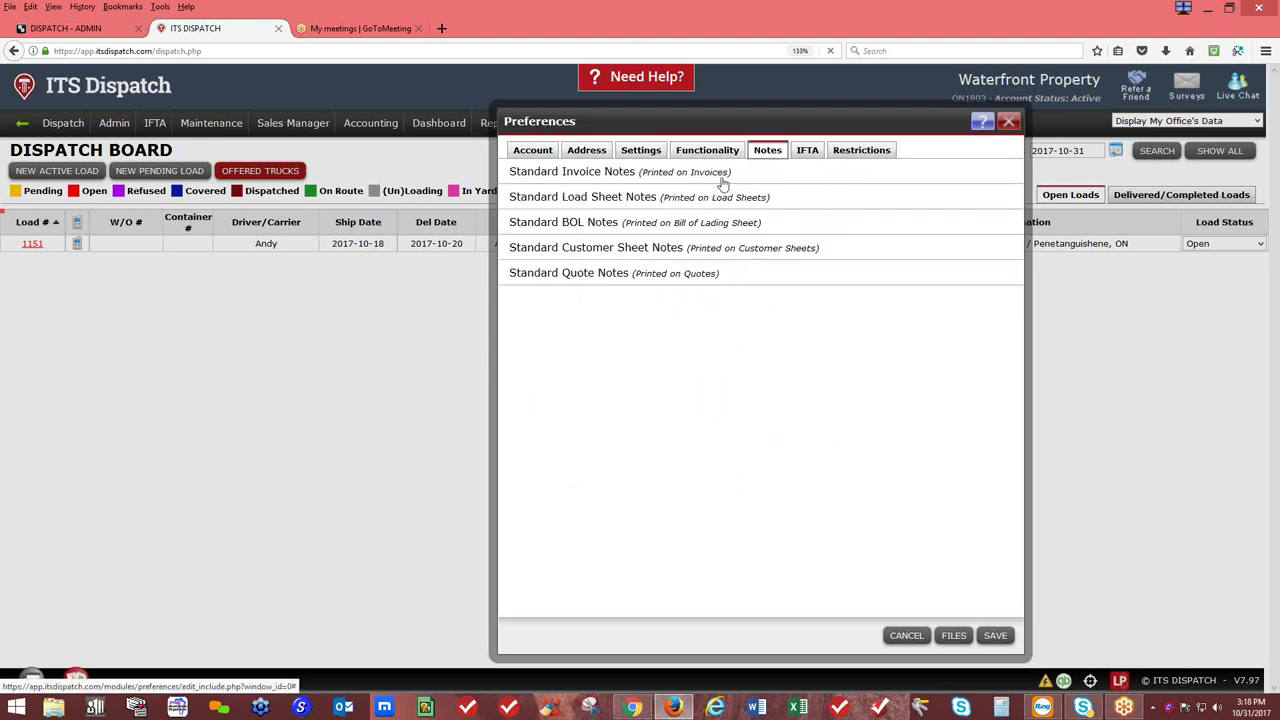
click(627, 205)
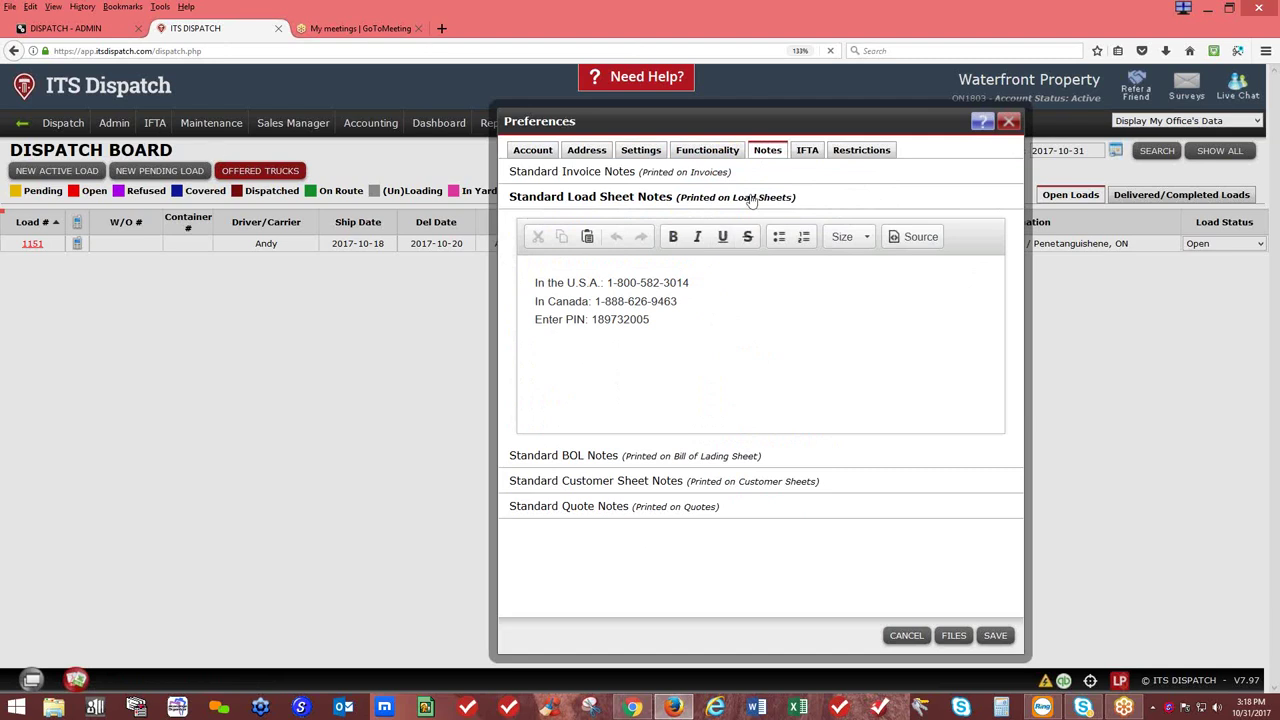
click(1010, 122)
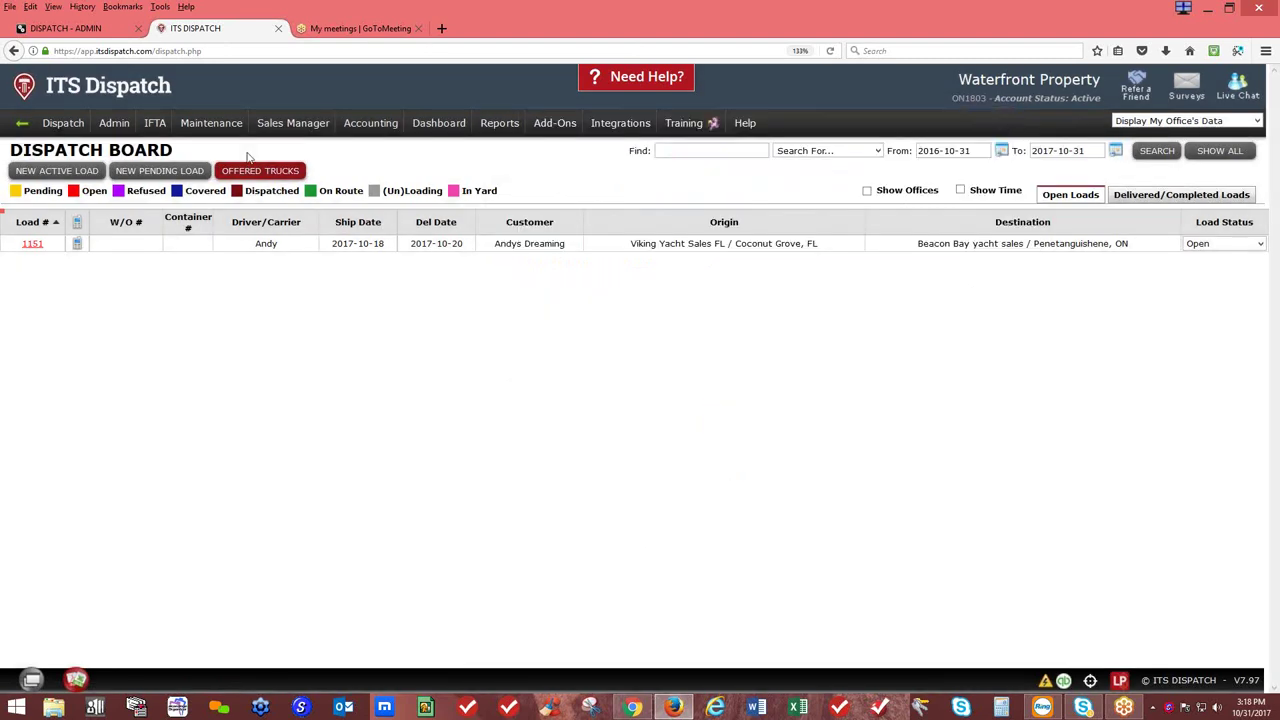
mouse_move(120, 130)
click(70, 174)
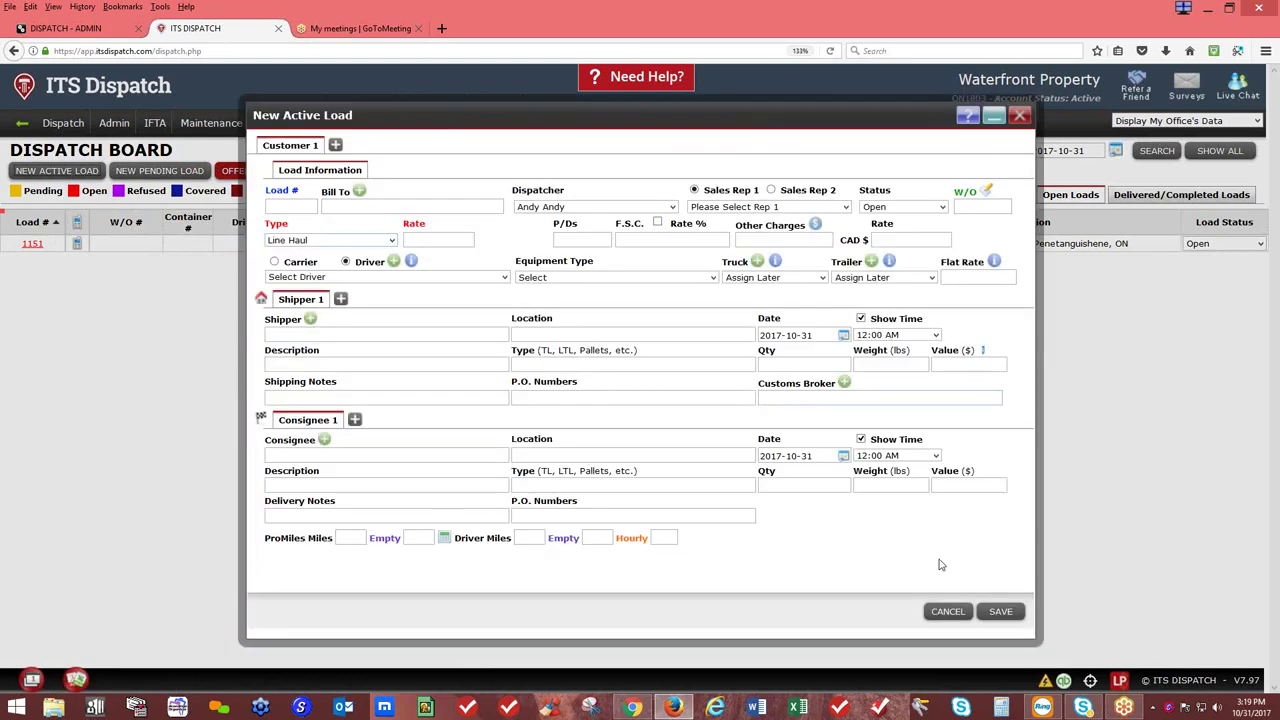
click(993, 611)
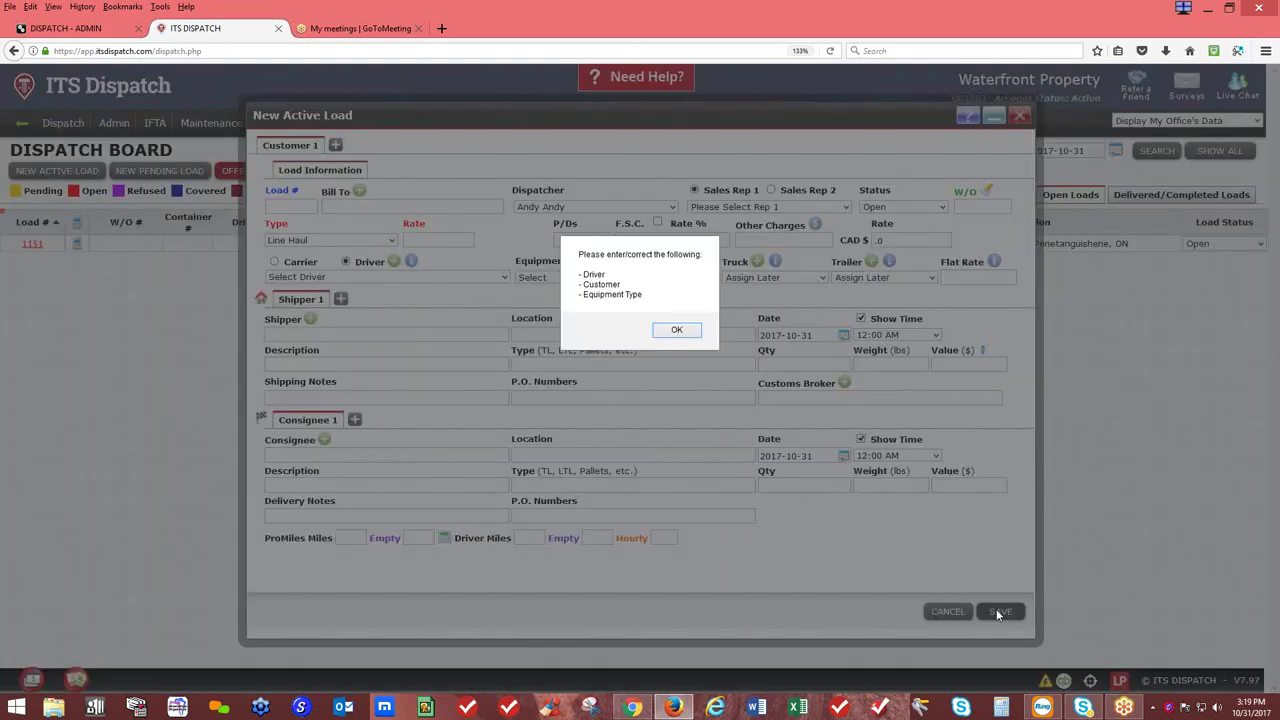
click(677, 338)
click(1019, 116)
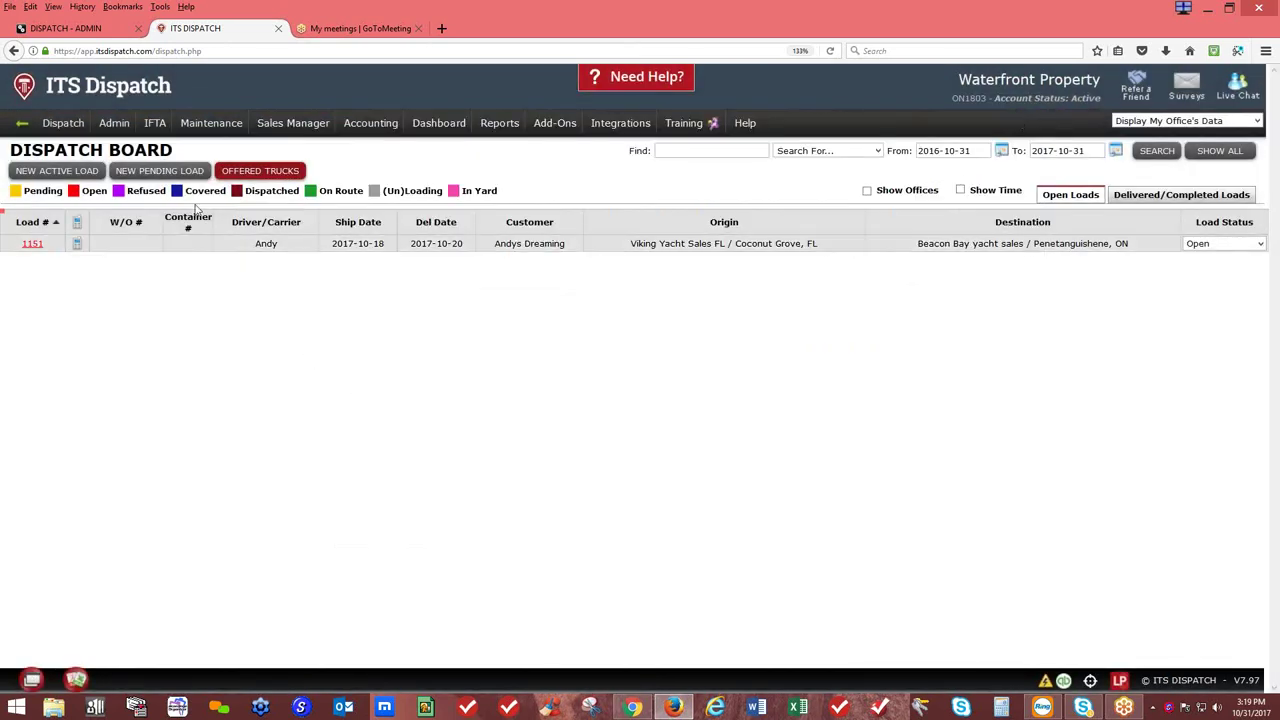
- Save a new pending load billed to Andys Dreaming, rate 10000, with Boat Hauling Trailer equipment
click(190, 172)
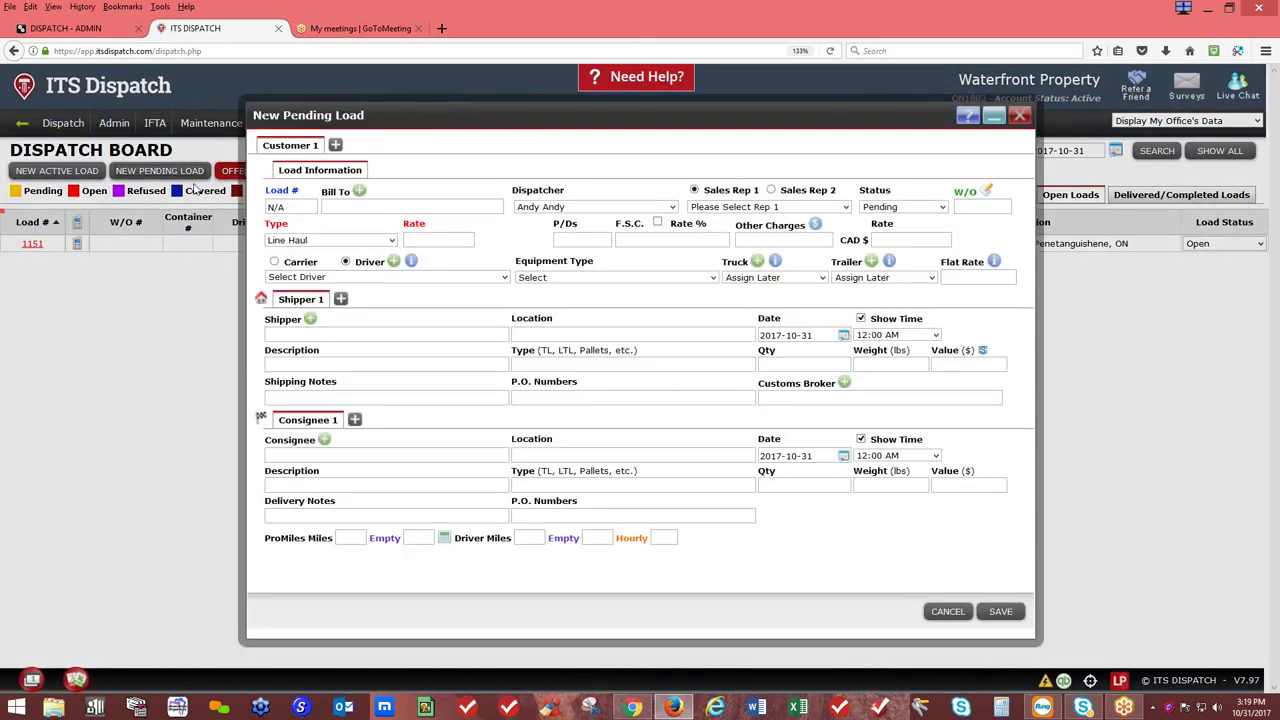
click(341, 206)
text(a)
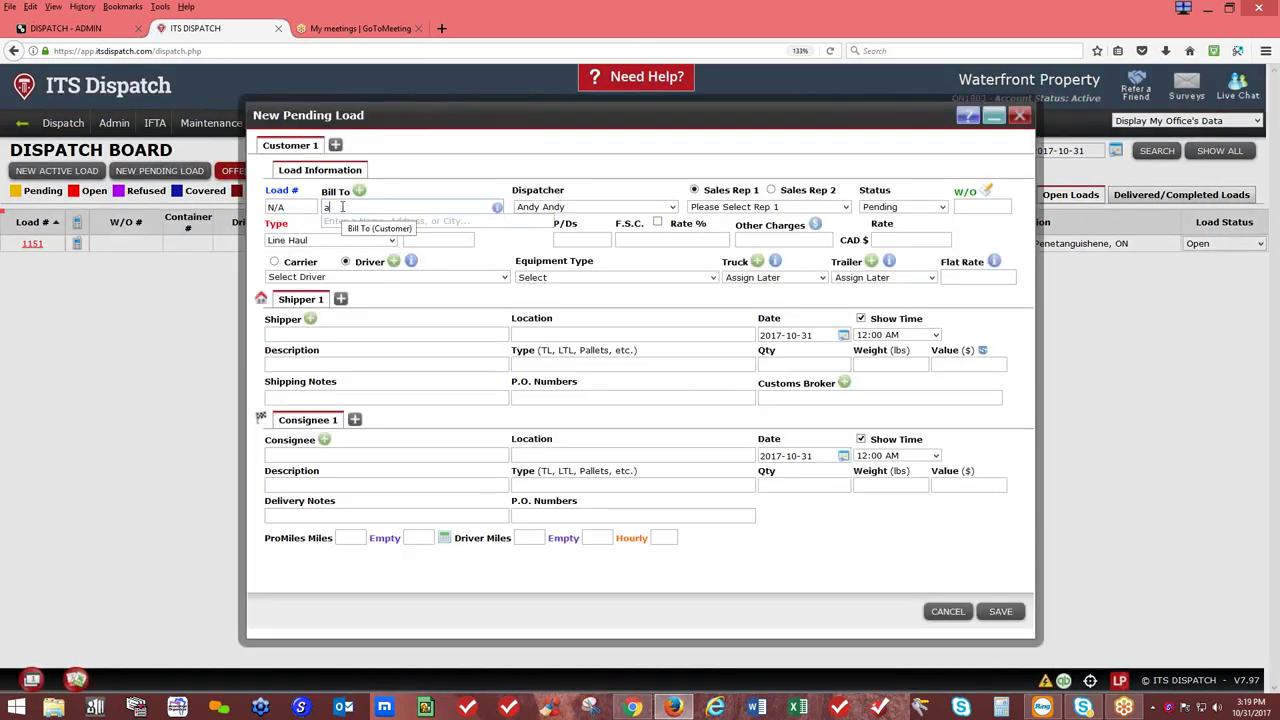
text(nd)
click(350, 221)
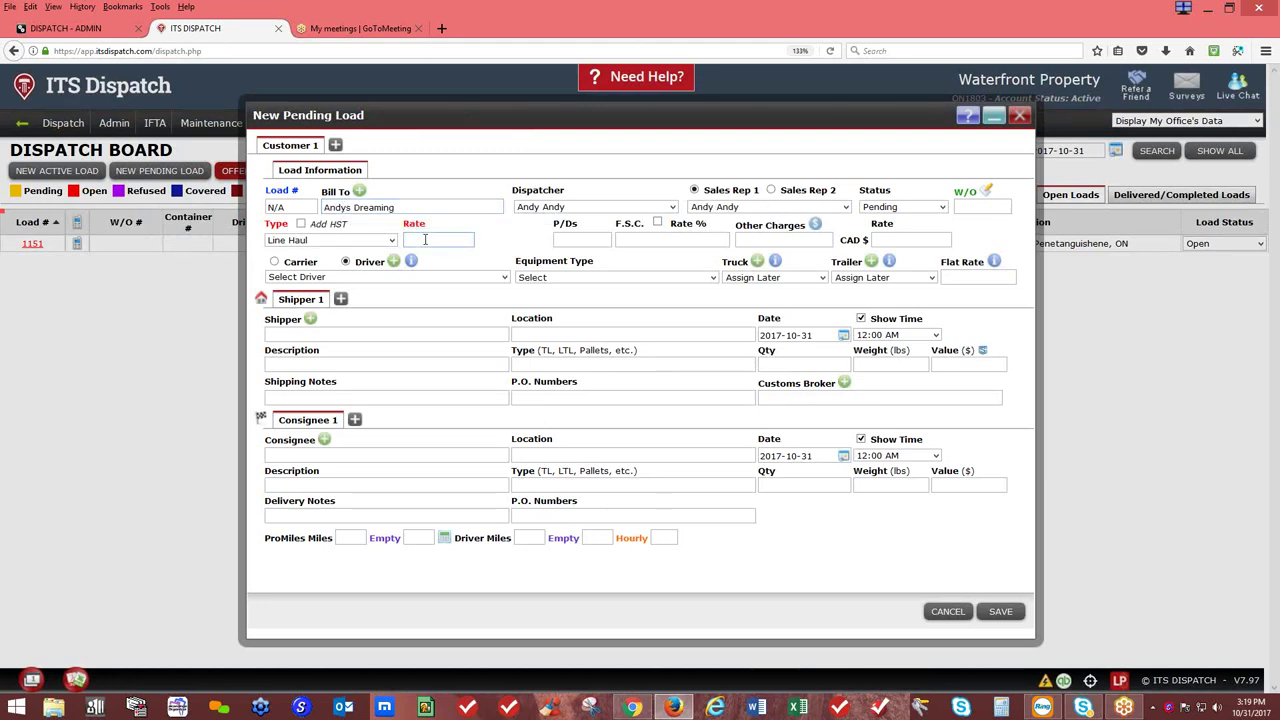
text(10000)
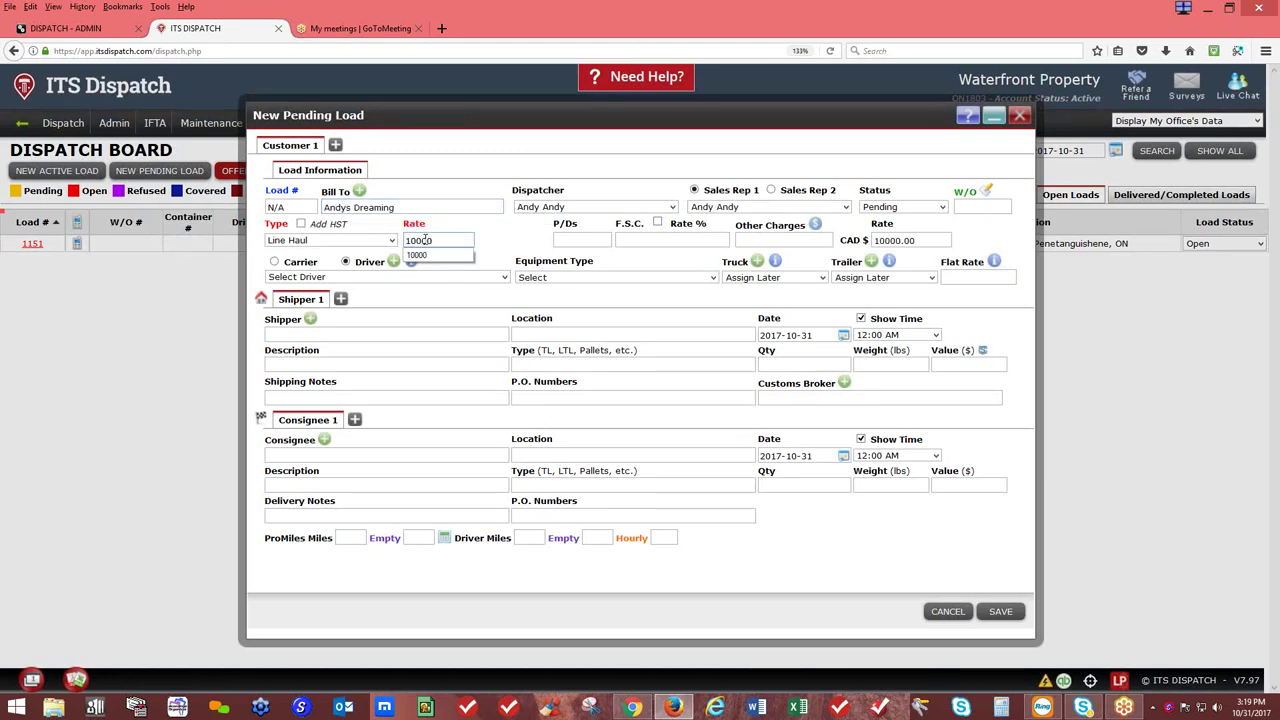
click(603, 277)
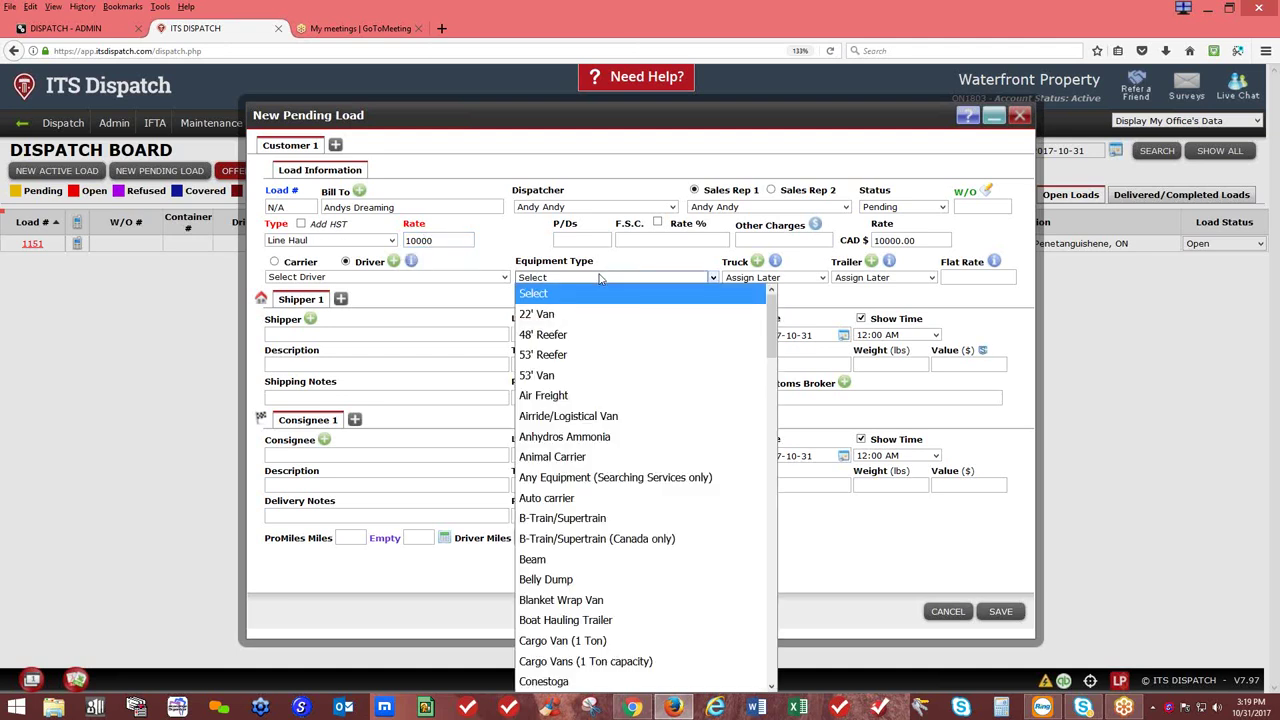
click(601, 620)
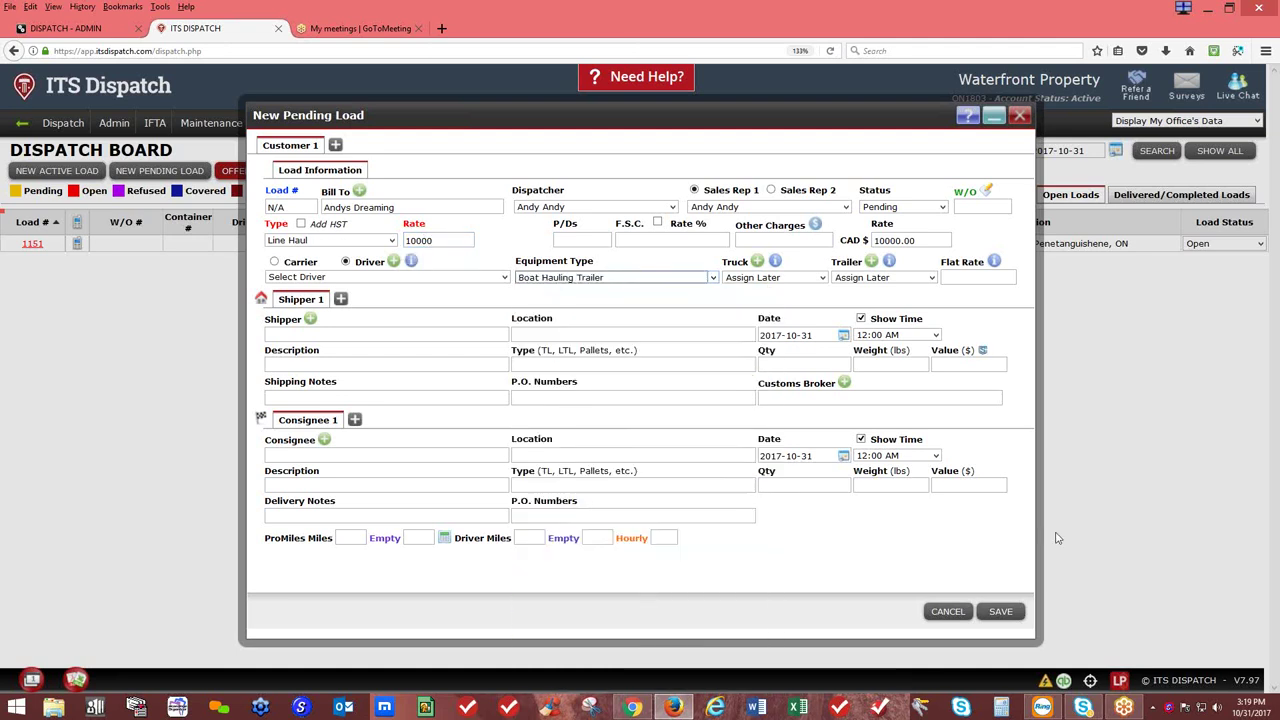
click(1006, 611)
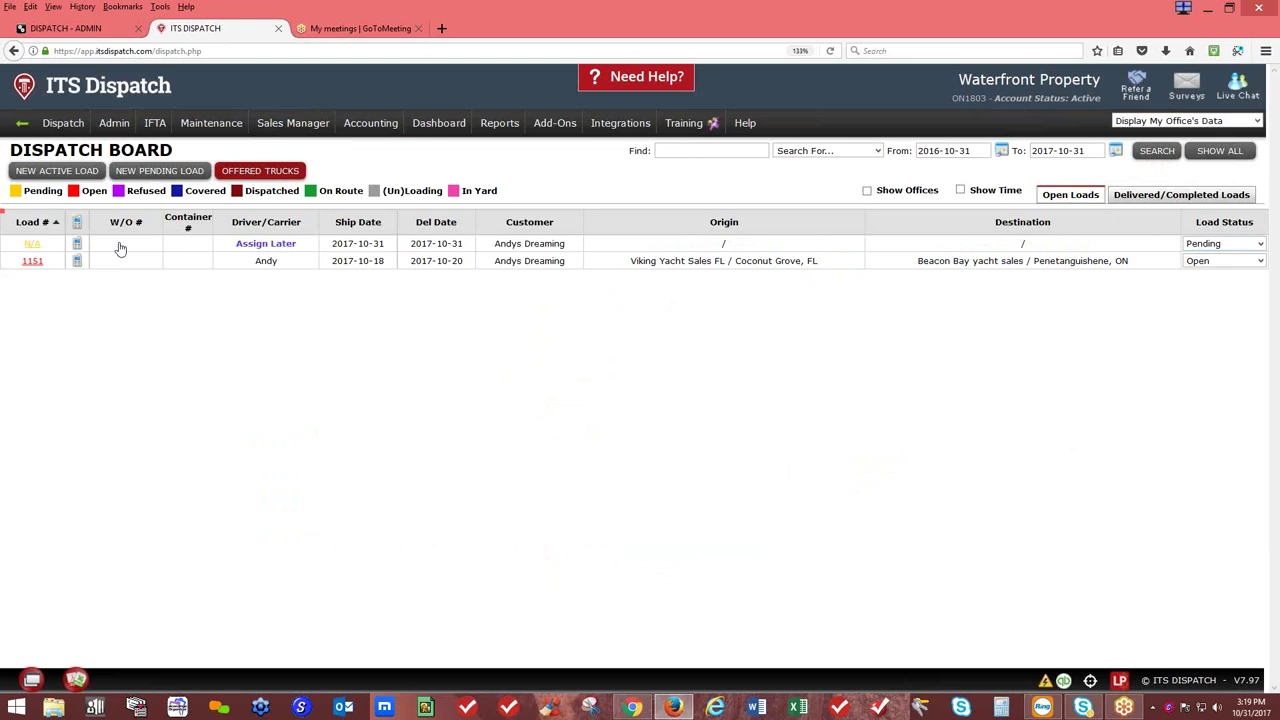
- Set the pending load's status to Open, then close the editor and discard the changes
click(33, 244)
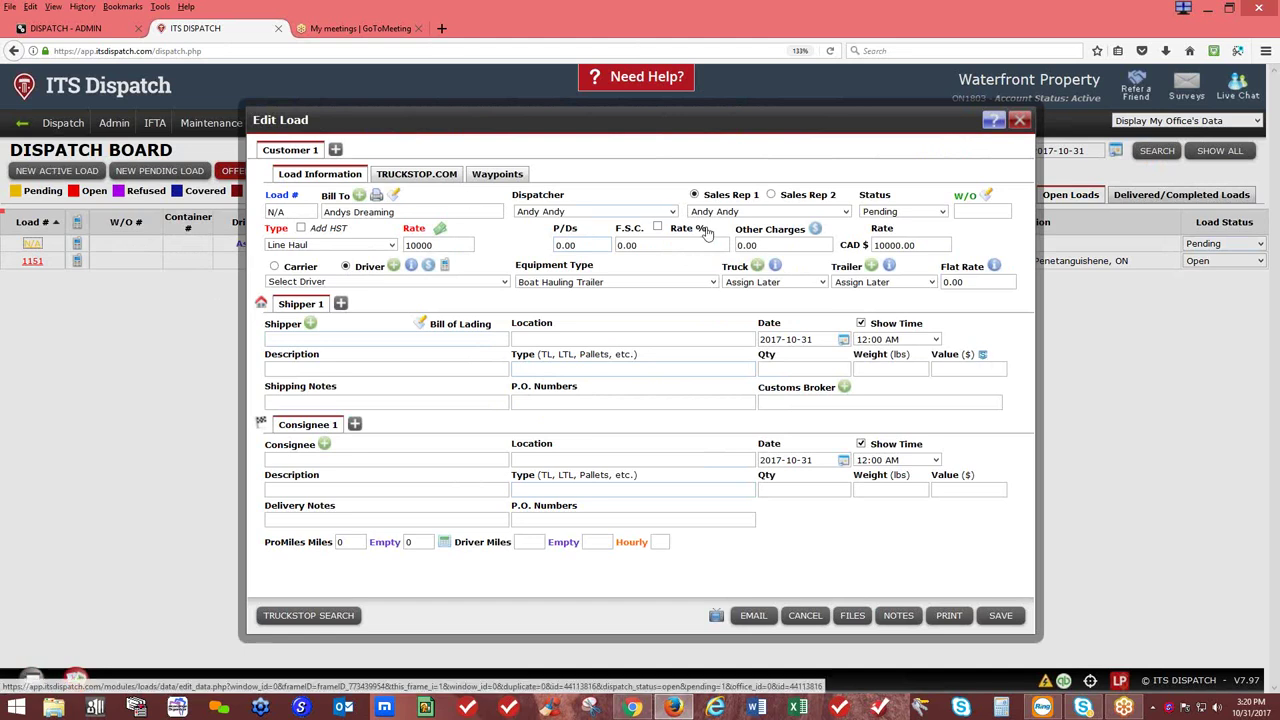
click(941, 211)
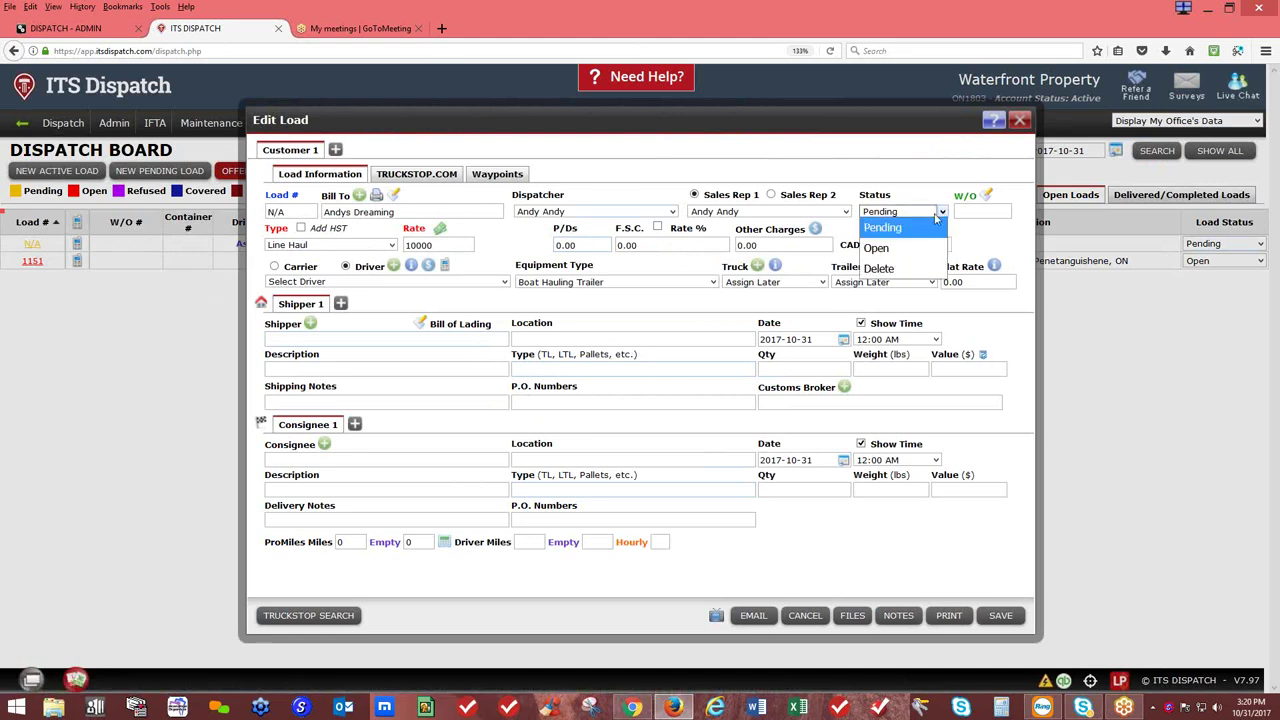
click(895, 248)
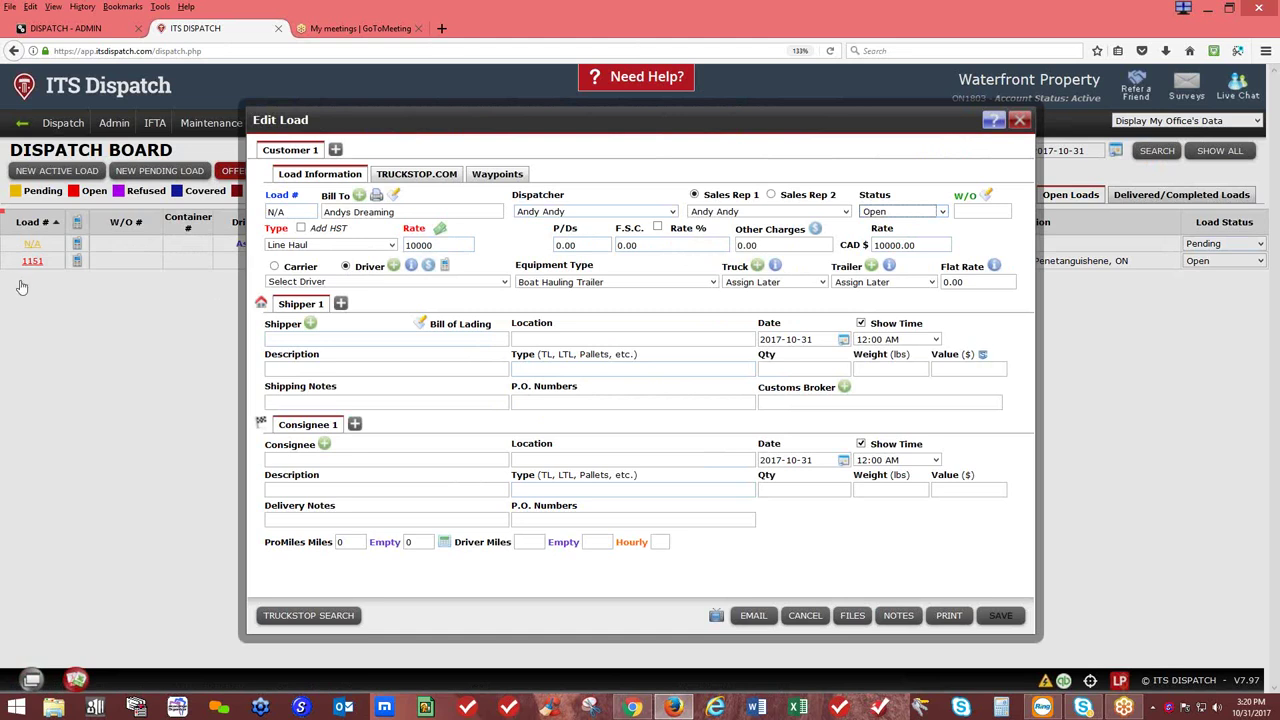
click(1020, 121)
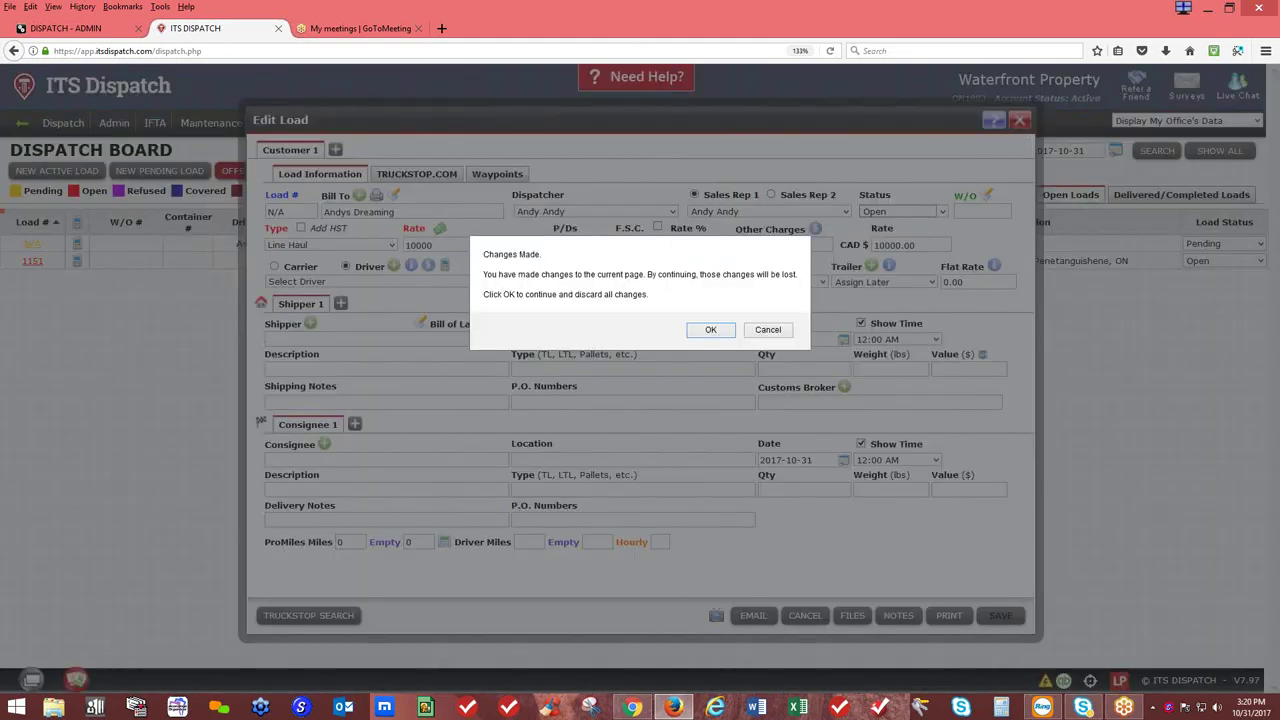
click(710, 330)
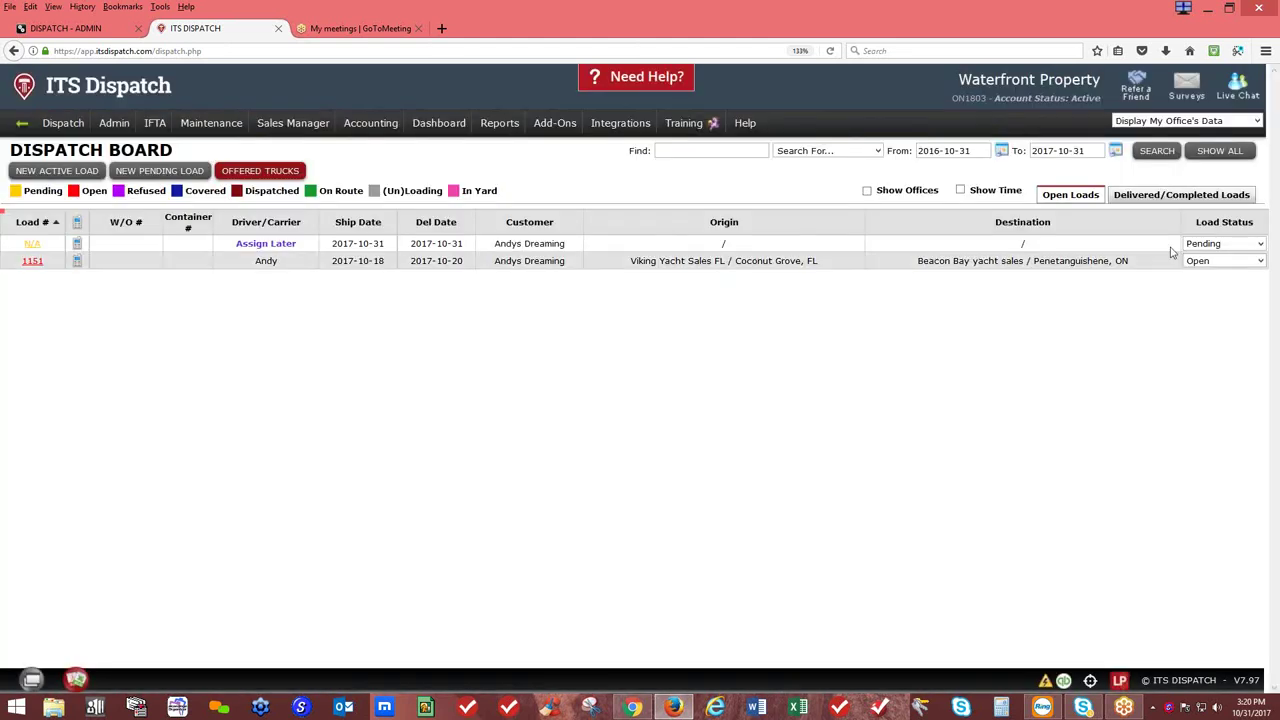
- Delete the N/A load by setting its Load Status to Delete Load
click(1258, 246)
click(1210, 302)
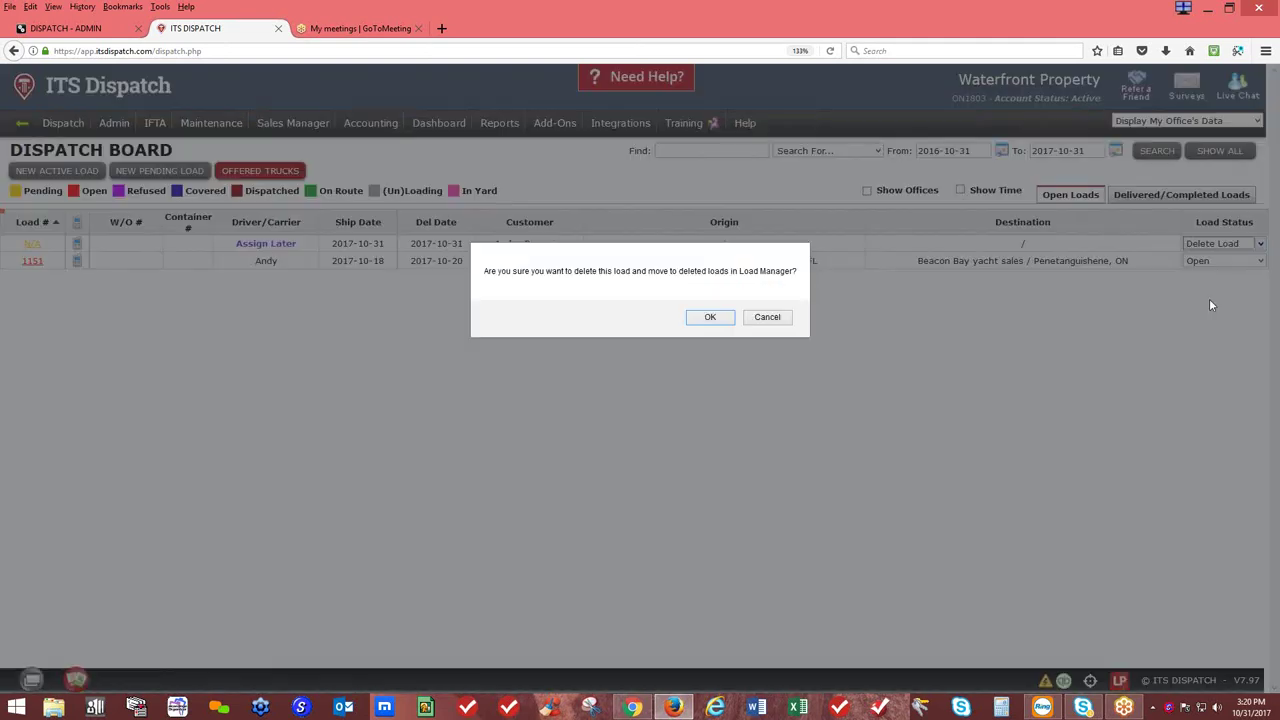
click(710, 318)
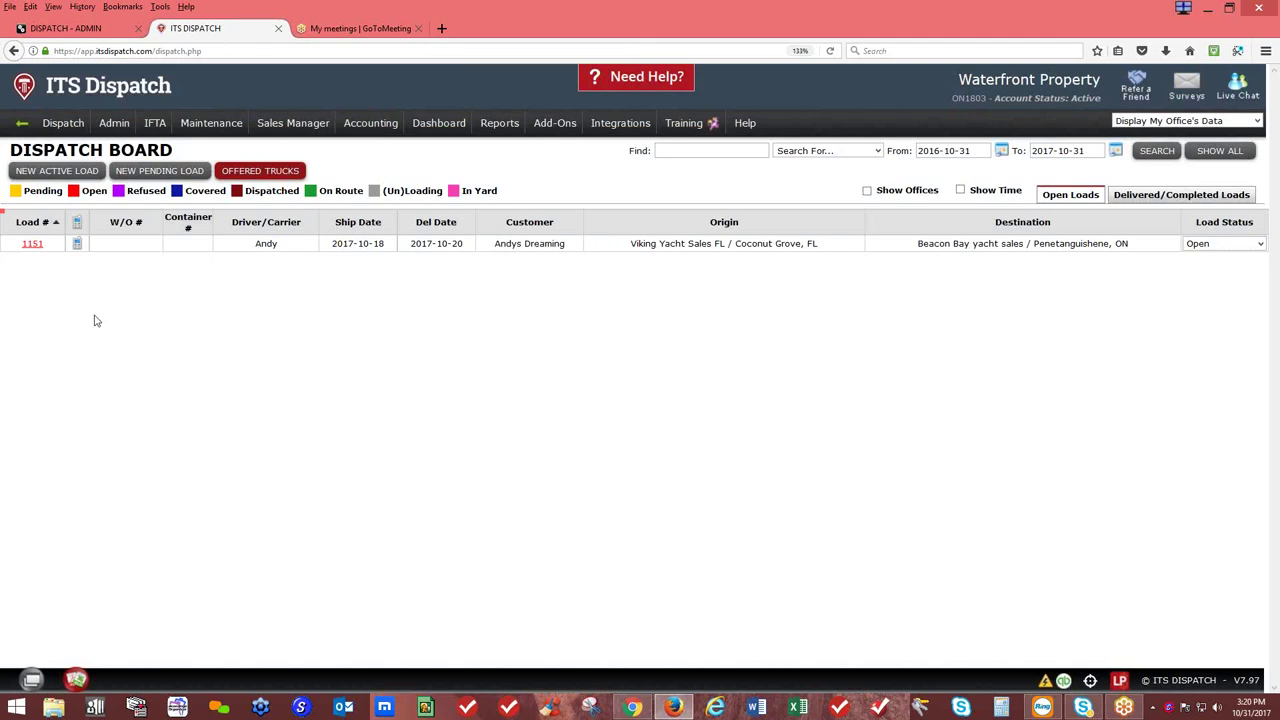
- Restore deleted load 1135 from the Load Manager's Refused / Deleted / Lost tab
mouse_move(62, 126)
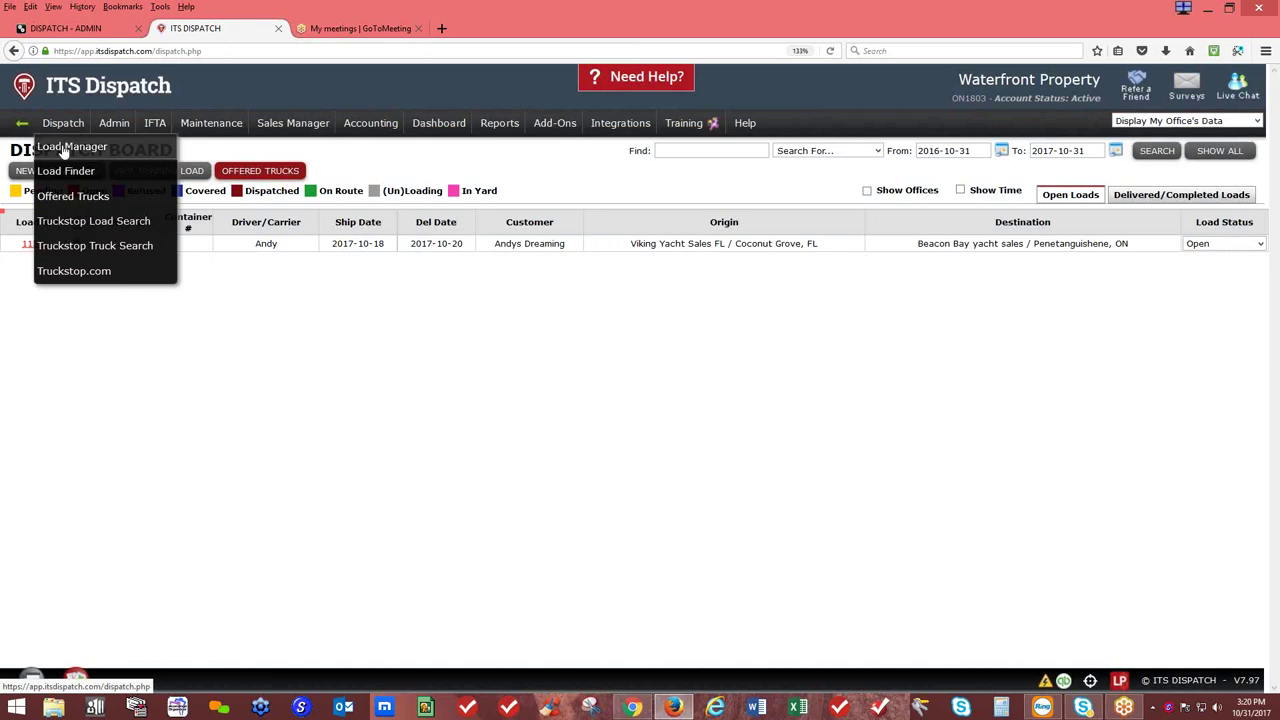
click(64, 147)
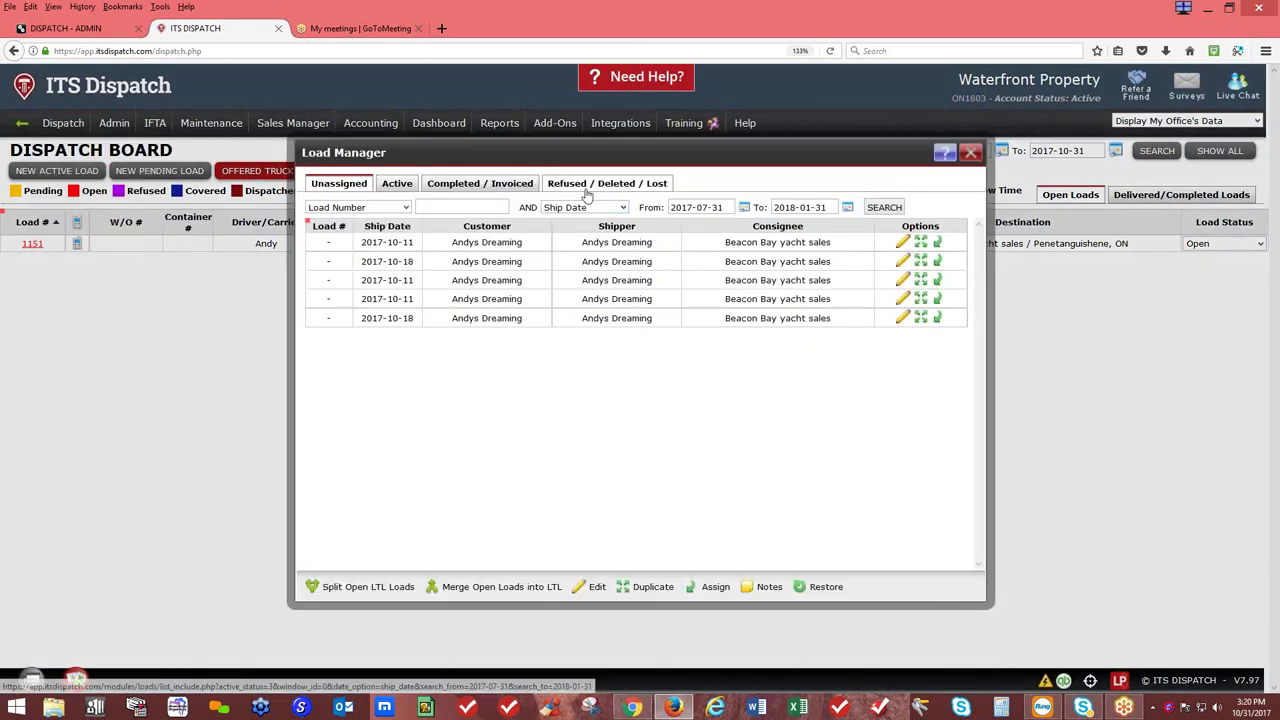
click(597, 190)
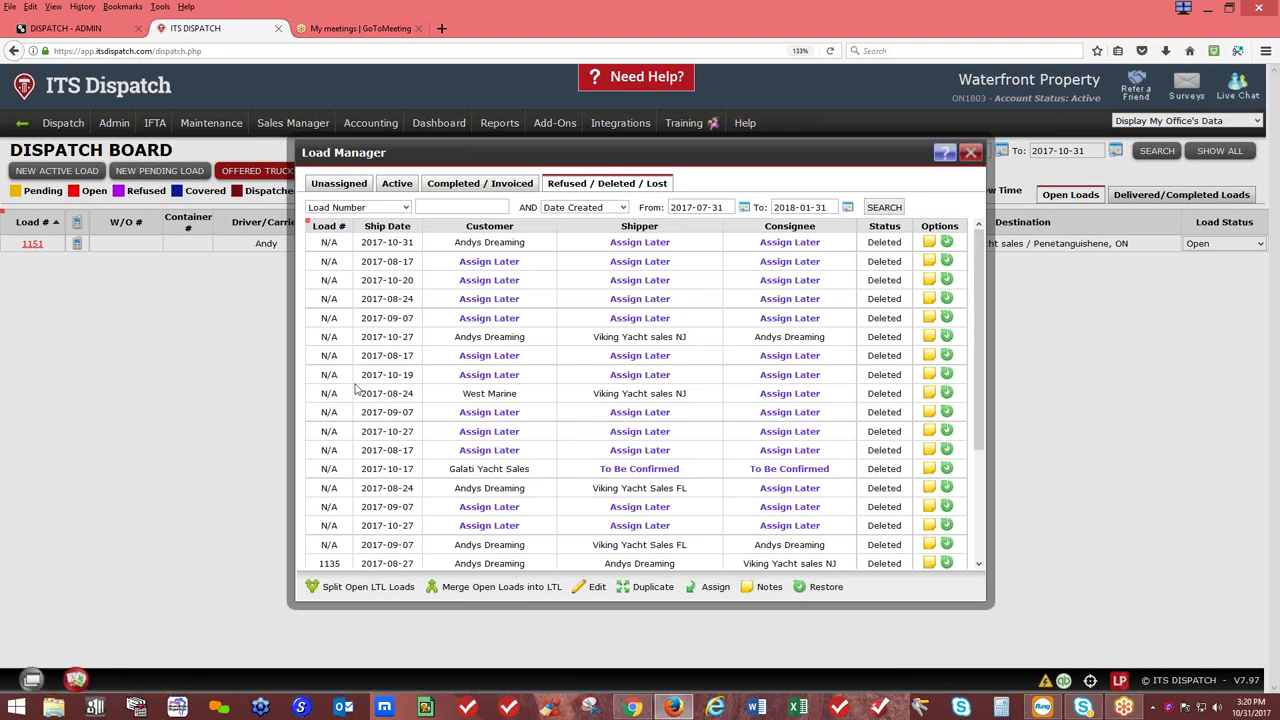
scroll(372, 425, down, 3)
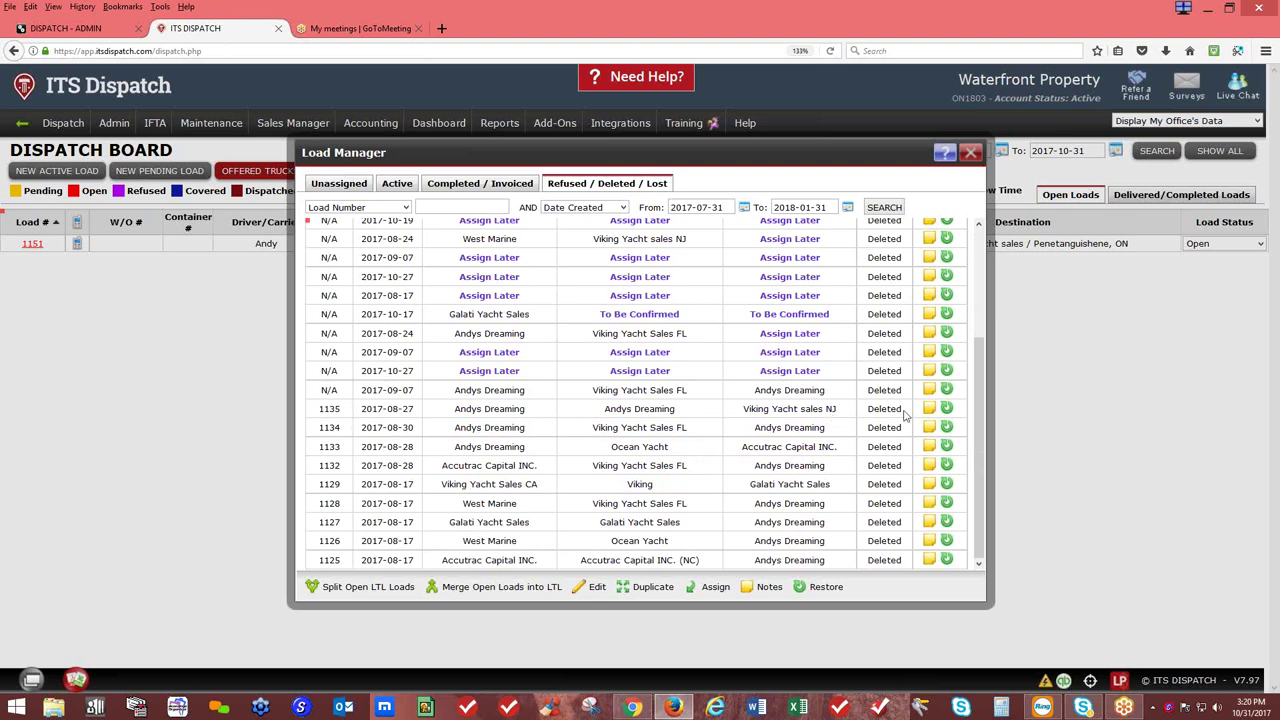
click(946, 408)
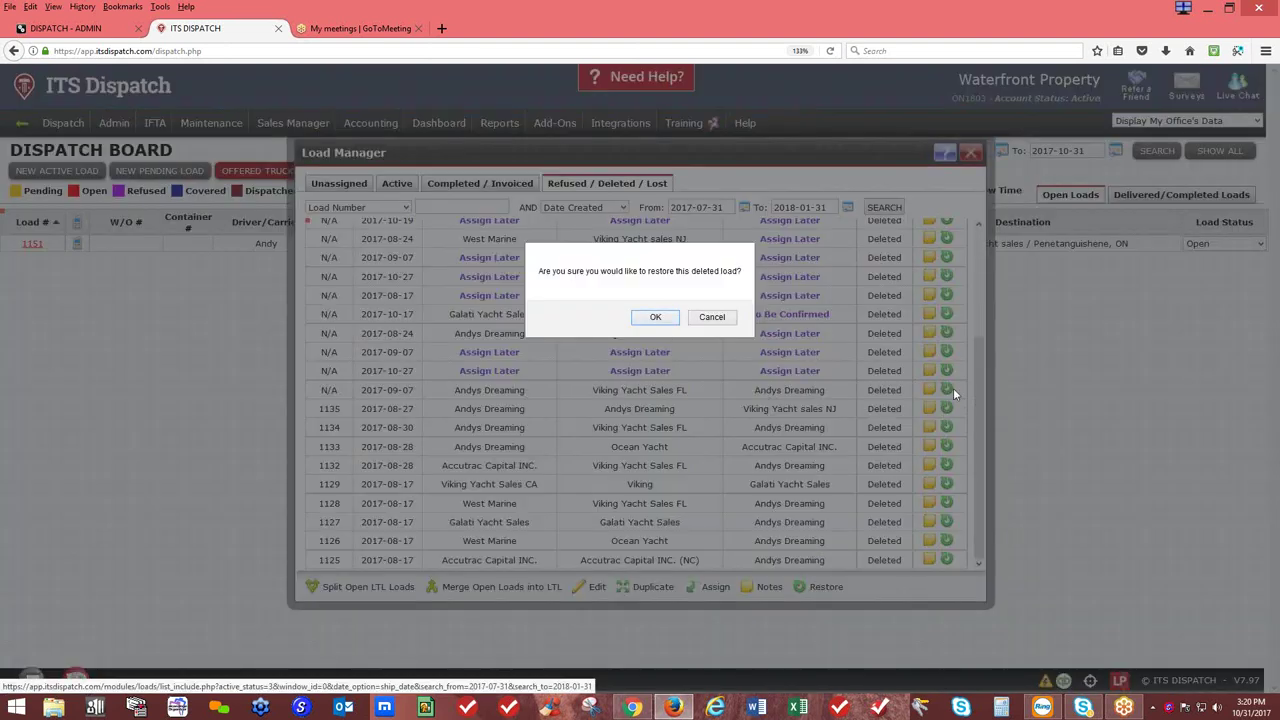
click(664, 318)
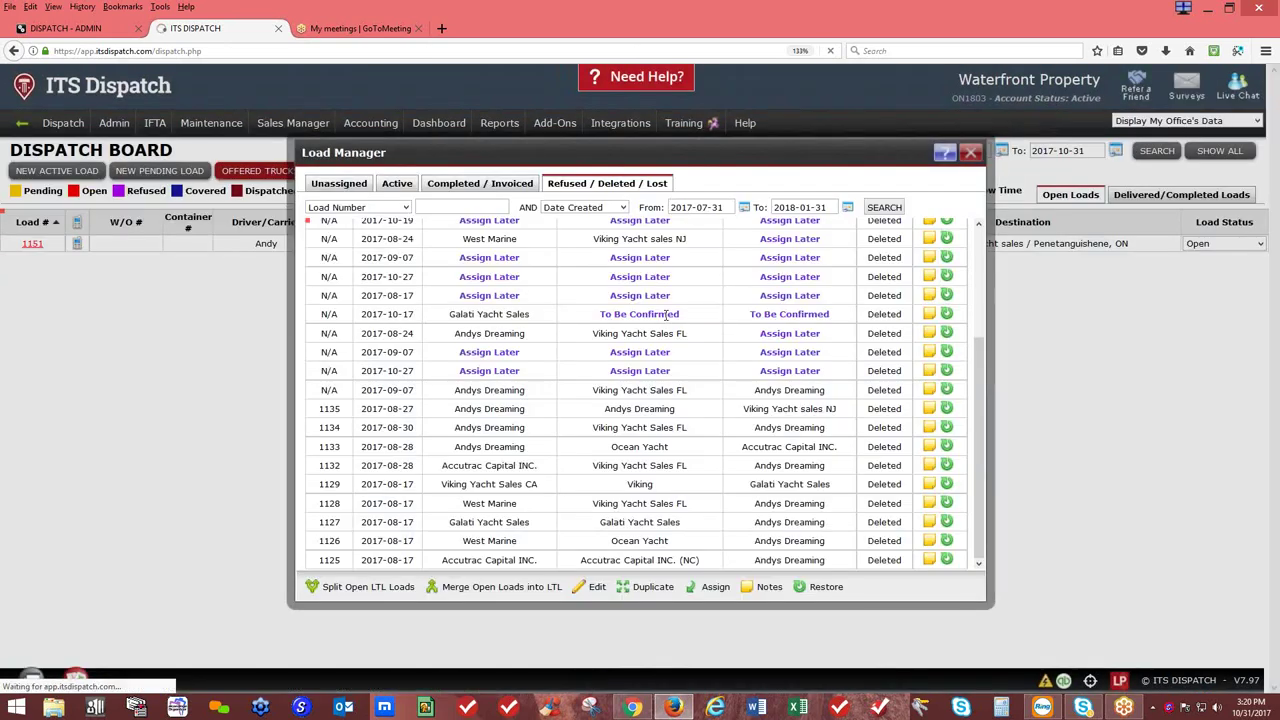
click(969, 152)
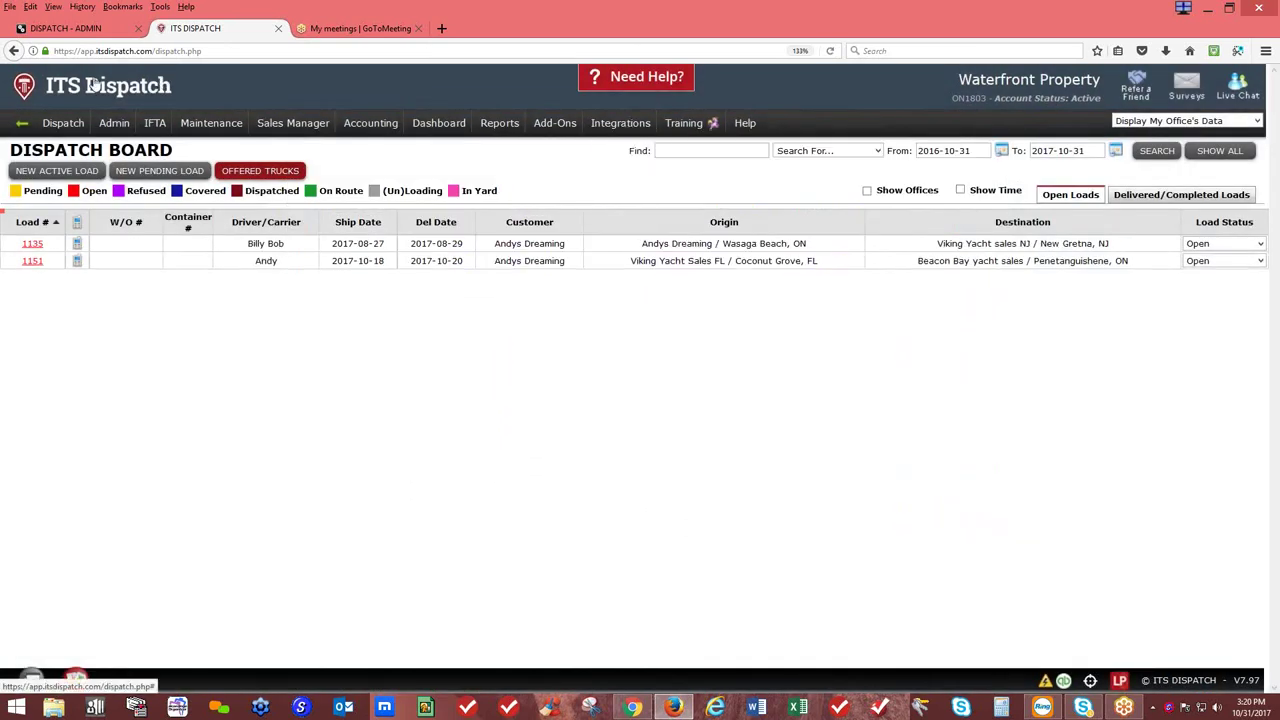
- Set load 1135's Load Status to Delete Load and confirm
mouse_move(114, 122)
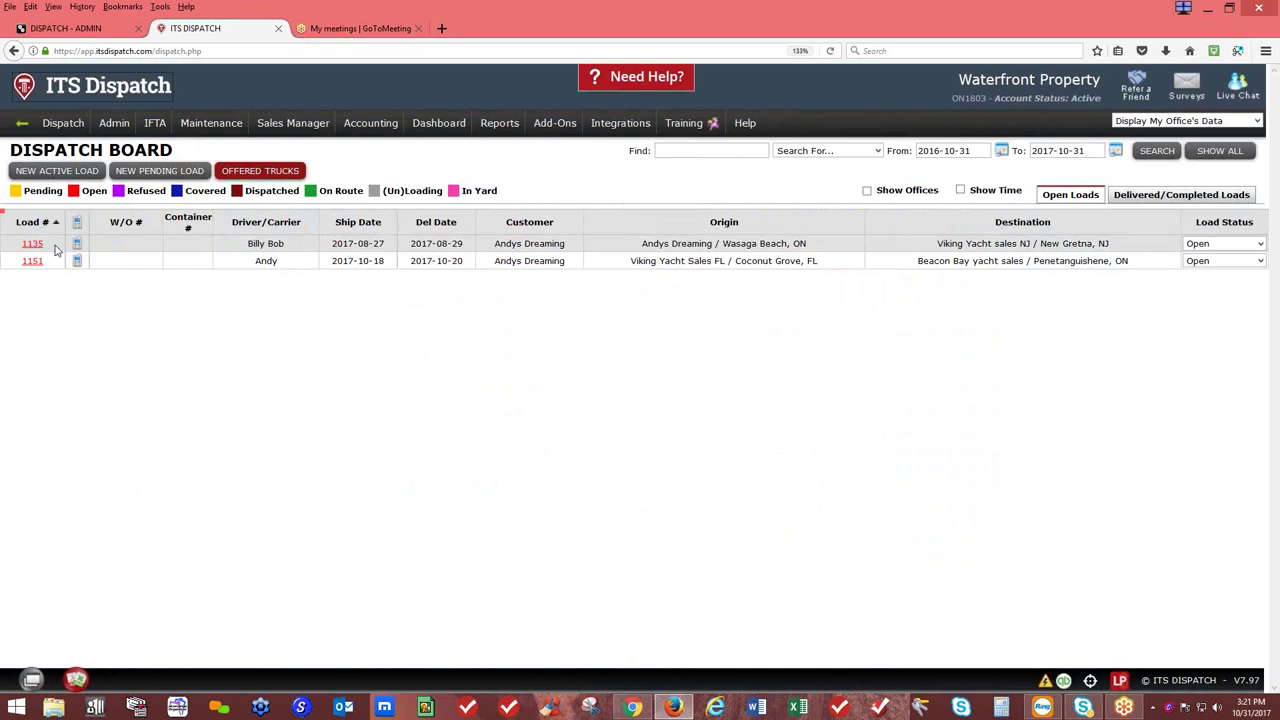
click(1250, 244)
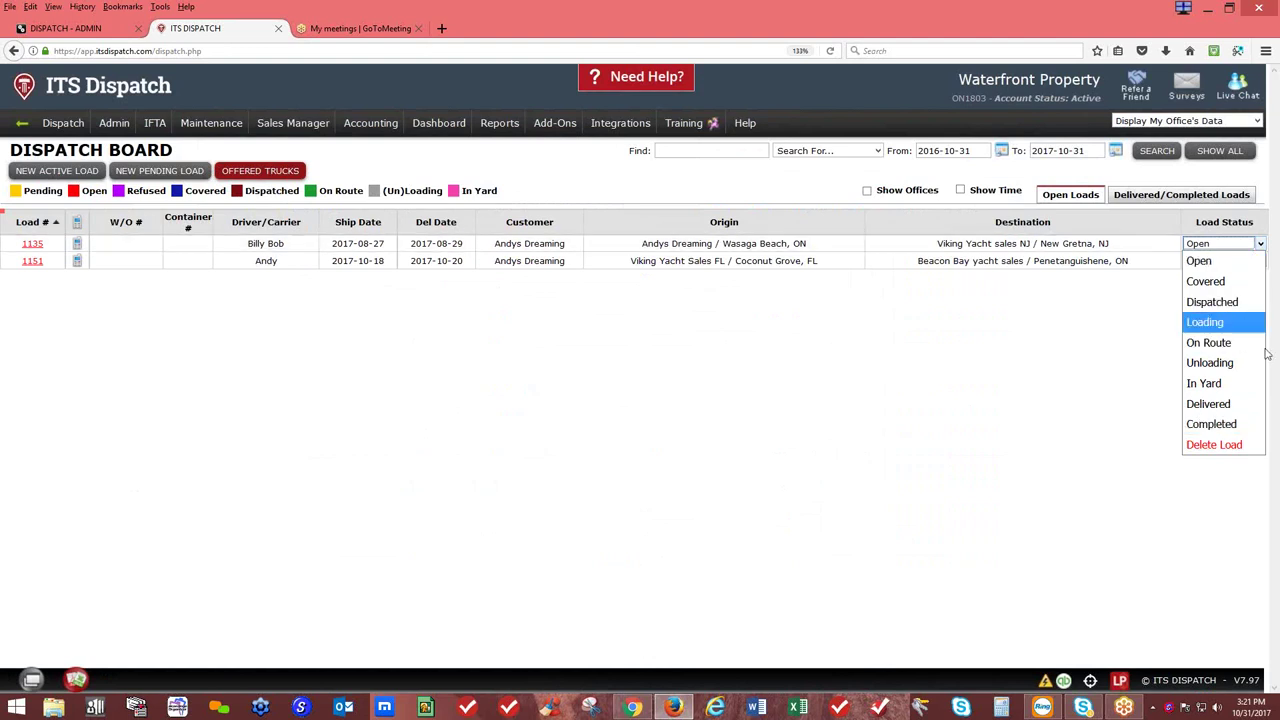
click(1238, 446)
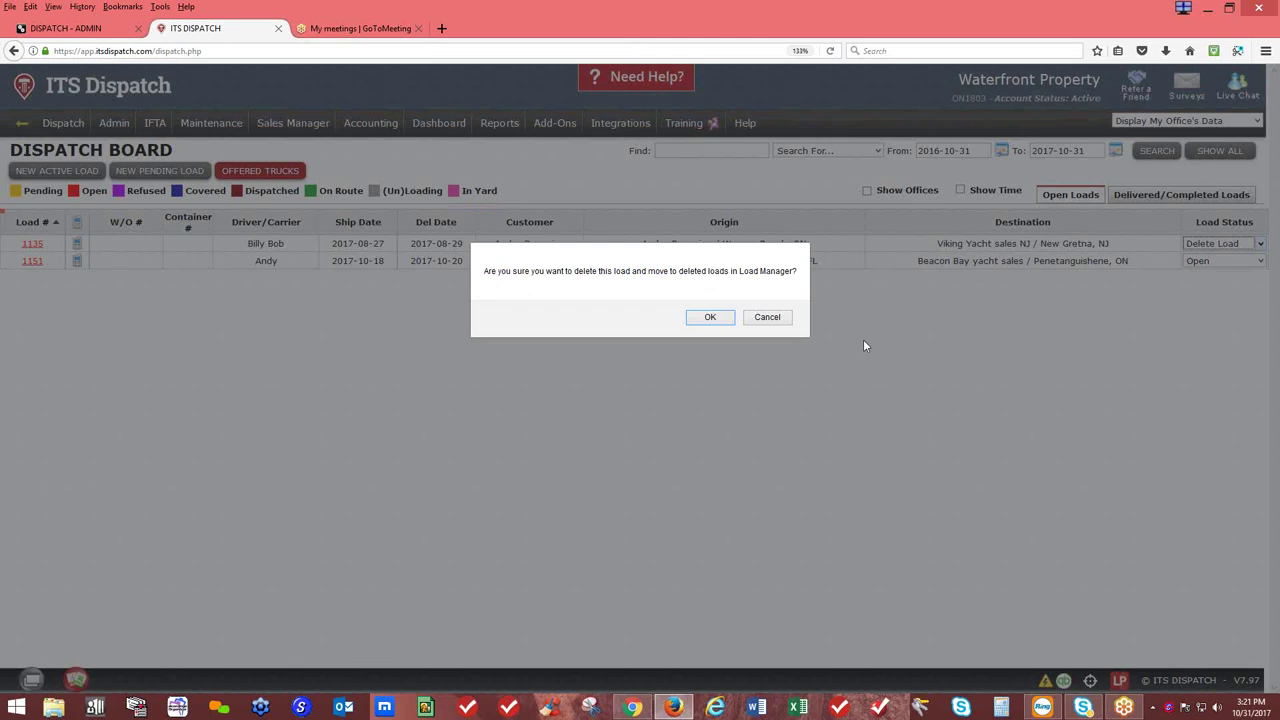
click(711, 318)
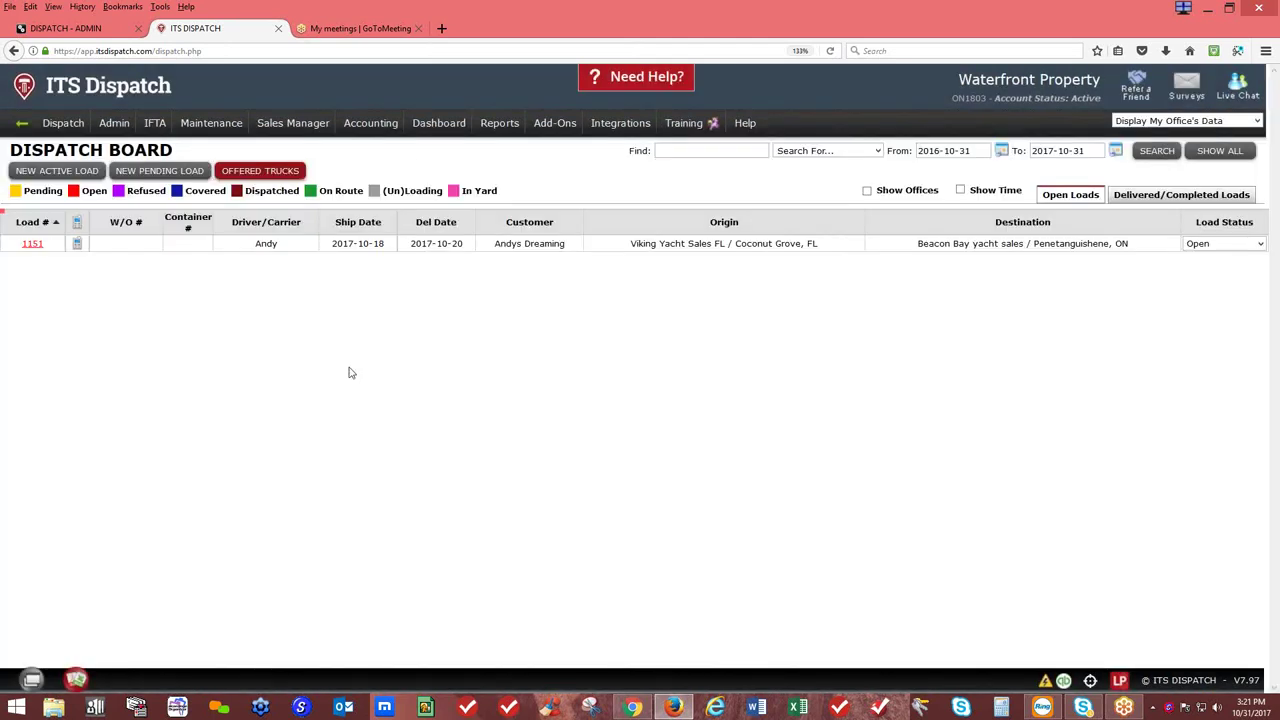
- Check the Load Manager's listed loads, then close it
mouse_move(60, 124)
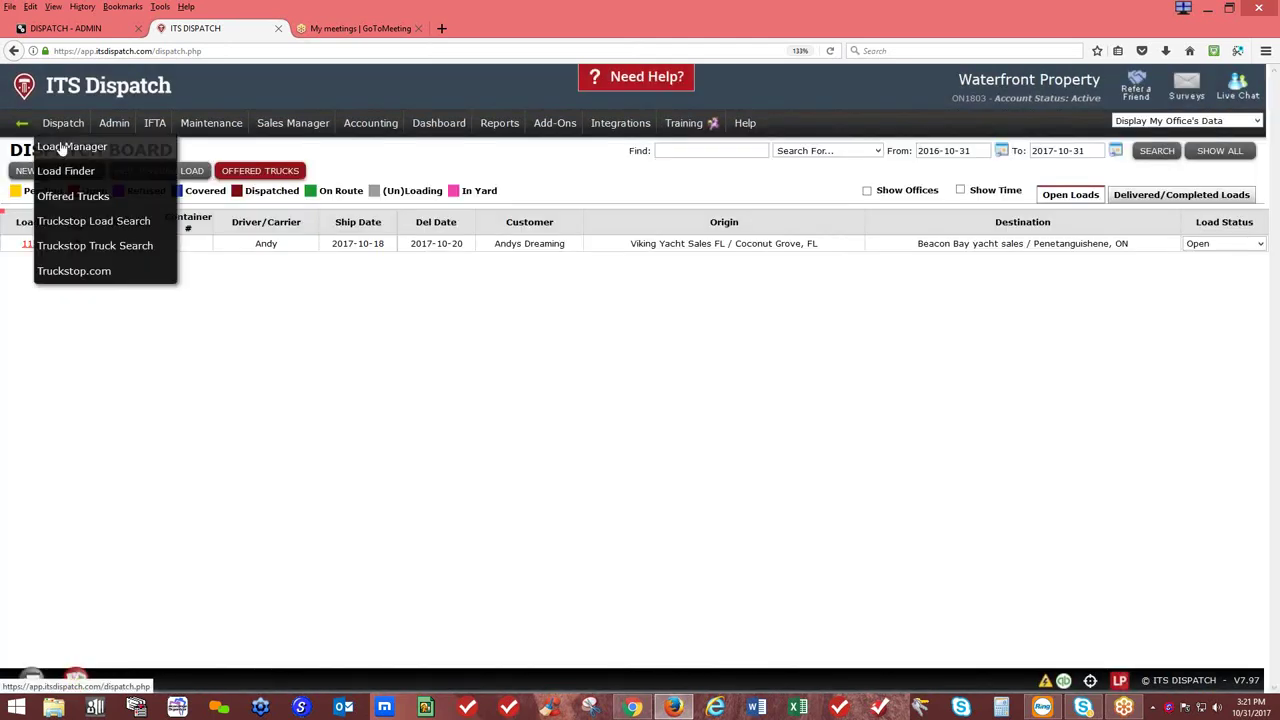
click(62, 147)
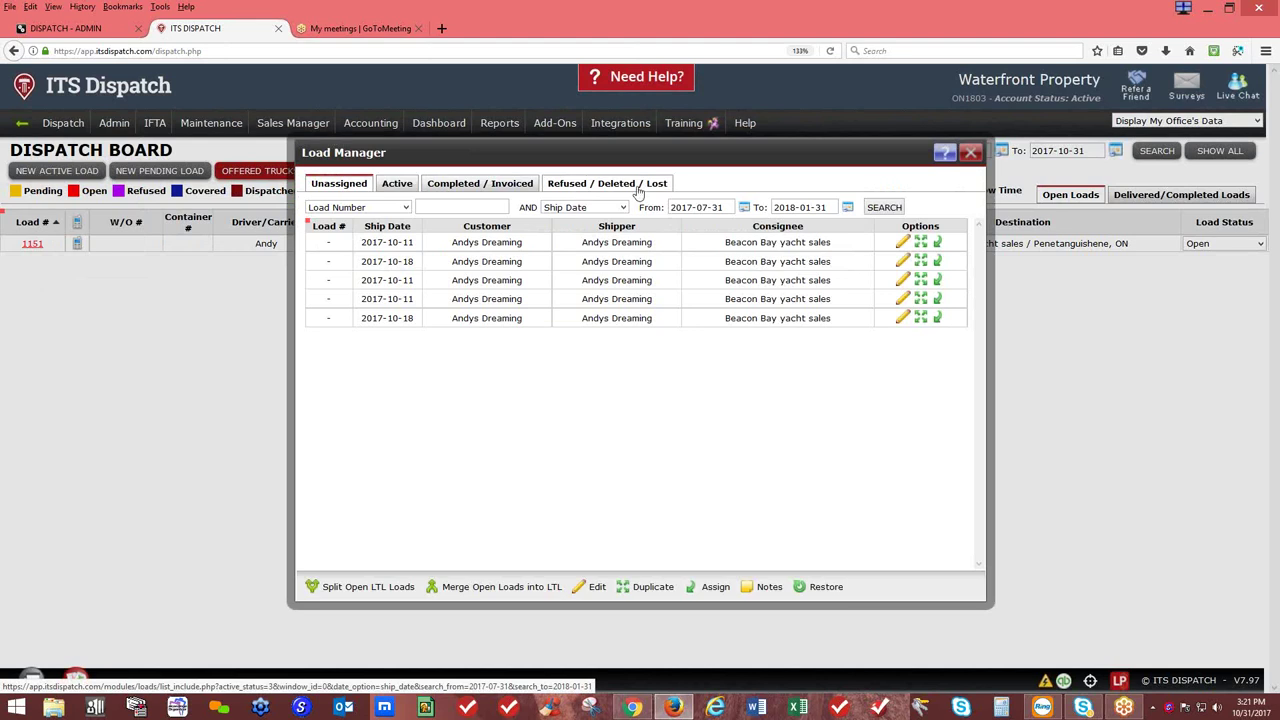
click(972, 154)
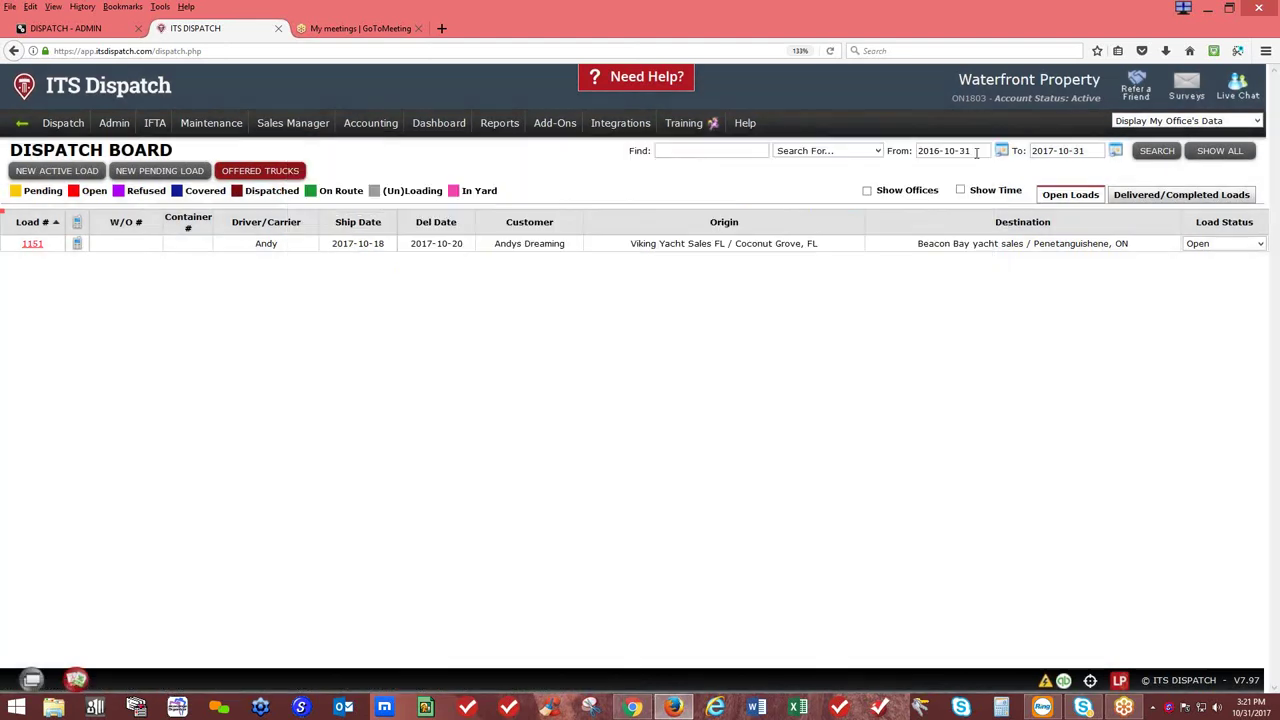
mouse_move(64, 125)
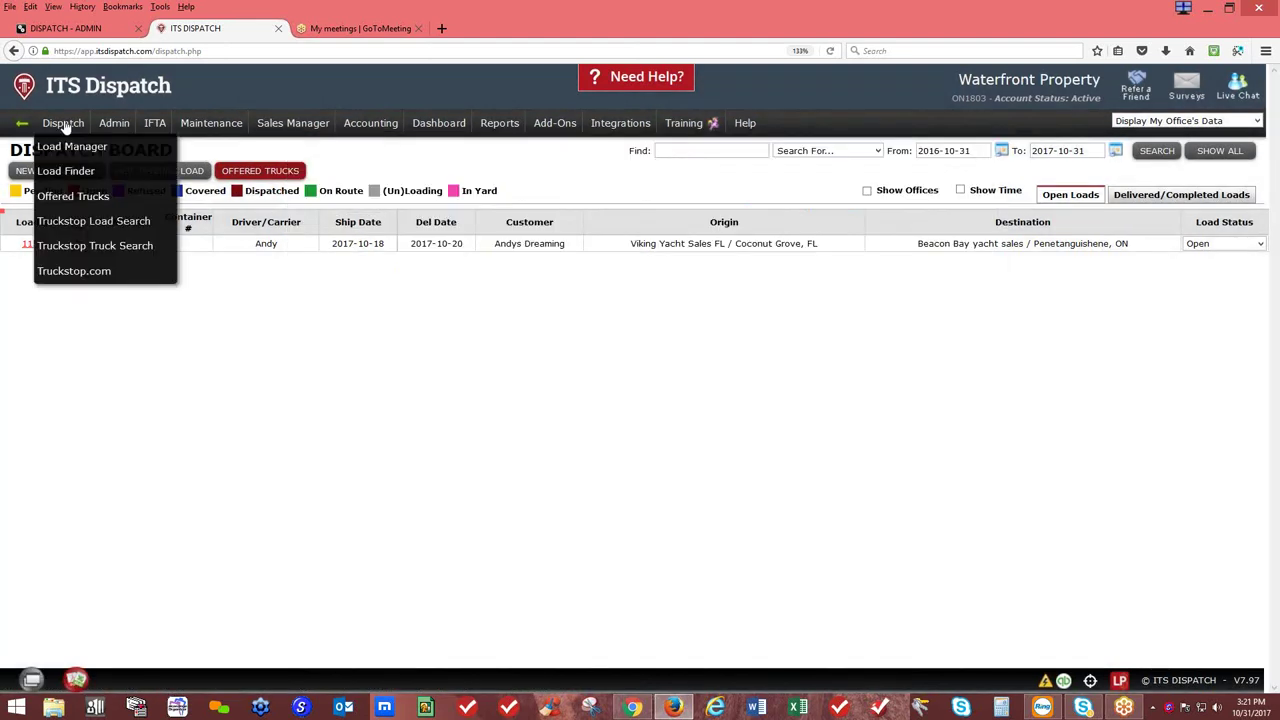
click(66, 171)
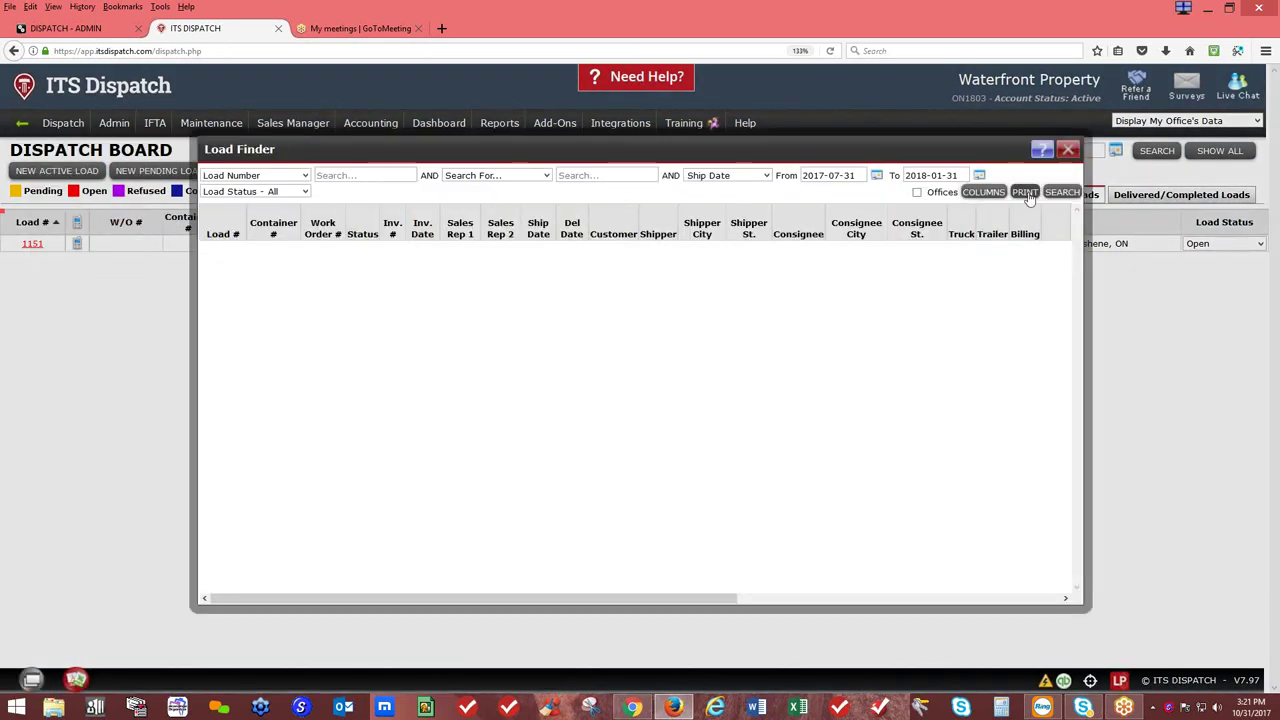
click(1060, 192)
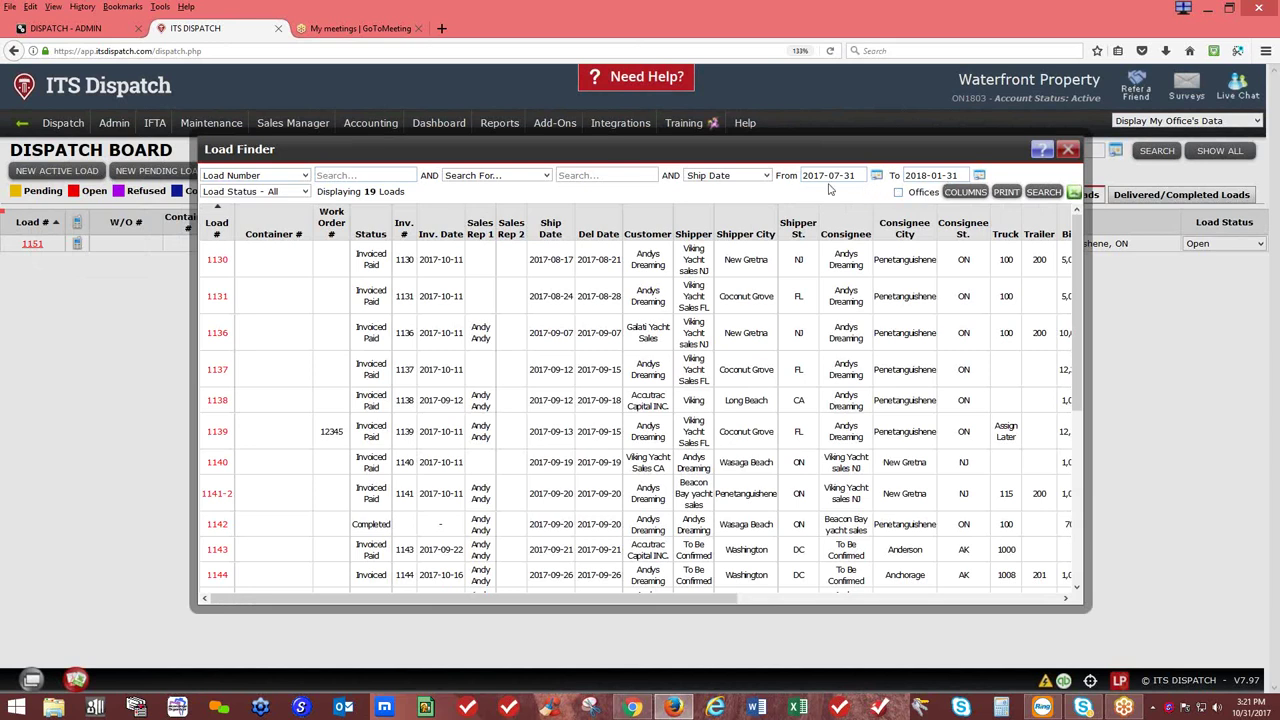
click(216, 234)
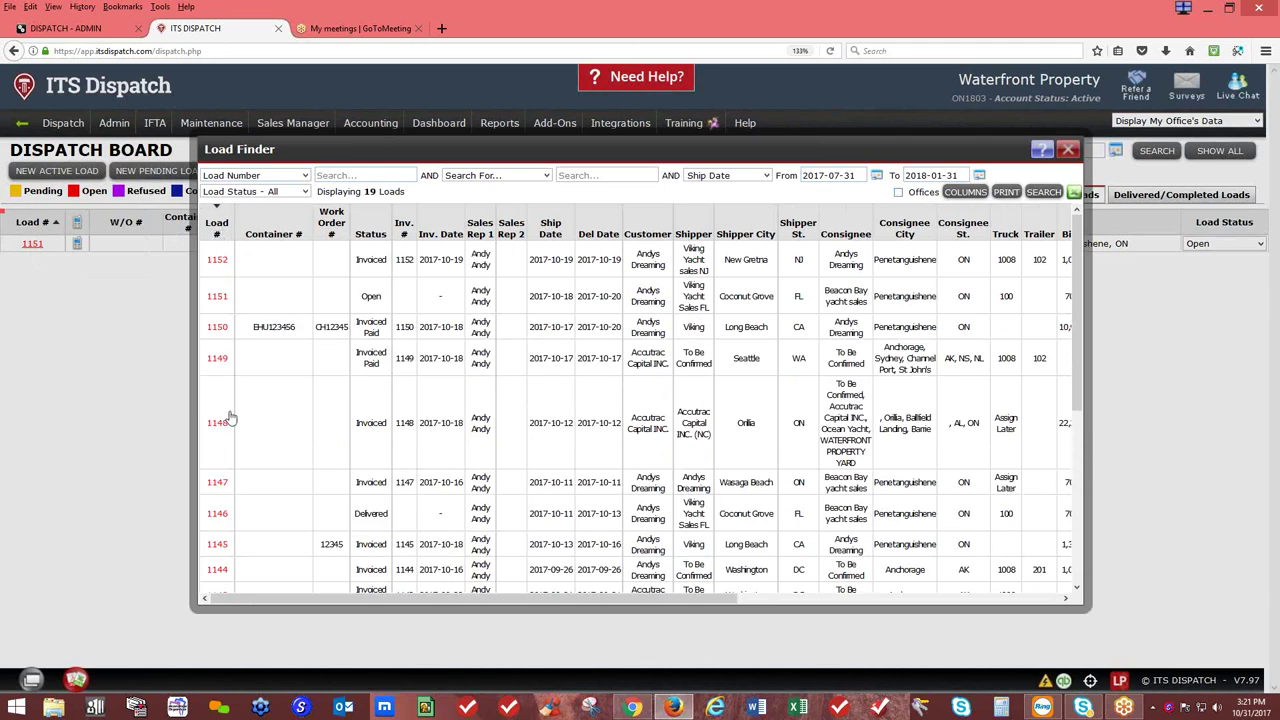
click(220, 229)
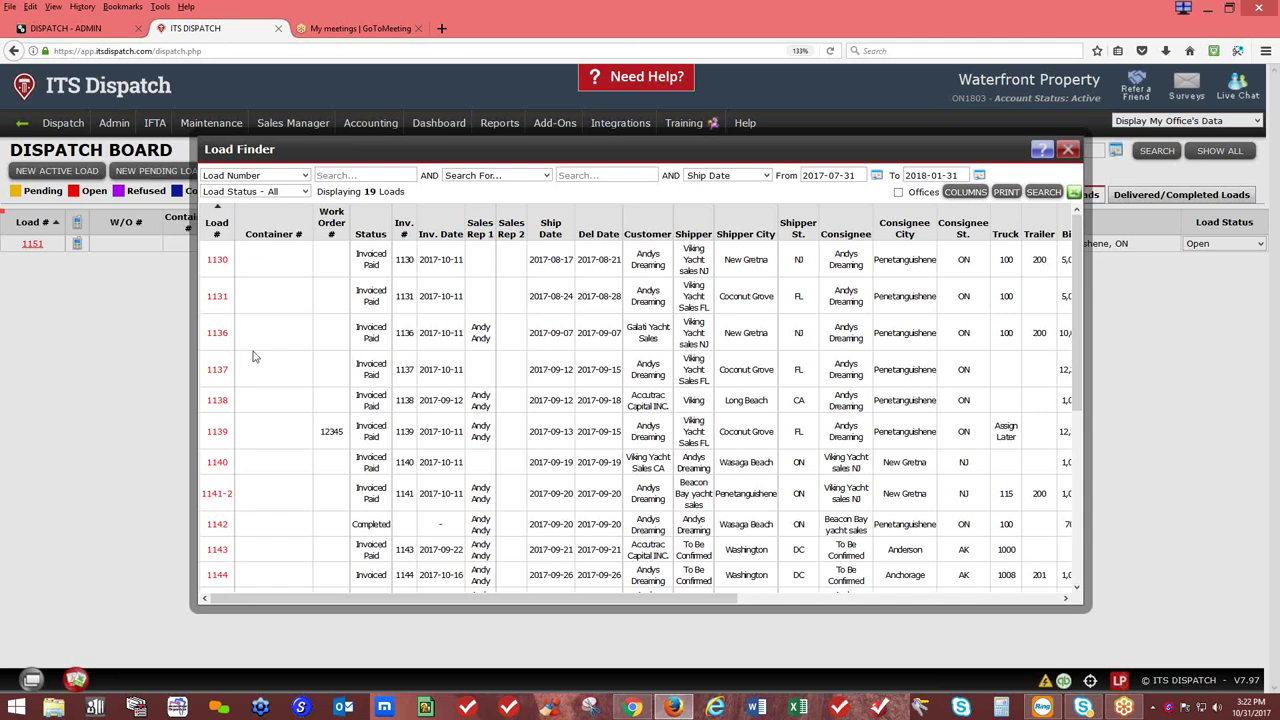
click(1068, 151)
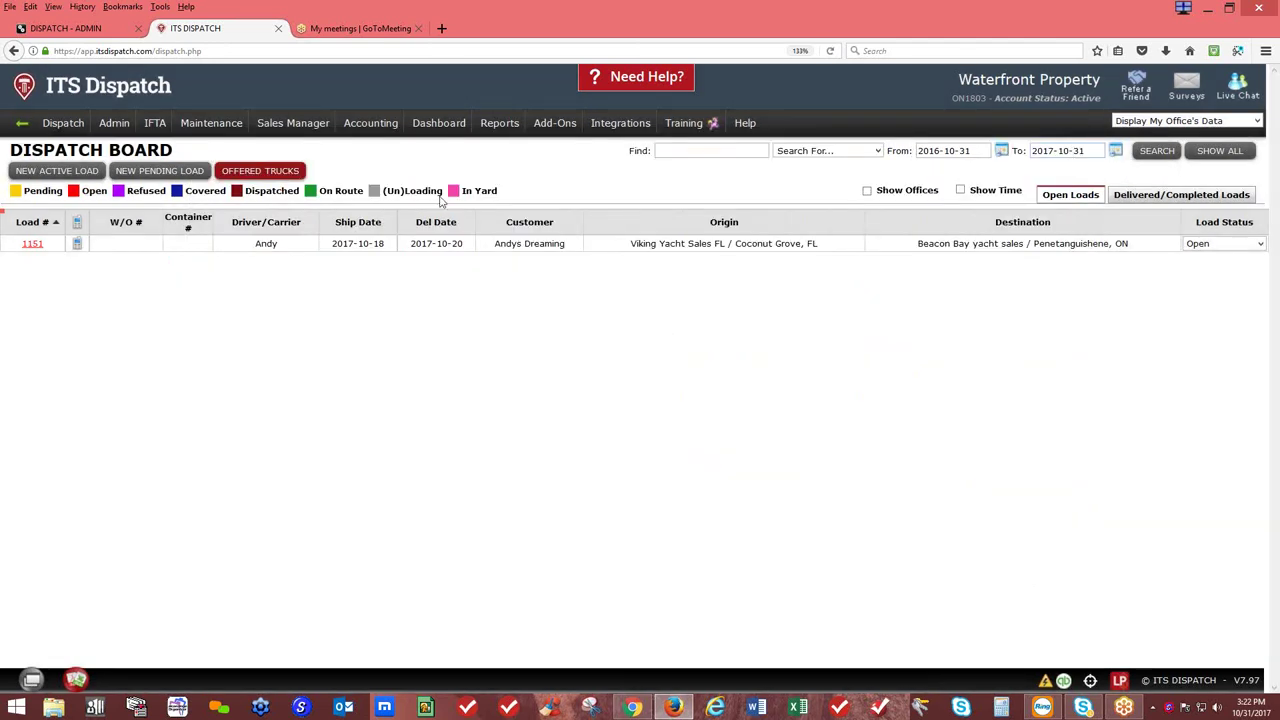
mouse_move(63, 125)
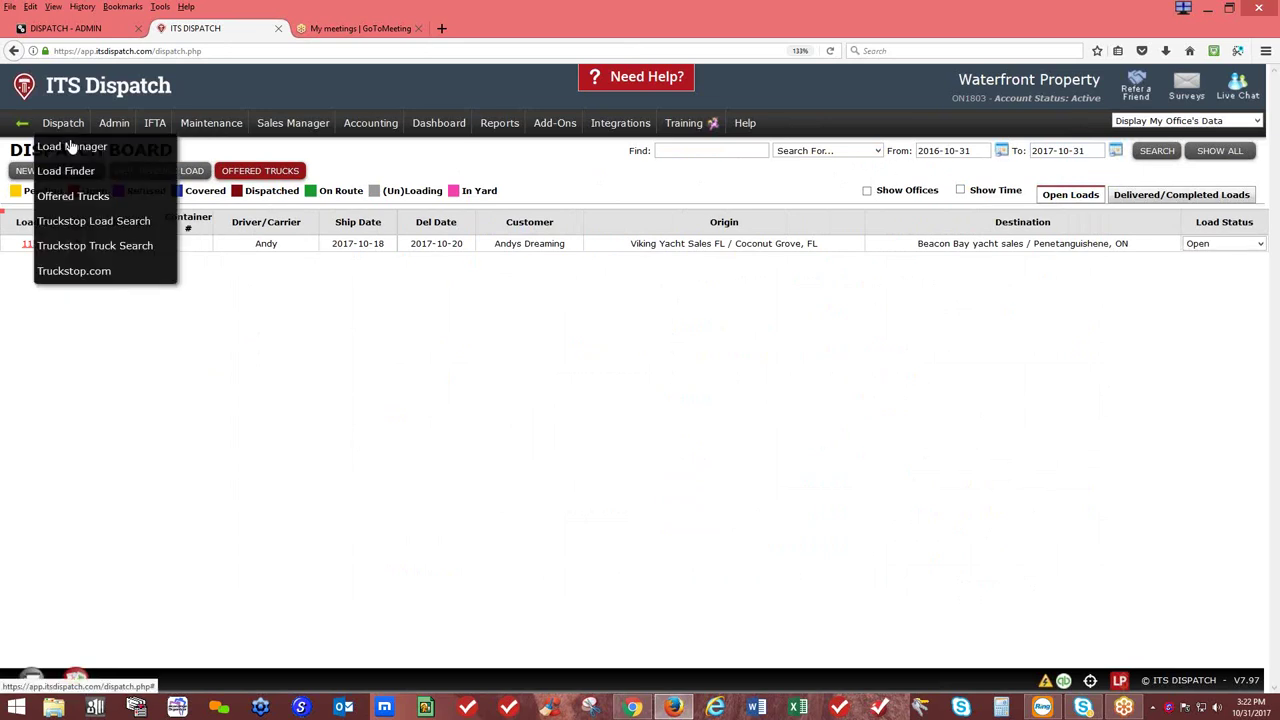
click(71, 147)
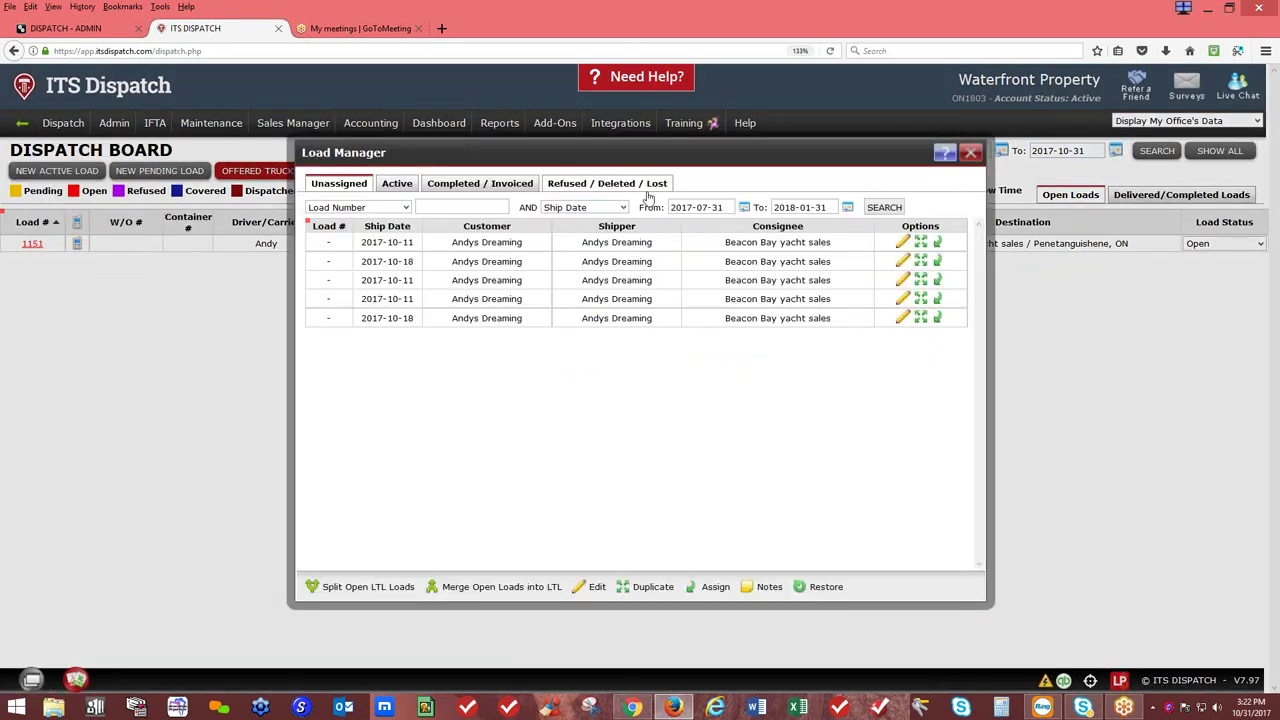
click(648, 190)
scroll(347, 375, down, 5)
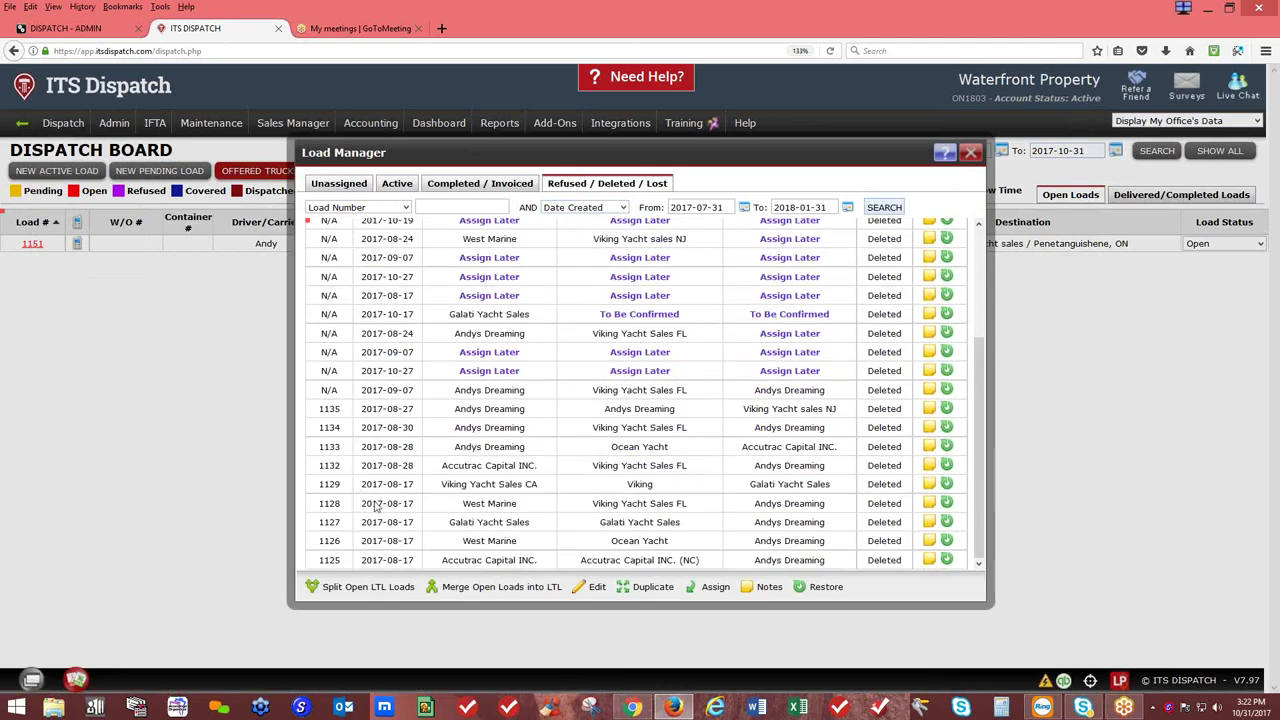
click(970, 153)
mouse_move(63, 122)
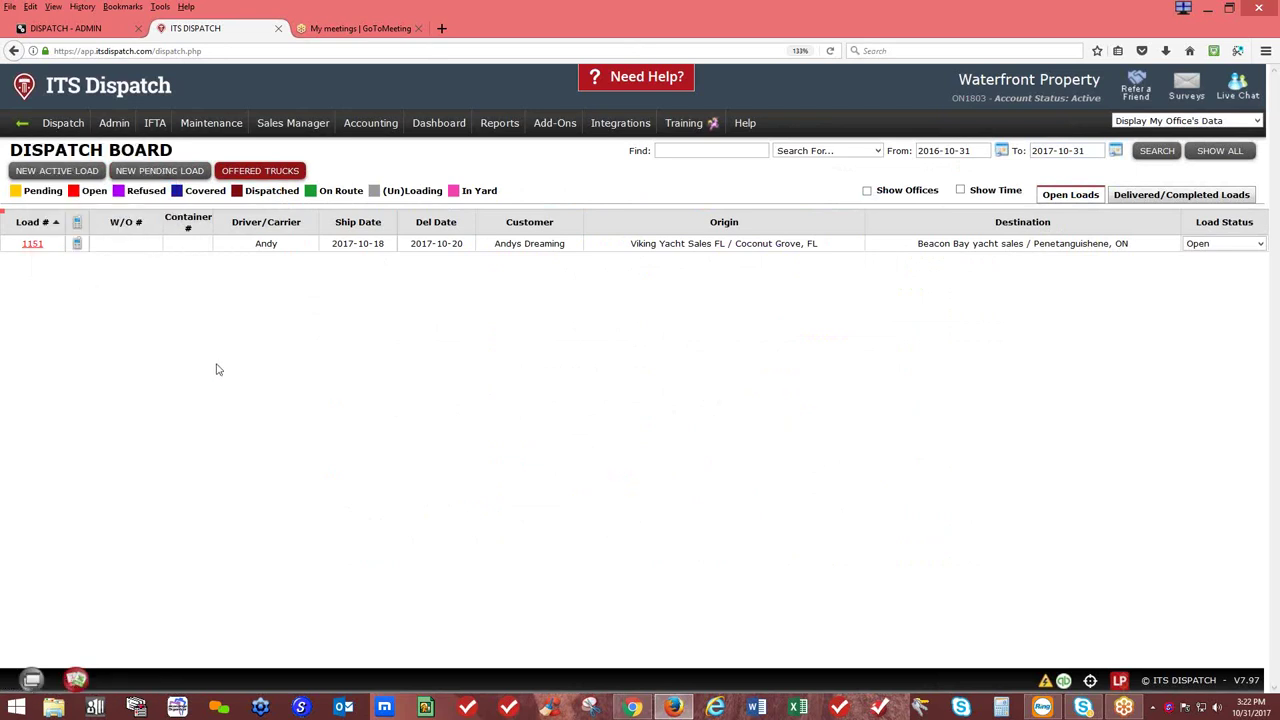
- Open a New Active Load form assigned to a Carrier instead of a Driver
click(58, 172)
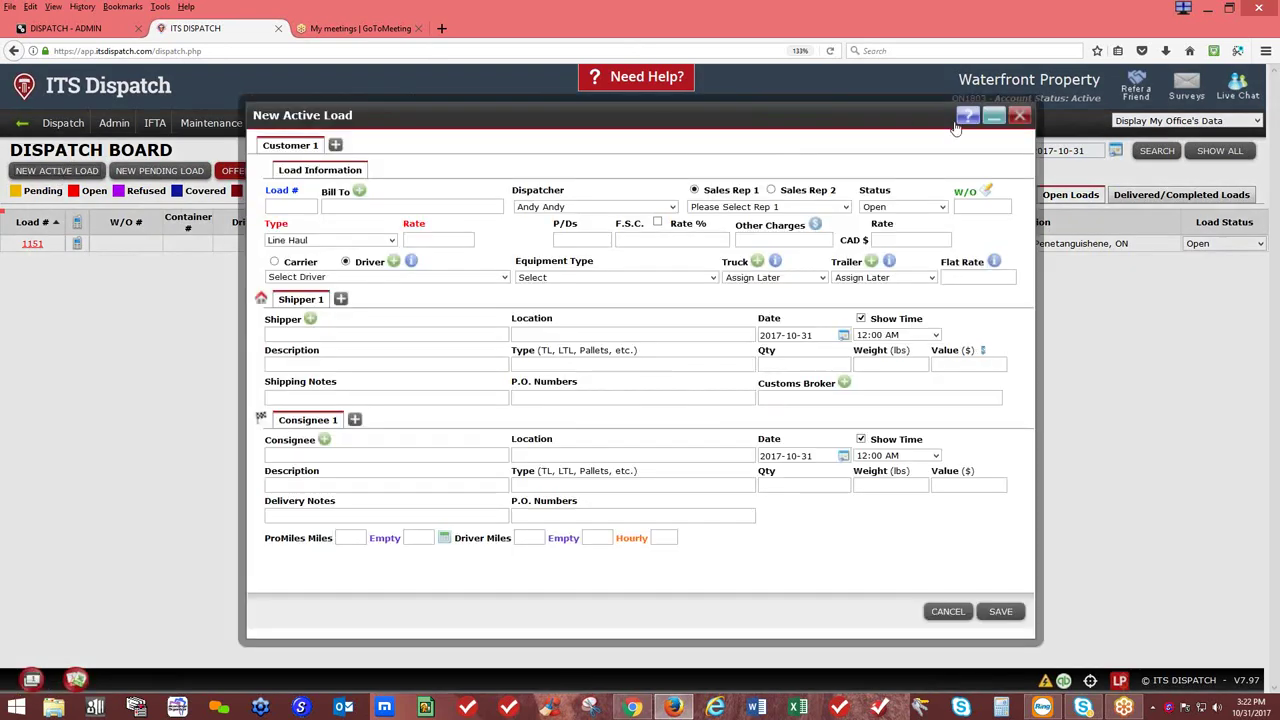
click(1018, 113)
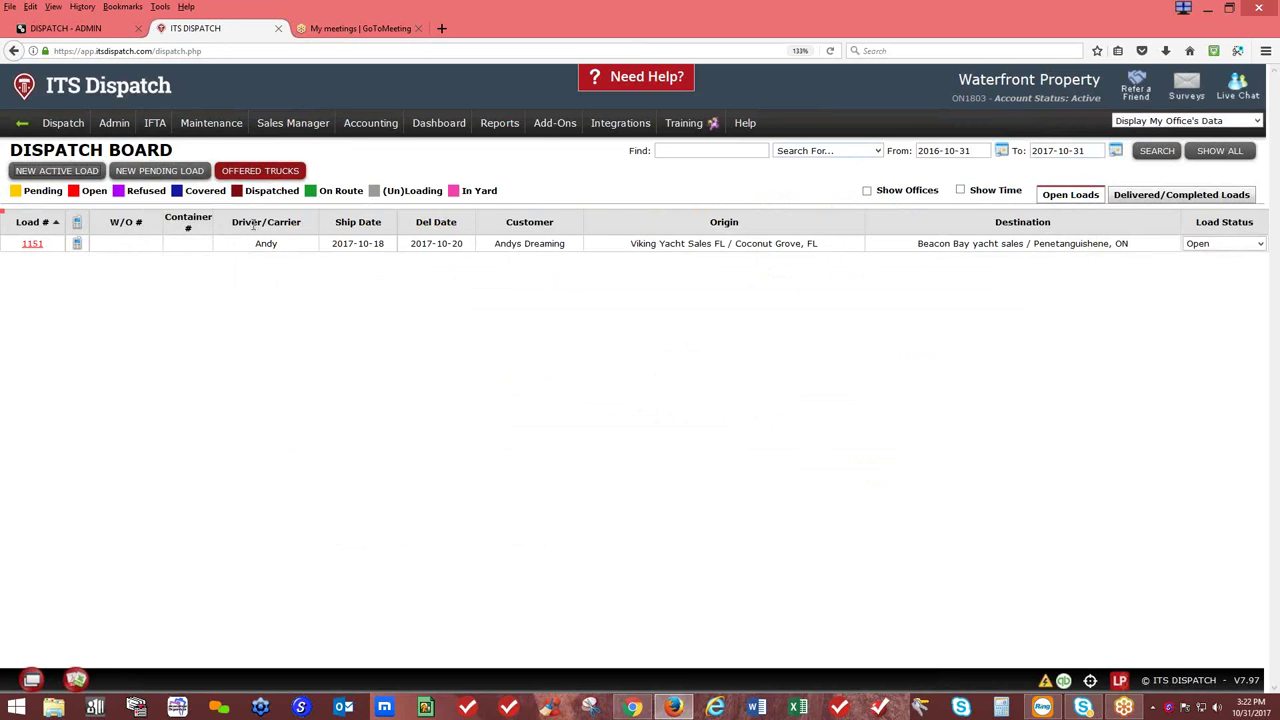
click(48, 172)
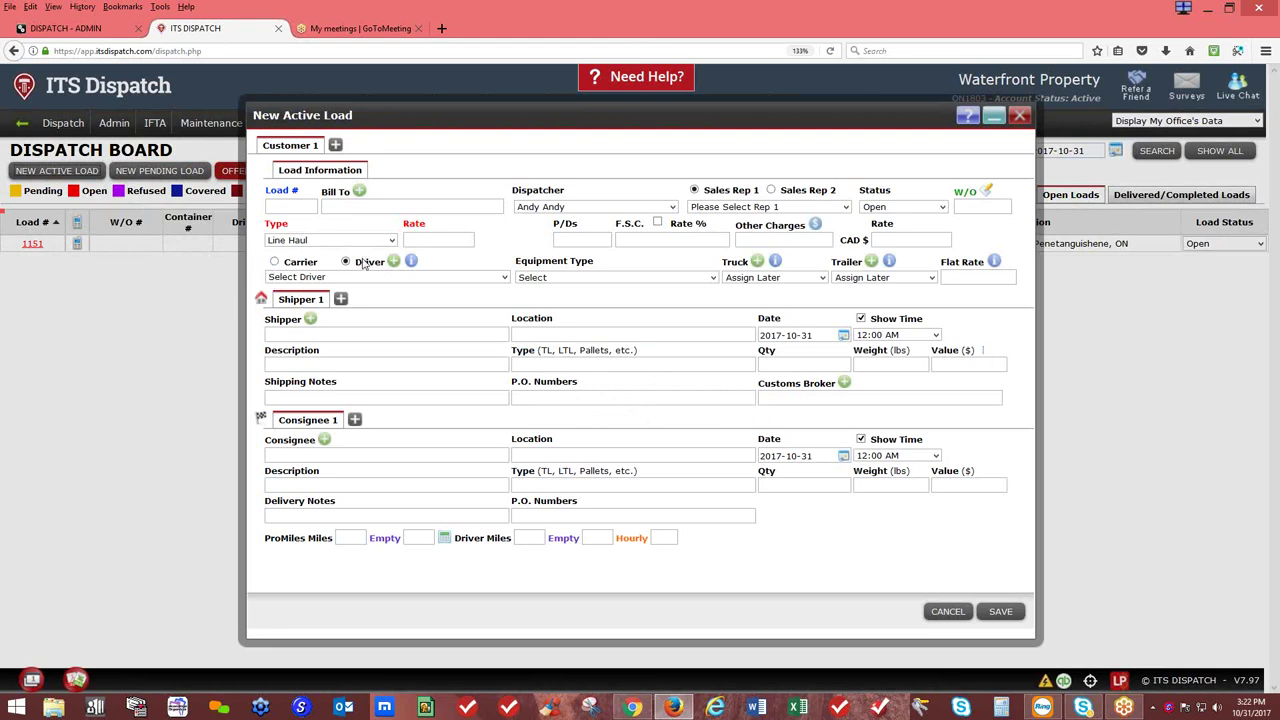
click(274, 262)
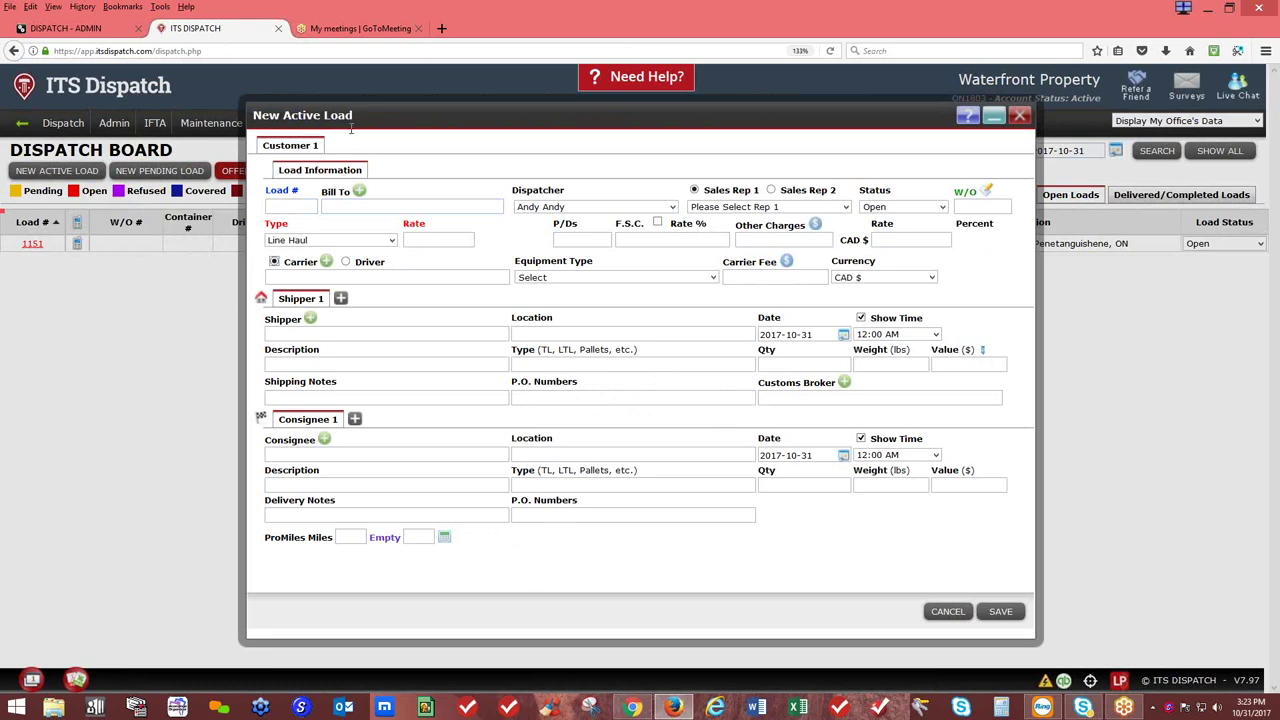
click(303, 205)
- Choose Andys Dreaming as the Bill To customer and review its customer details
click(360, 192)
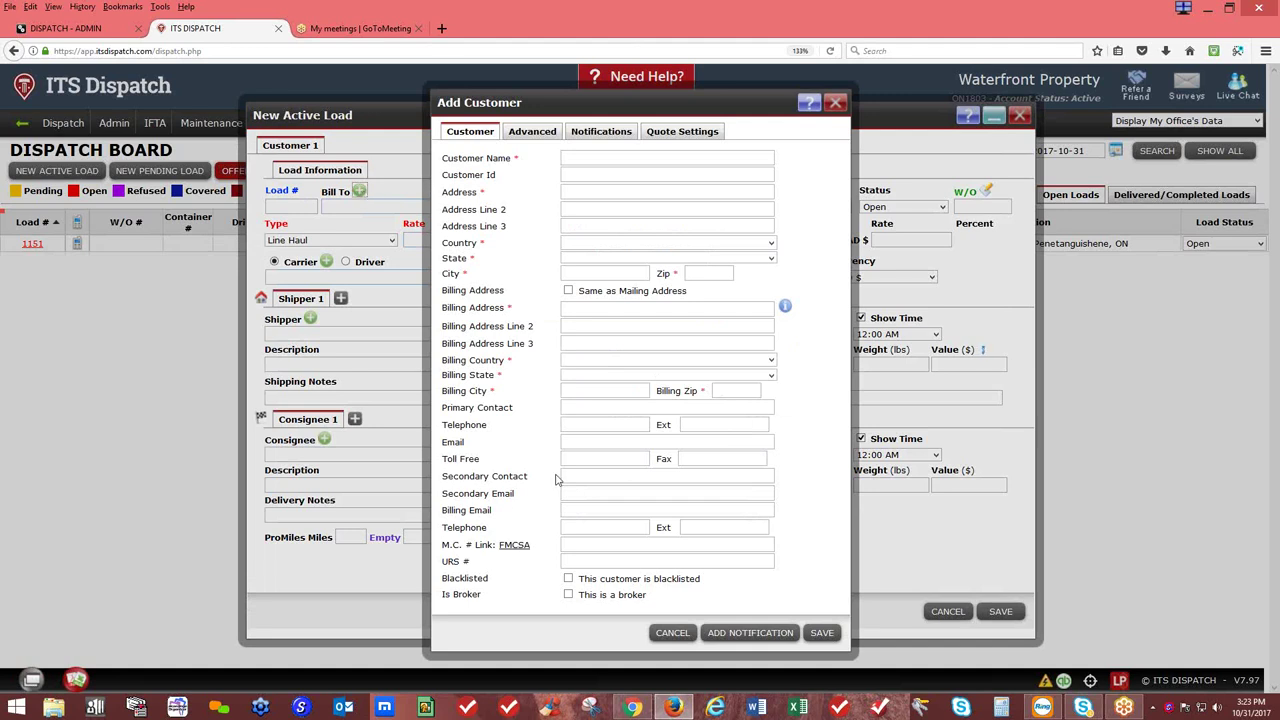
click(830, 105)
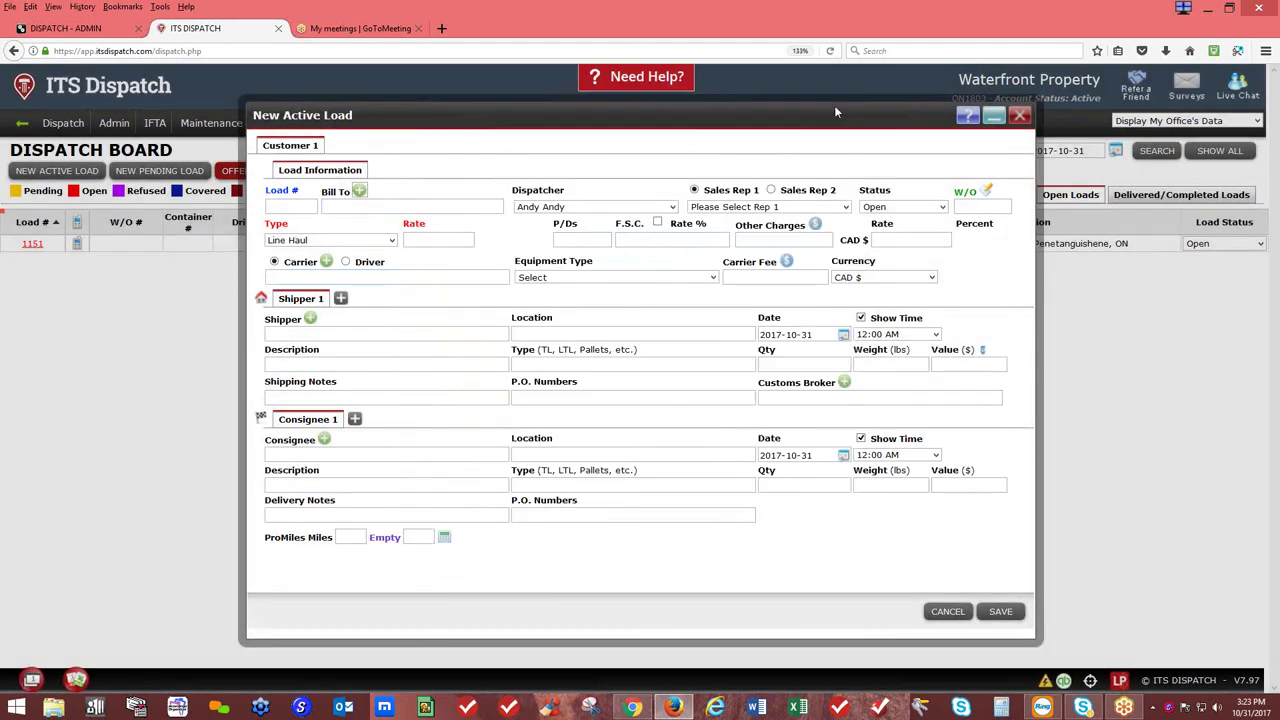
click(416, 206)
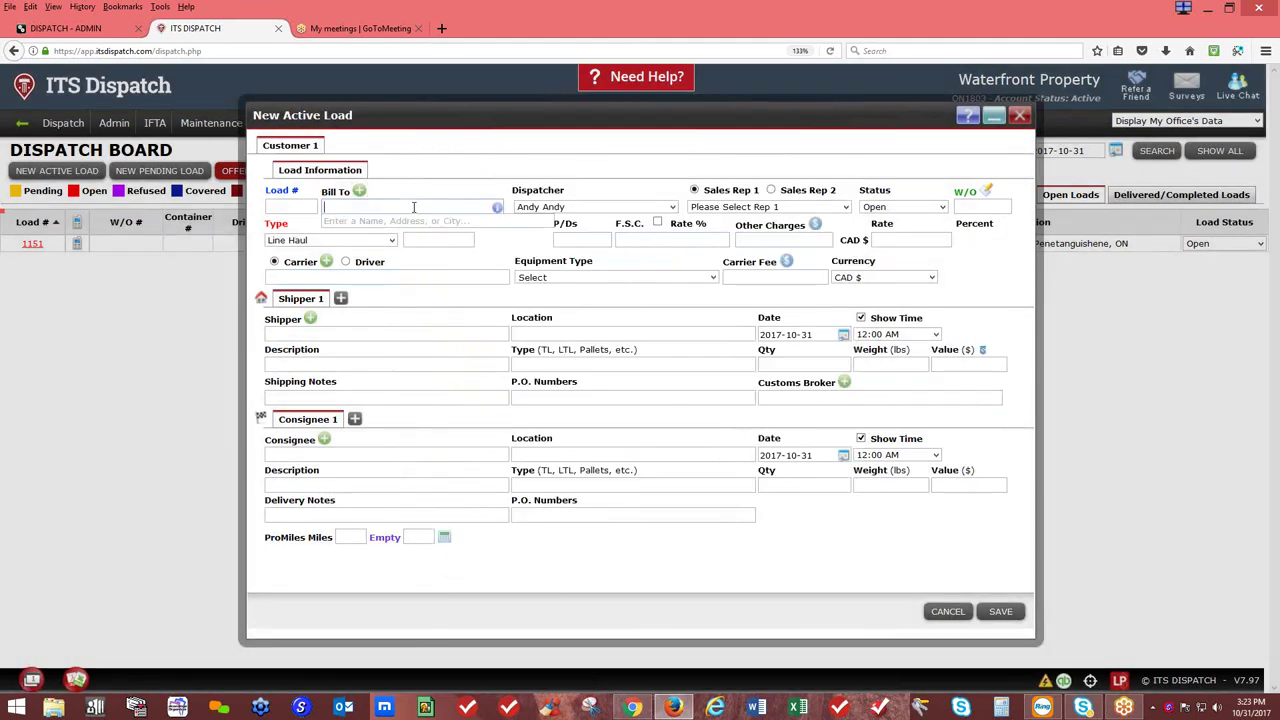
text(and)
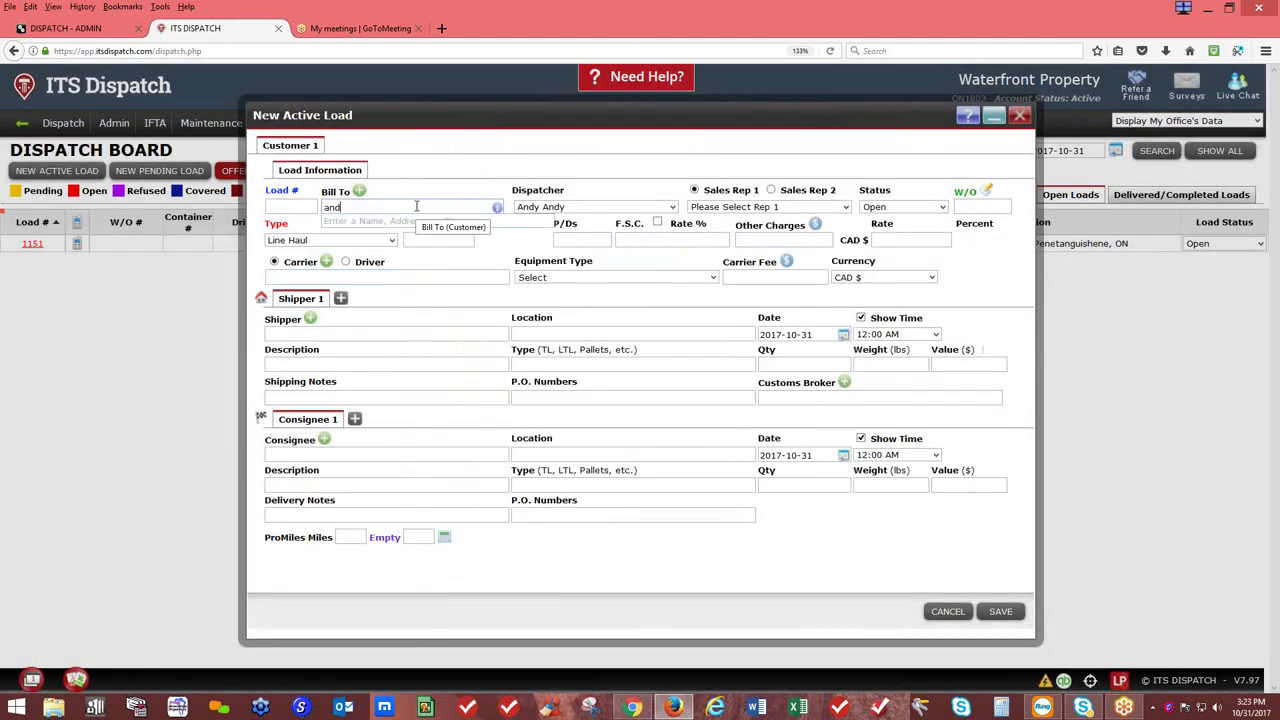
key(Return)
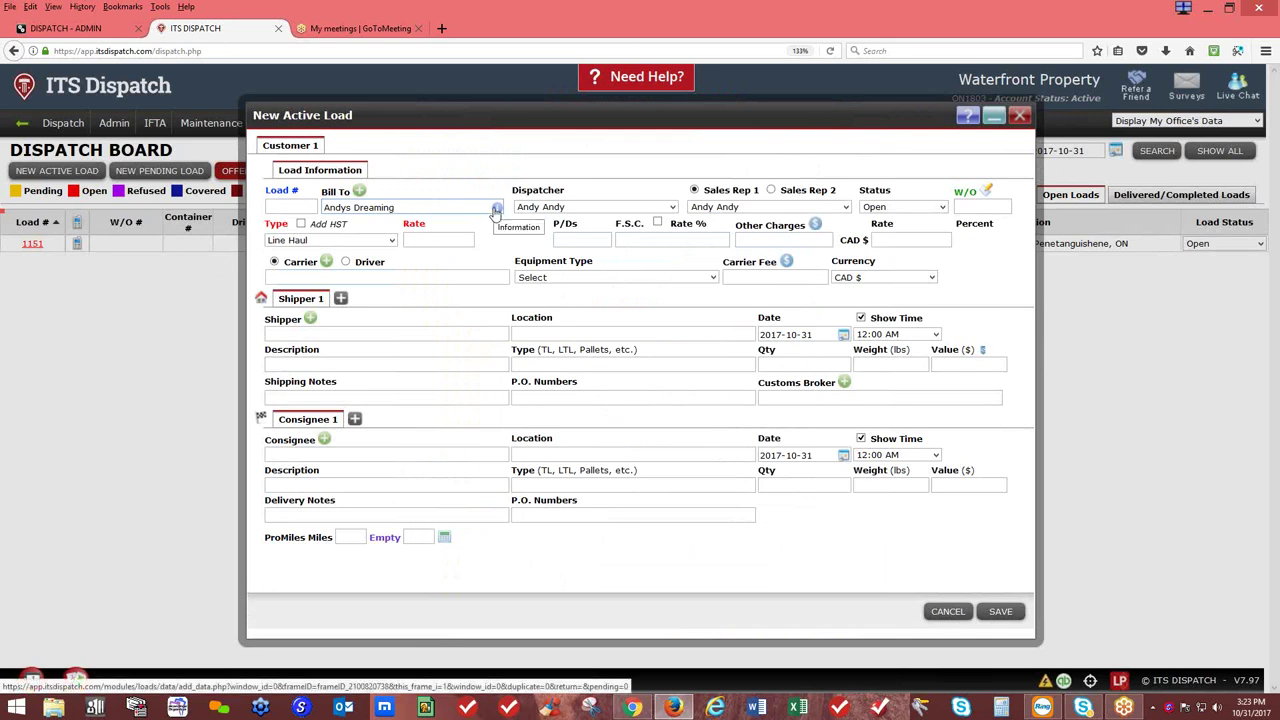
click(496, 210)
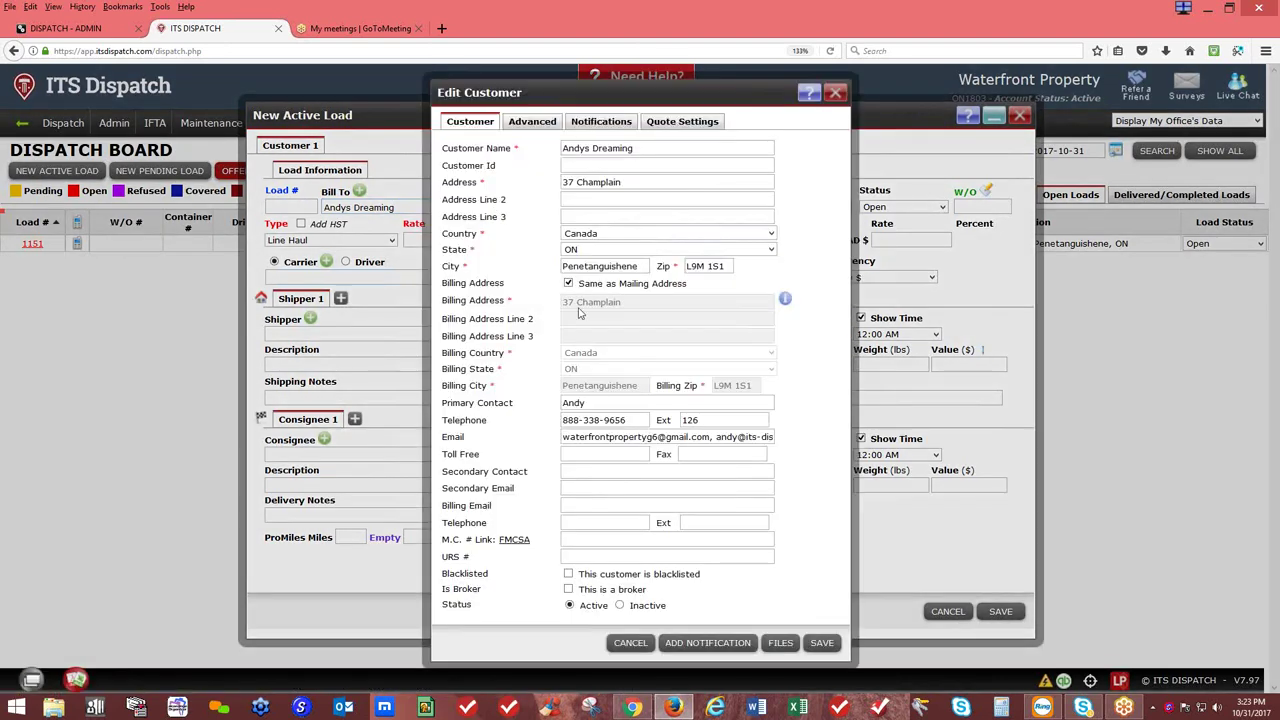
click(835, 93)
click(710, 330)
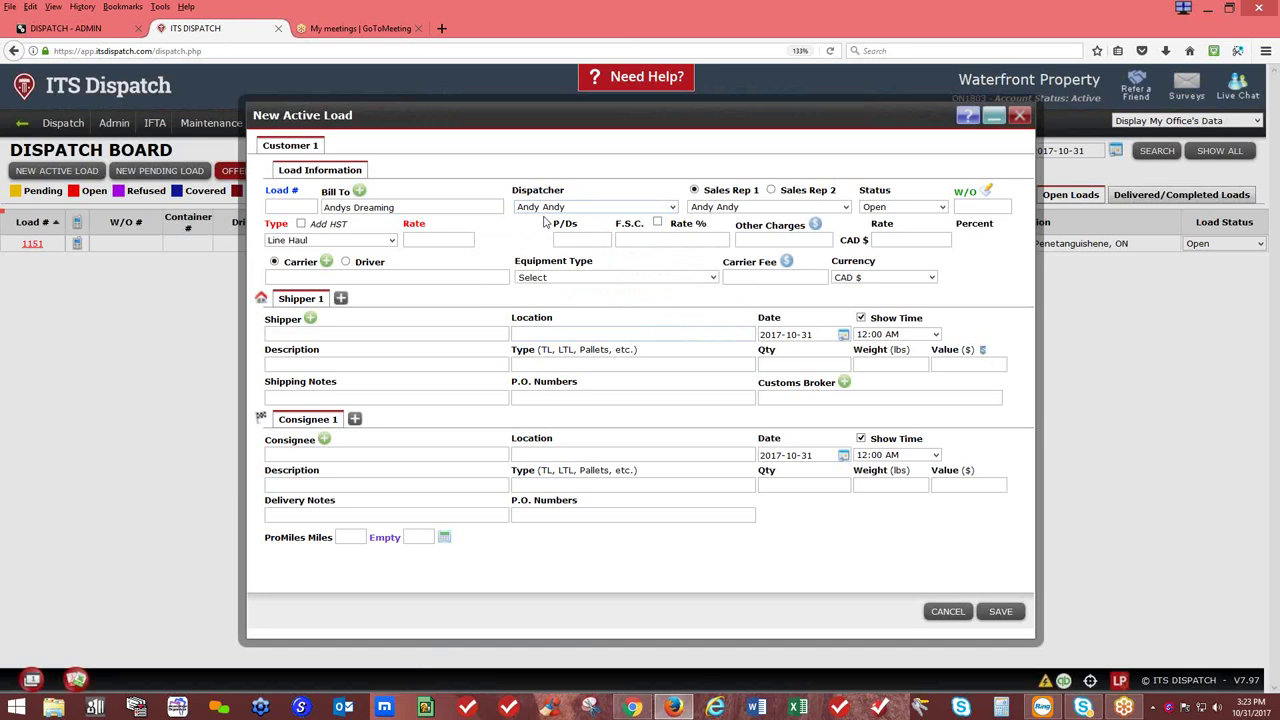
- Keep Andy Andy as dispatcher and Sales Rep 1, and enter W/O 123456
click(566, 208)
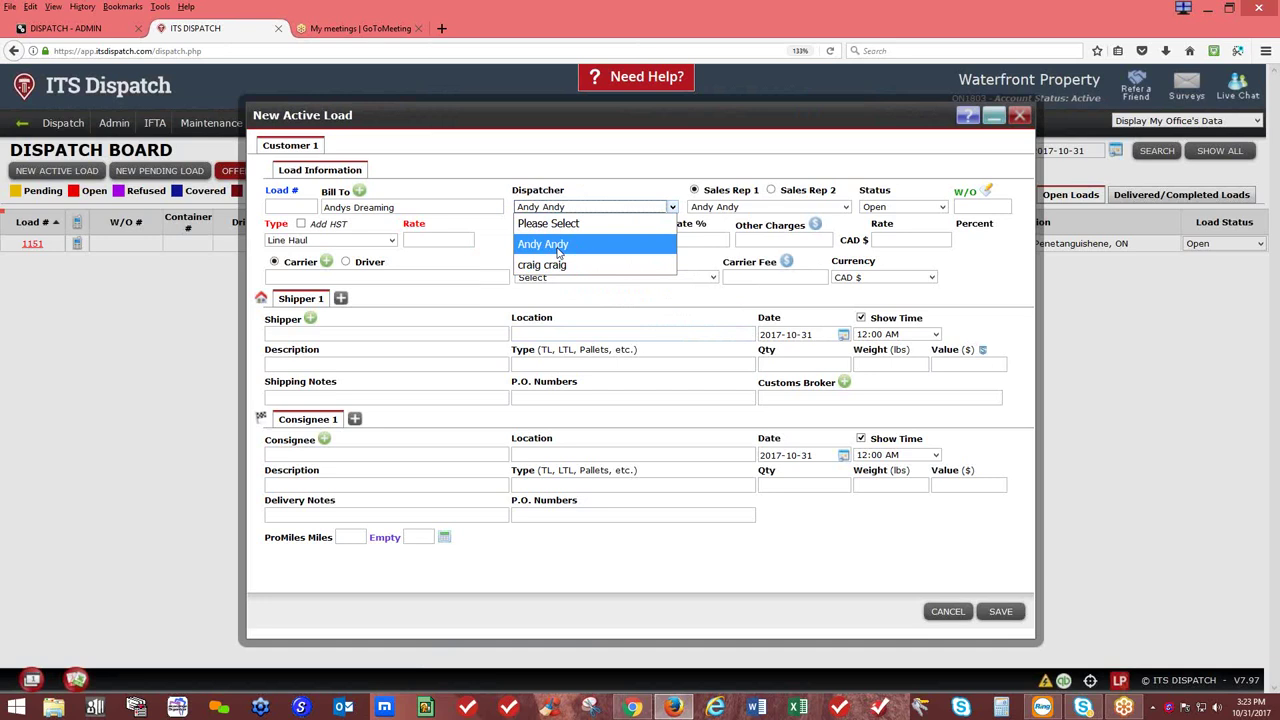
click(558, 246)
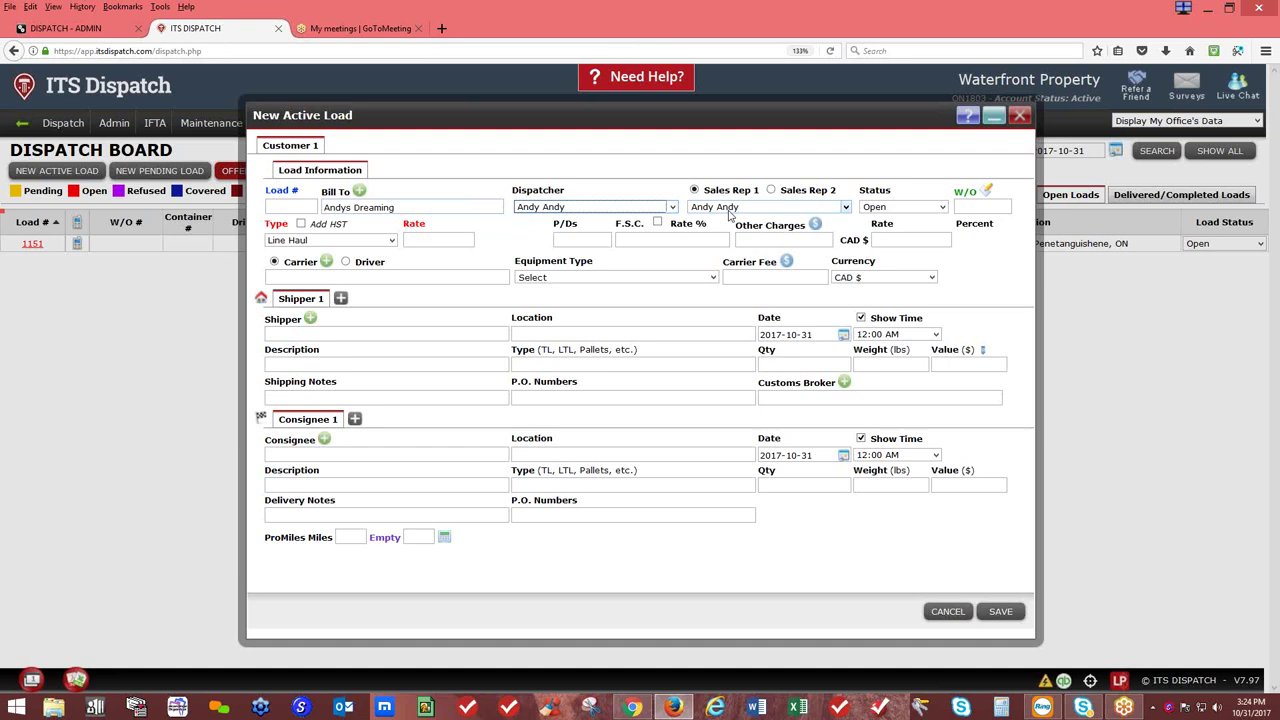
click(770, 190)
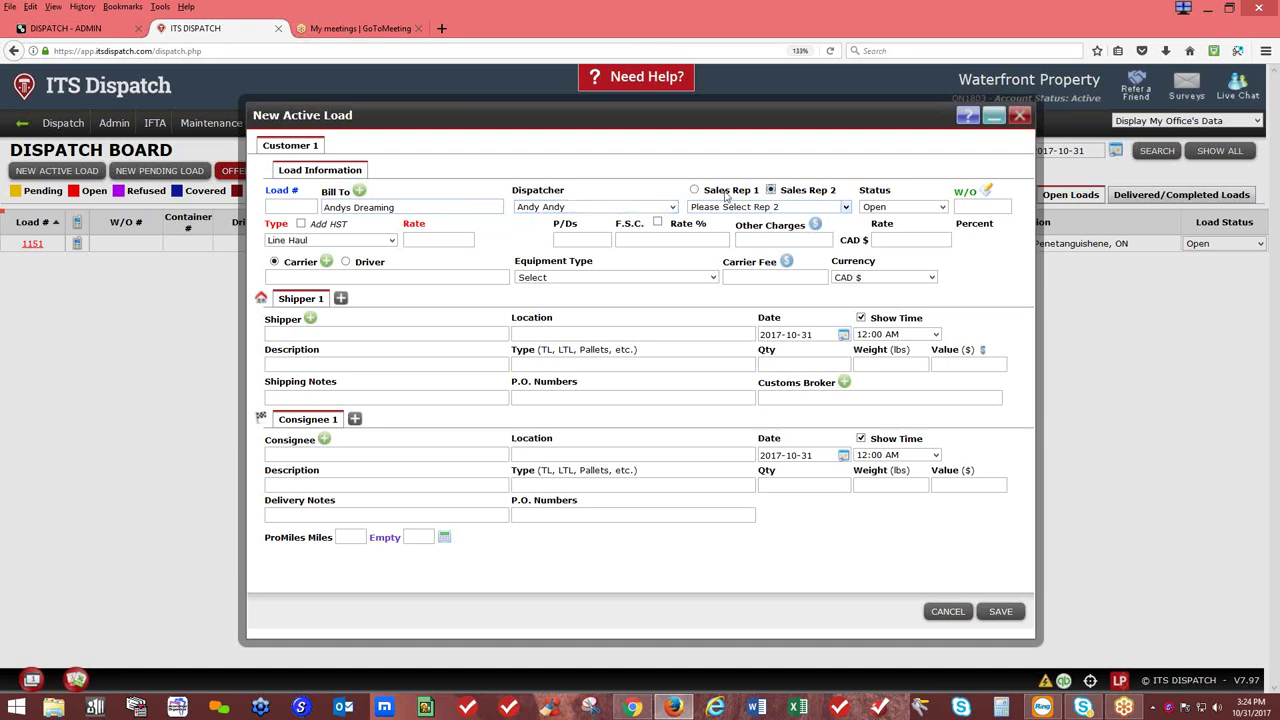
click(694, 190)
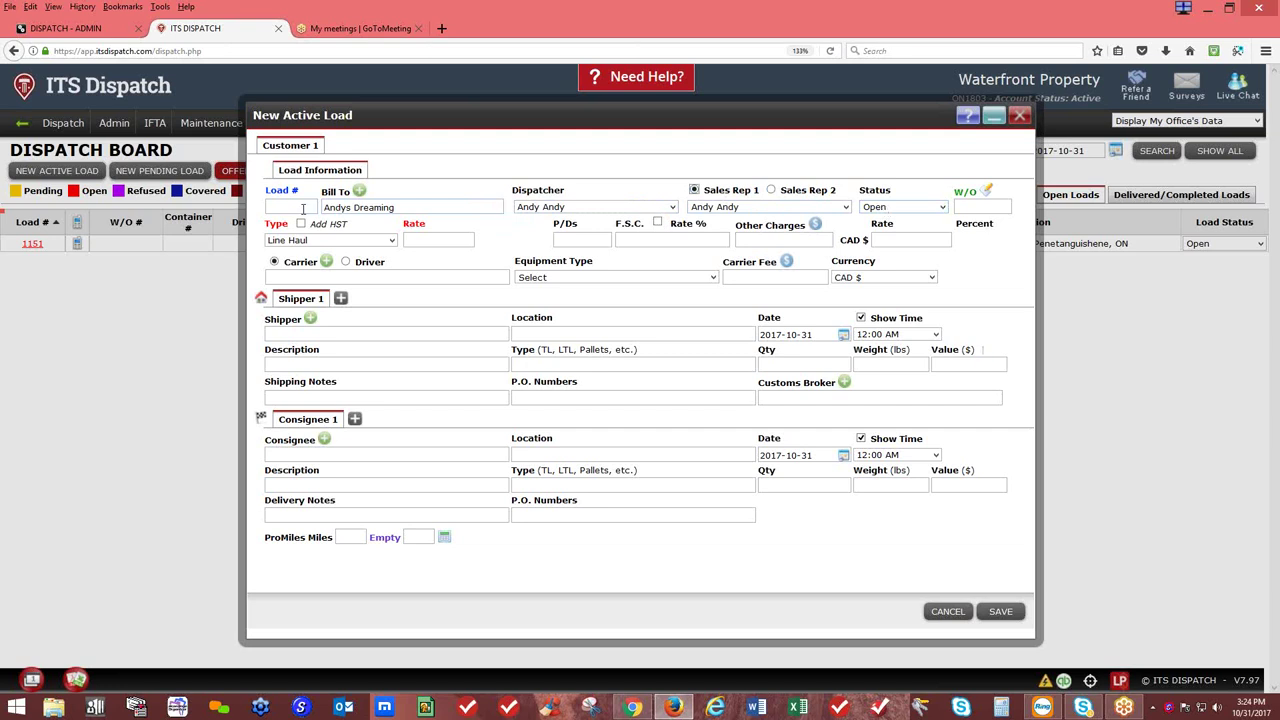
click(968, 207)
text(123456)
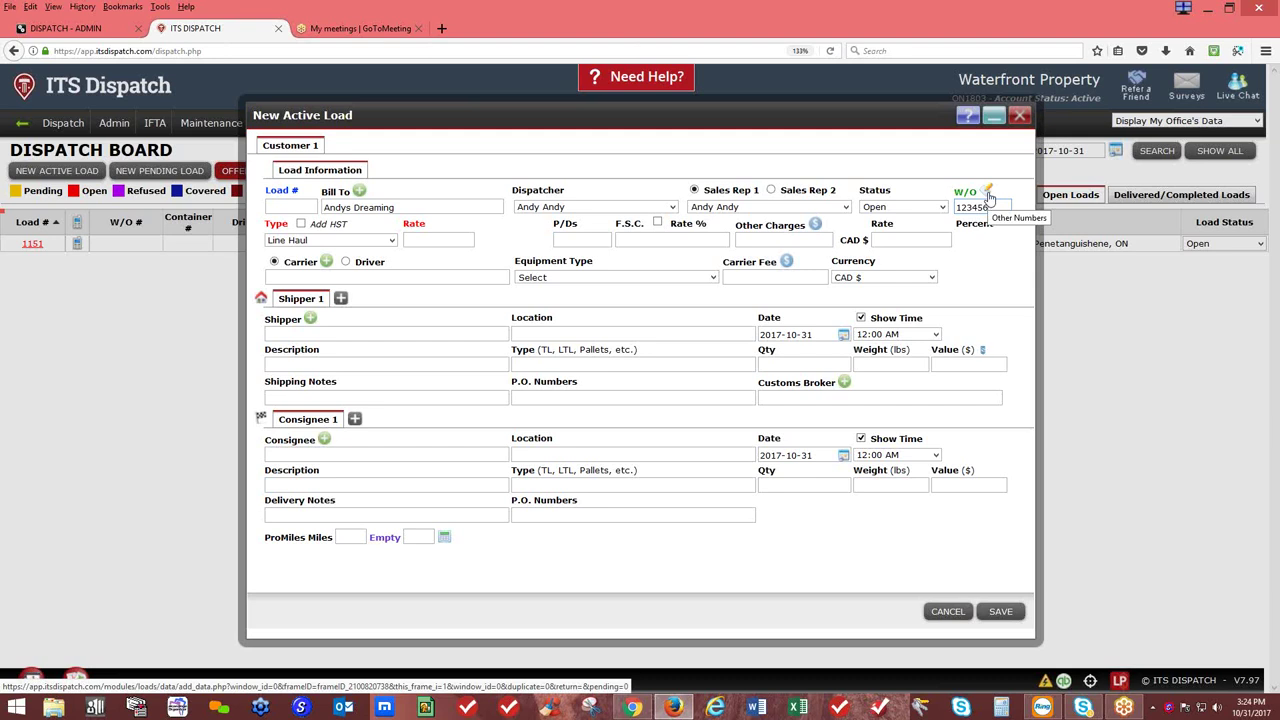
- Reset the BOL #, Driver Name and CH Robinsons L/N rows to Select
click(988, 195)
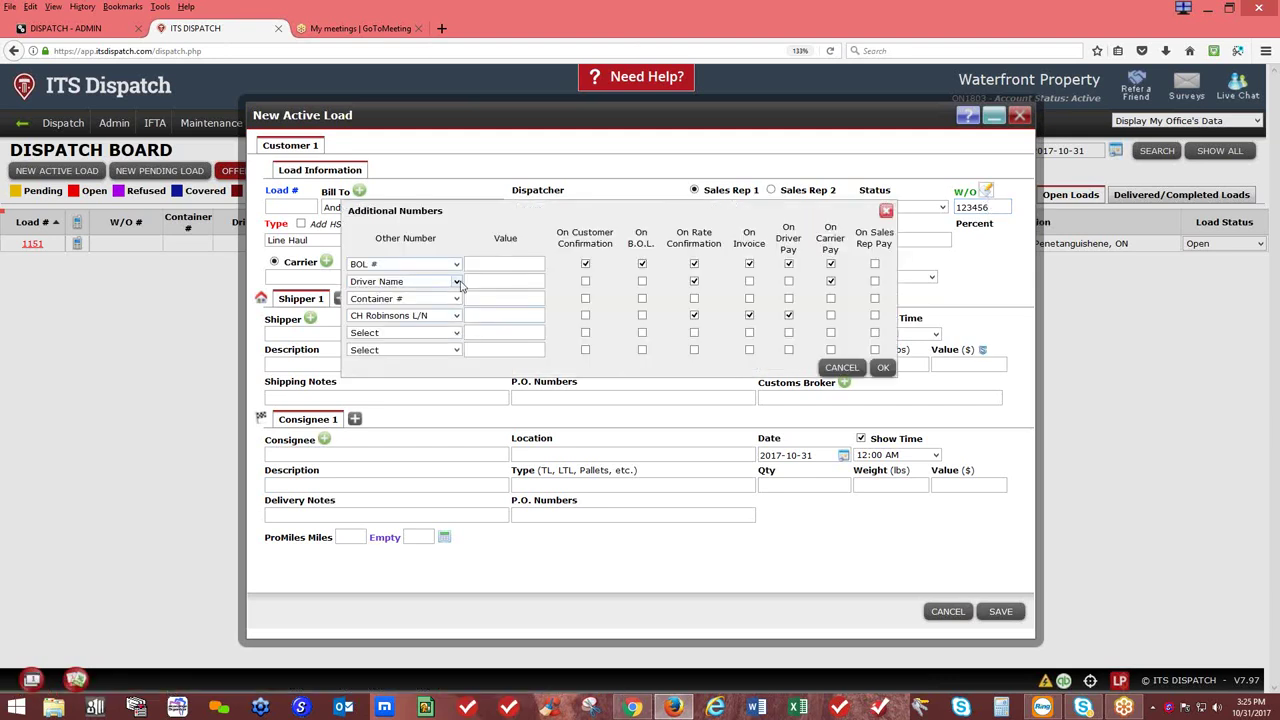
click(456, 264)
click(402, 282)
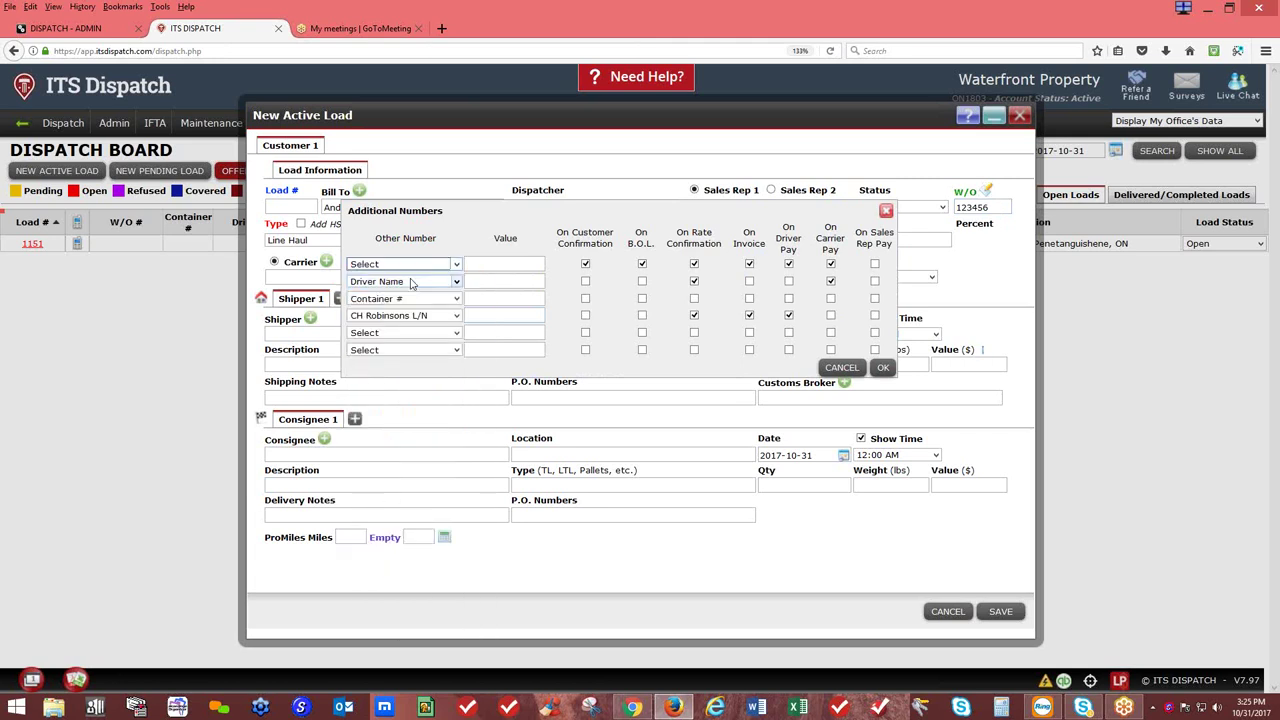
click(453, 282)
click(392, 300)
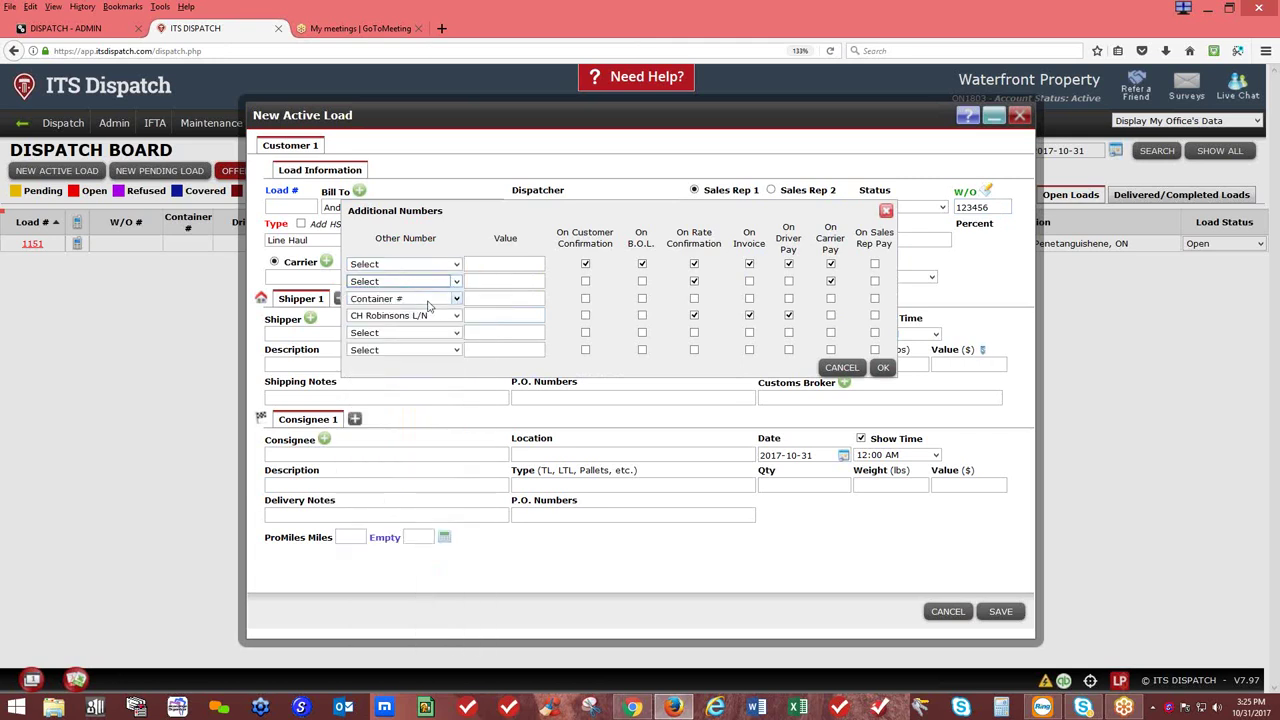
click(456, 316)
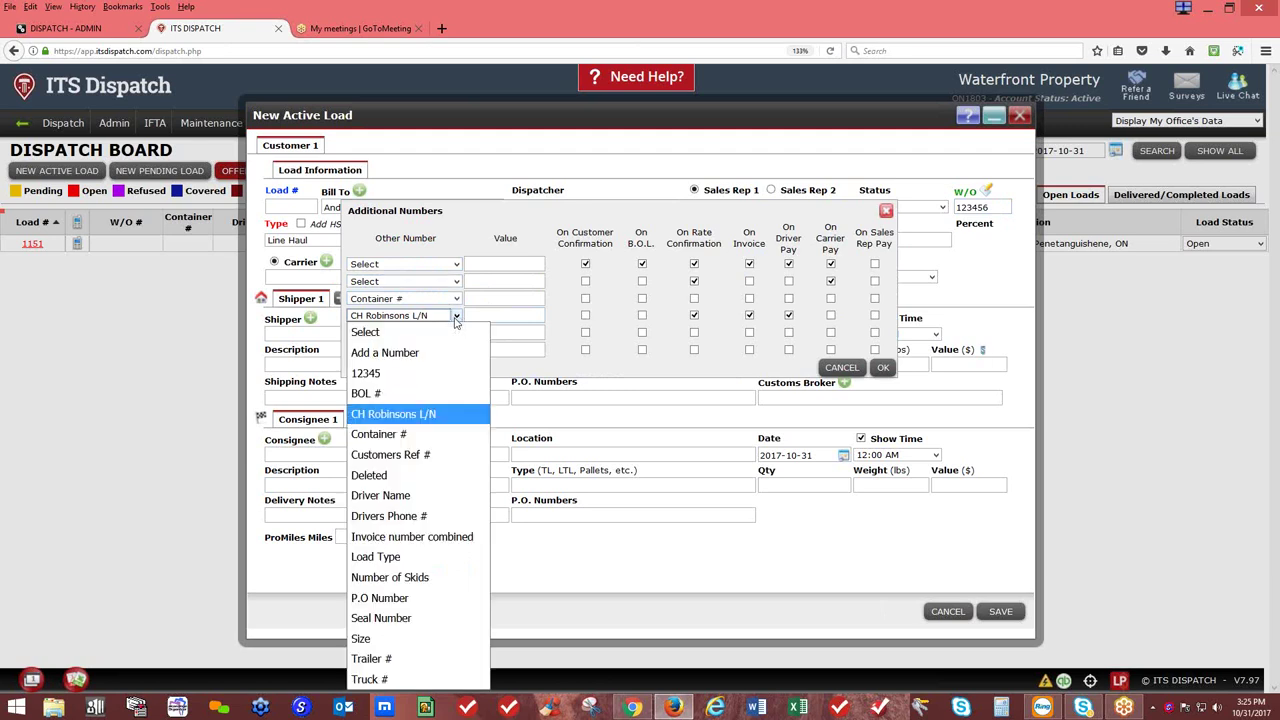
click(392, 332)
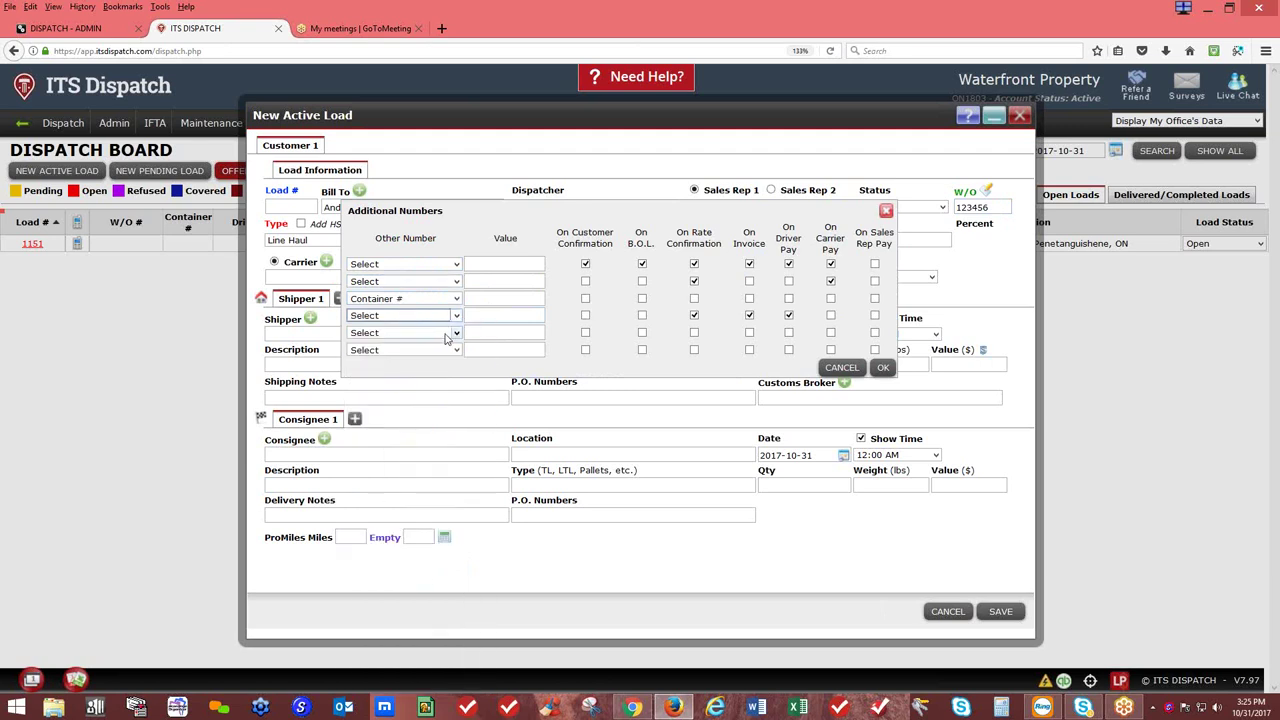
- Uncheck all document boxes on the unused additional-number rows
click(585, 264)
click(642, 264)
click(694, 264)
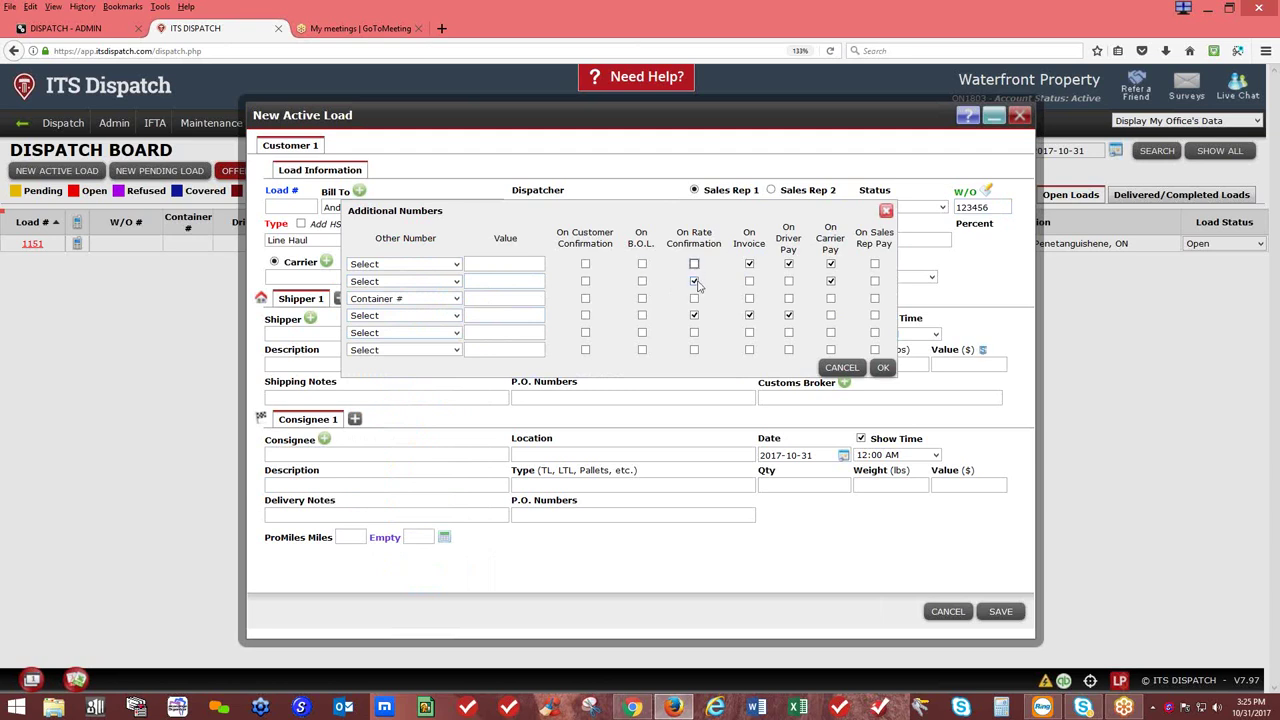
click(694, 281)
click(749, 264)
click(788, 264)
click(830, 264)
click(830, 281)
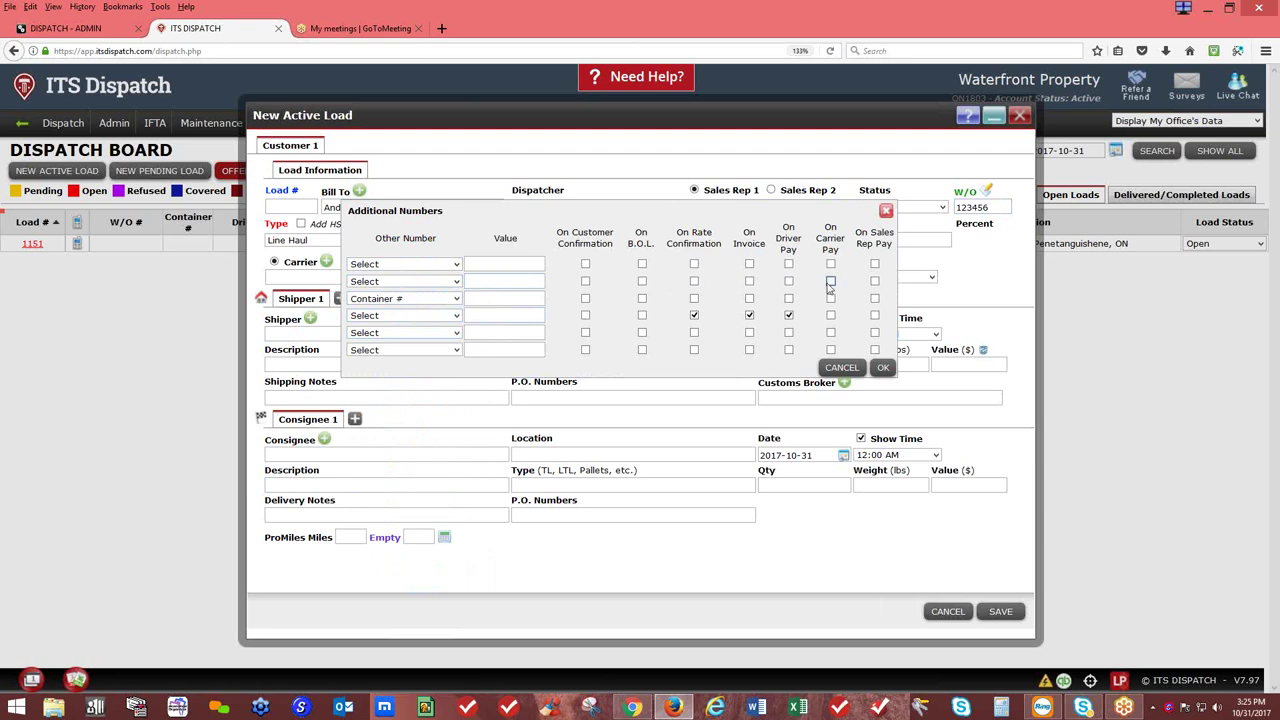
click(788, 315)
click(749, 315)
- Enter Container # 98765 shown on confirmation, B.O.L., rate confirmation and invoice
text(987654)
click(585, 298)
click(642, 298)
click(694, 315)
click(694, 298)
click(749, 298)
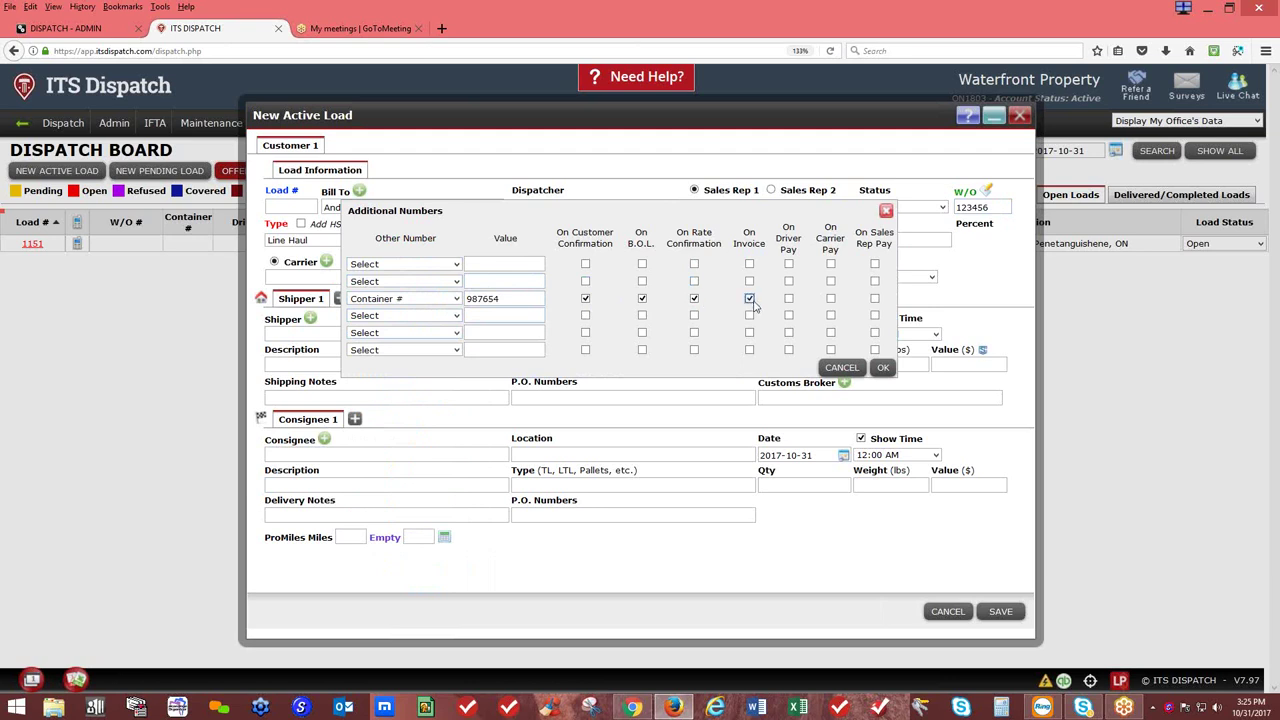
click(883, 366)
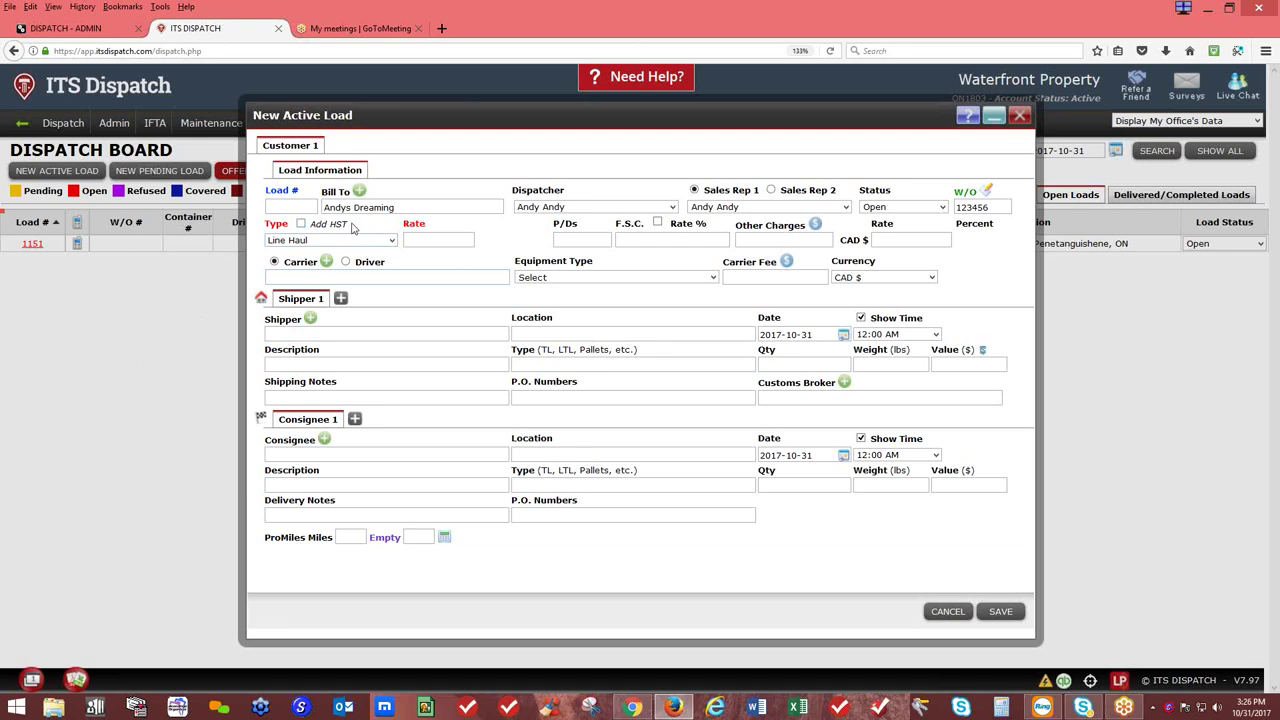
- Set rate type Line Haul with rate 10000 and P/Ds 500
click(293, 241)
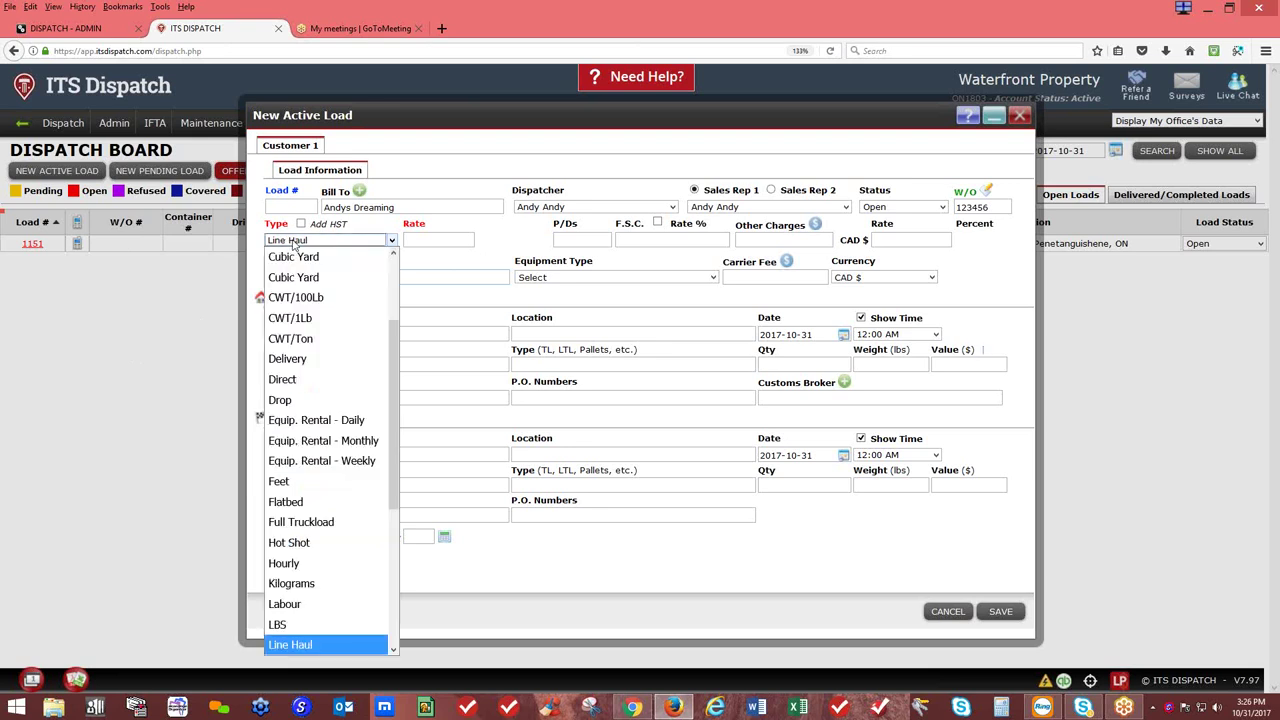
scroll(305, 450, down, 4)
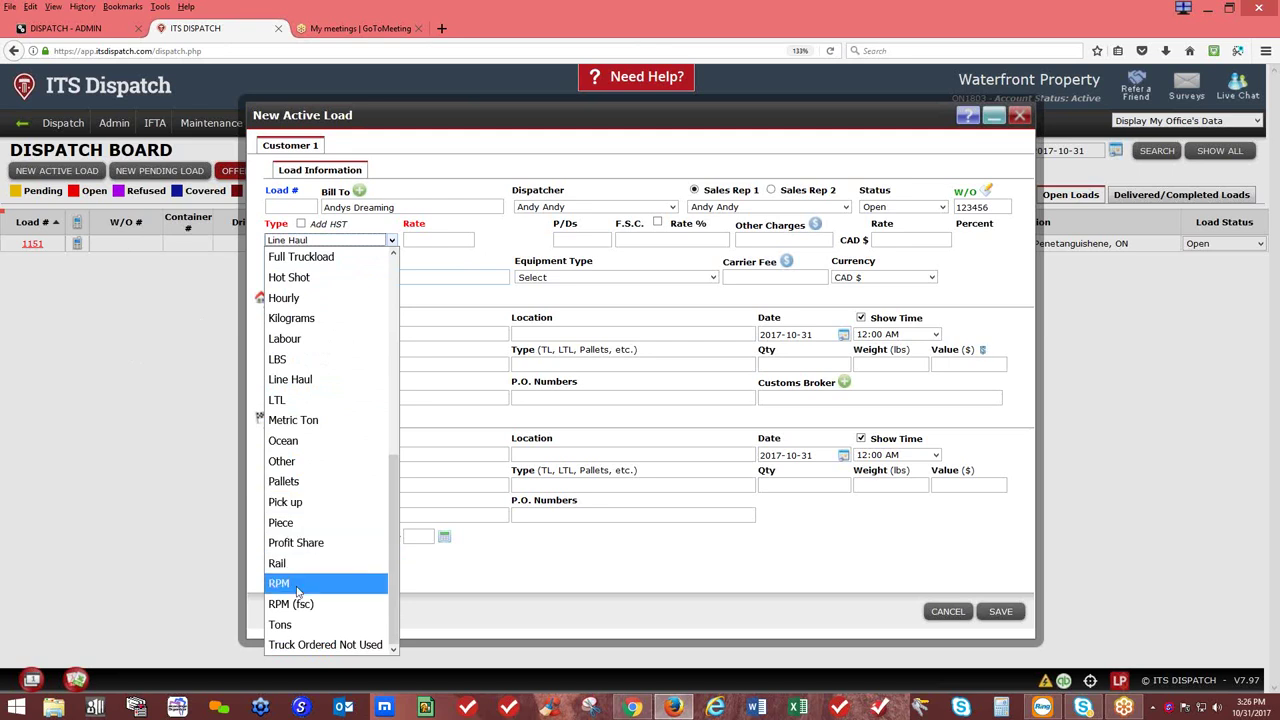
click(297, 586)
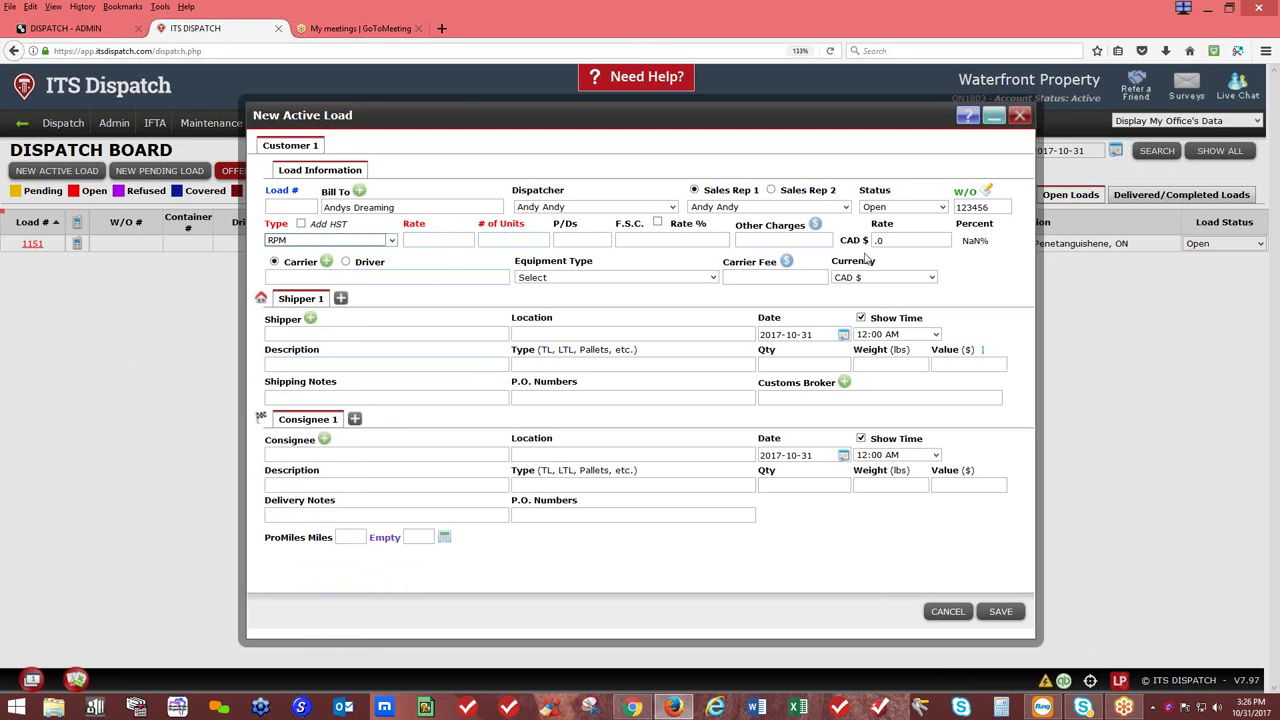
click(391, 240)
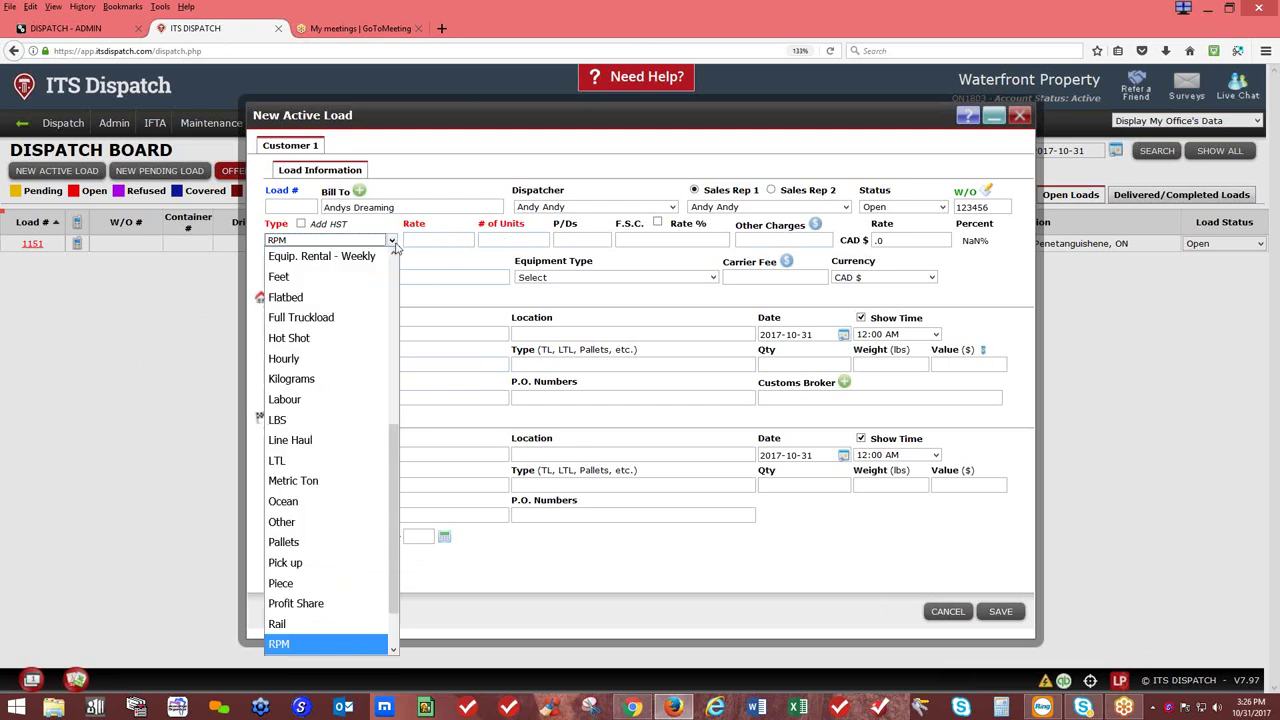
click(324, 443)
click(423, 241)
text(10000)
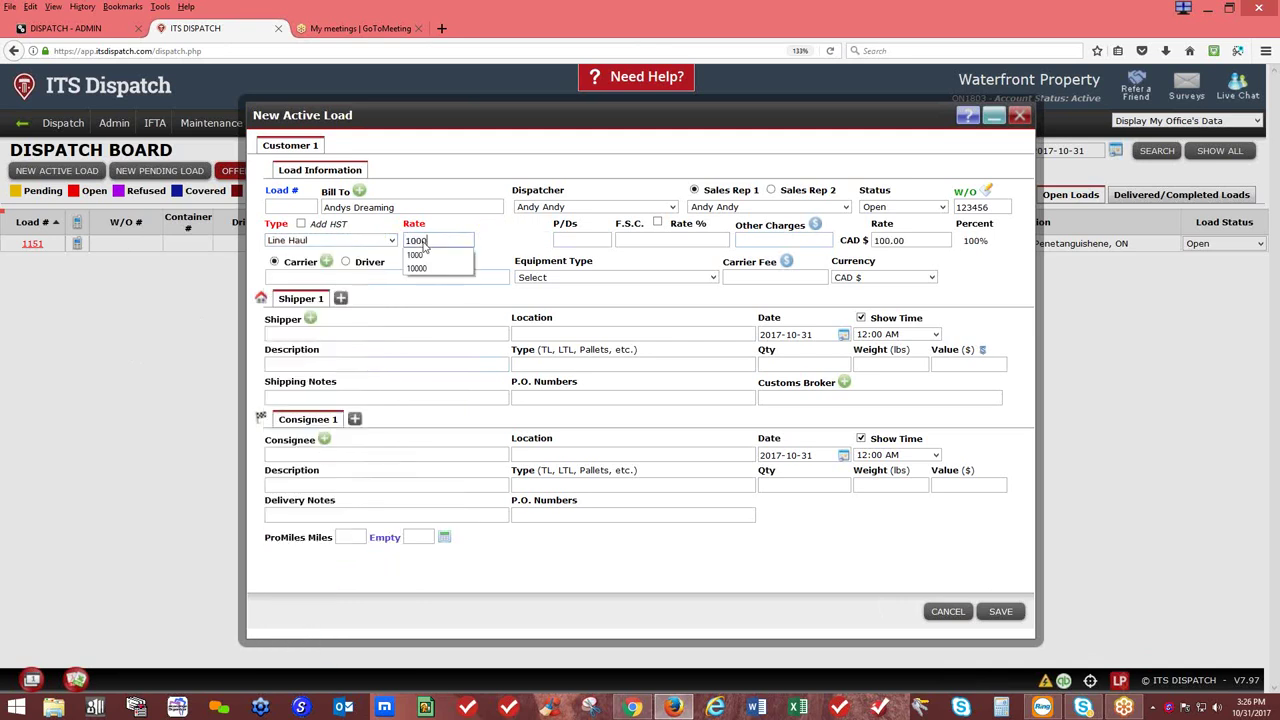
click(516, 234)
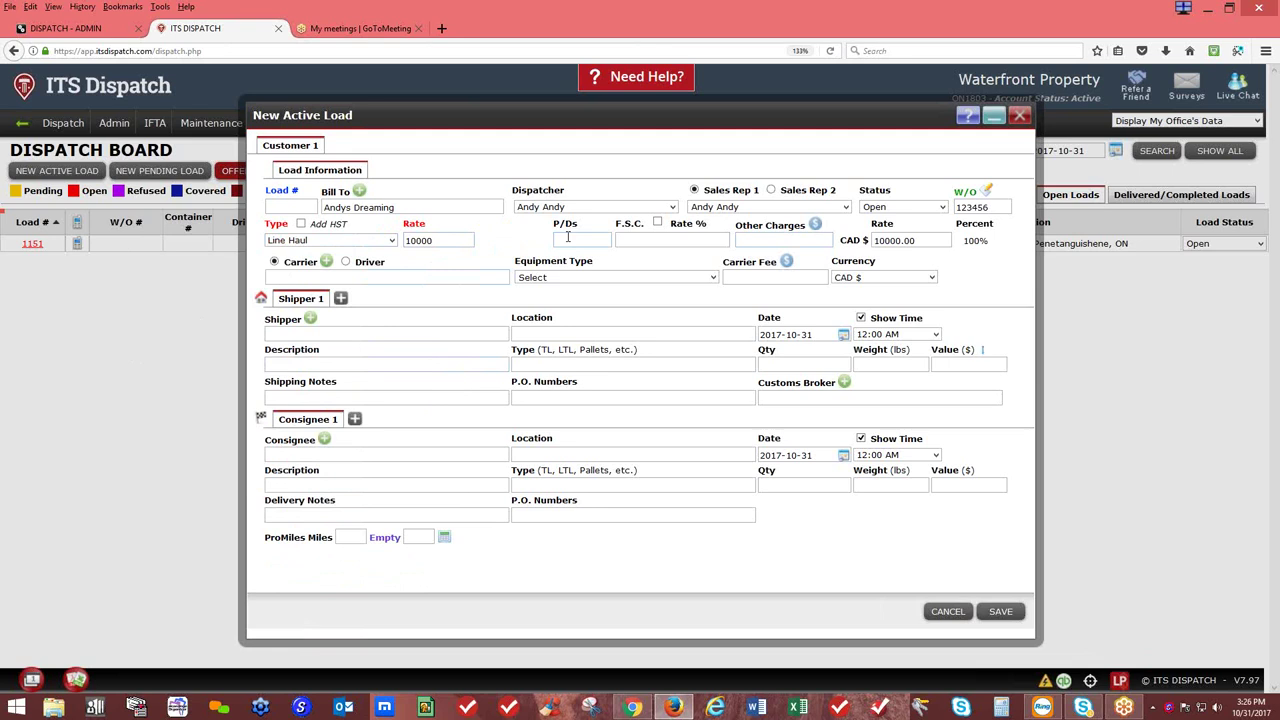
click(568, 238)
text(500)
- Set an 18% fuel surcharge using the Rate % option
click(657, 222)
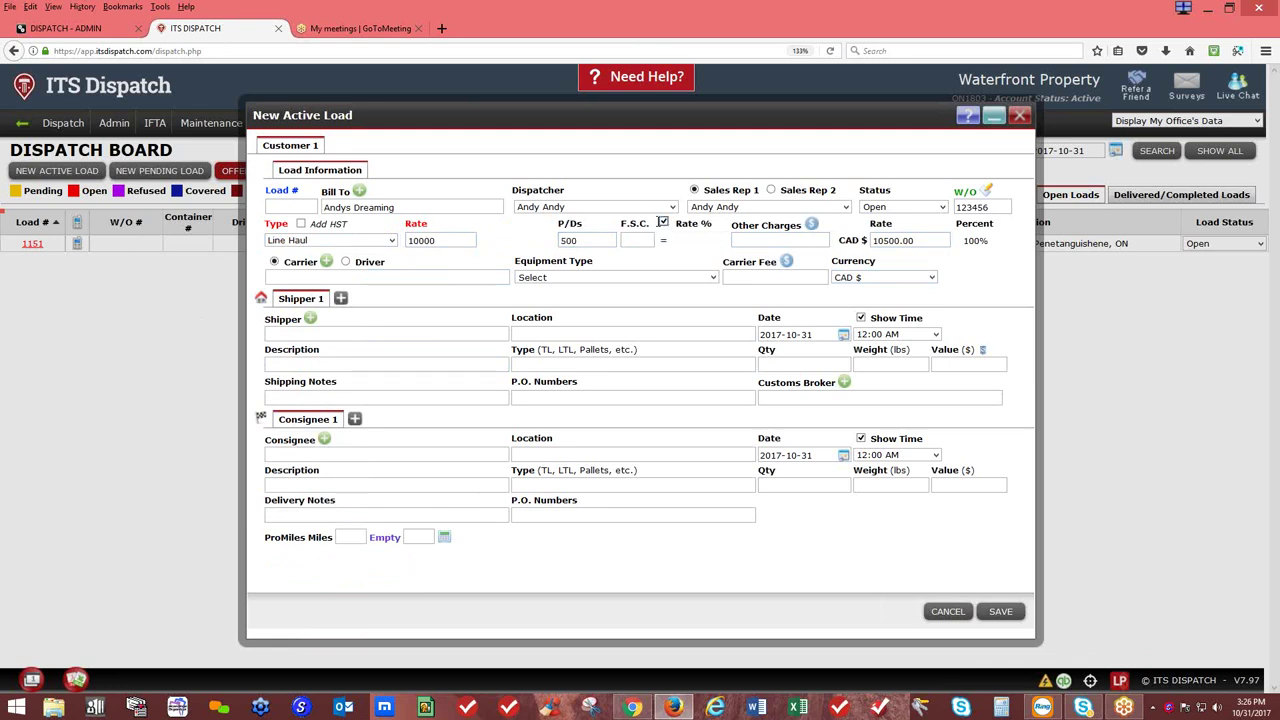
click(663, 222)
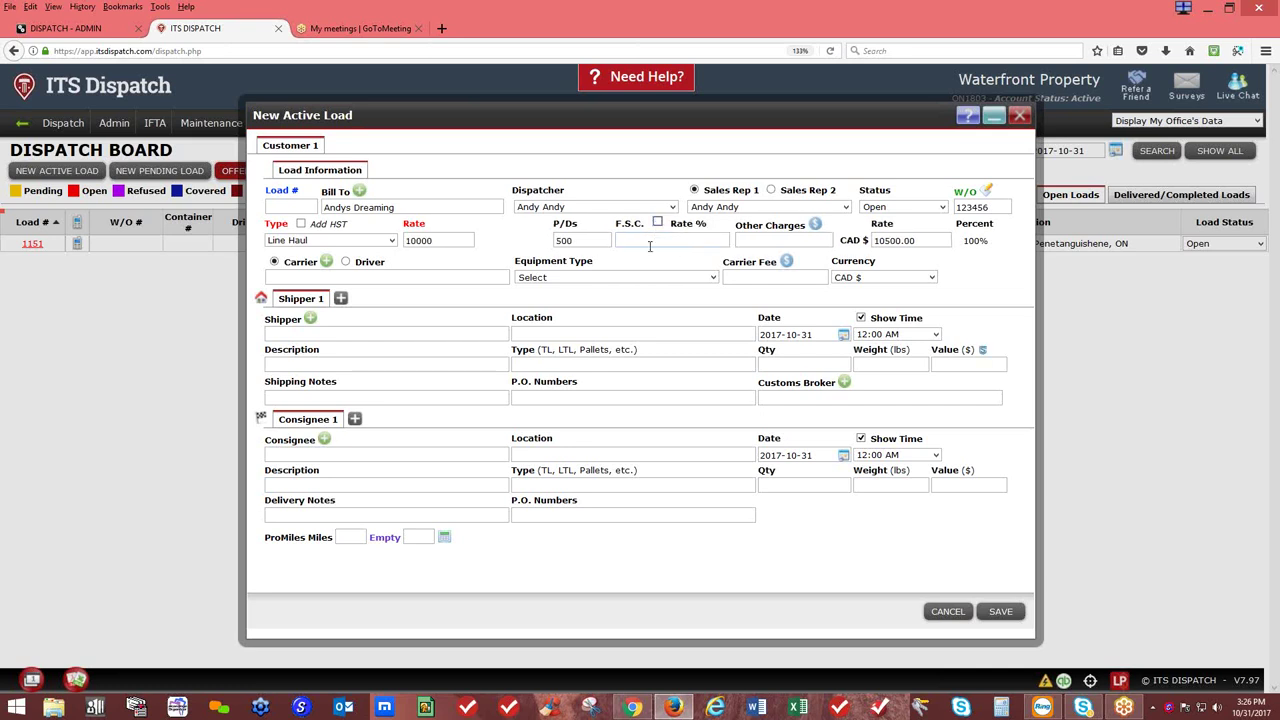
click(657, 222)
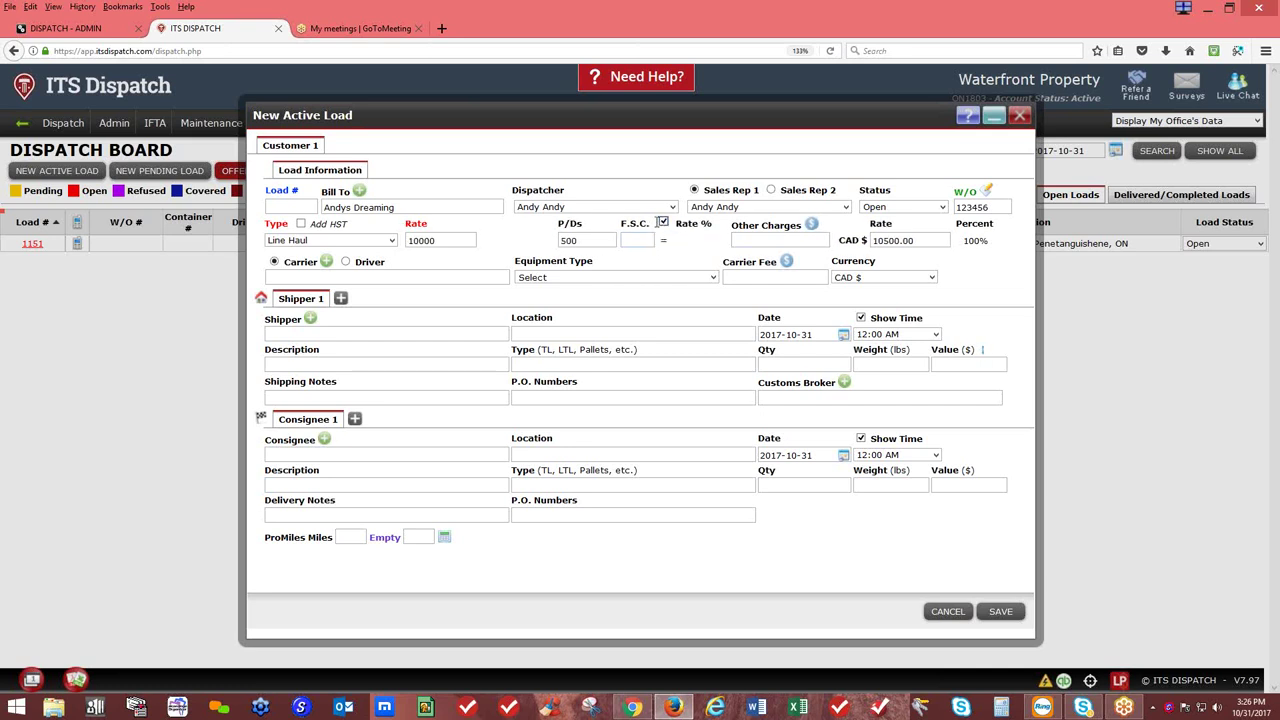
click(636, 241)
text(18)
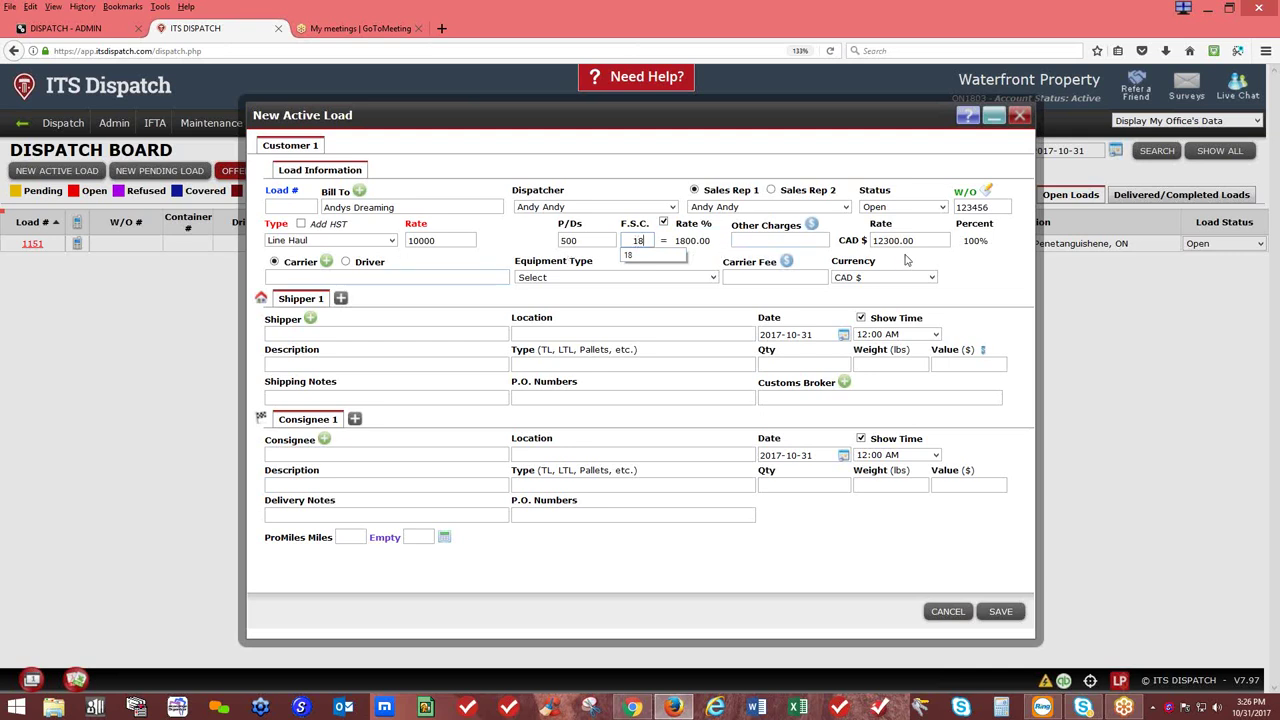
click(825, 256)
- Add a 'lumper fees' other charge of 100 to the load
click(811, 225)
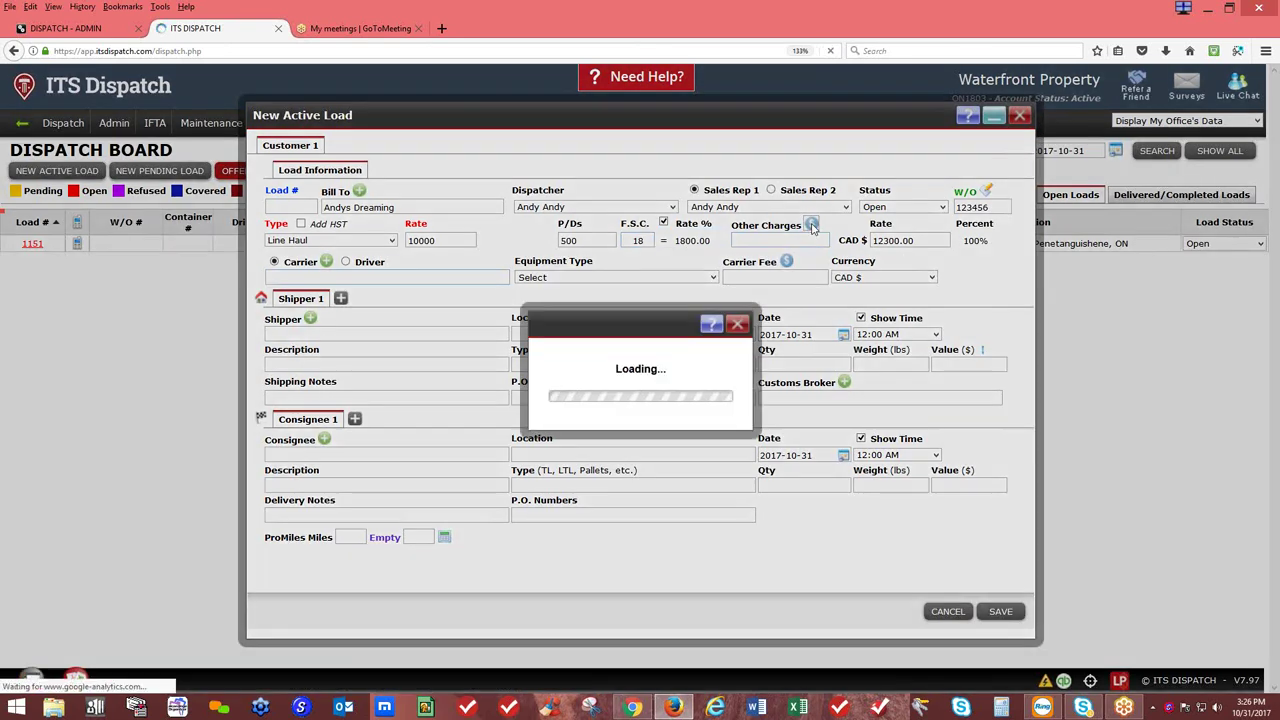
click(502, 310)
text(lumper fees)
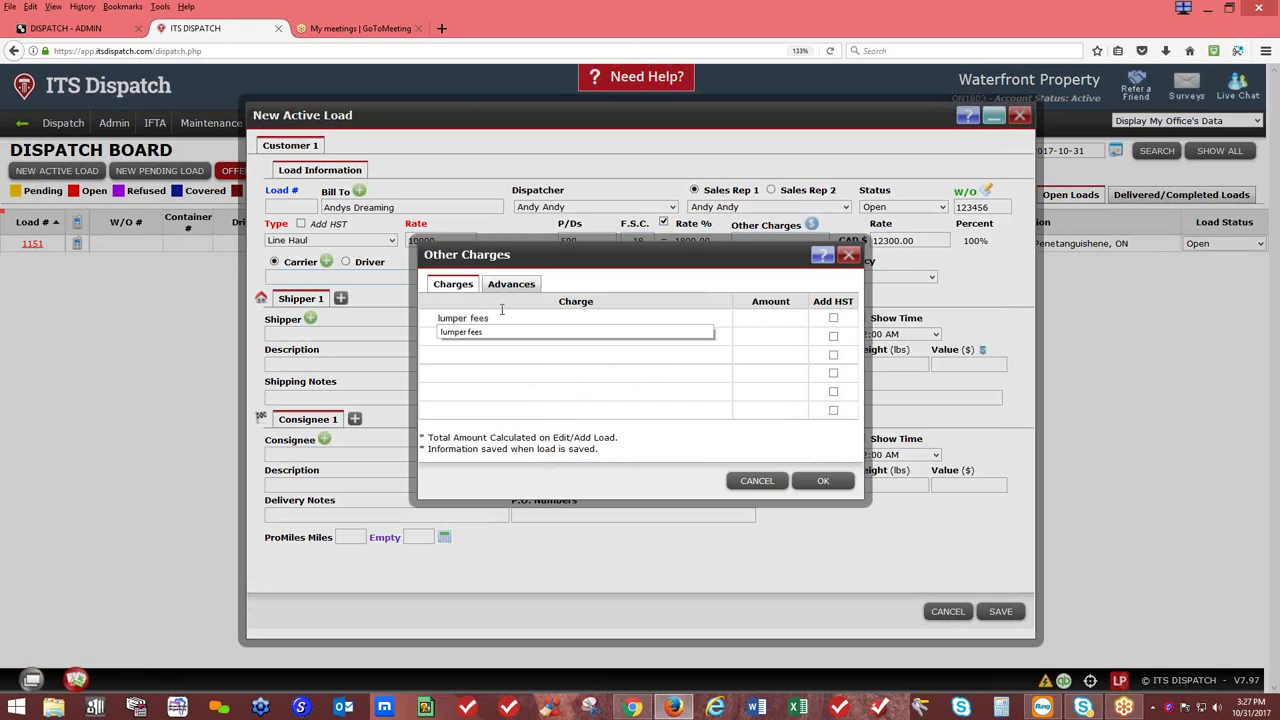
click(756, 320)
text(100)
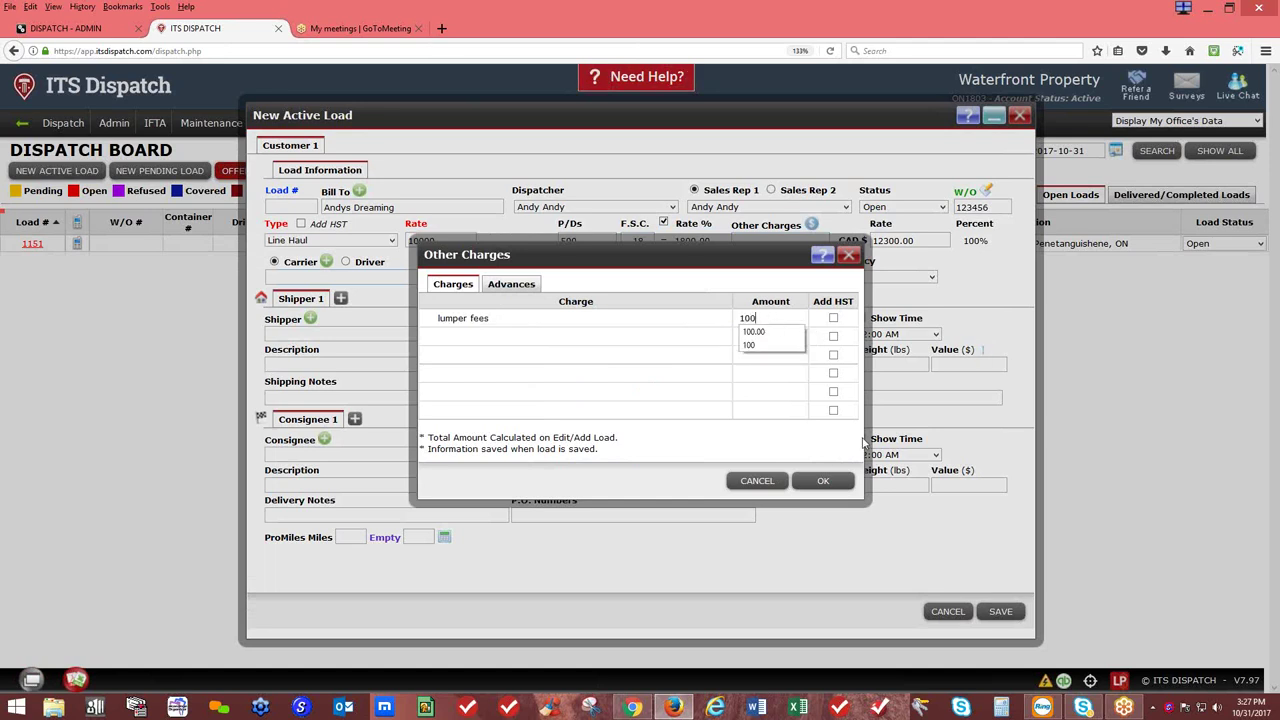
click(826, 480)
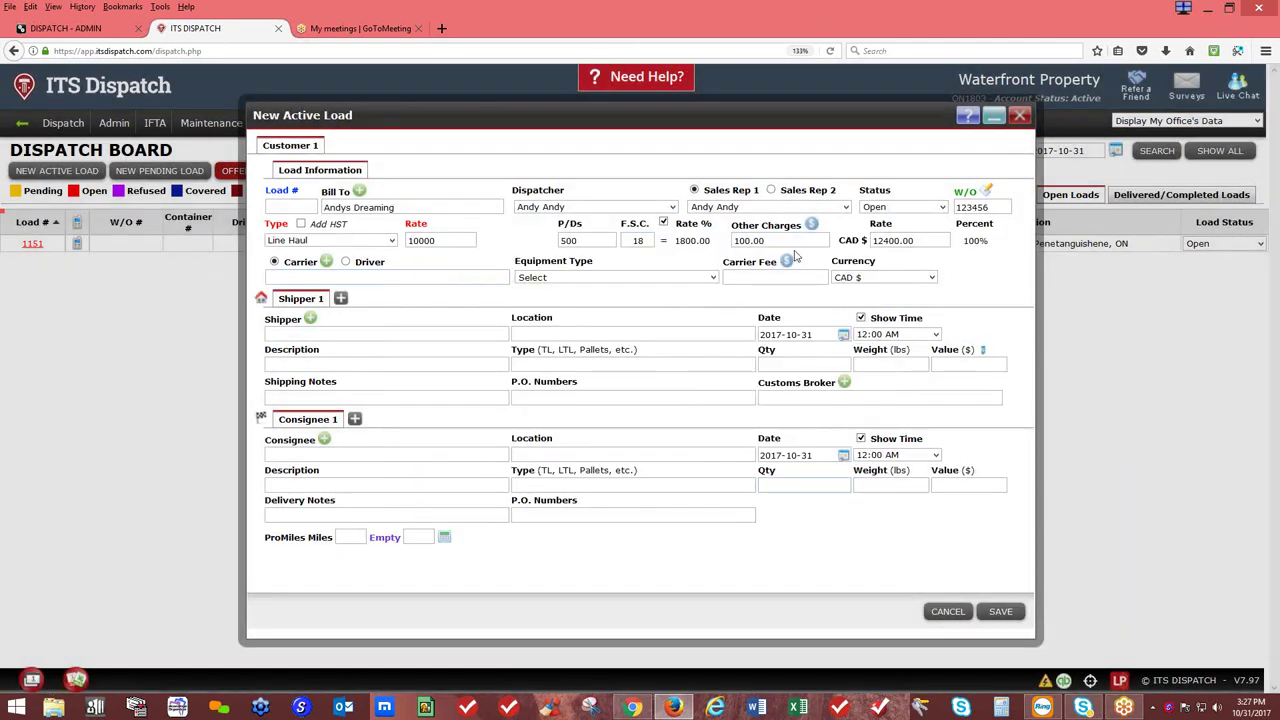
- Review the other charges and Advances tab, keeping the lumper fees
click(812, 225)
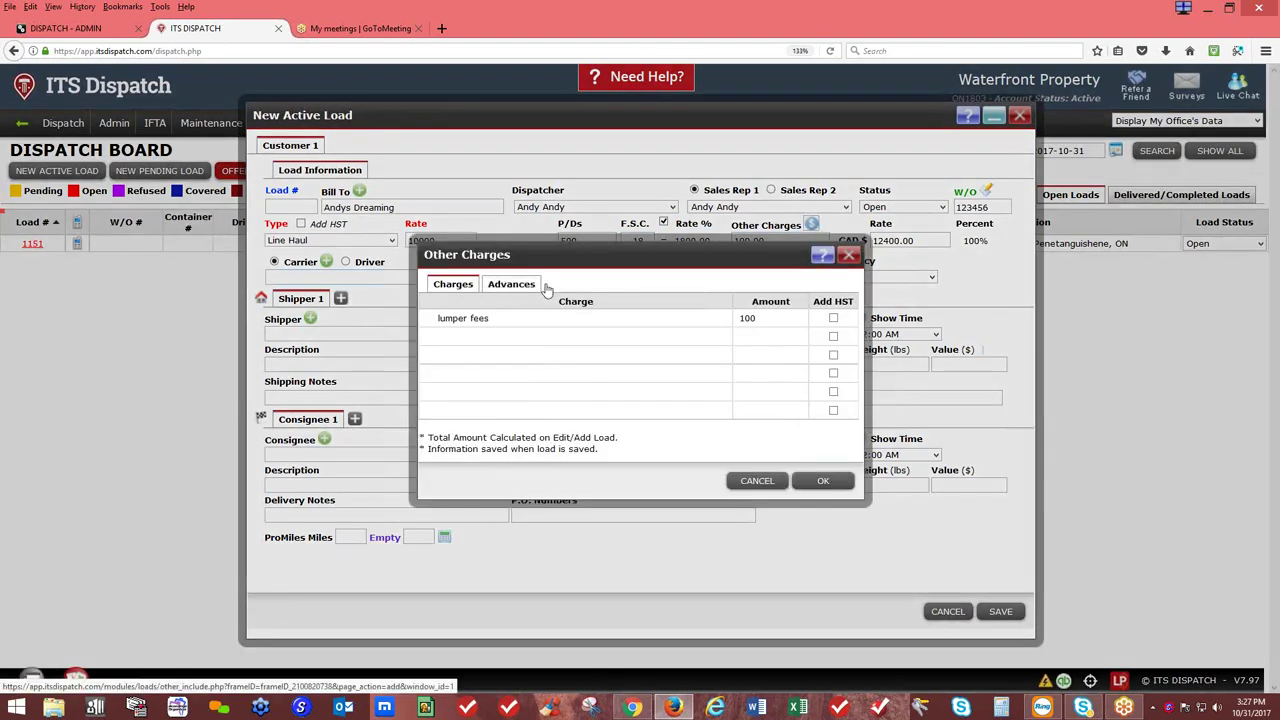
click(545, 287)
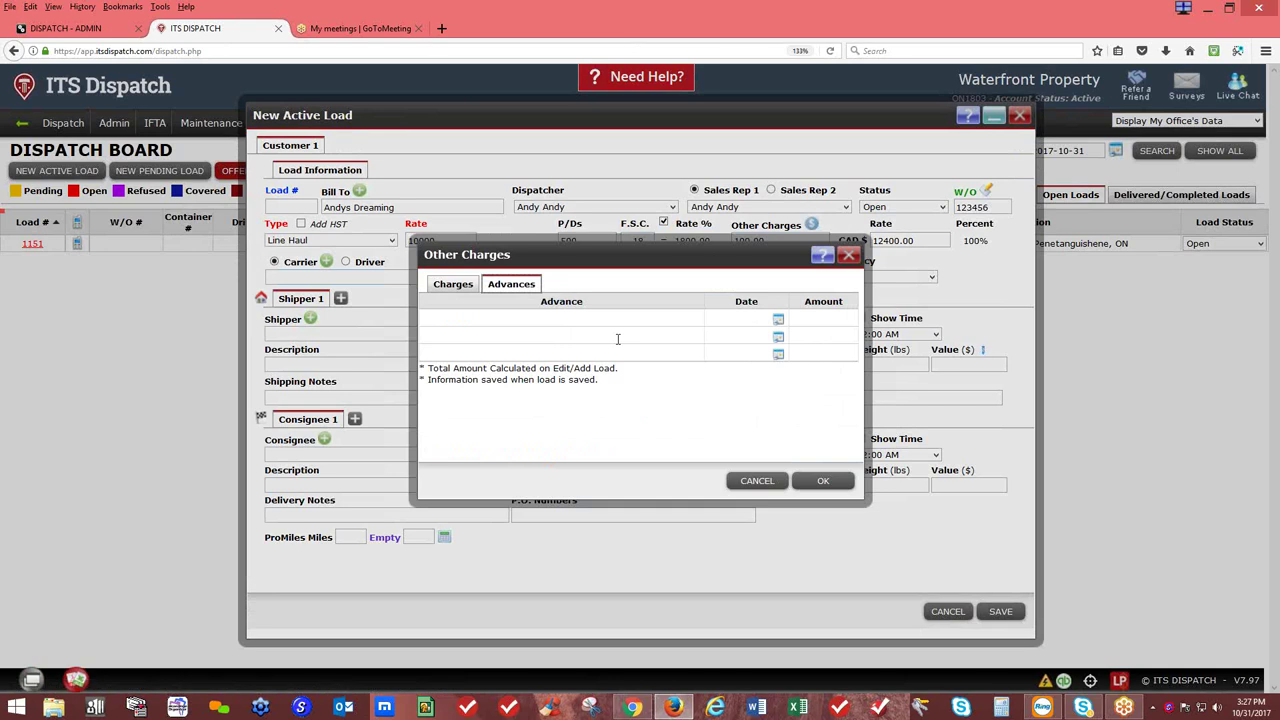
click(472, 287)
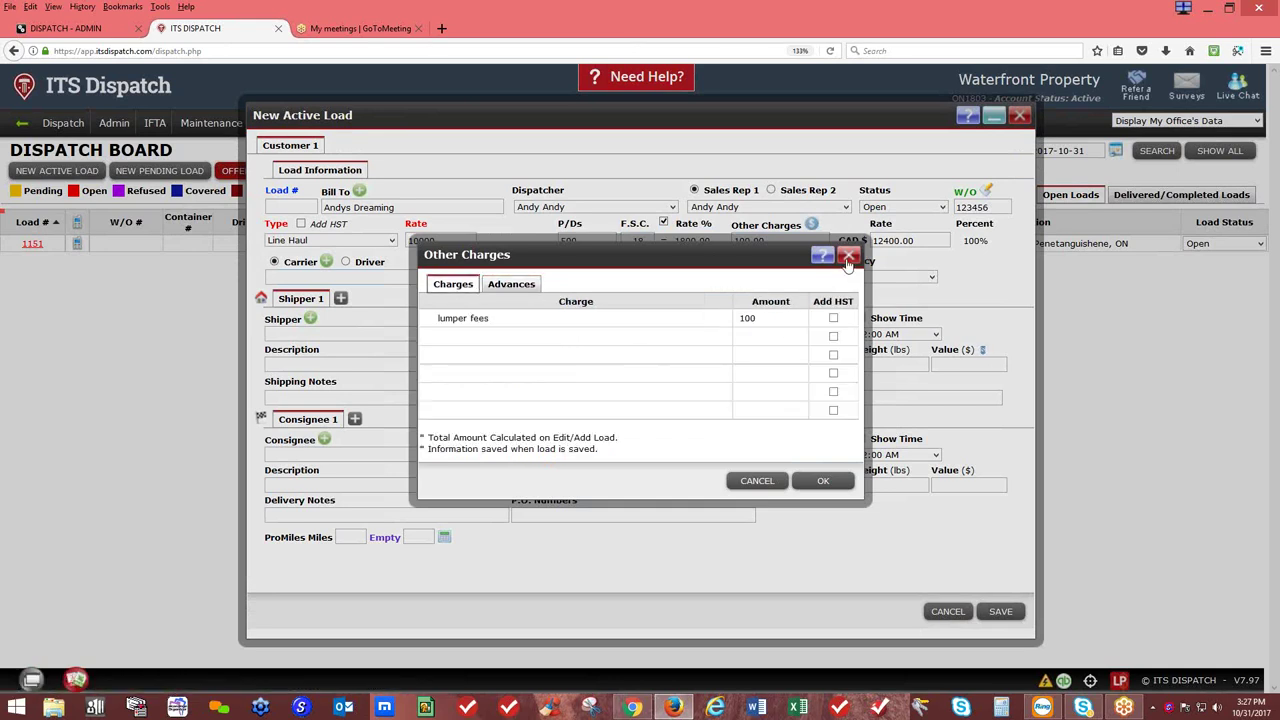
click(826, 481)
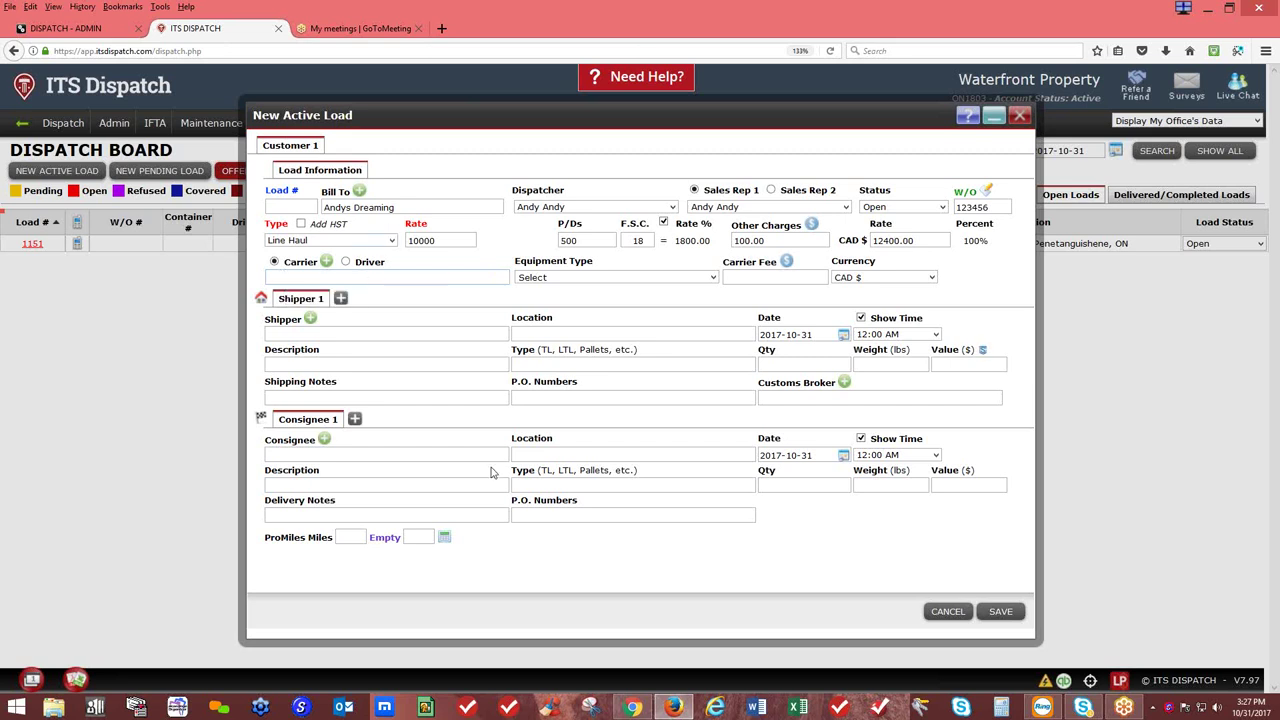
- Set the carrier to Assign Later and equipment type to Boat Hauling Trailer
click(330, 277)
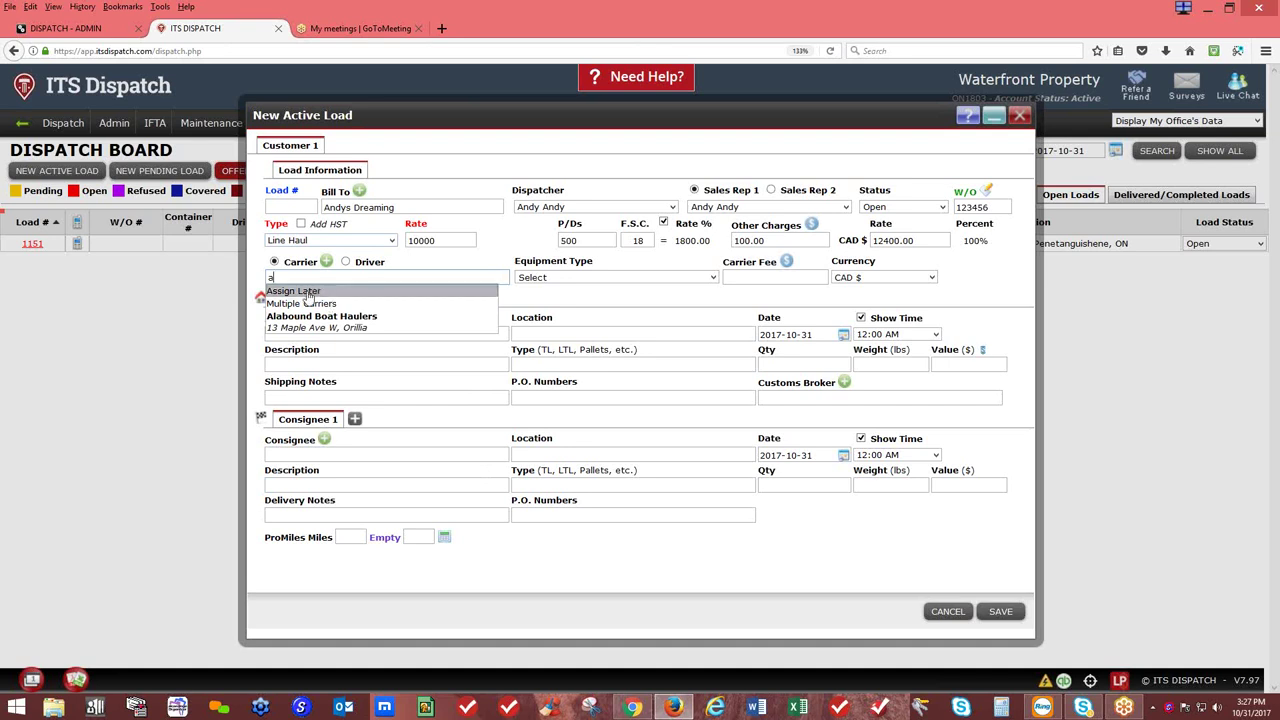
click(308, 292)
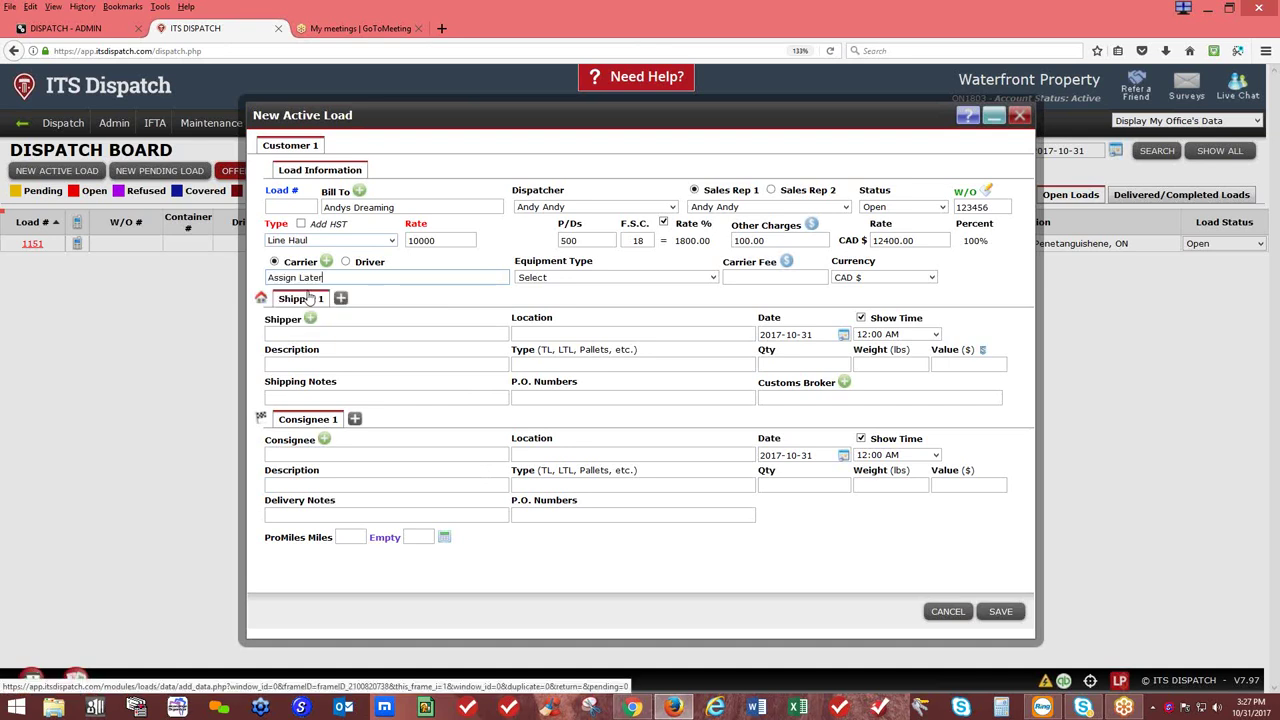
click(532, 278)
click(543, 622)
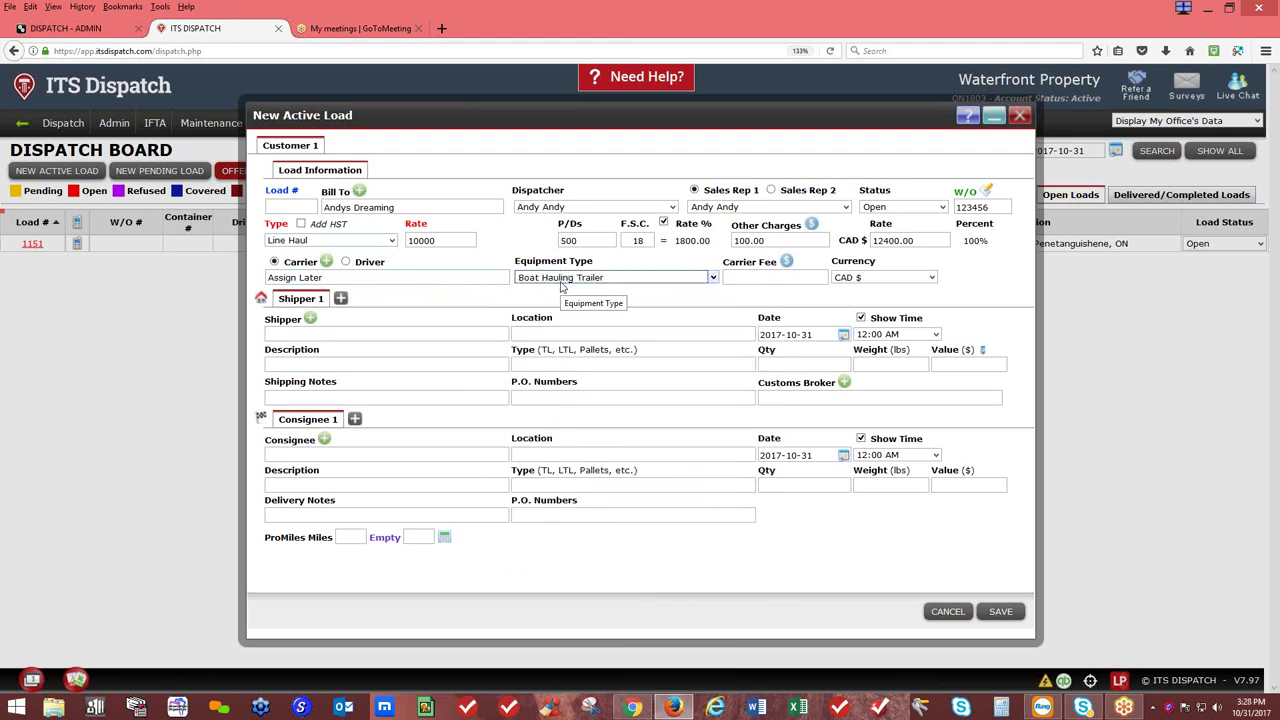
- Enter carrier fee rate 8500, picks/drops 500 and F.S.C. 1800
click(786, 261)
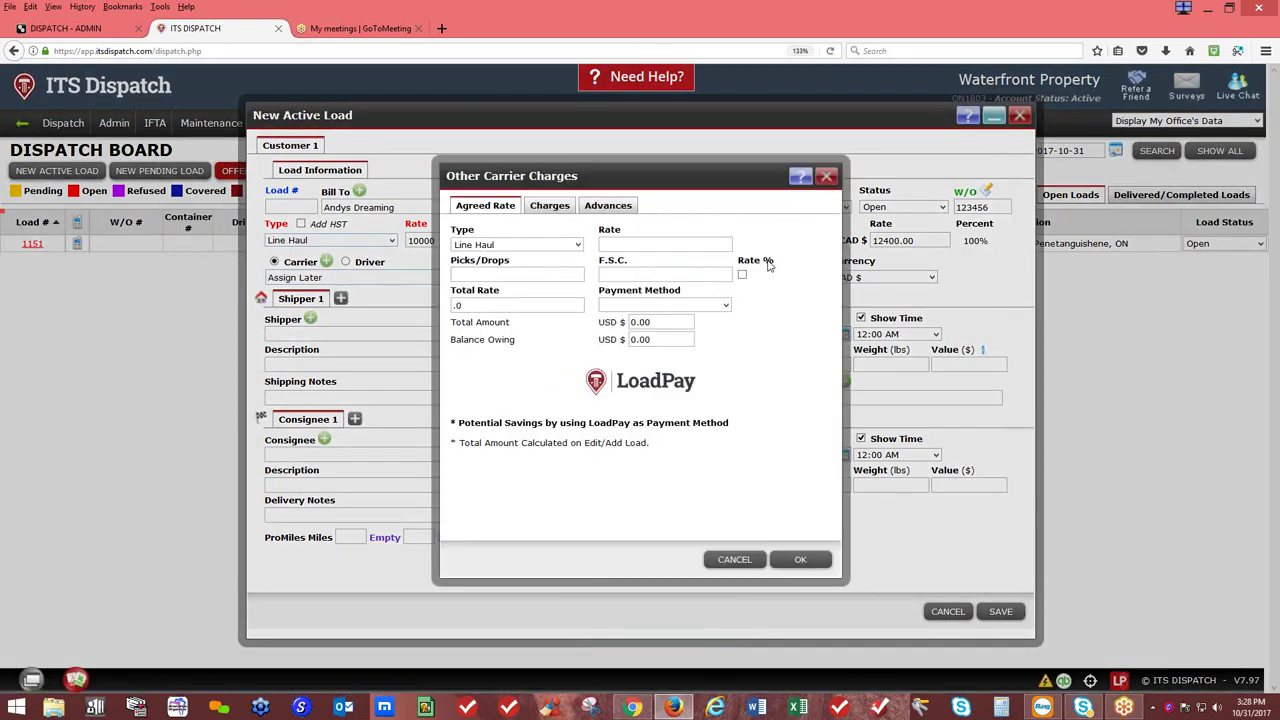
drag(520, 186, 588, 197)
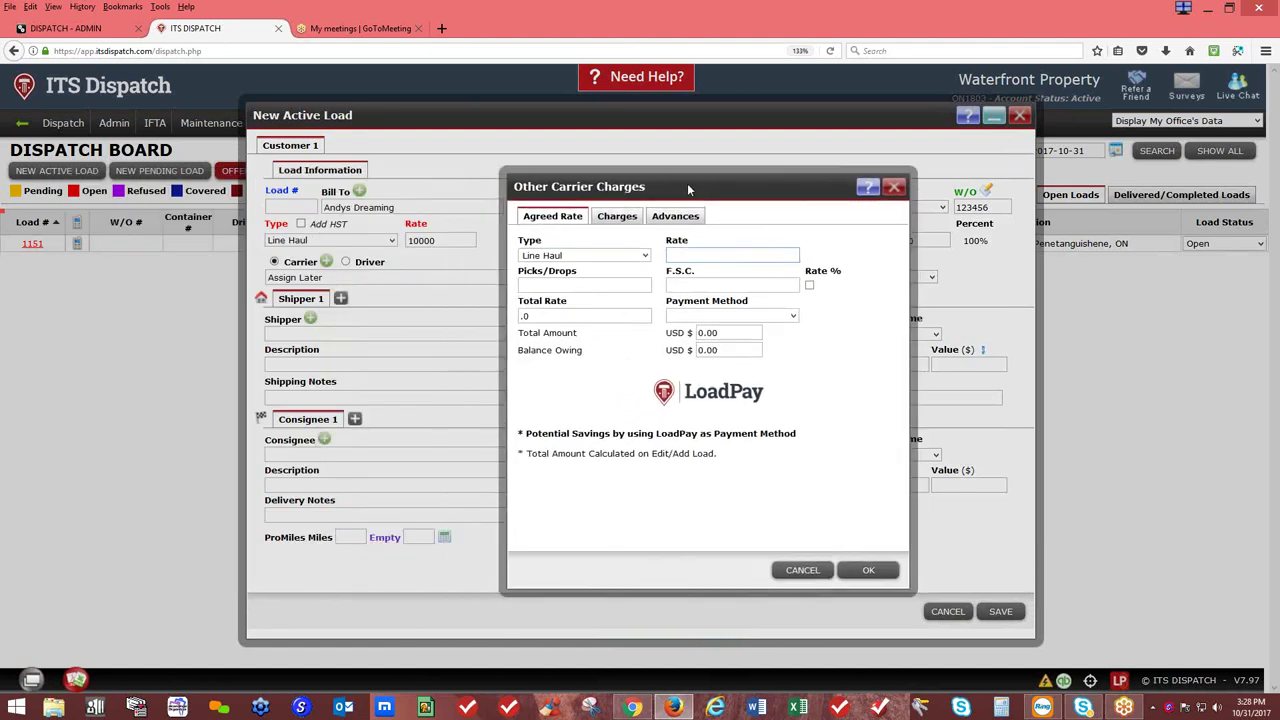
drag(687, 183, 675, 181)
text(8500)
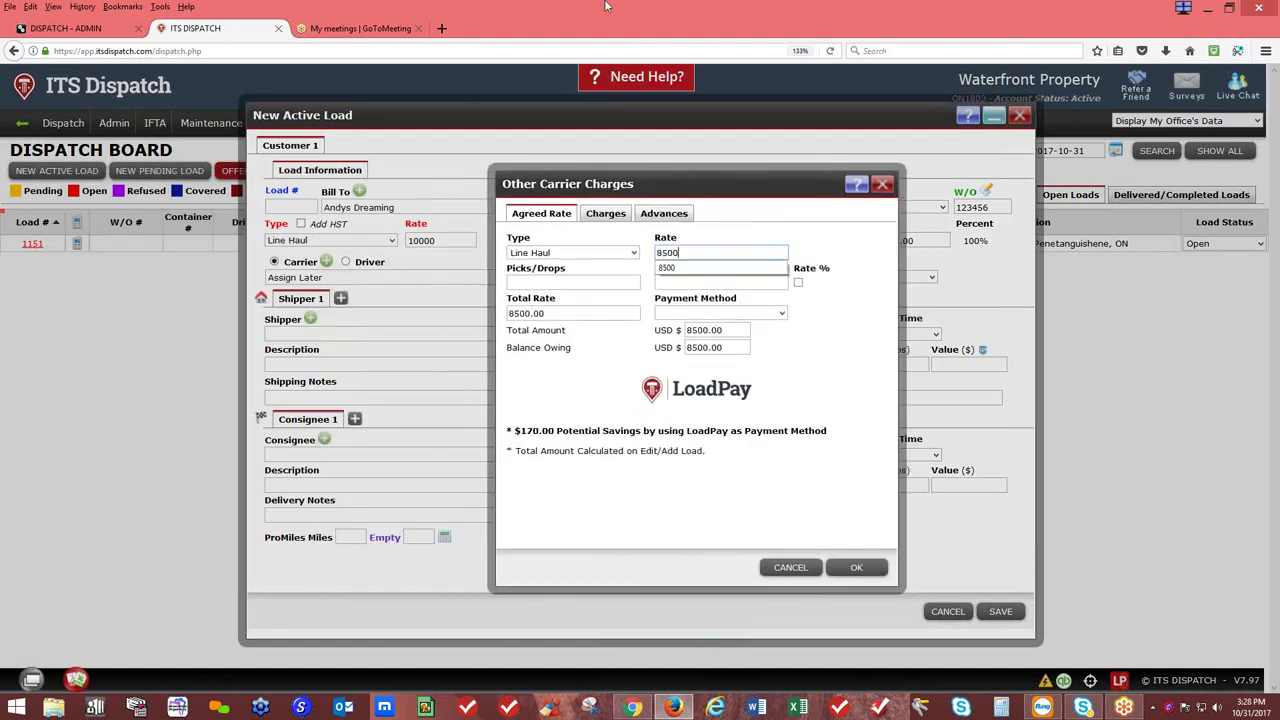
click(760, 220)
click(609, 284)
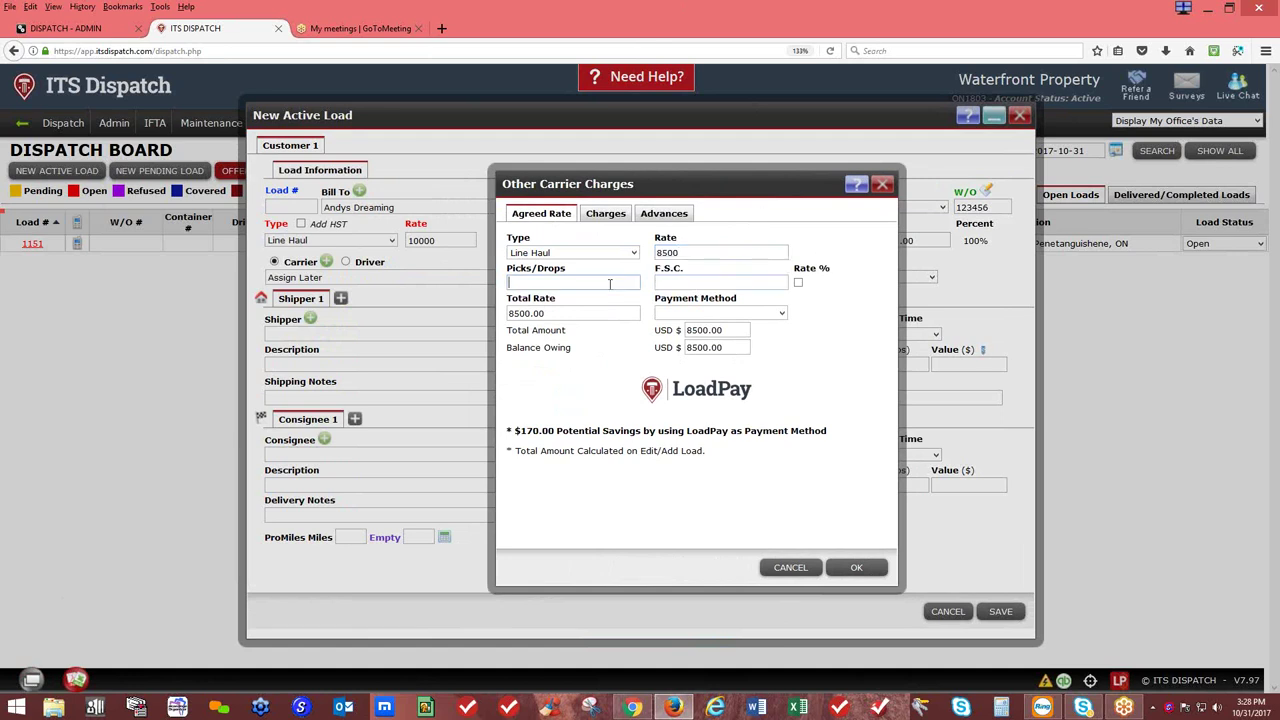
text(500)
click(688, 280)
text(1800)
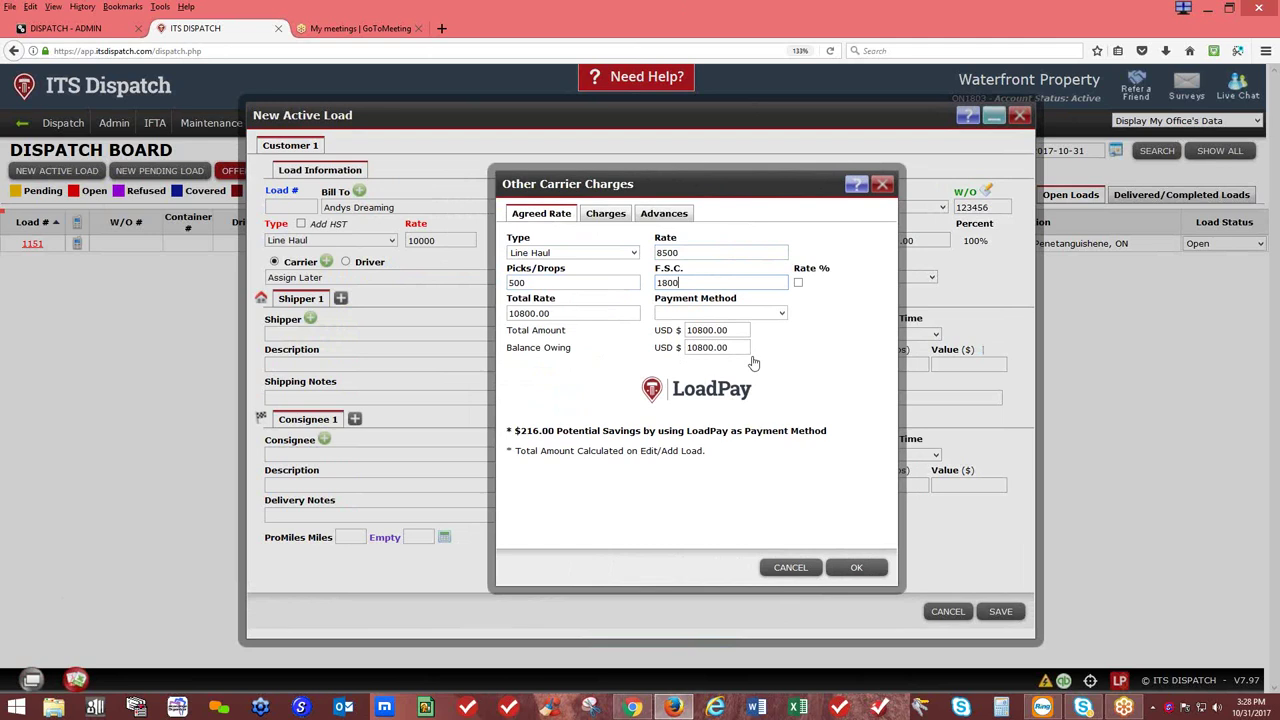
click(866, 569)
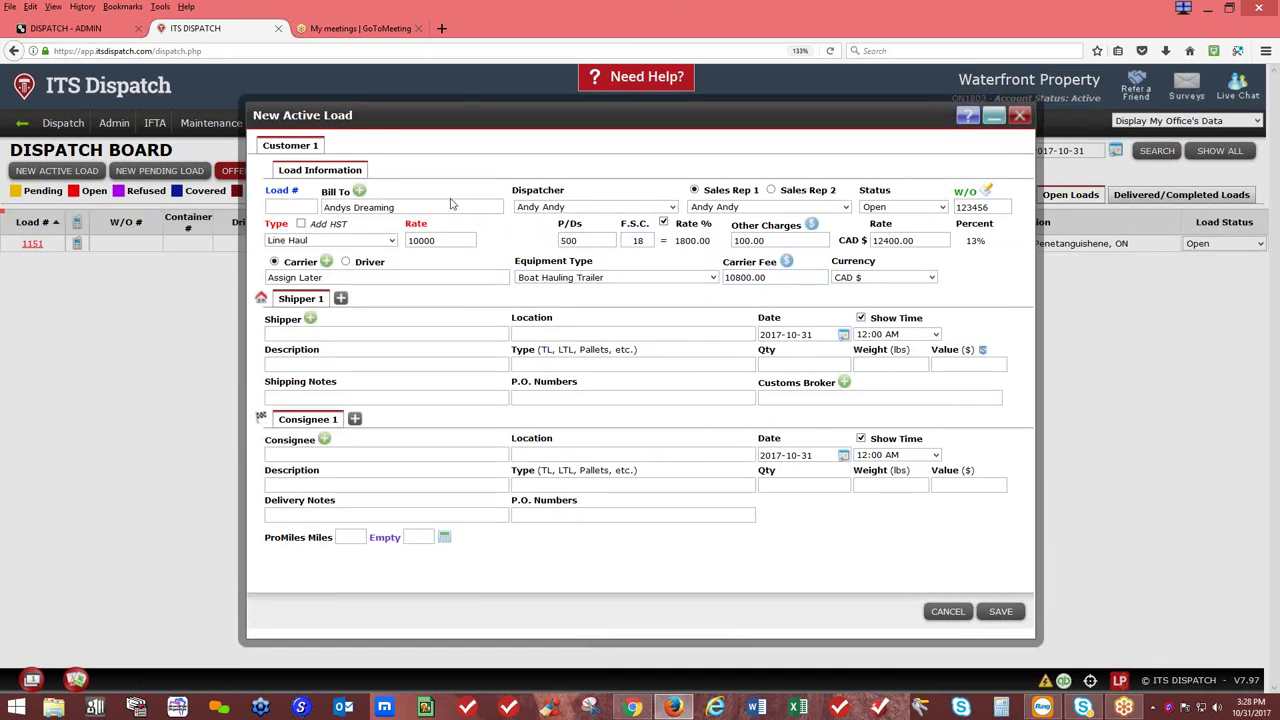
- Set shipper Viking Yacht Sales FL with pickup 2017-10-25 at 05:00 AM
click(311, 320)
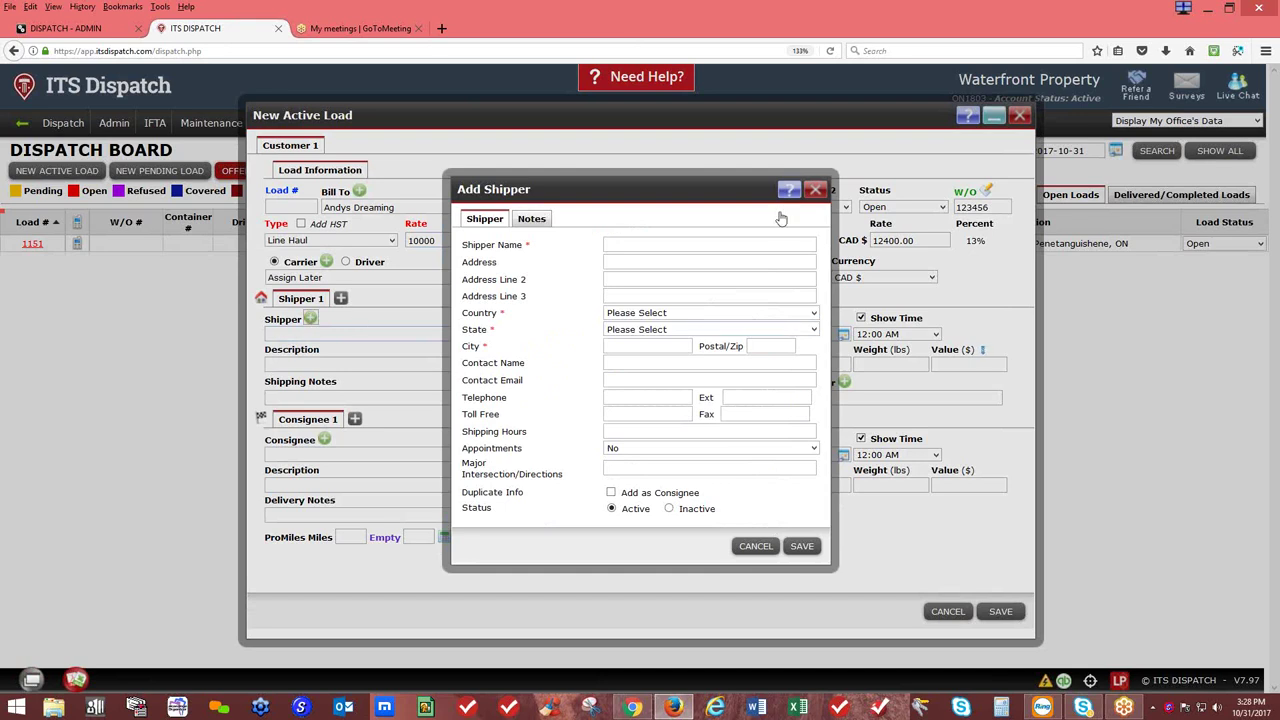
click(816, 190)
click(289, 333)
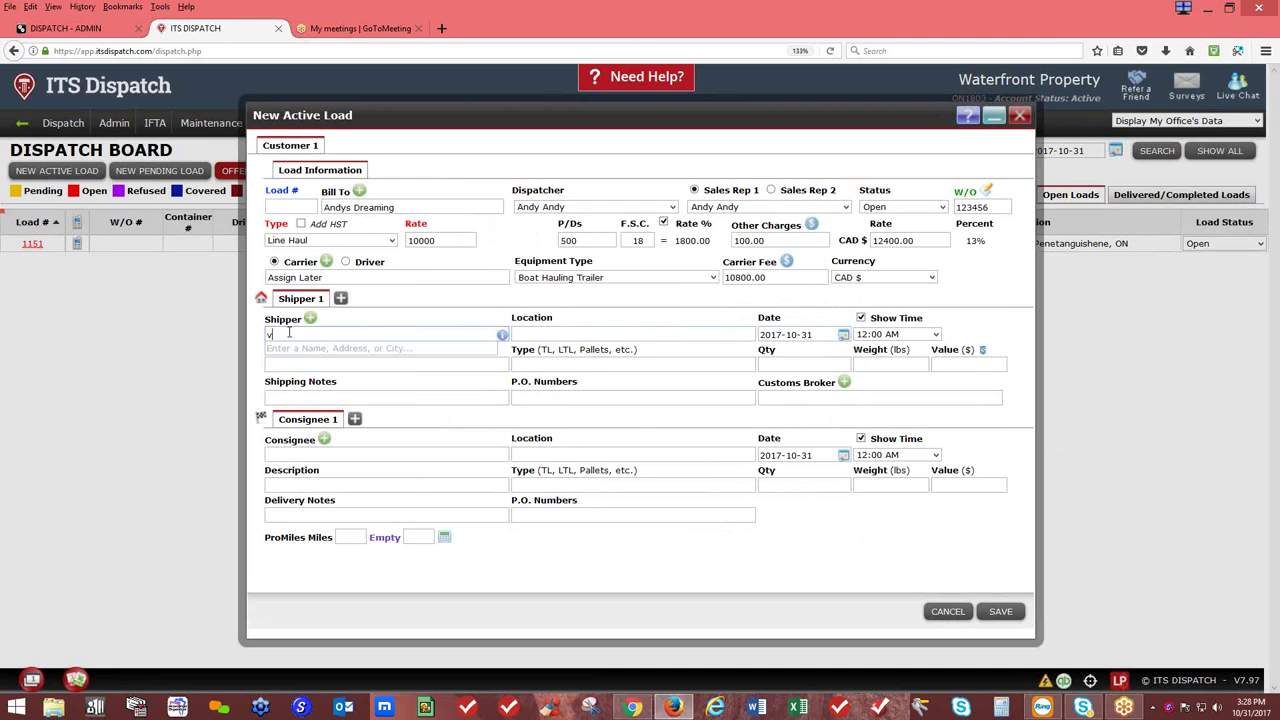
text(vik)
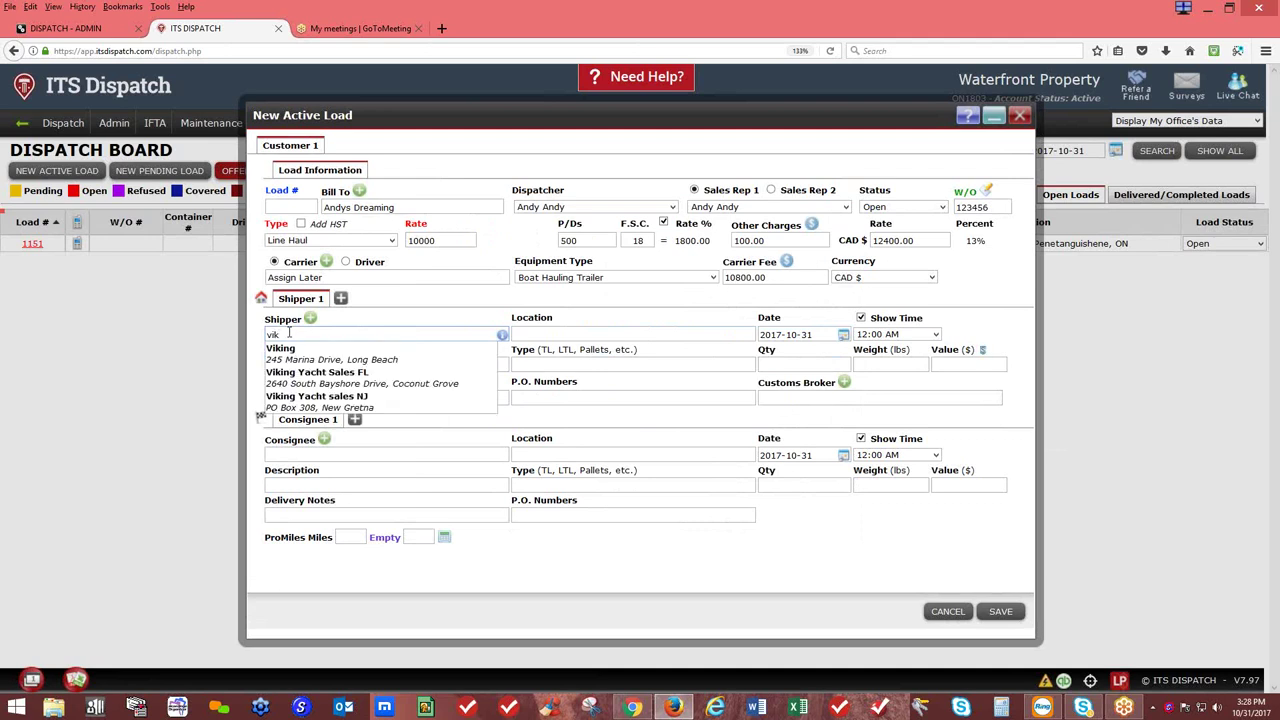
click(335, 376)
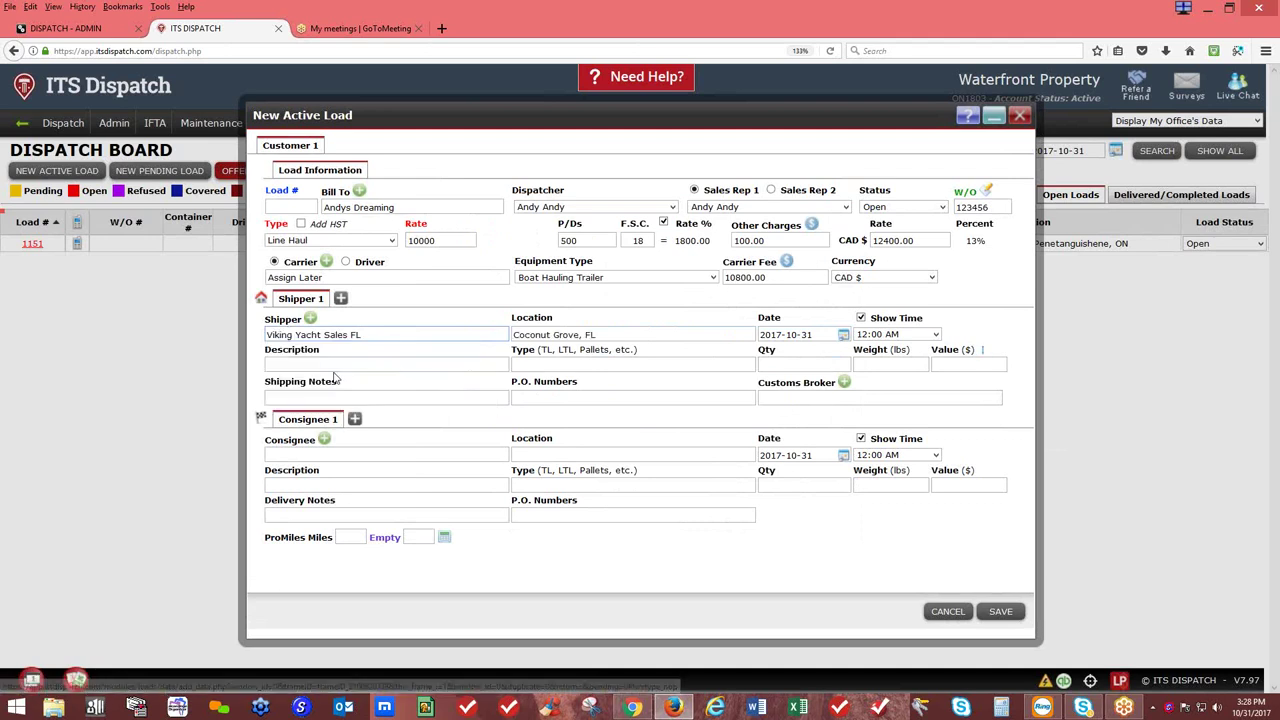
click(843, 336)
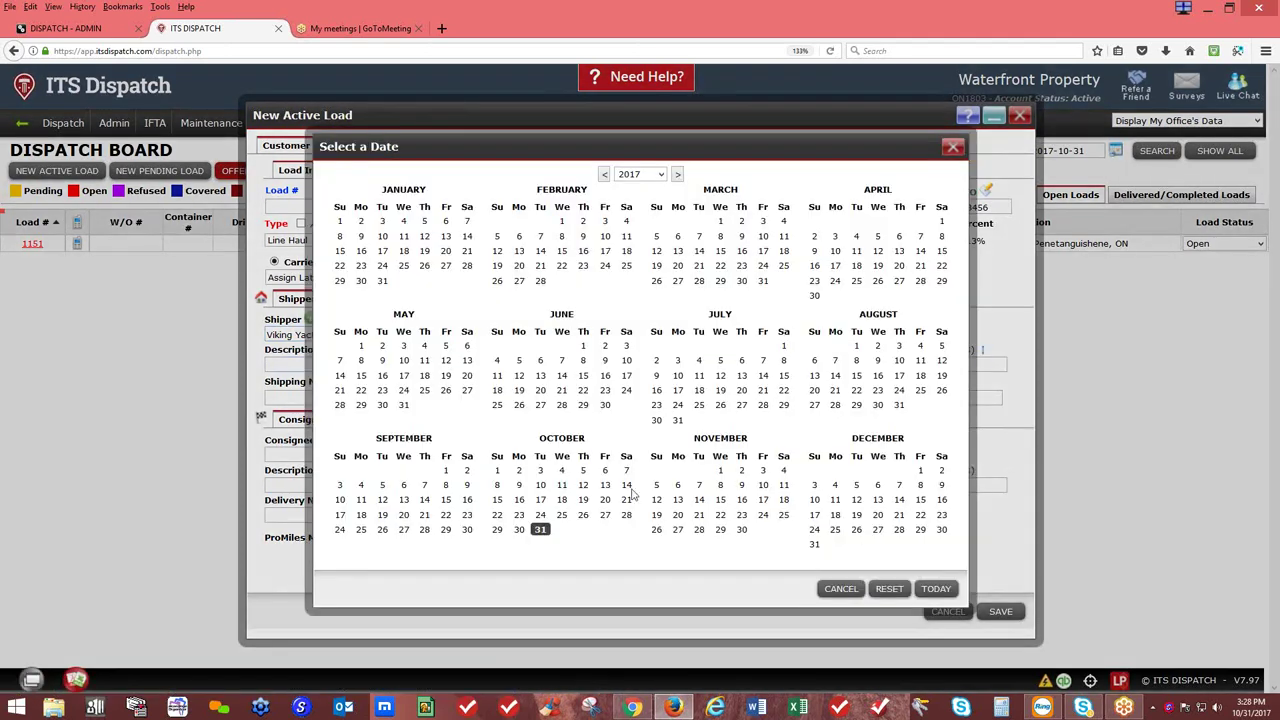
click(562, 516)
click(896, 338)
scroll(884, 480, down, 5)
click(884, 488)
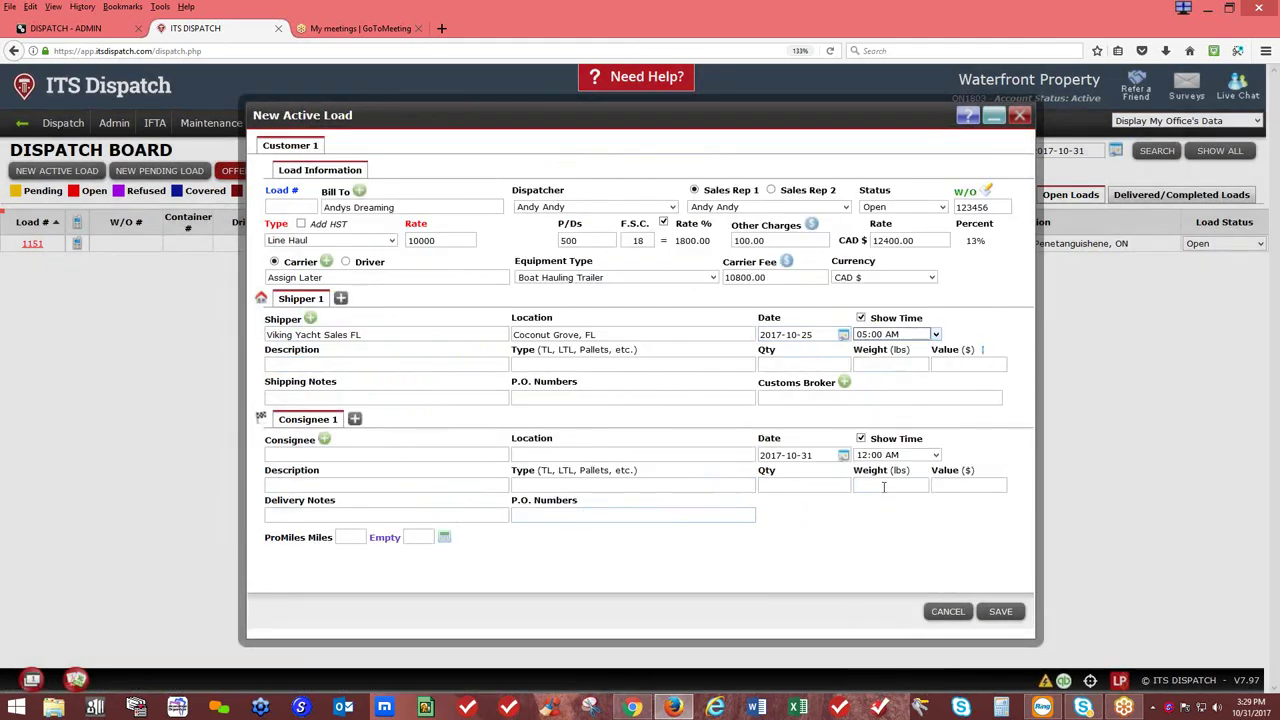
- Fill the shipper cargo line: 56 Viking, type tl, qty 1, 68000 lbs; decline Cargo Shield
click(460, 361)
text(56)
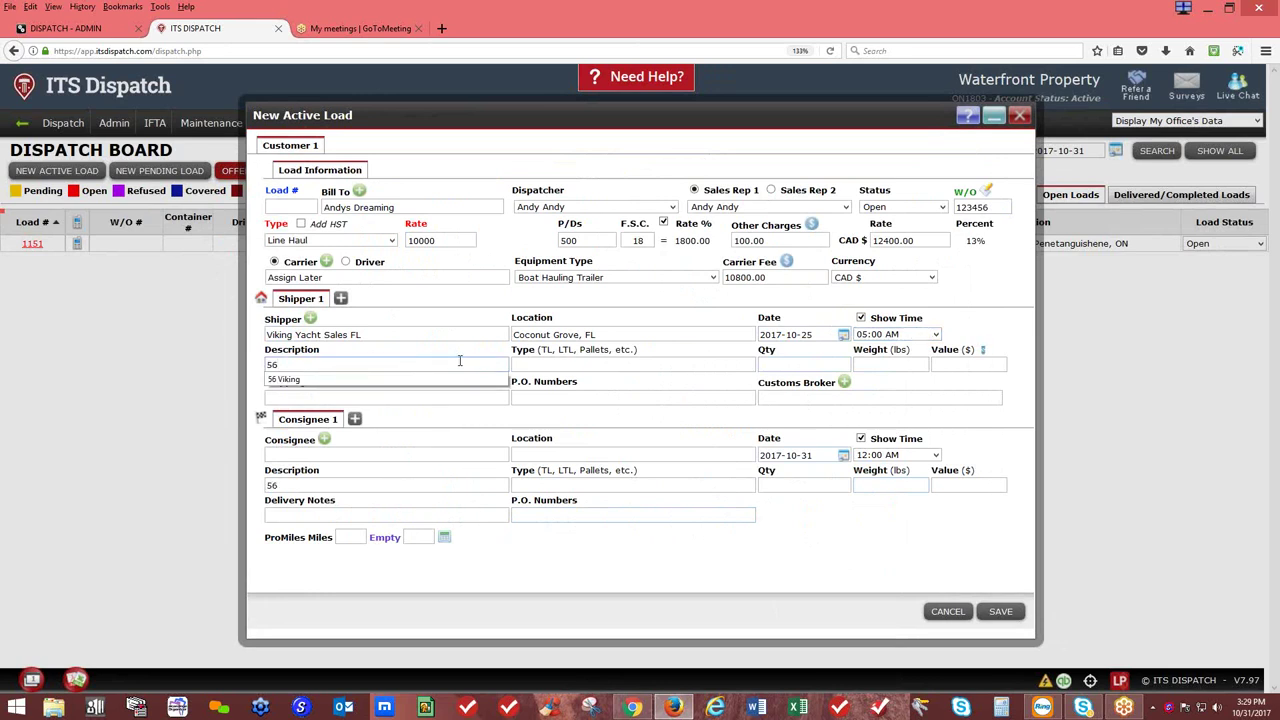
click(433, 378)
click(536, 366)
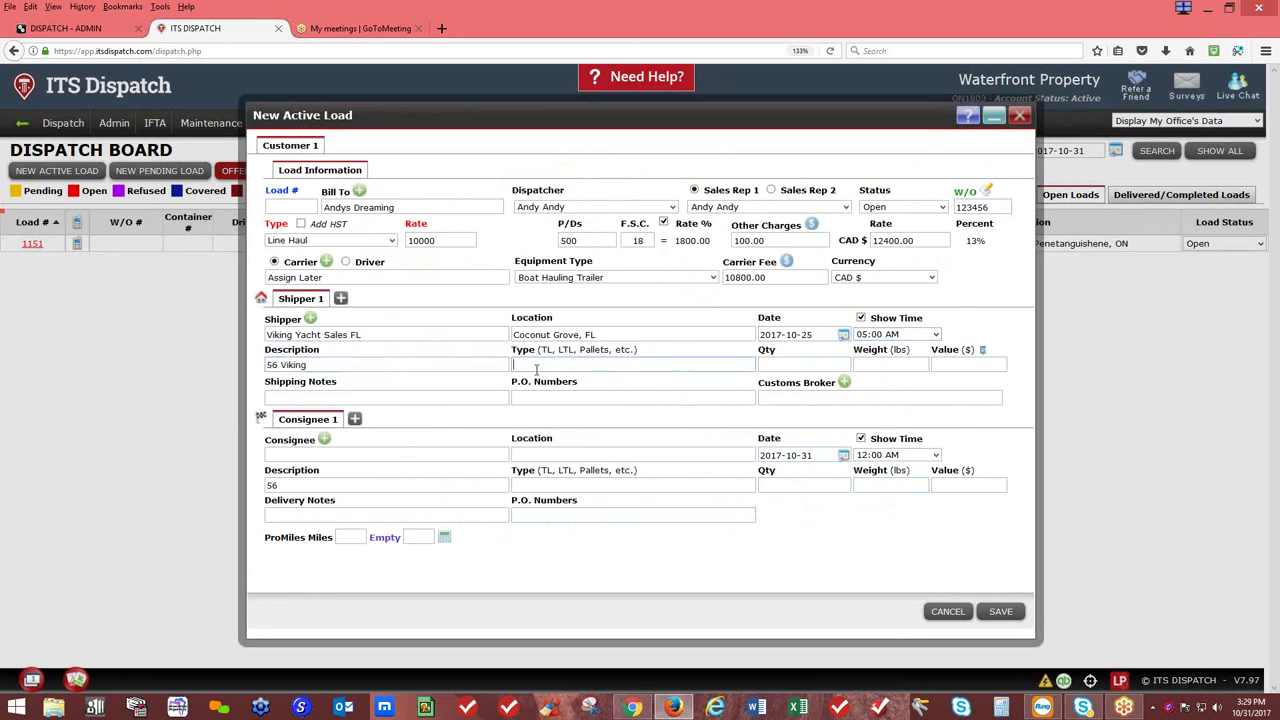
text(tl)
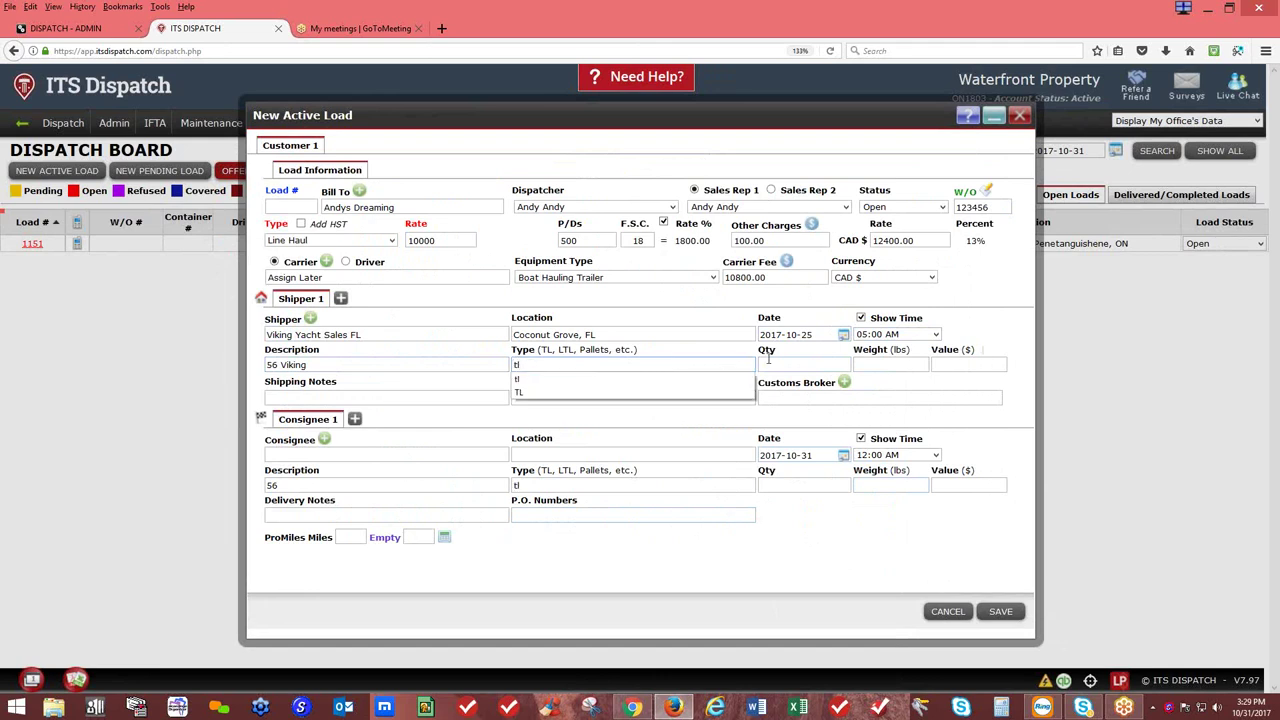
click(777, 364)
text(1)
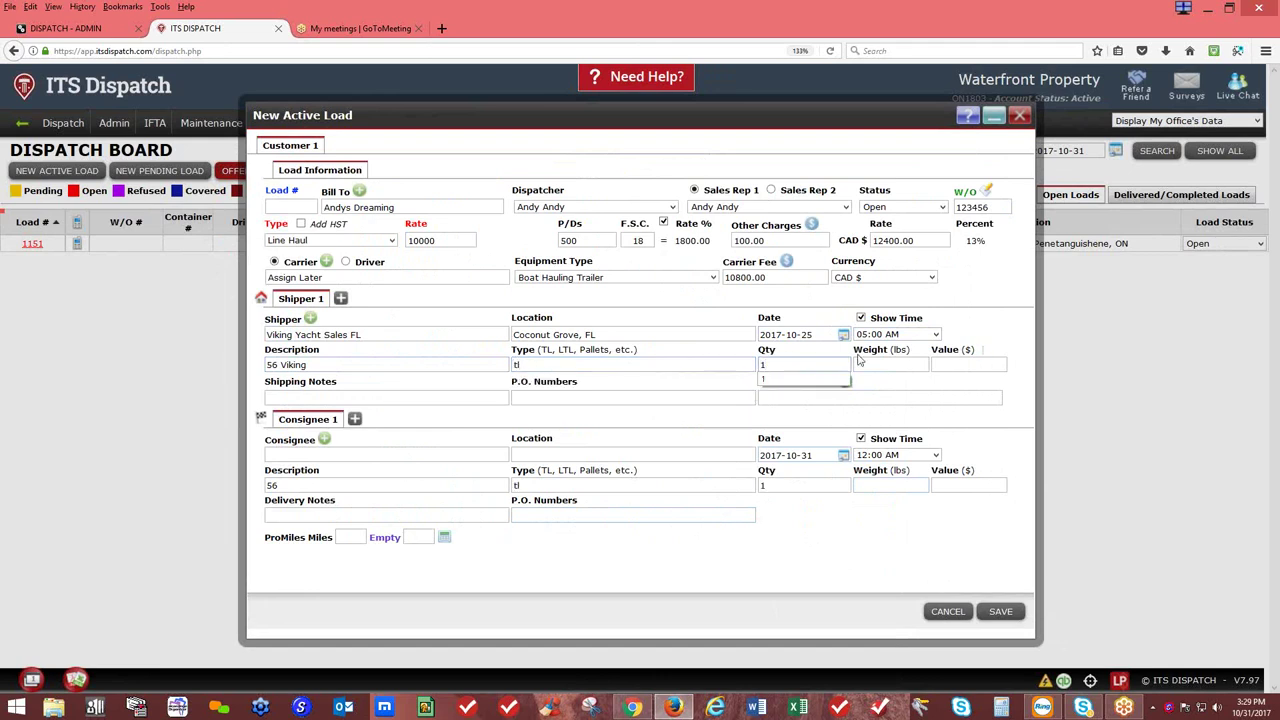
click(878, 364)
text(6)
click(868, 379)
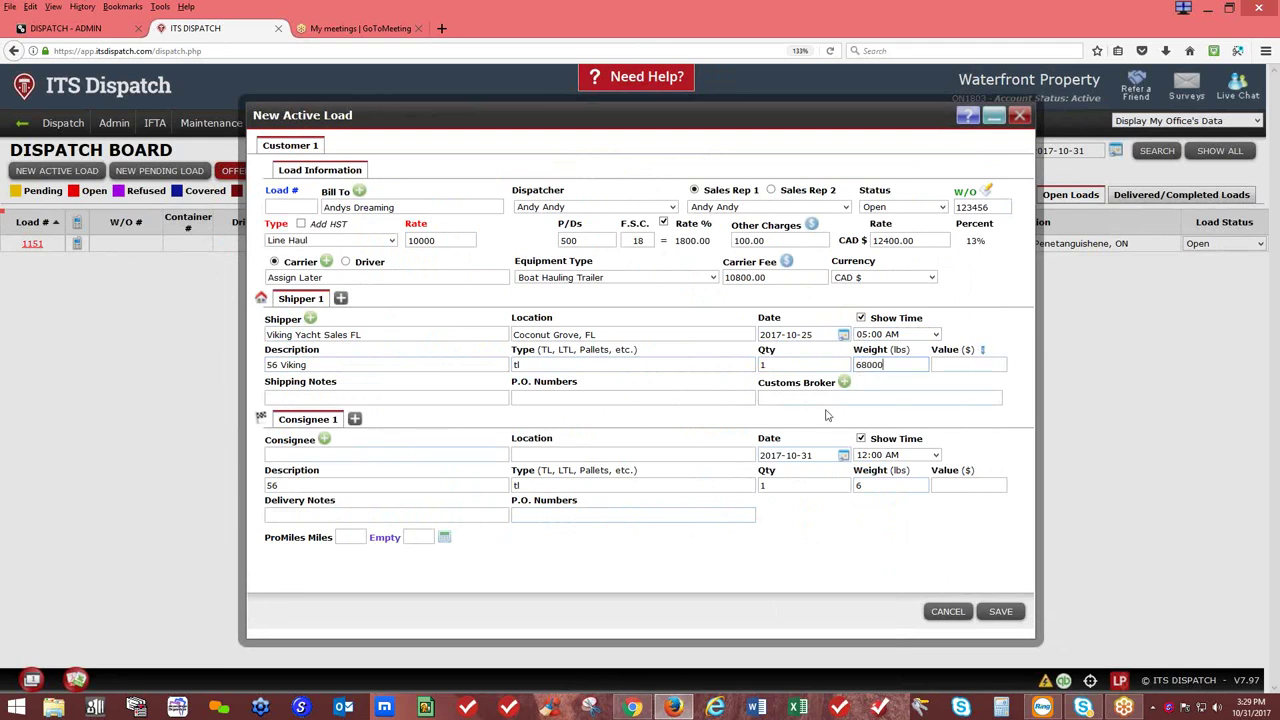
click(982, 355)
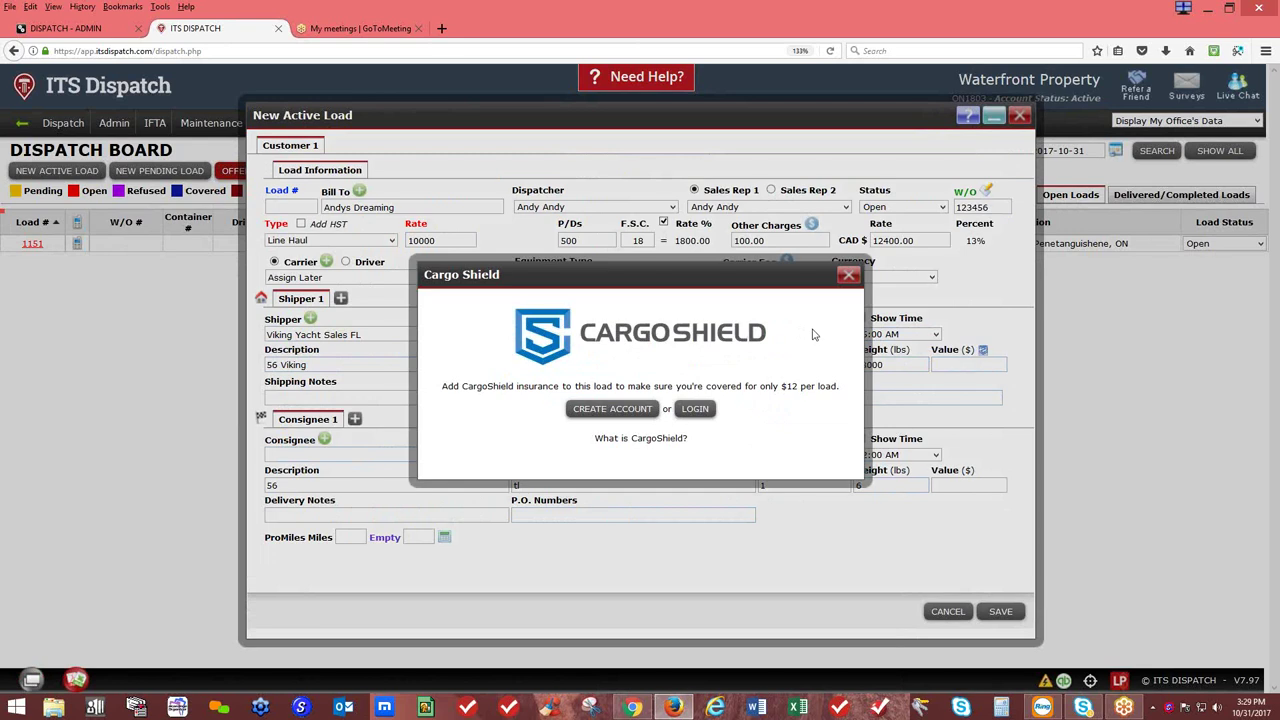
click(848, 275)
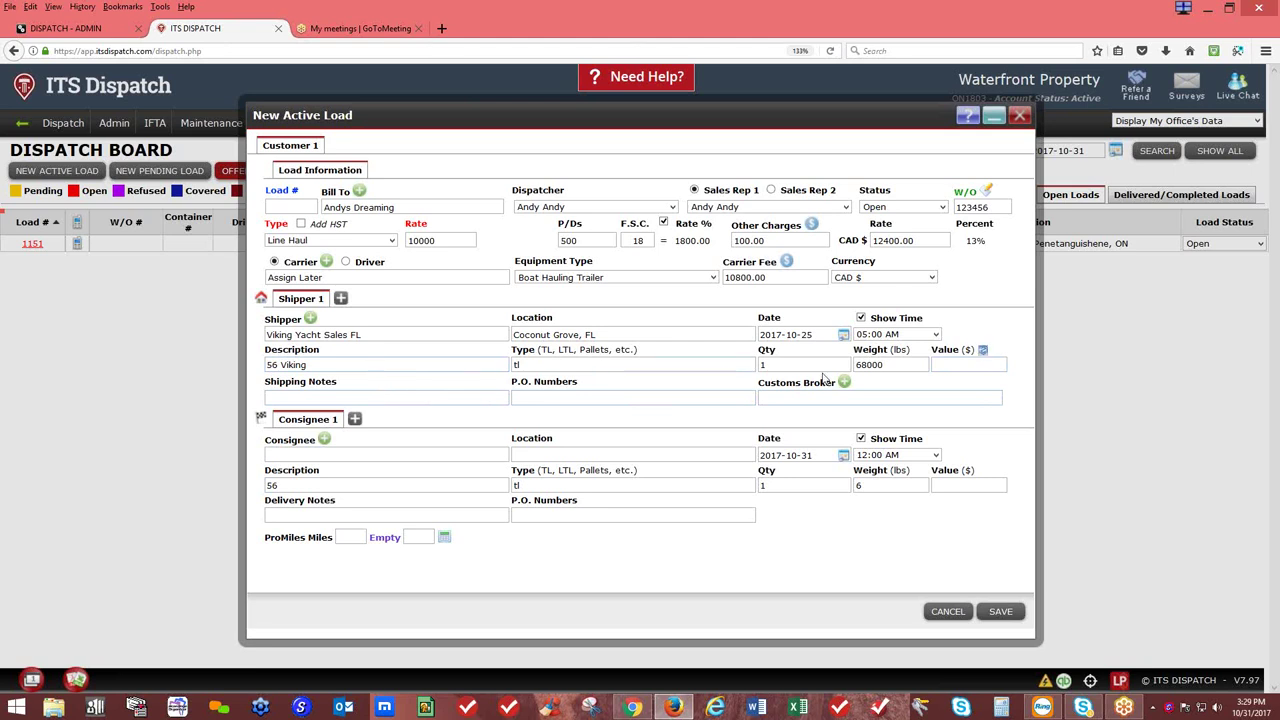
- Set consignee description to 56 Viking, P.O. 987654 and customs broker Livingston
click(302, 484)
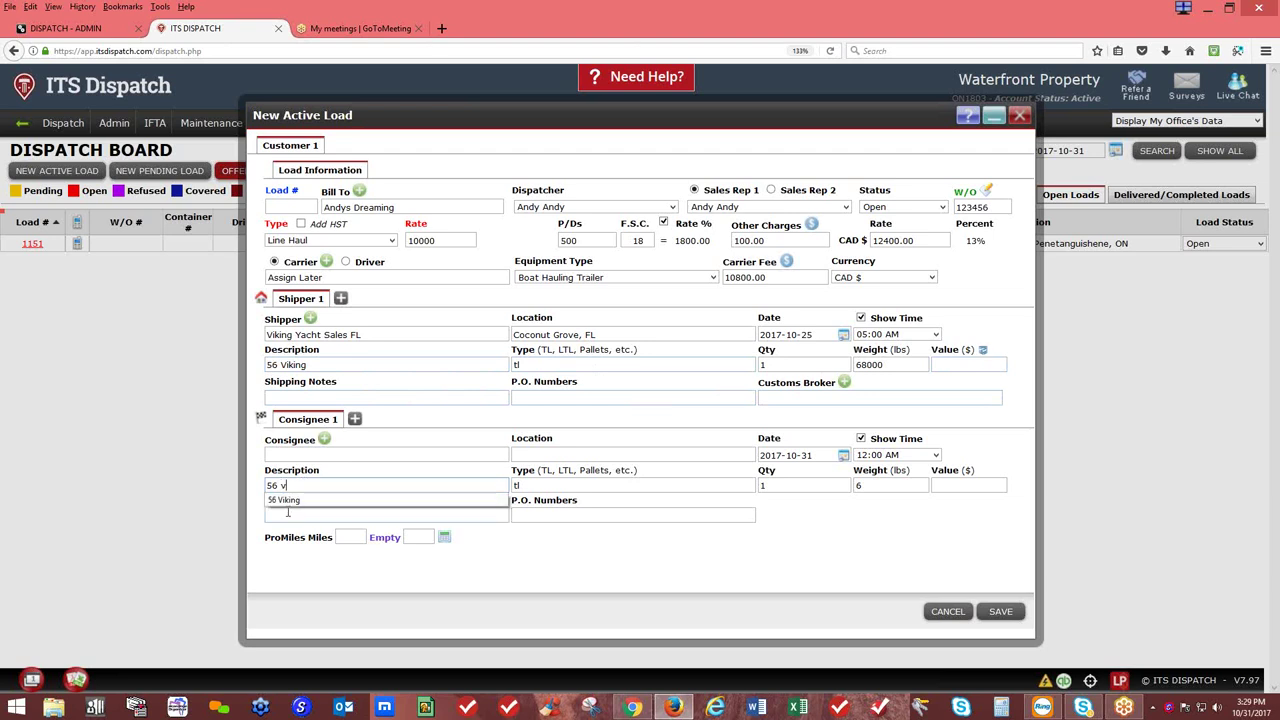
click(296, 504)
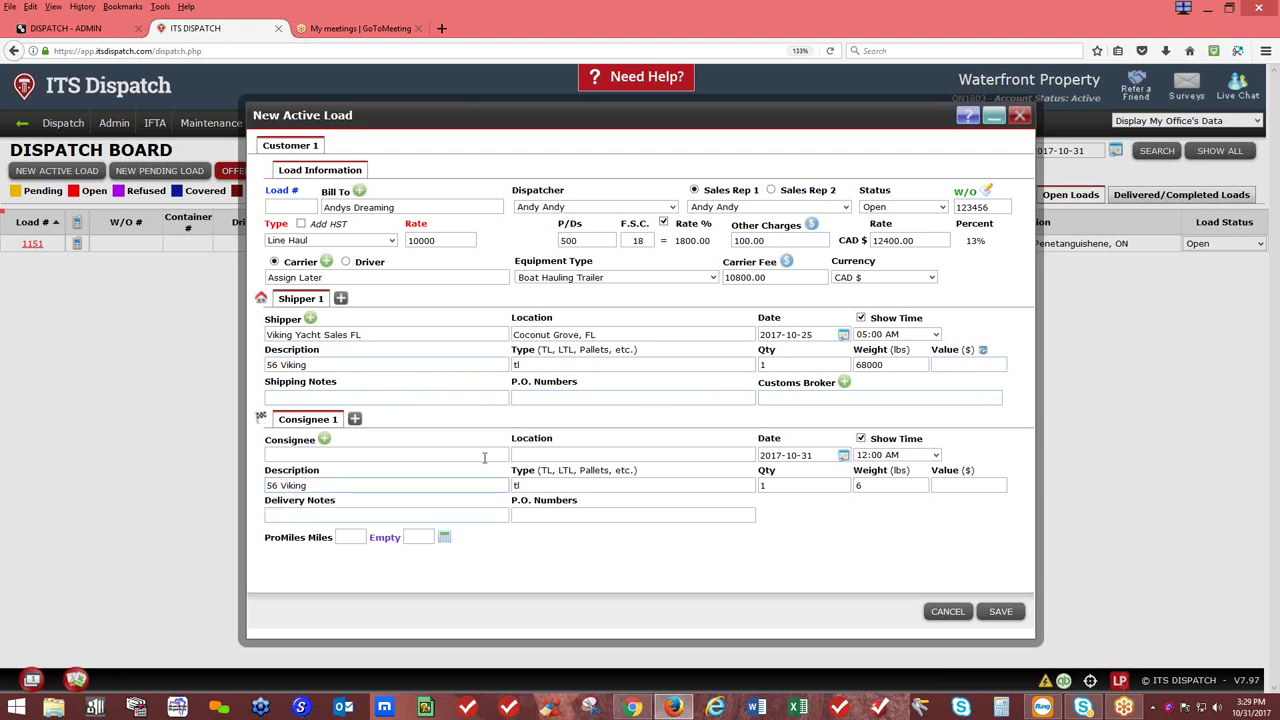
click(341, 395)
text(987654)
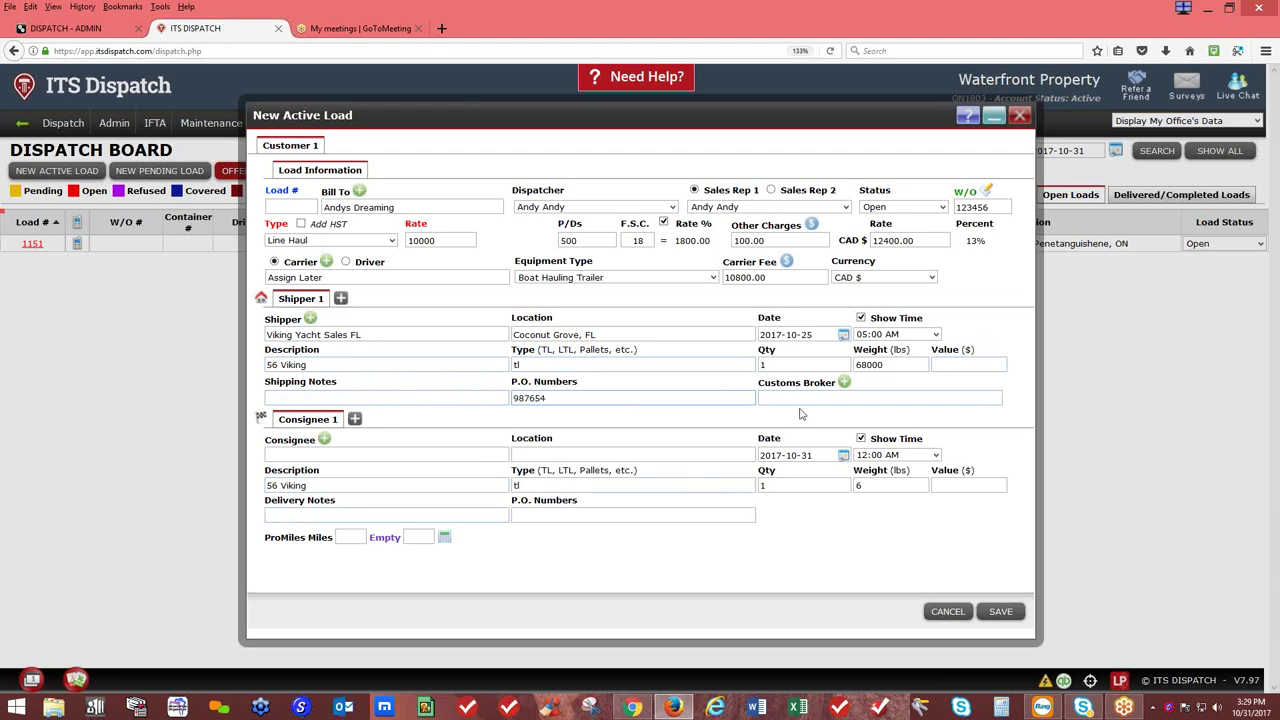
click(803, 399)
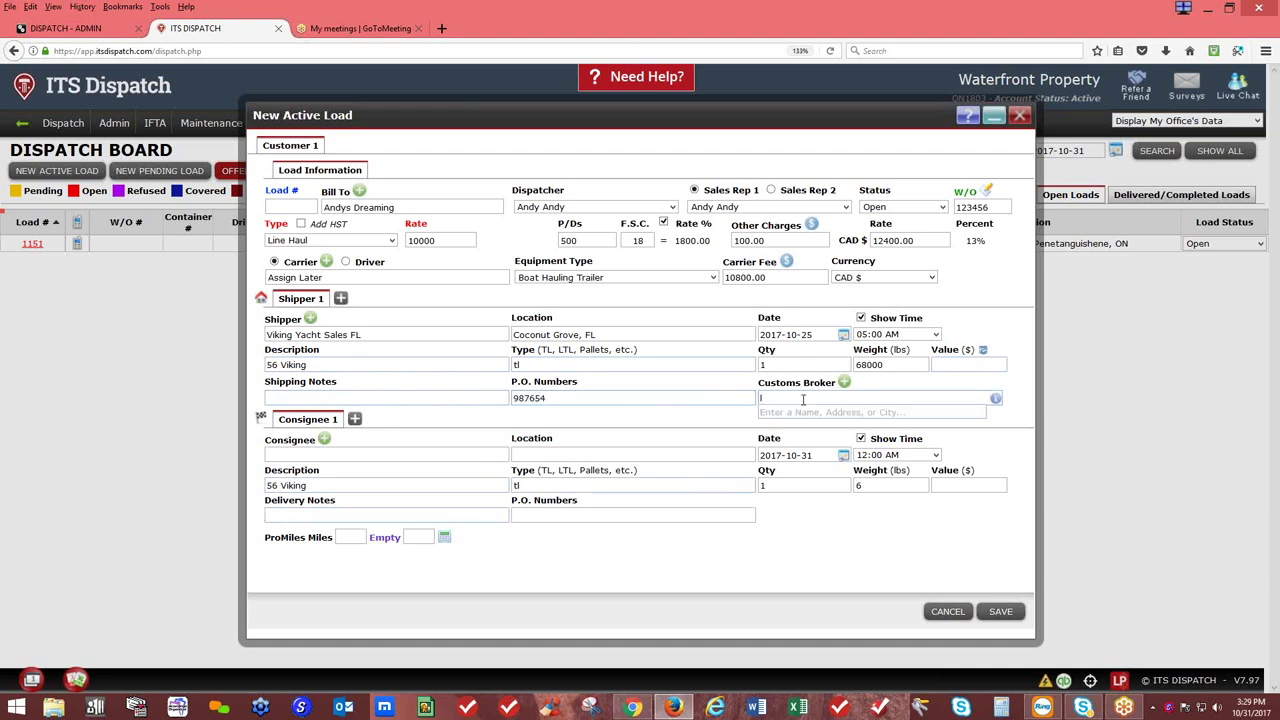
text(Livingston)
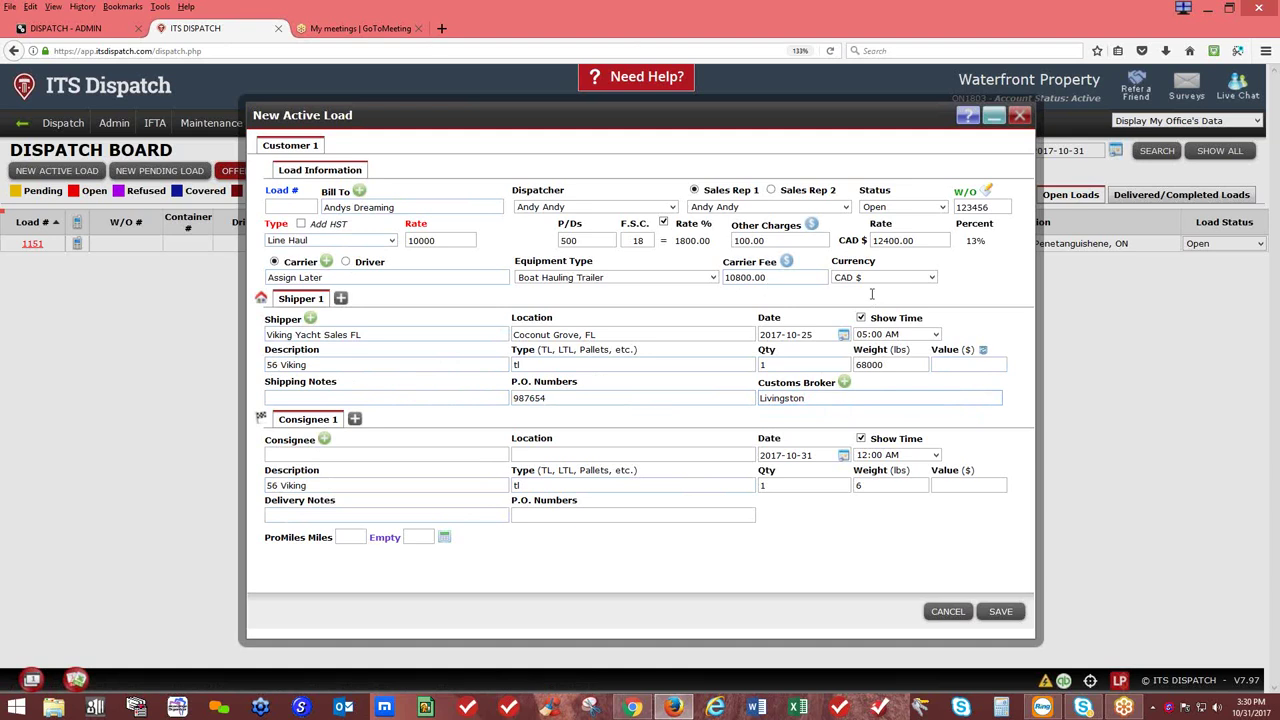
- Set the consignee to Andys Dreaming in Penetanguishene, ON
click(376, 454)
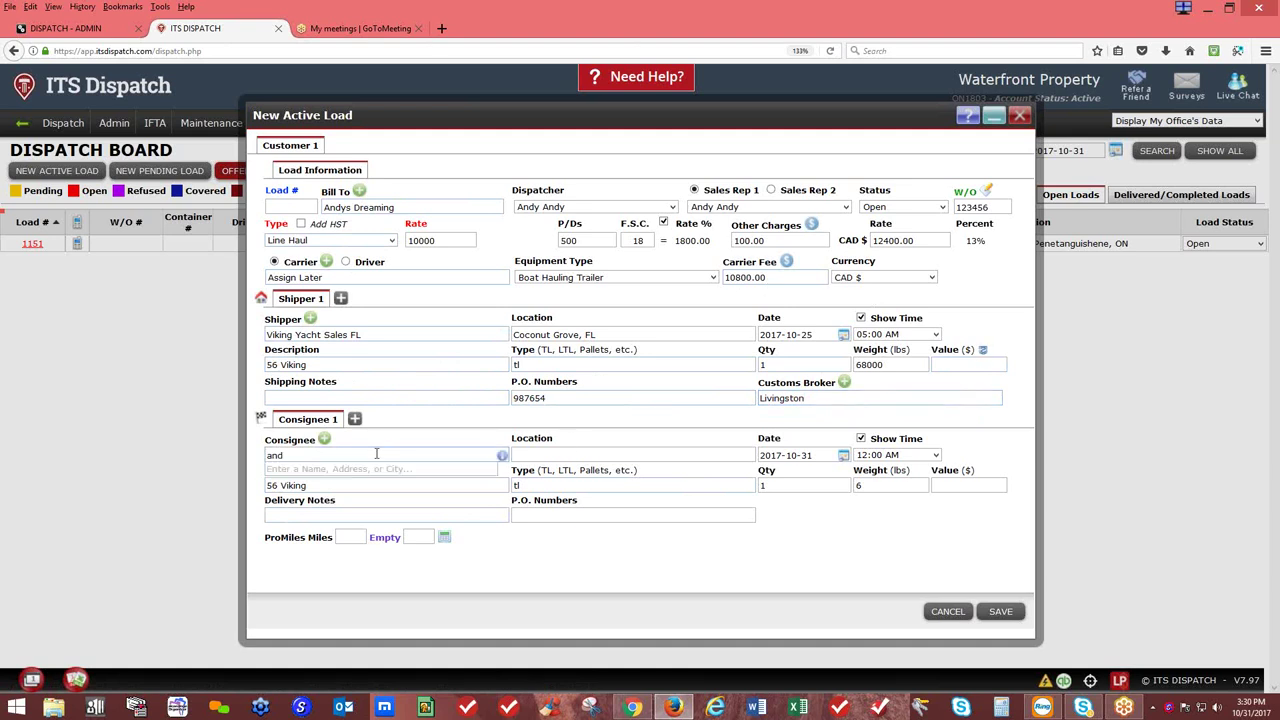
text(and)
key(Down)
key(Return)
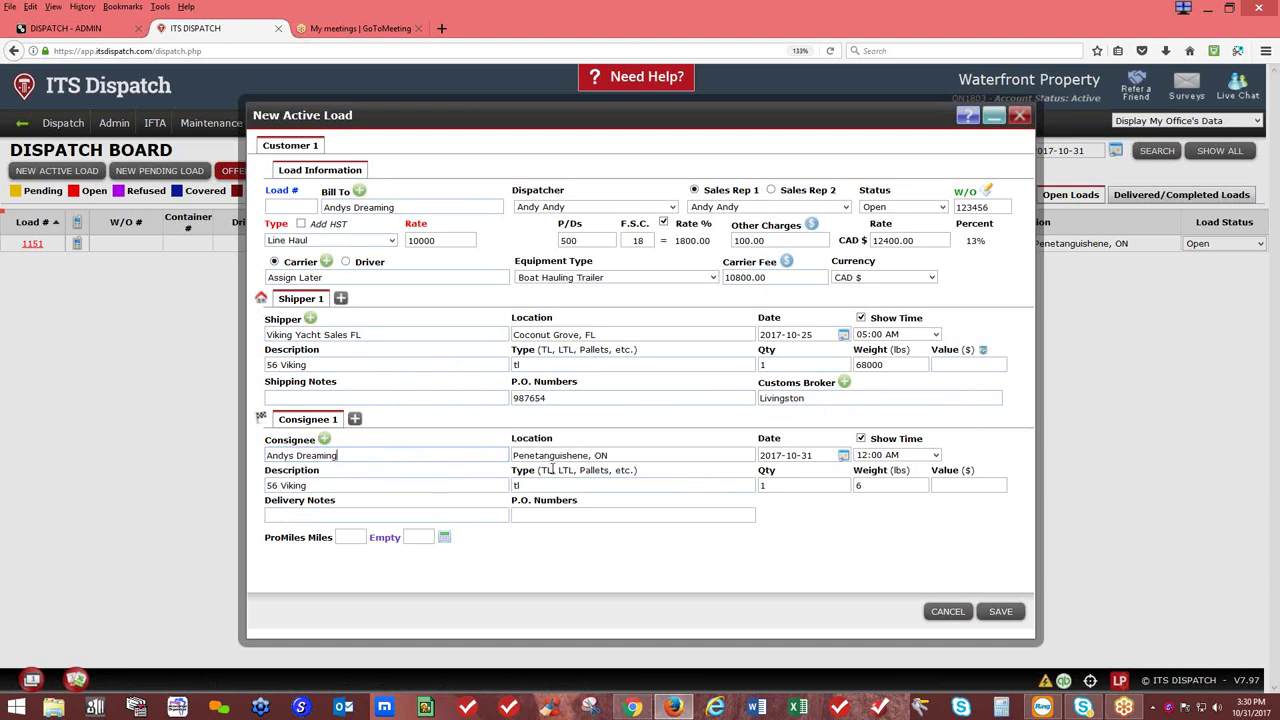
- Set the delivery date to 2017-10-30 and the delivery time to 06:30 AM
click(844, 457)
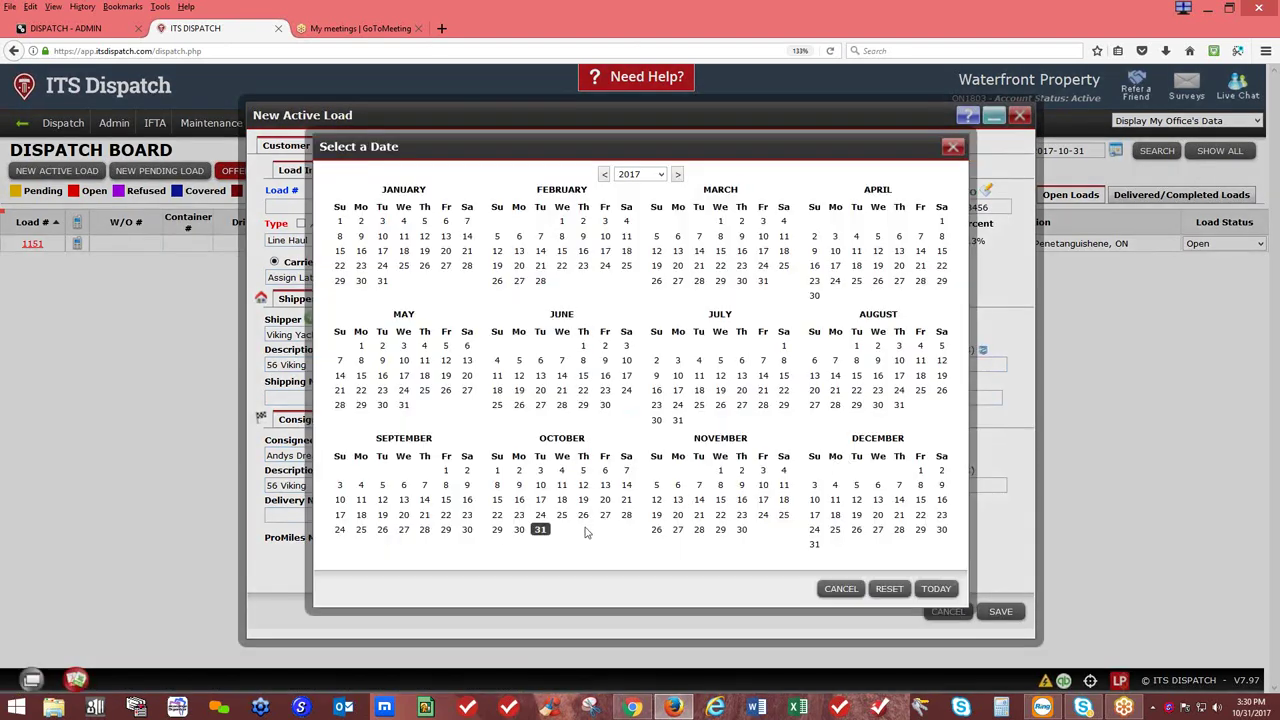
click(586, 533)
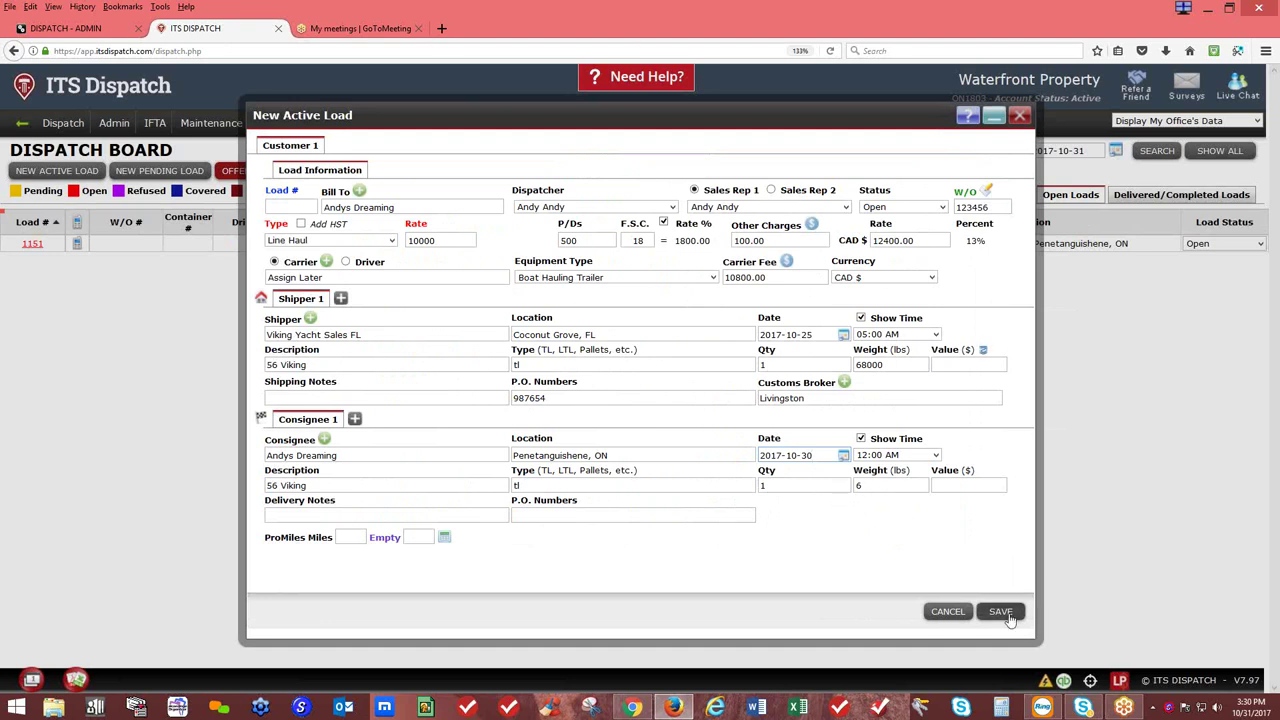
click(916, 458)
scroll(900, 404, down, 3)
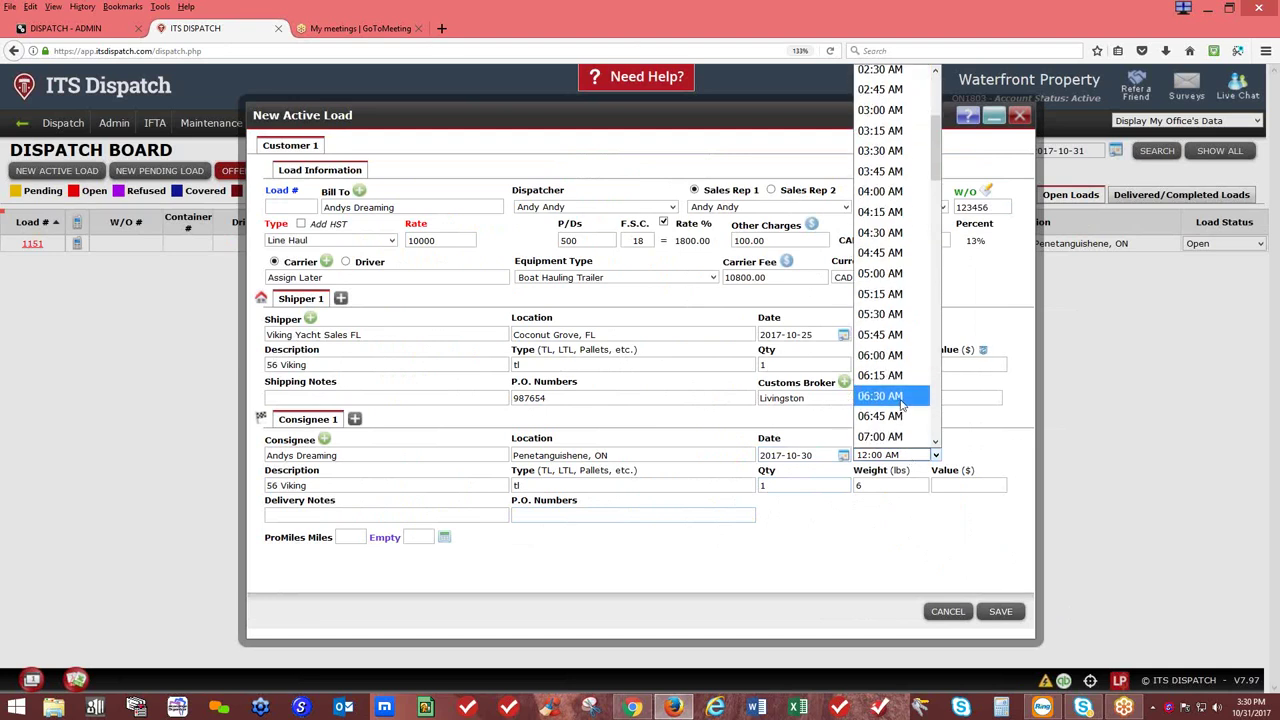
click(900, 400)
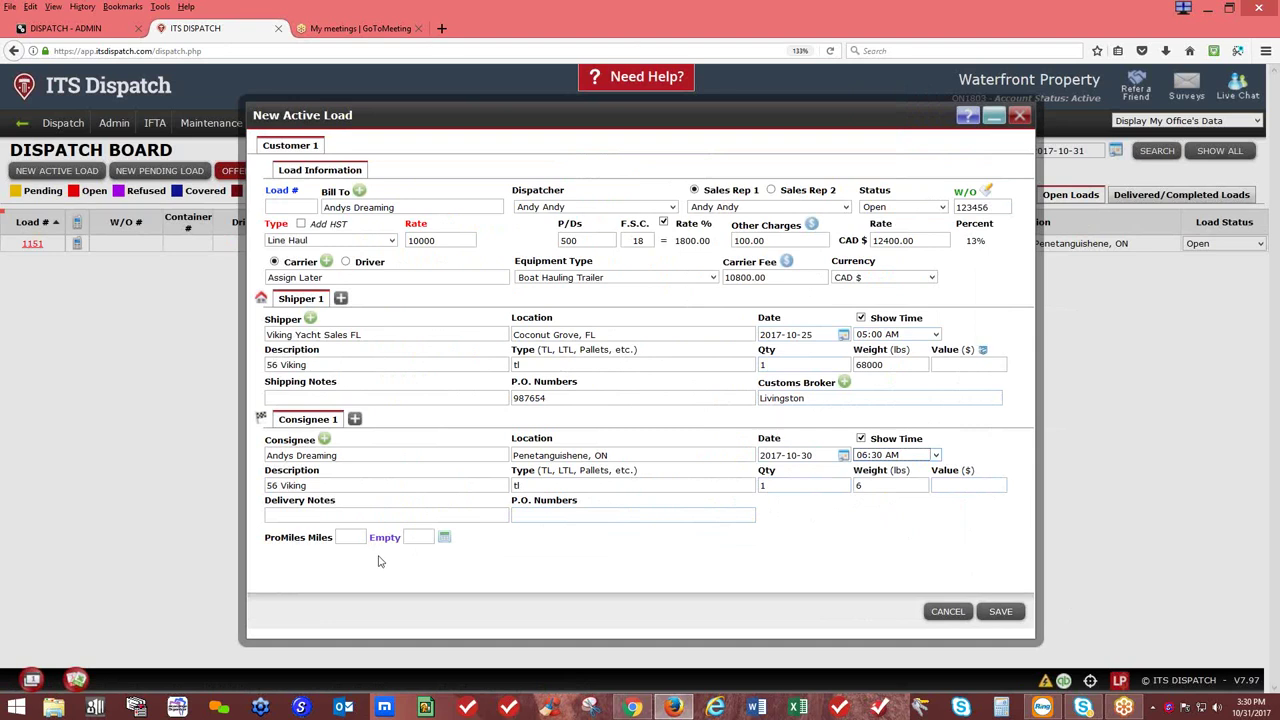
- Calculate 1571 ProMiles and 8 empty miles from Miami, FL, then save the load
click(444, 538)
click(260, 298)
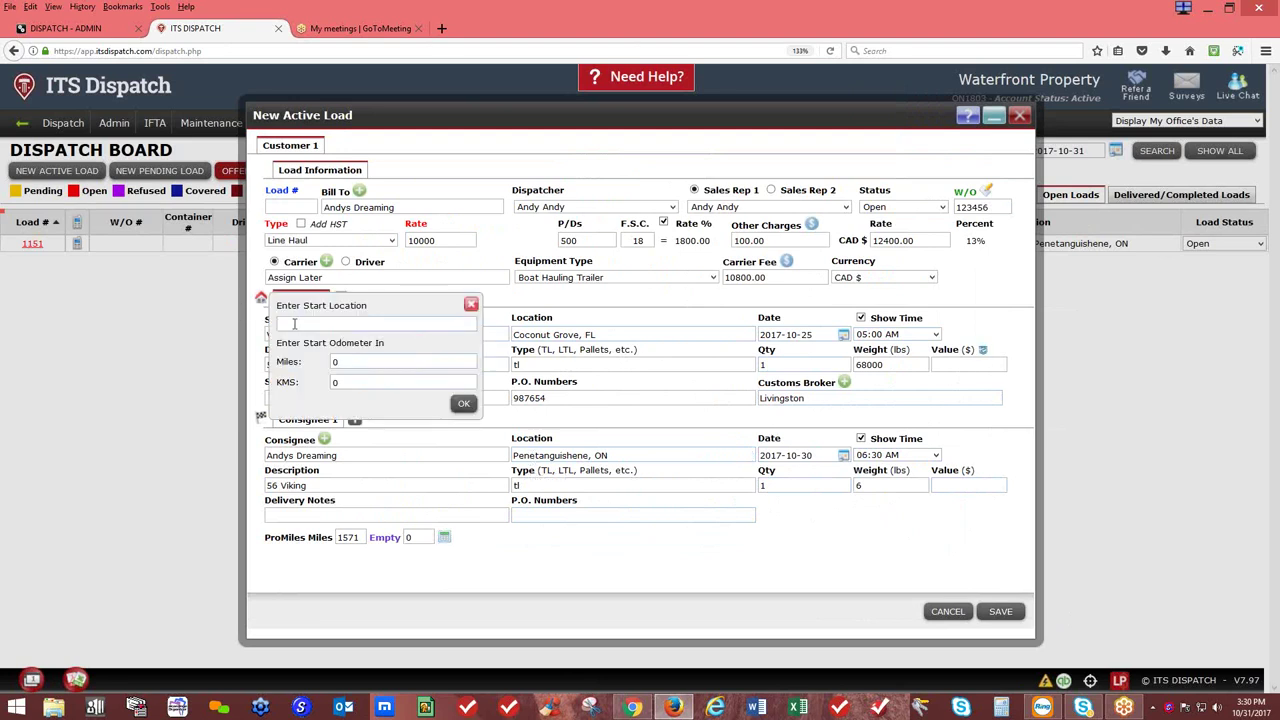
click(295, 323)
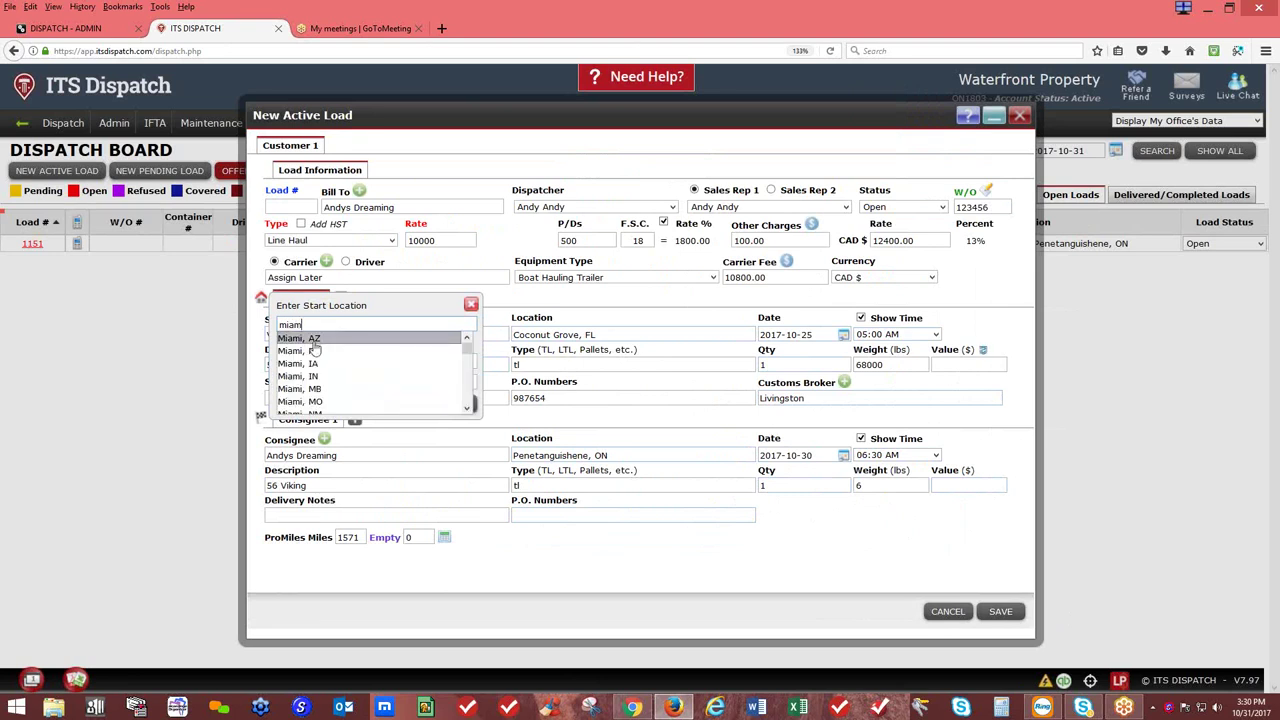
click(360, 351)
click(465, 404)
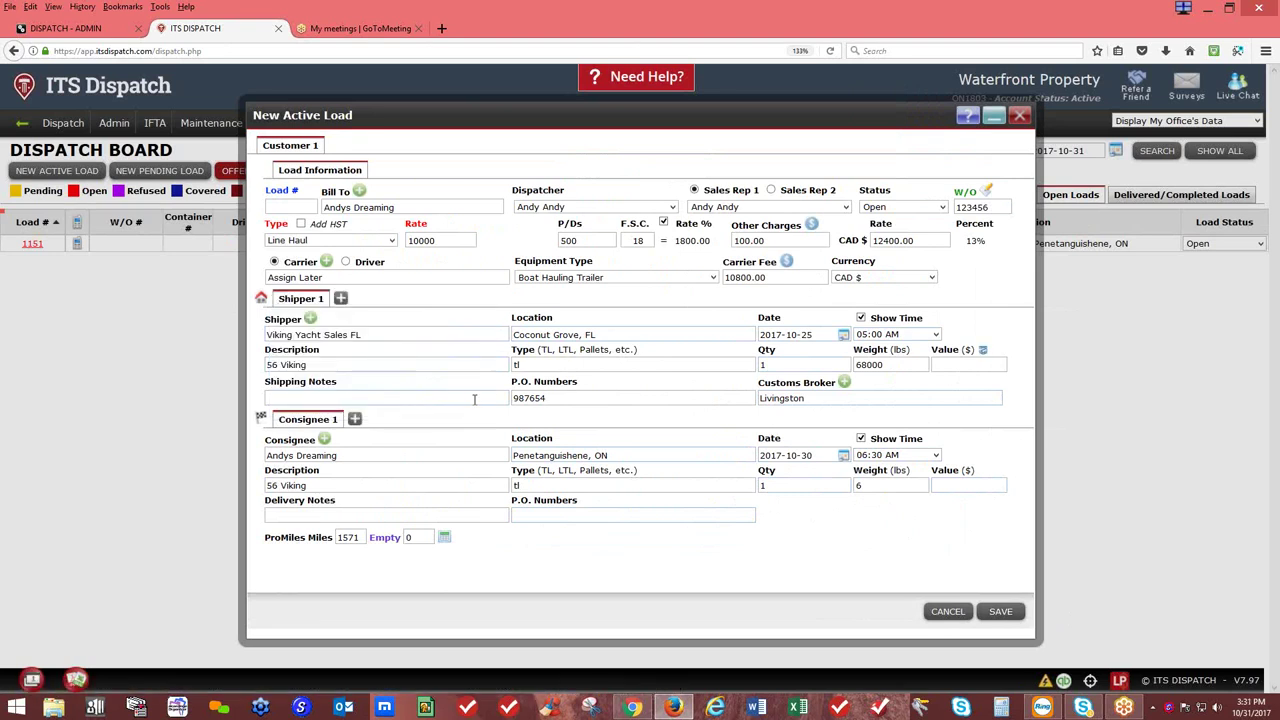
click(444, 537)
click(993, 607)
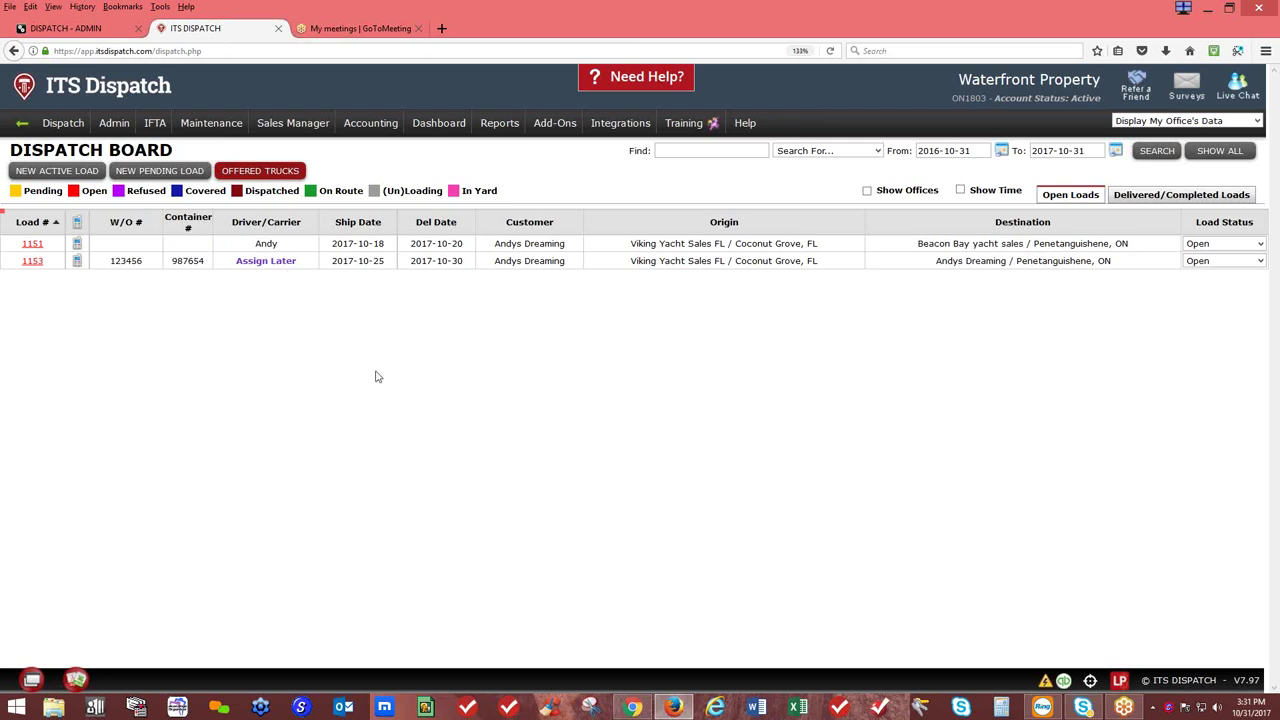
- Open load 1153 from the Dispatch Board in the Edit Load window
click(32, 261)
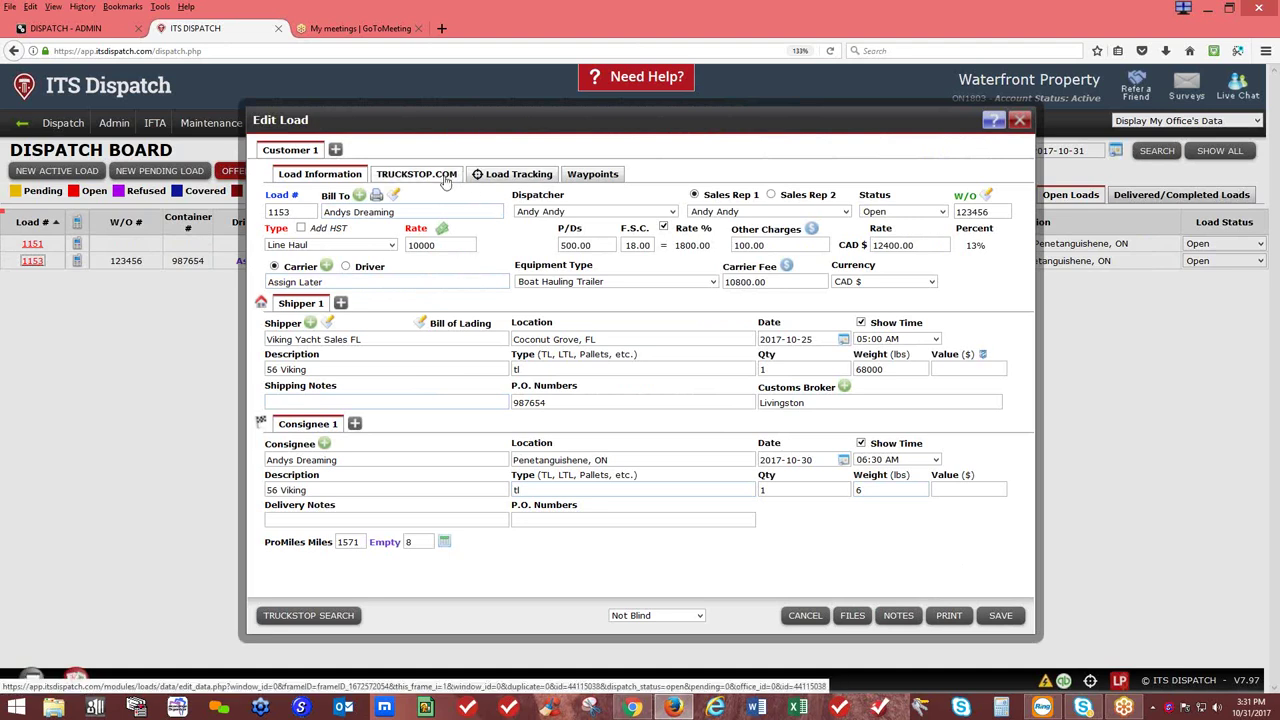
click(408, 176)
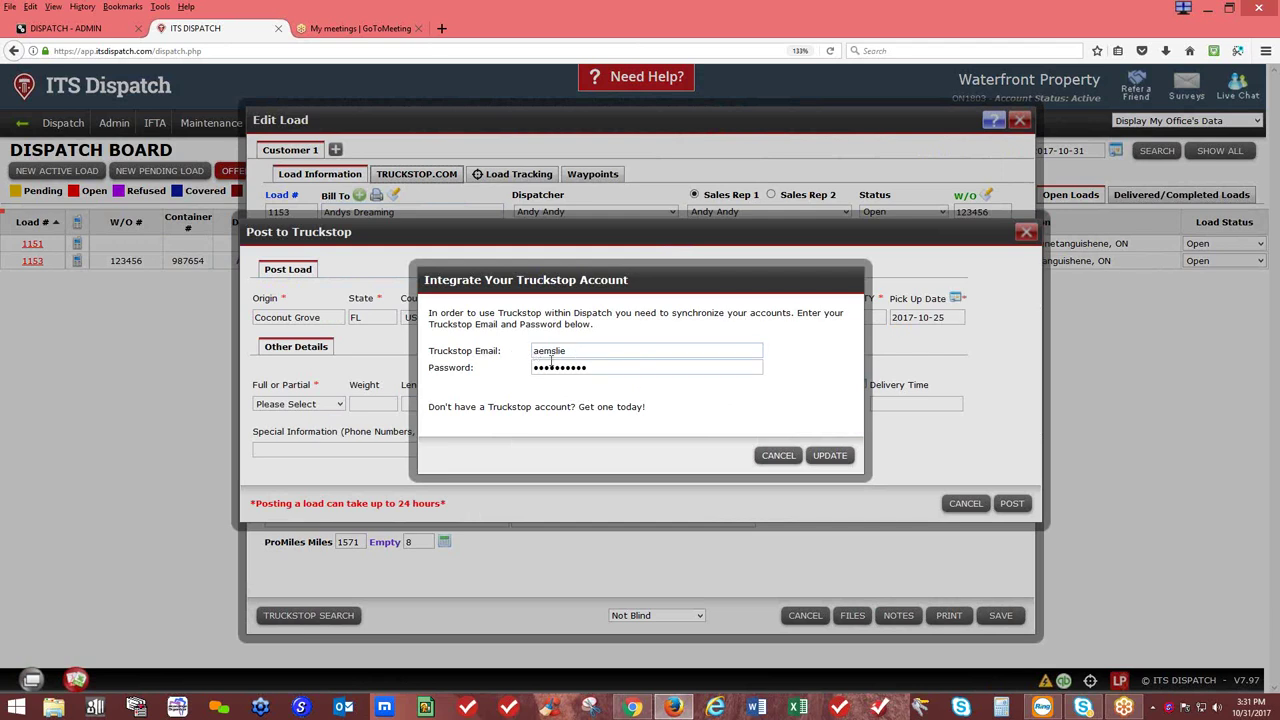
click(778, 456)
click(416, 174)
click(772, 456)
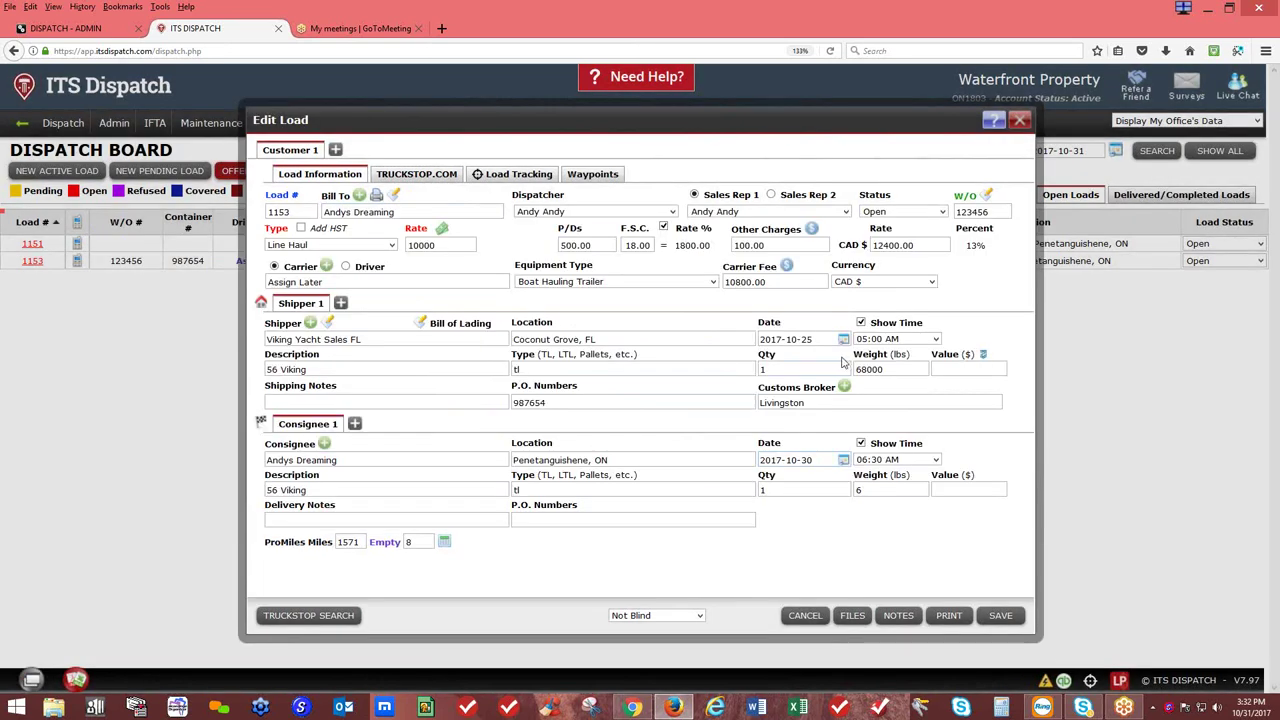
- Assign Alabound Boat Haulers as carrier, switch currency to USD $, and save load 1153
click(427, 282)
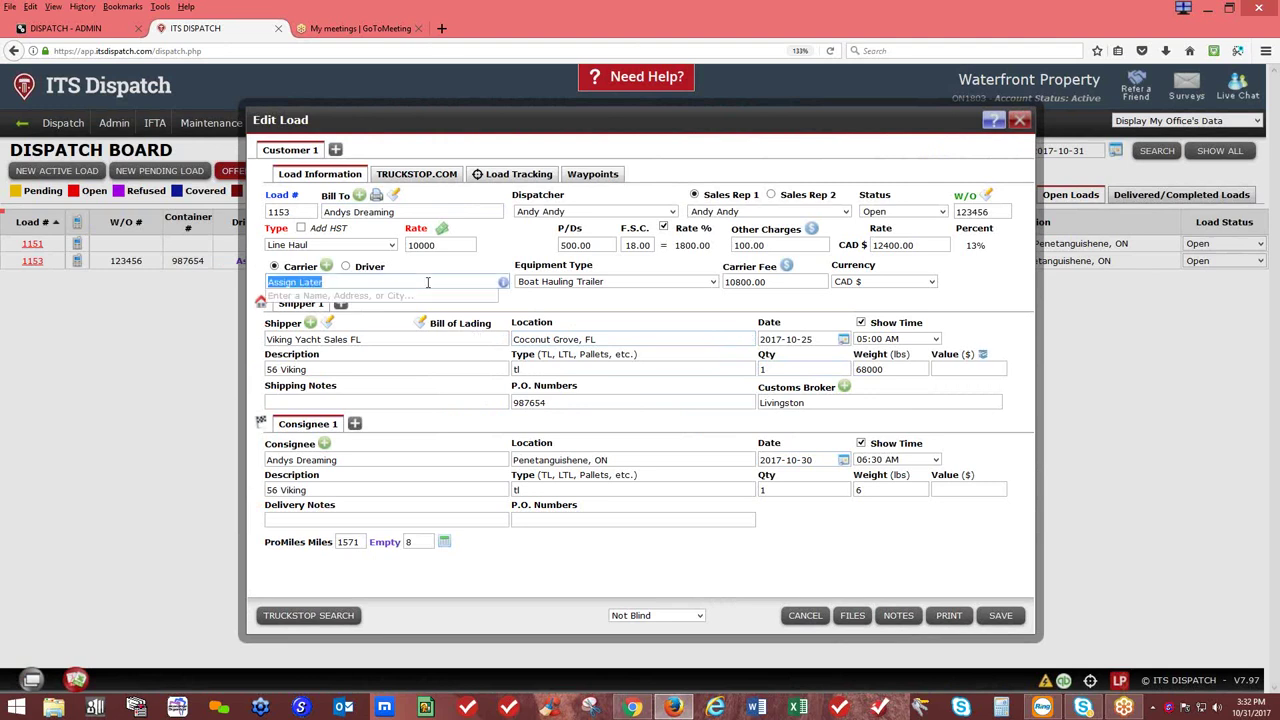
text(a)
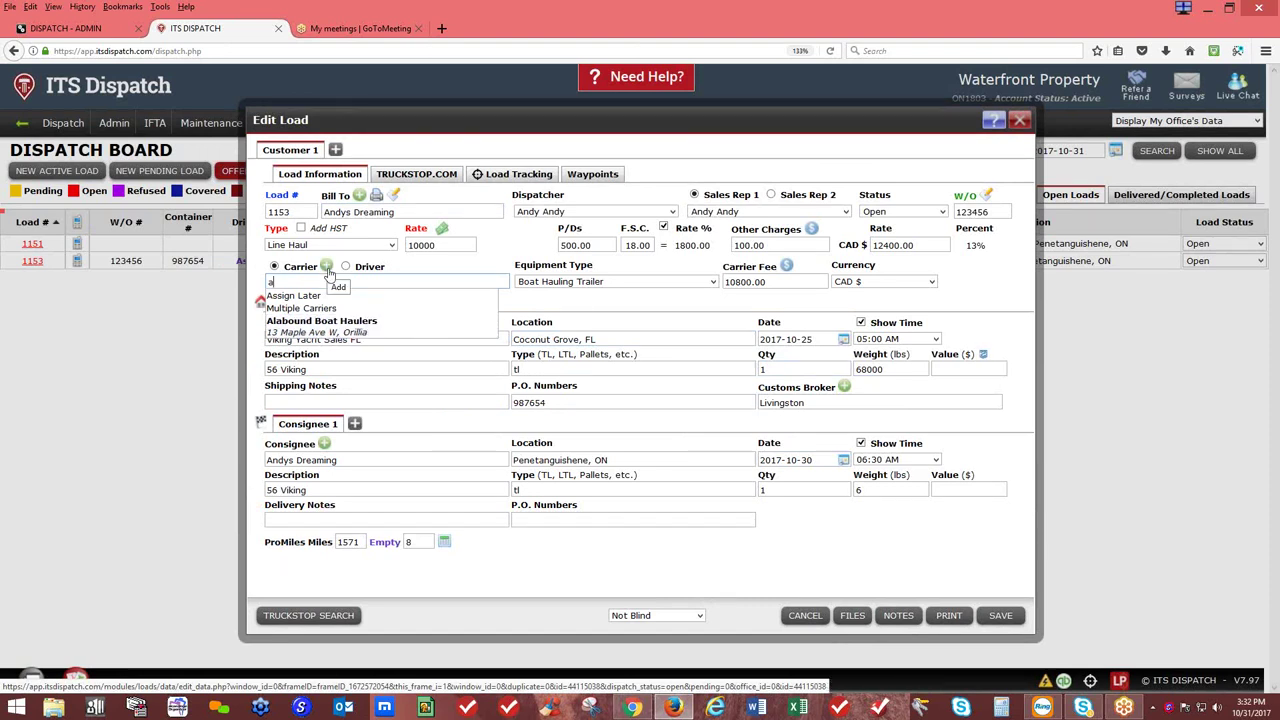
click(327, 322)
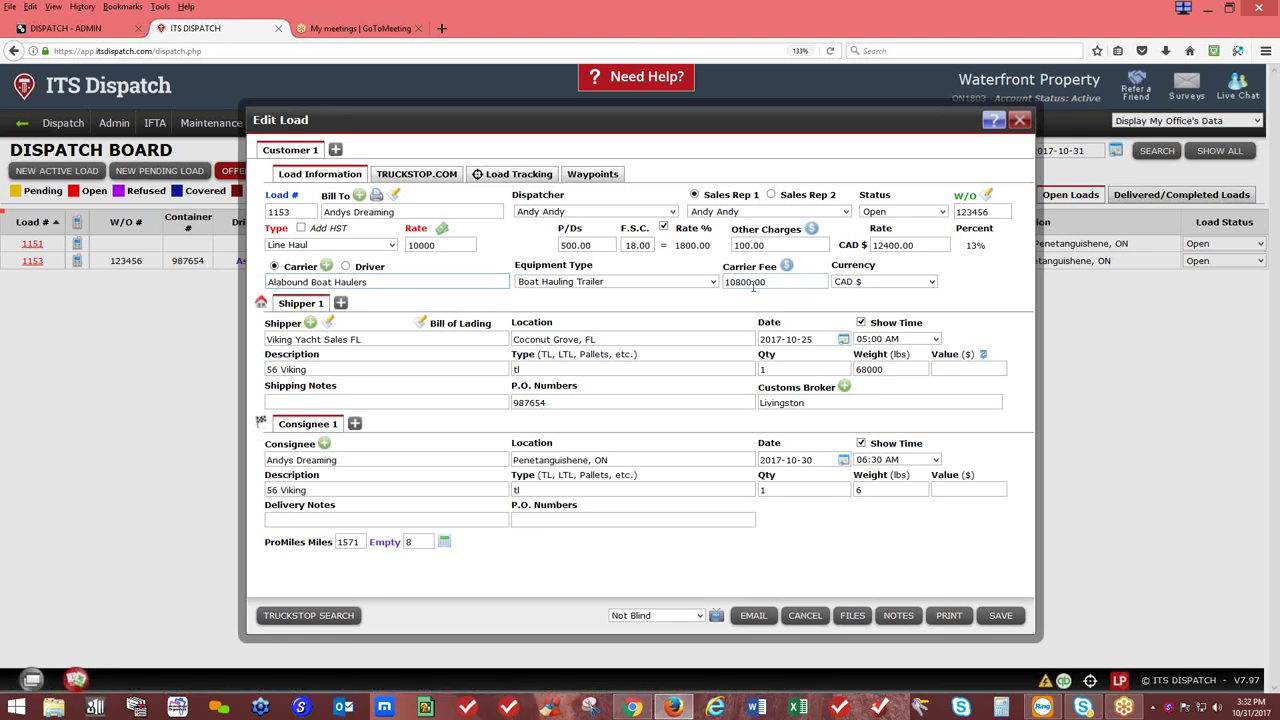
click(878, 282)
click(865, 300)
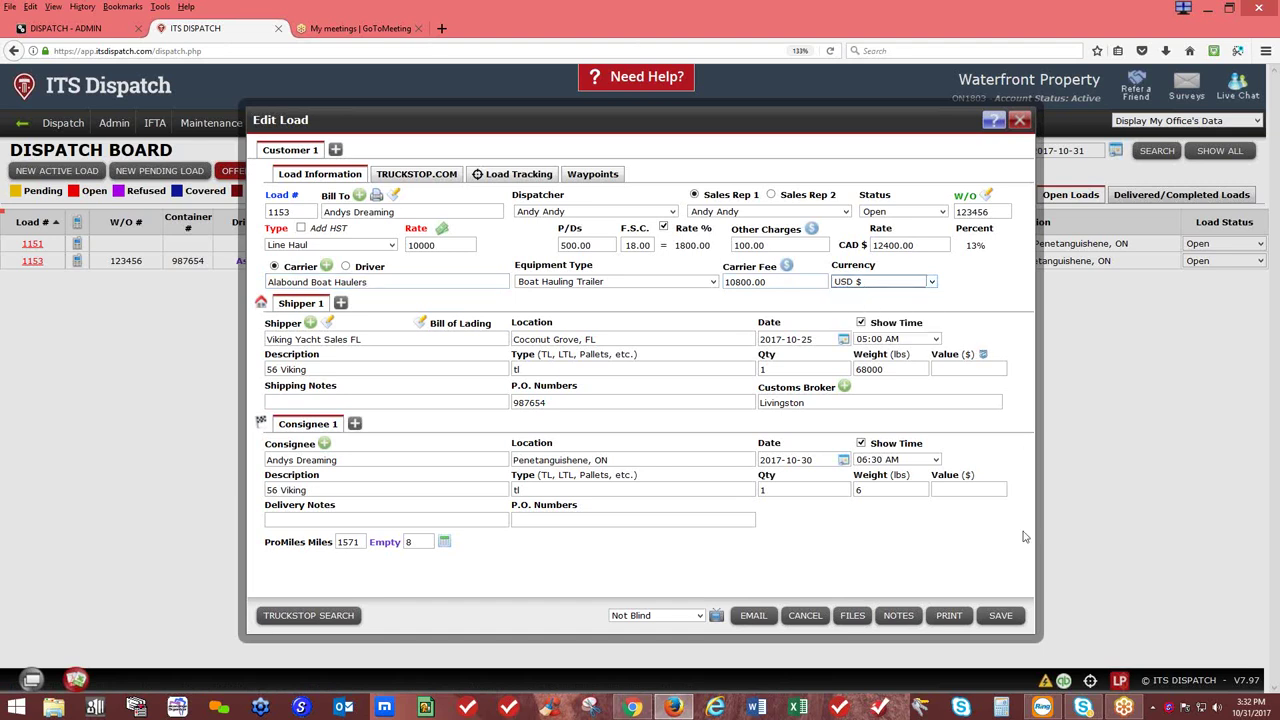
click(997, 622)
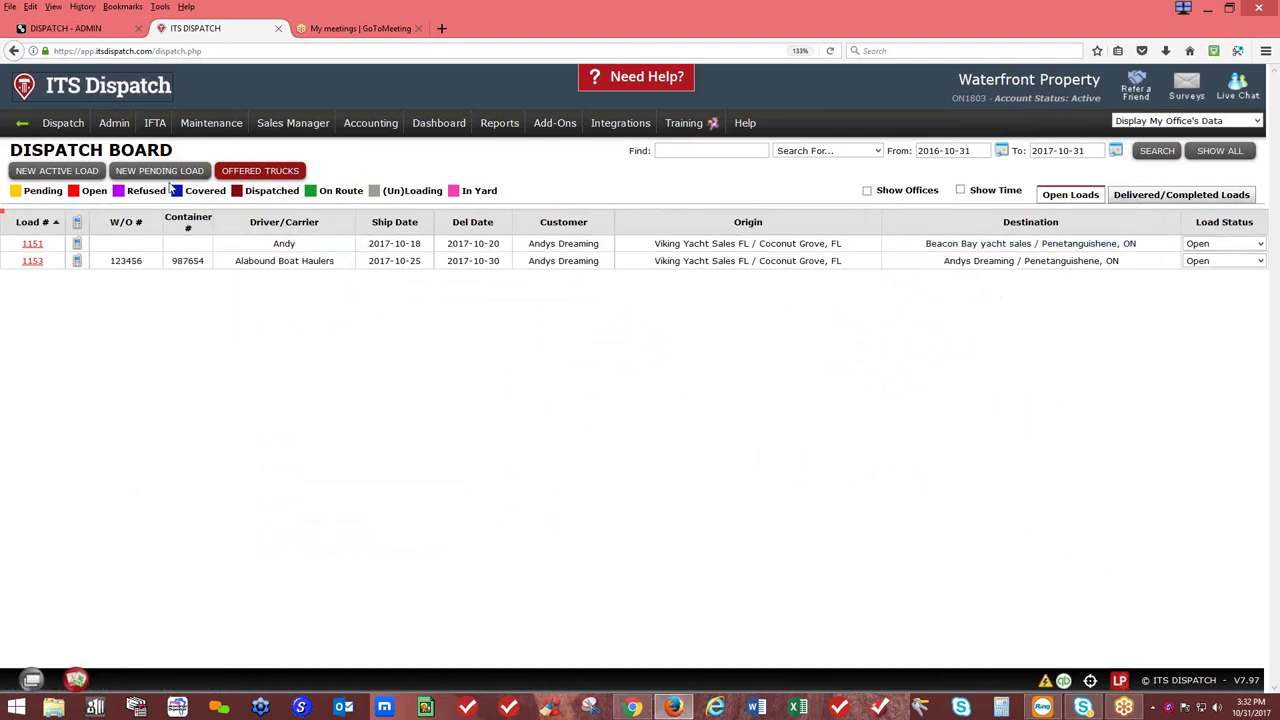
- Reopen load 1153, preview its confirmation e-mail with a copy to yourself, then discard it
click(118, 95)
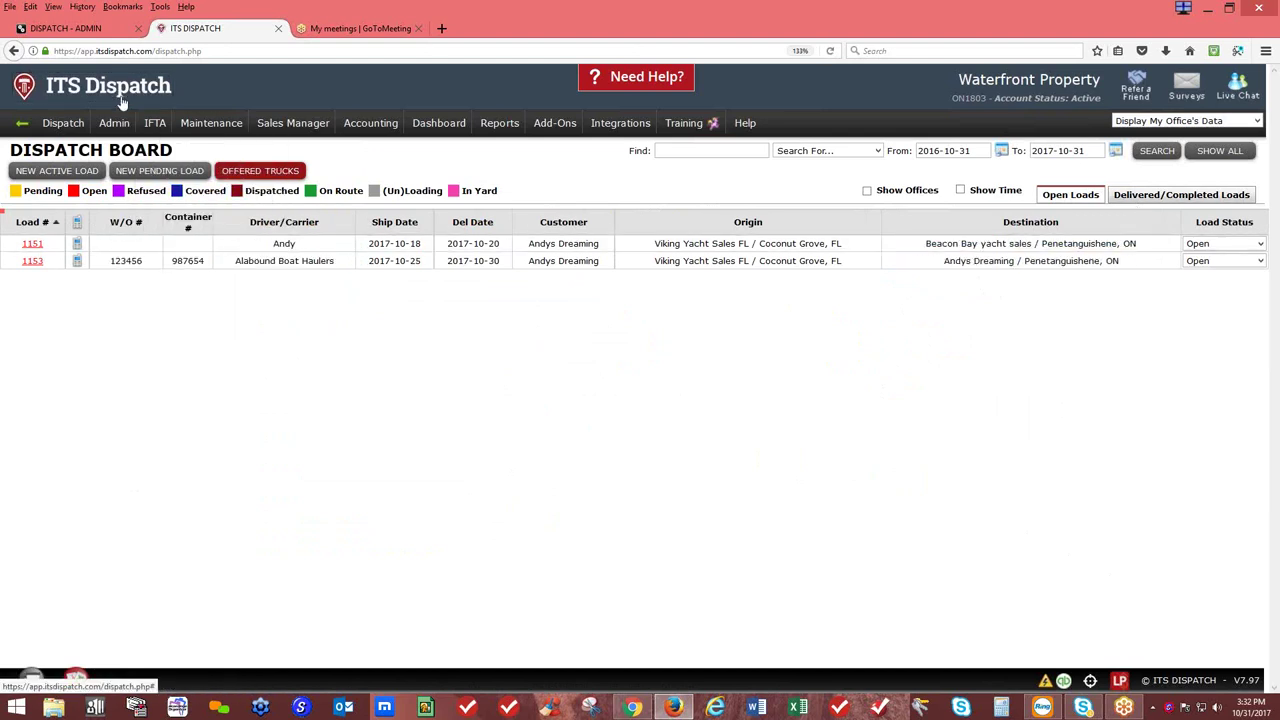
click(32, 261)
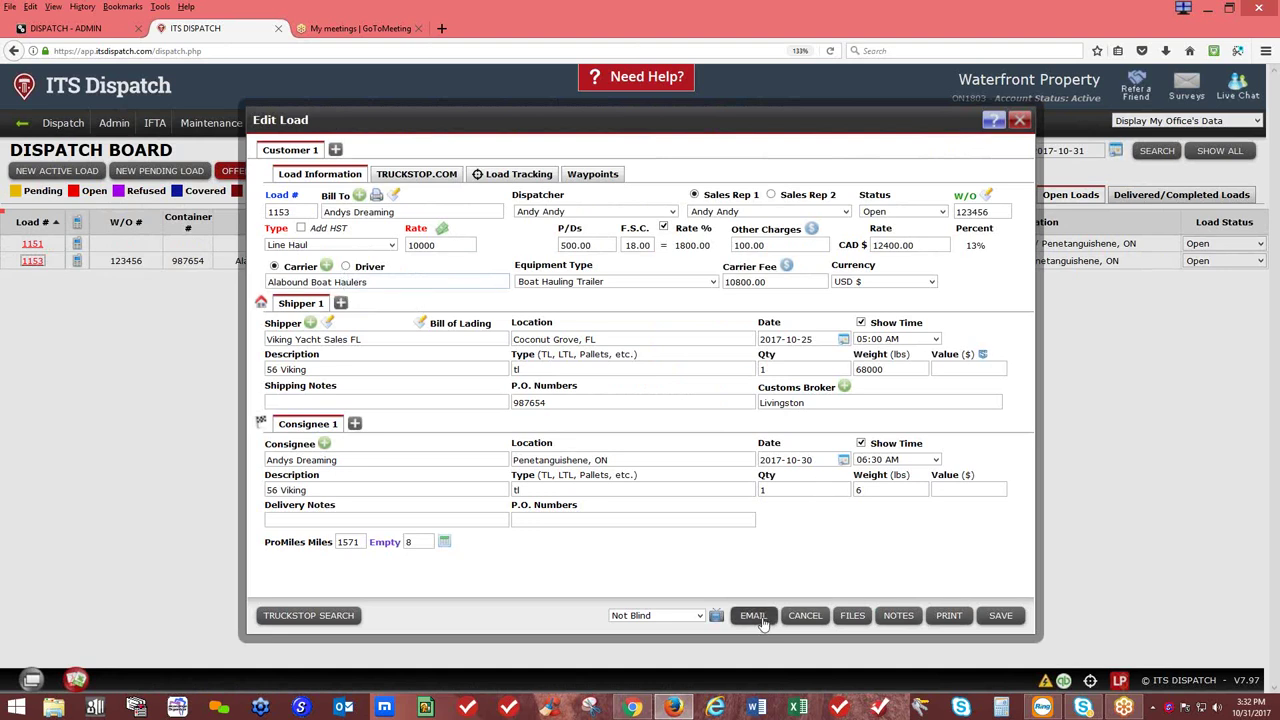
click(755, 616)
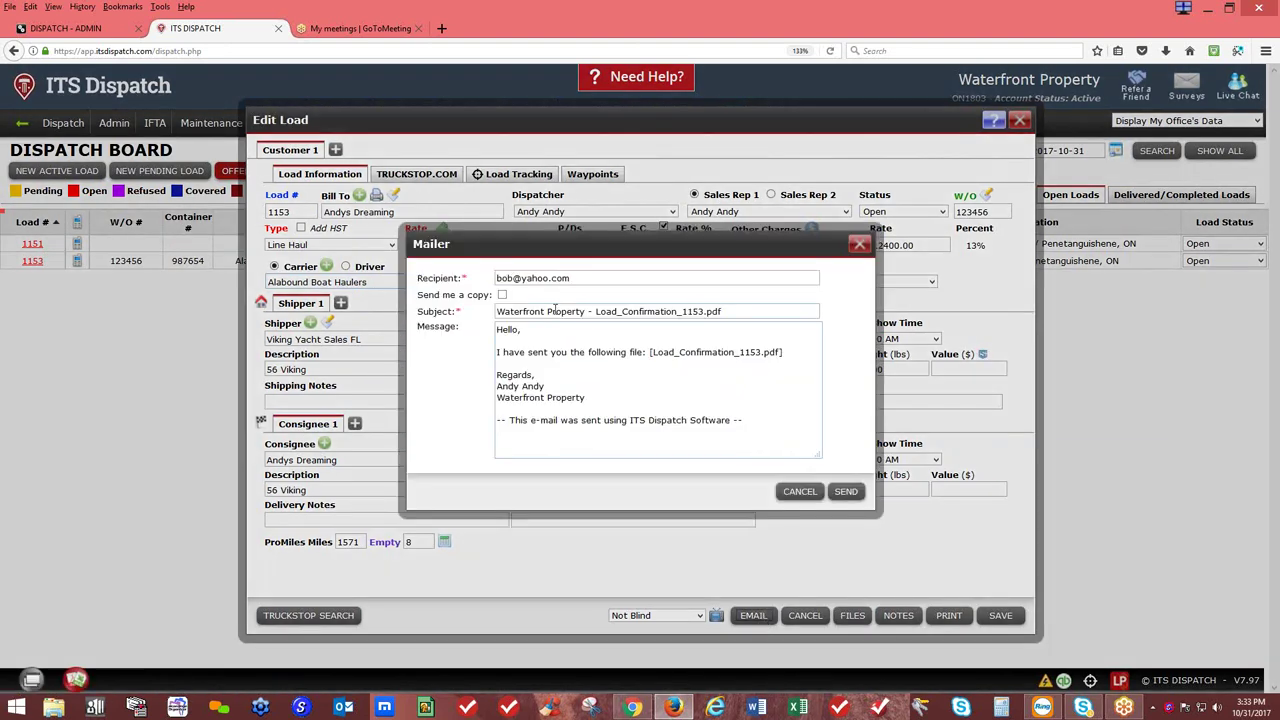
drag(585, 279, 490, 282)
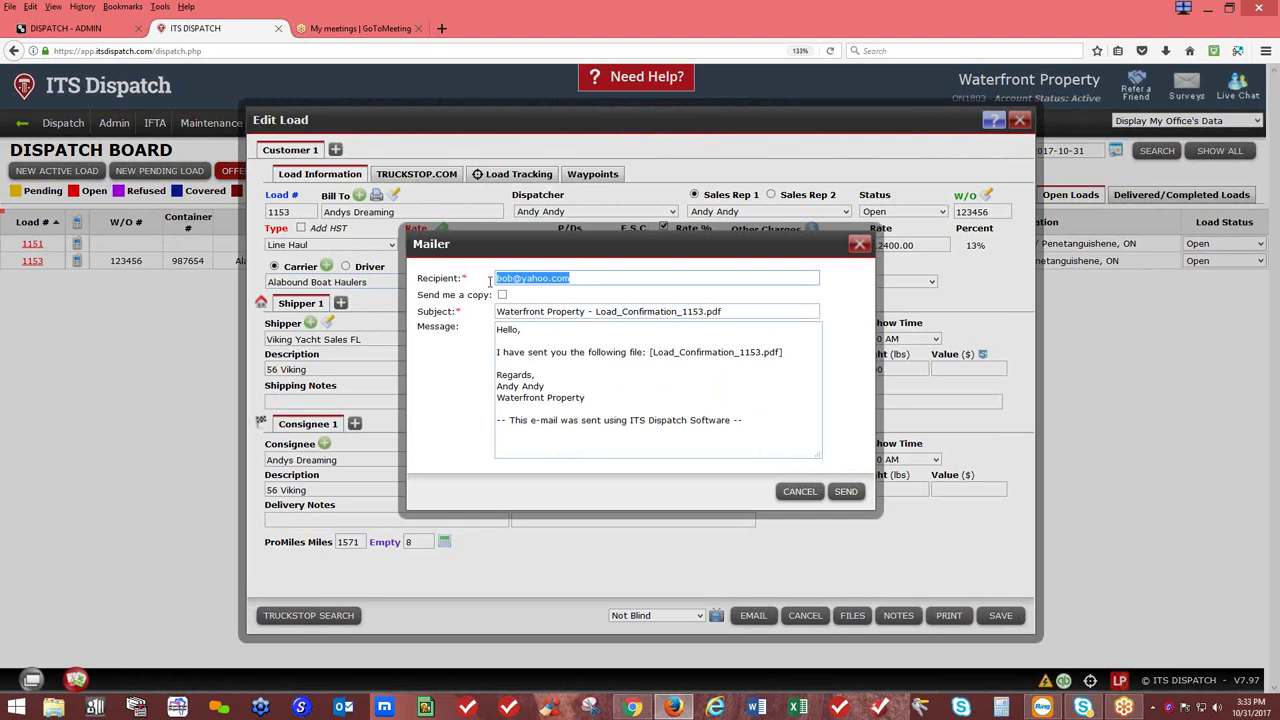
click(503, 296)
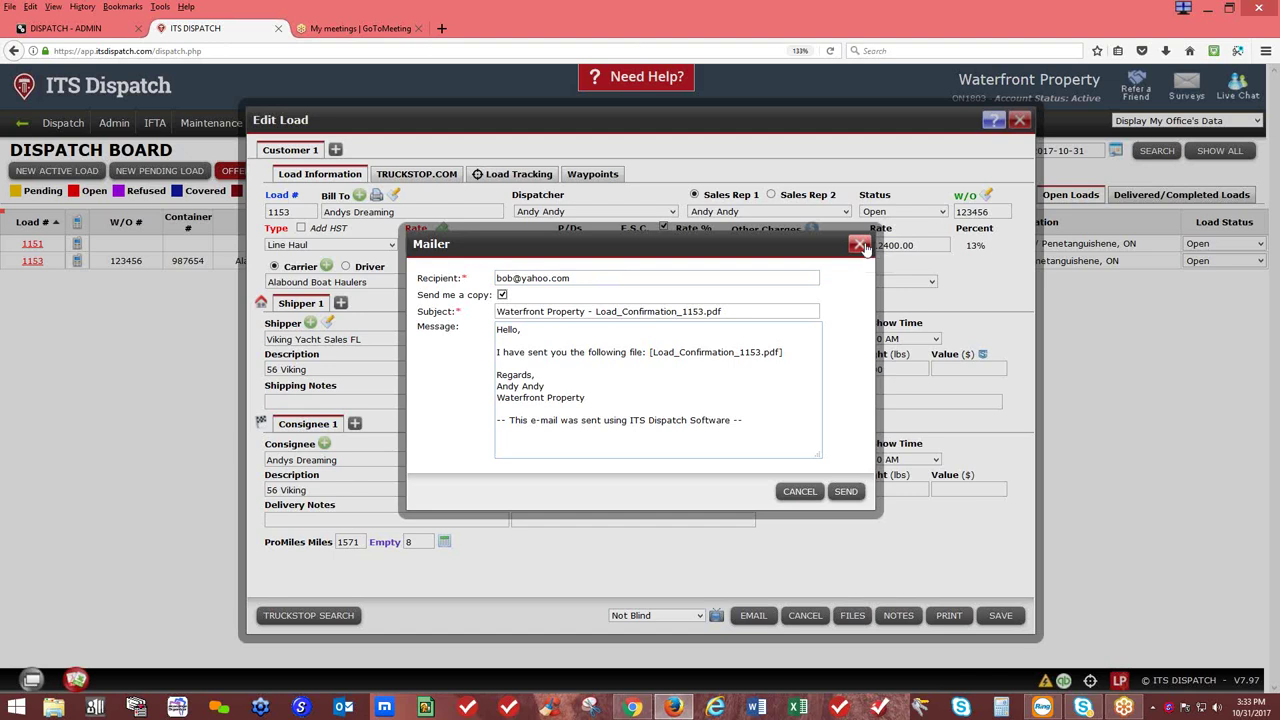
click(862, 245)
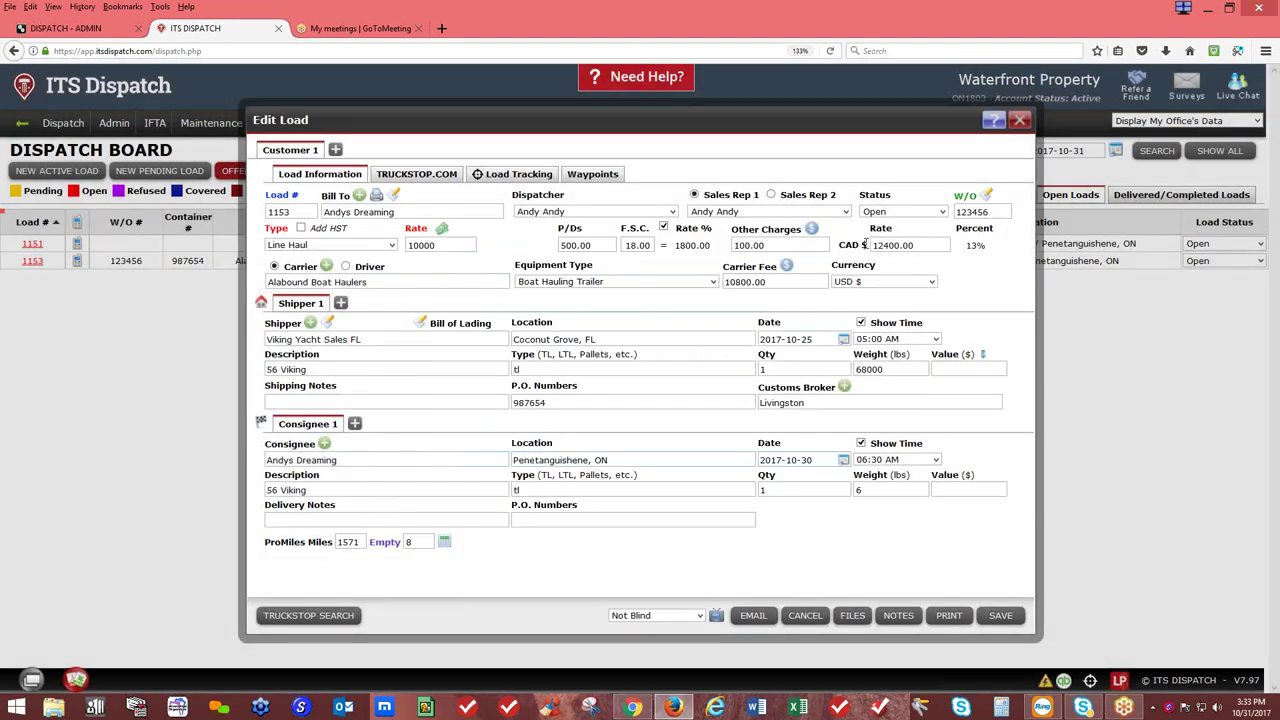
- Print the confirmation, save Load_Confirmation_1153.pdf to the desktop, and open it maximized in Acrobat
click(949, 616)
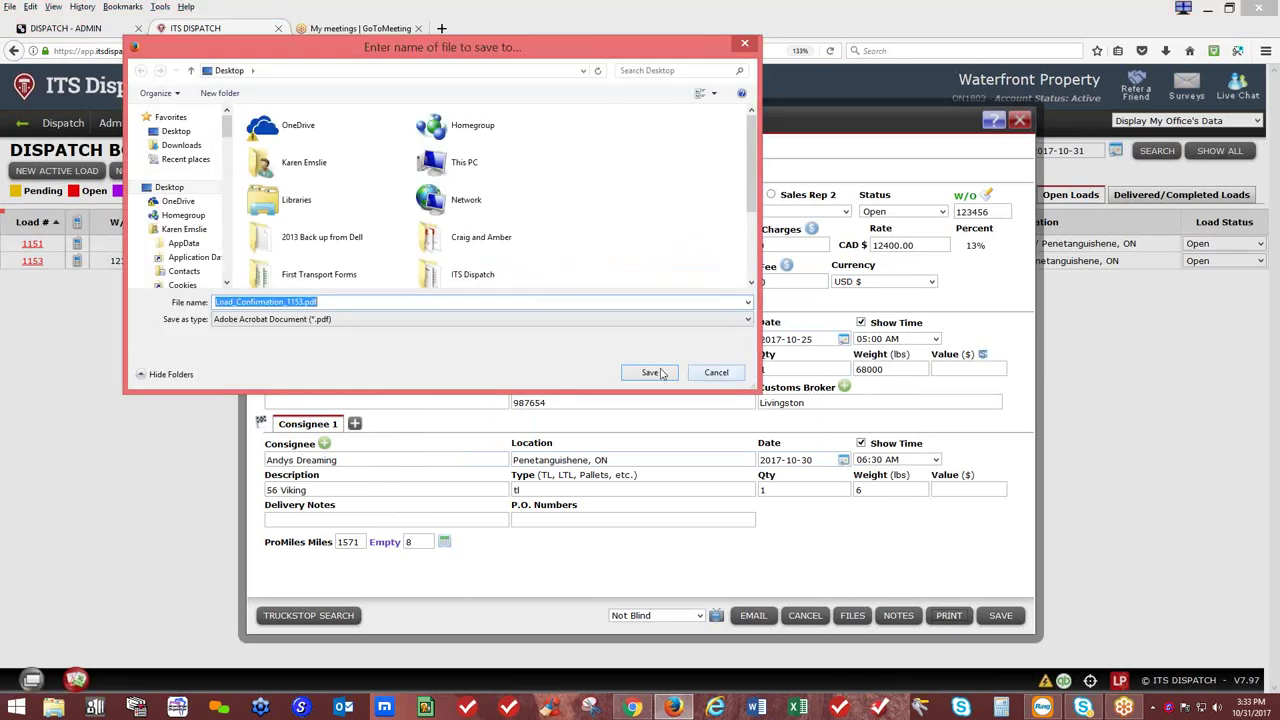
click(652, 372)
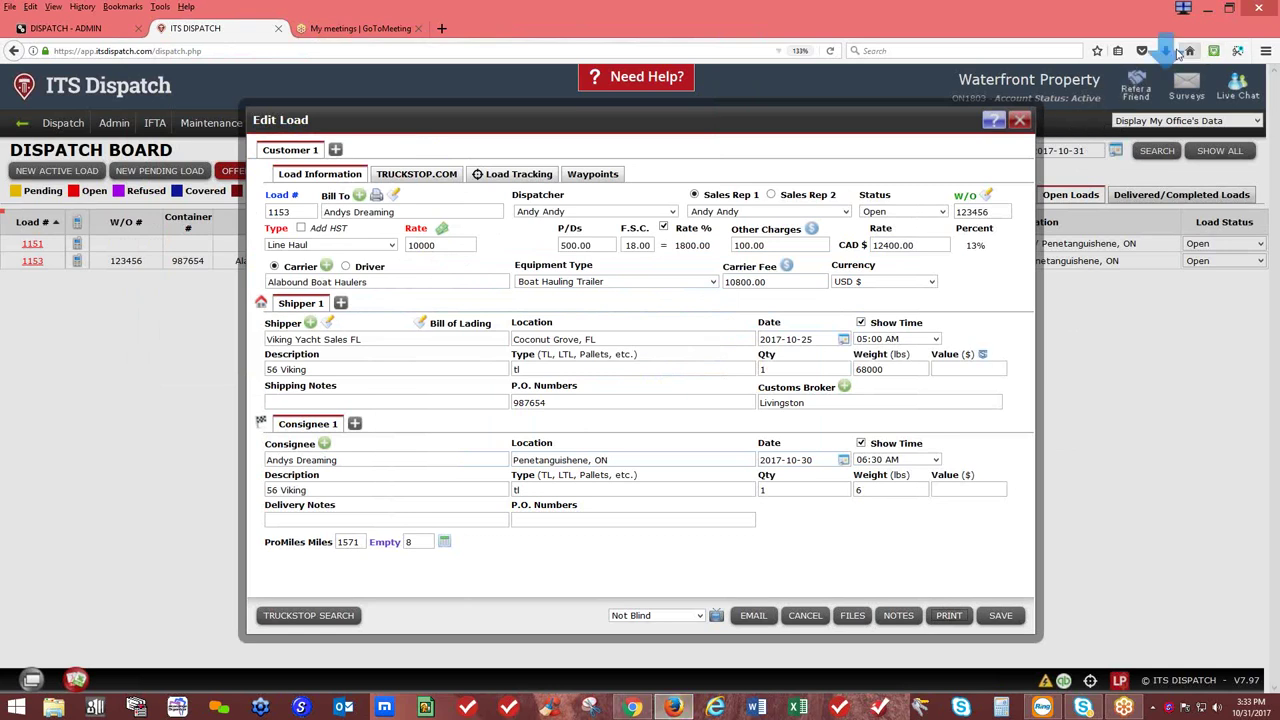
click(1165, 50)
click(1057, 78)
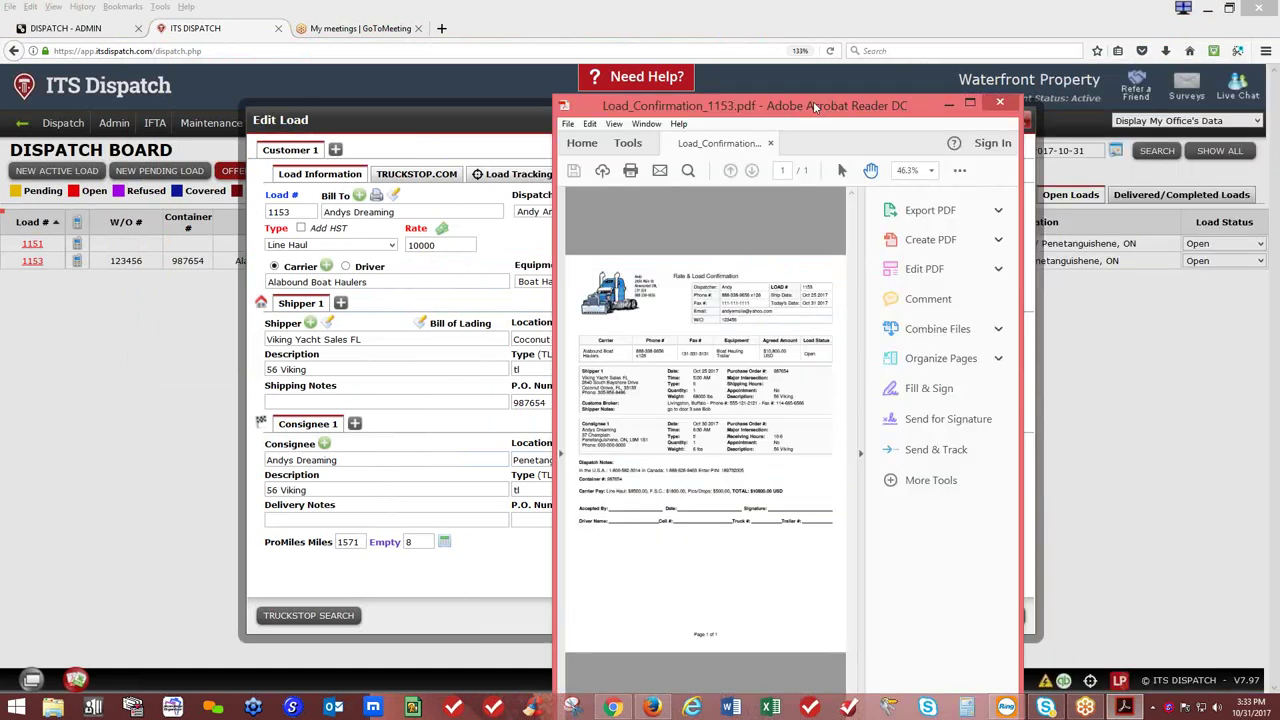
click(886, 103)
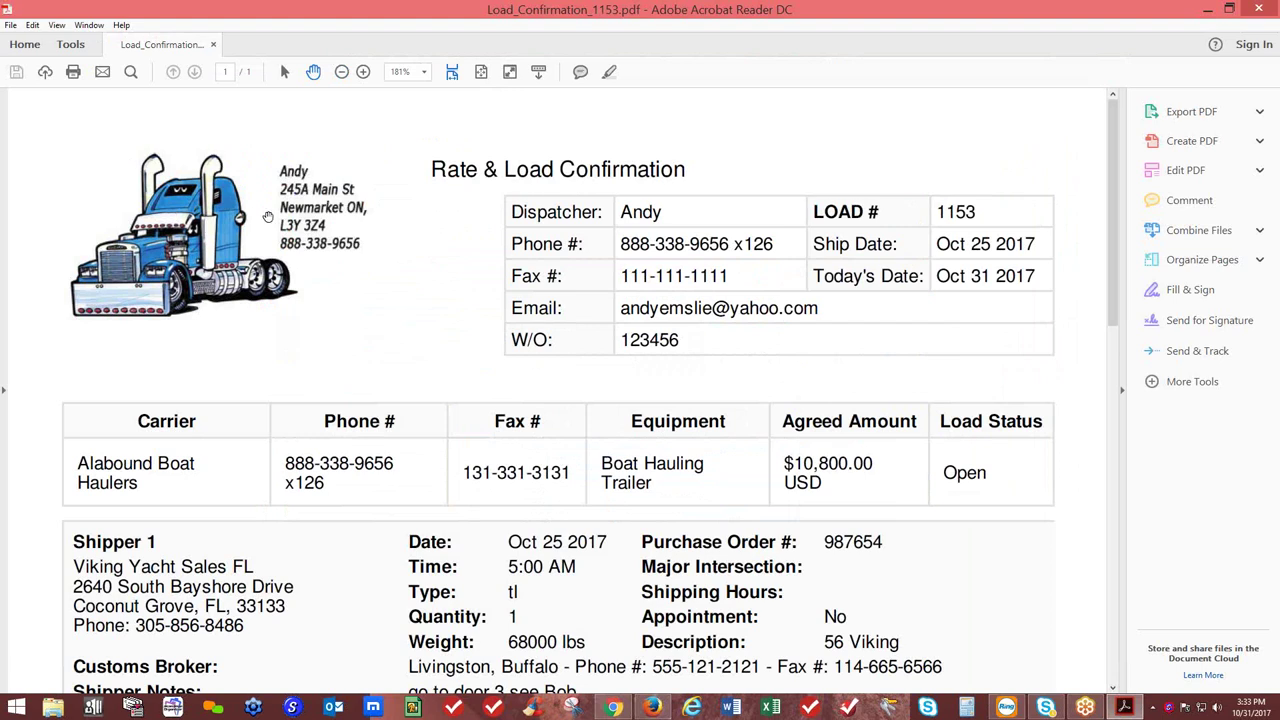
- Scroll through the Rate & Load Confirmation PDF for load 1153, then close Acrobat Reader
scroll(349, 315, down, 1)
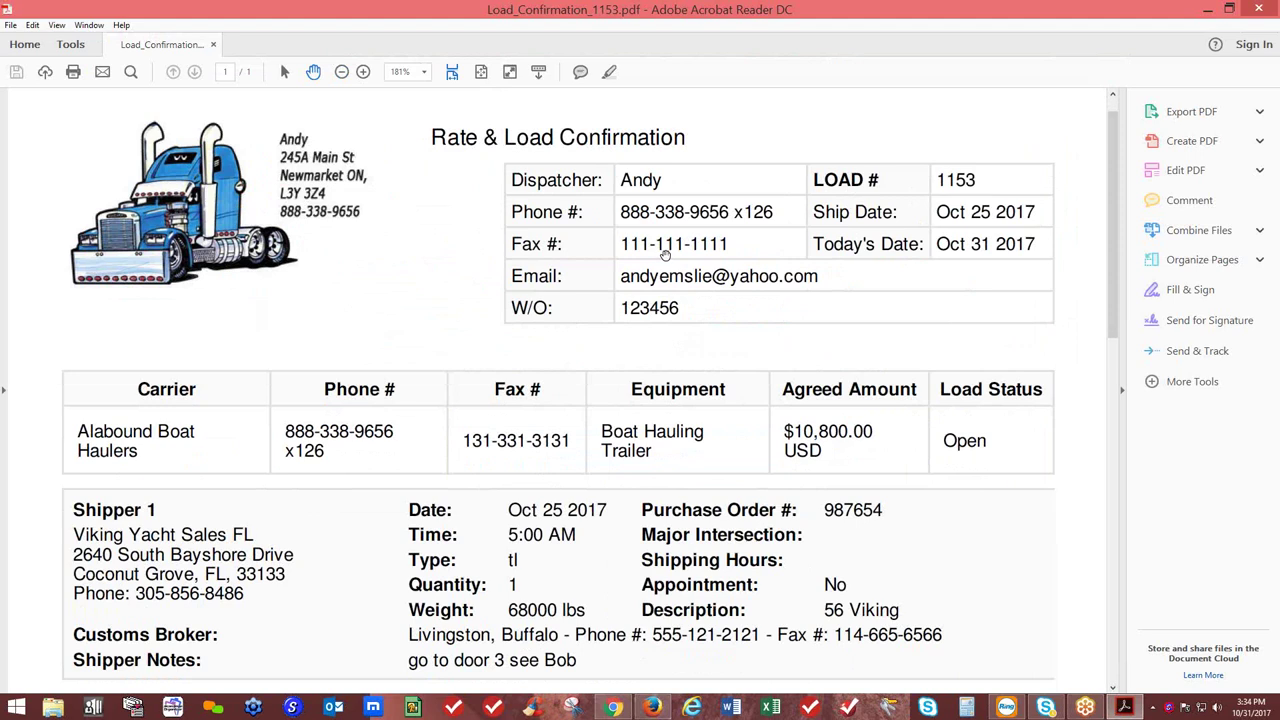
scroll(723, 308, down, 1)
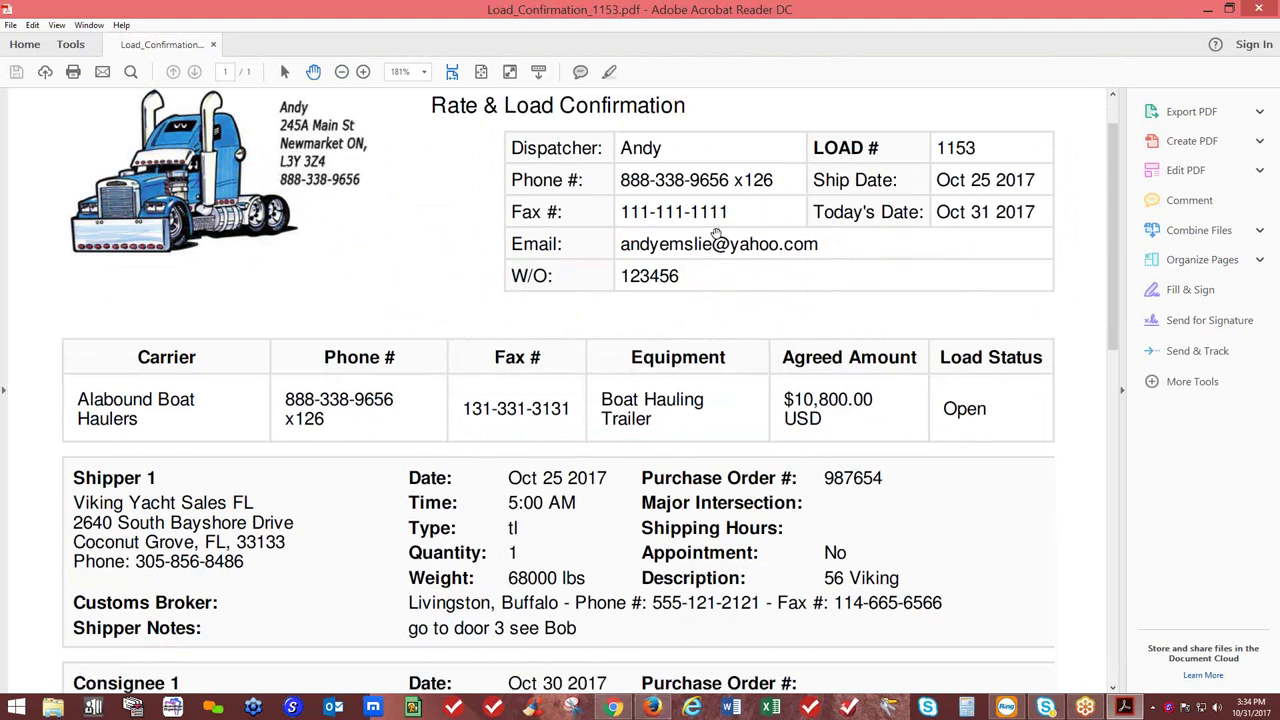
scroll(754, 297, down, 2)
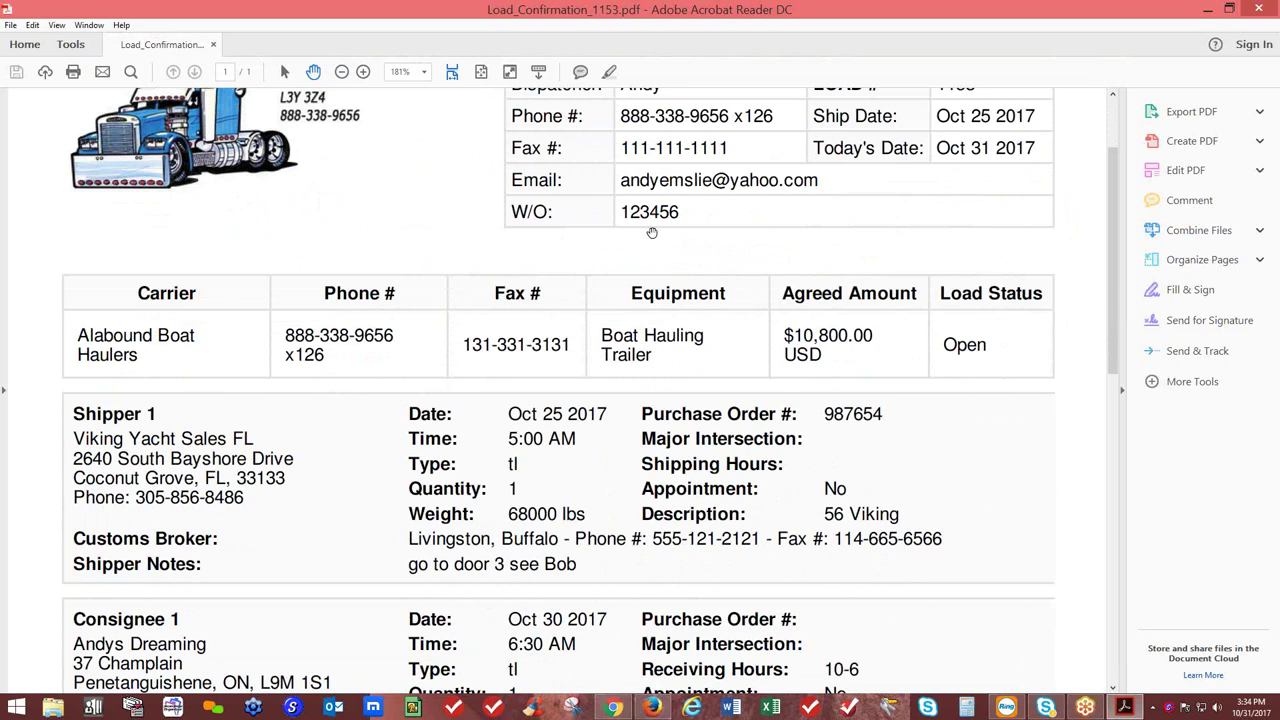
scroll(651, 232, down, 3)
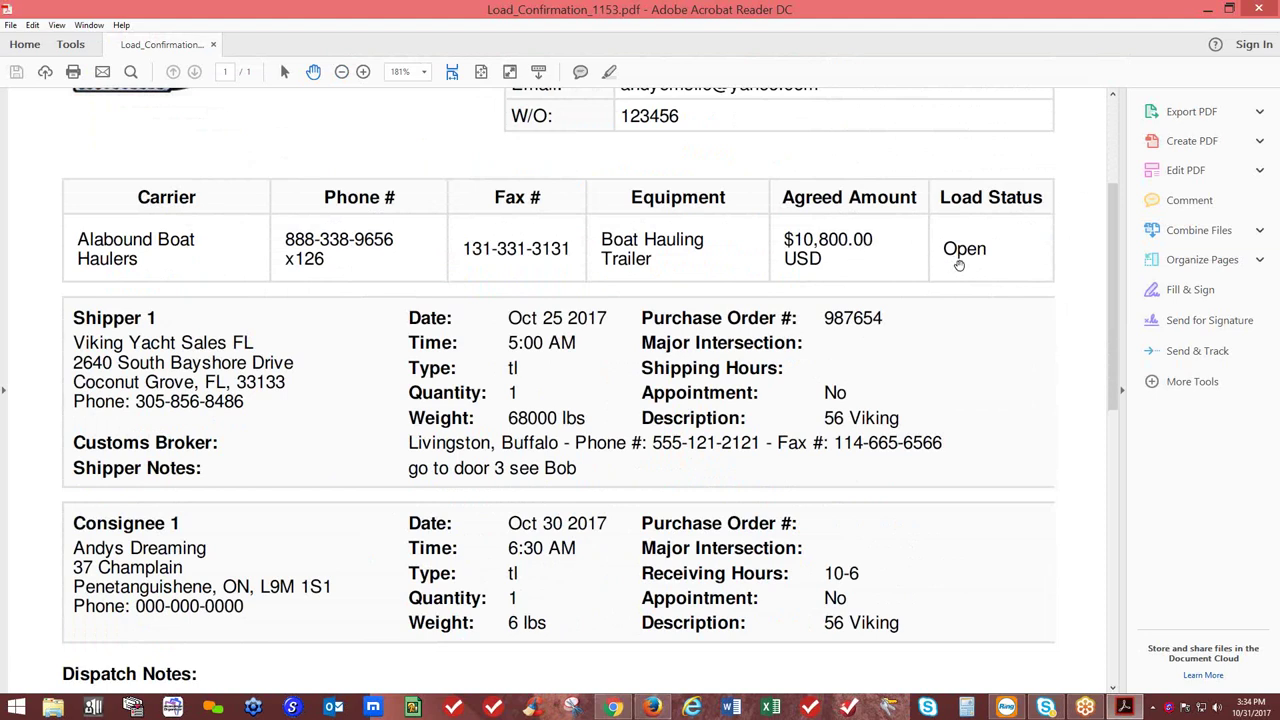
scroll(960, 265, down, 2)
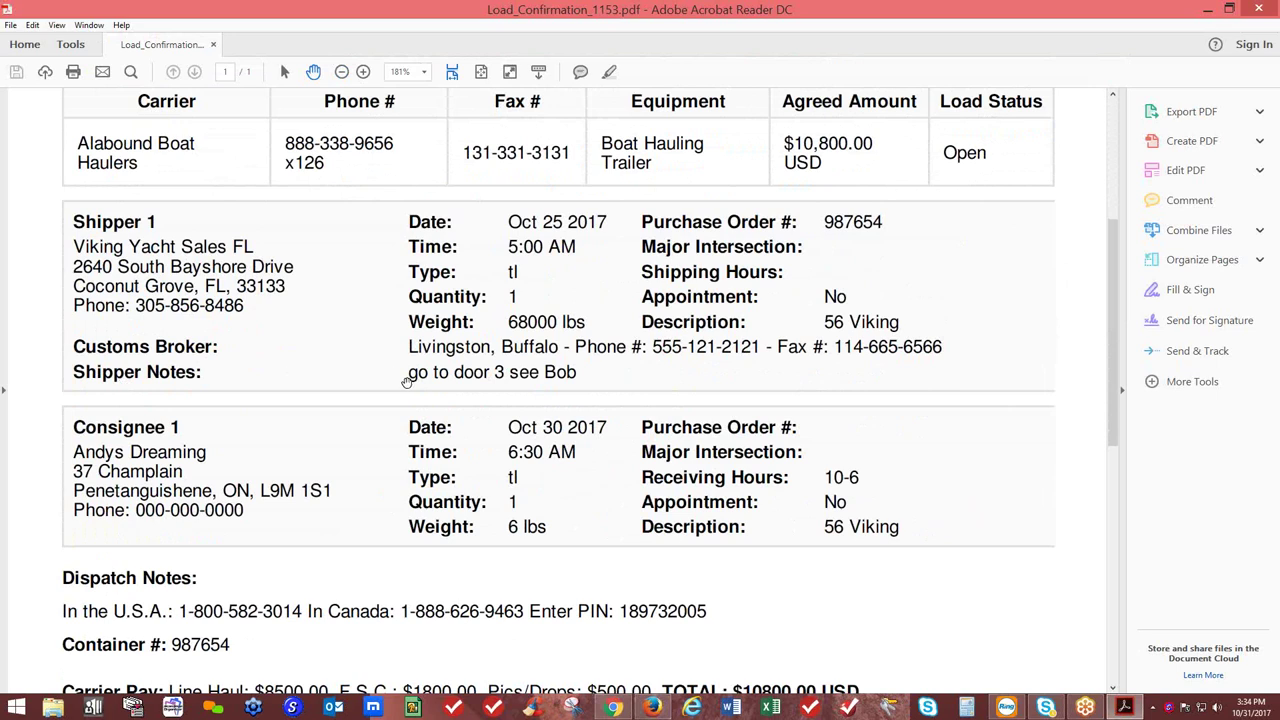
scroll(407, 381, down, 2)
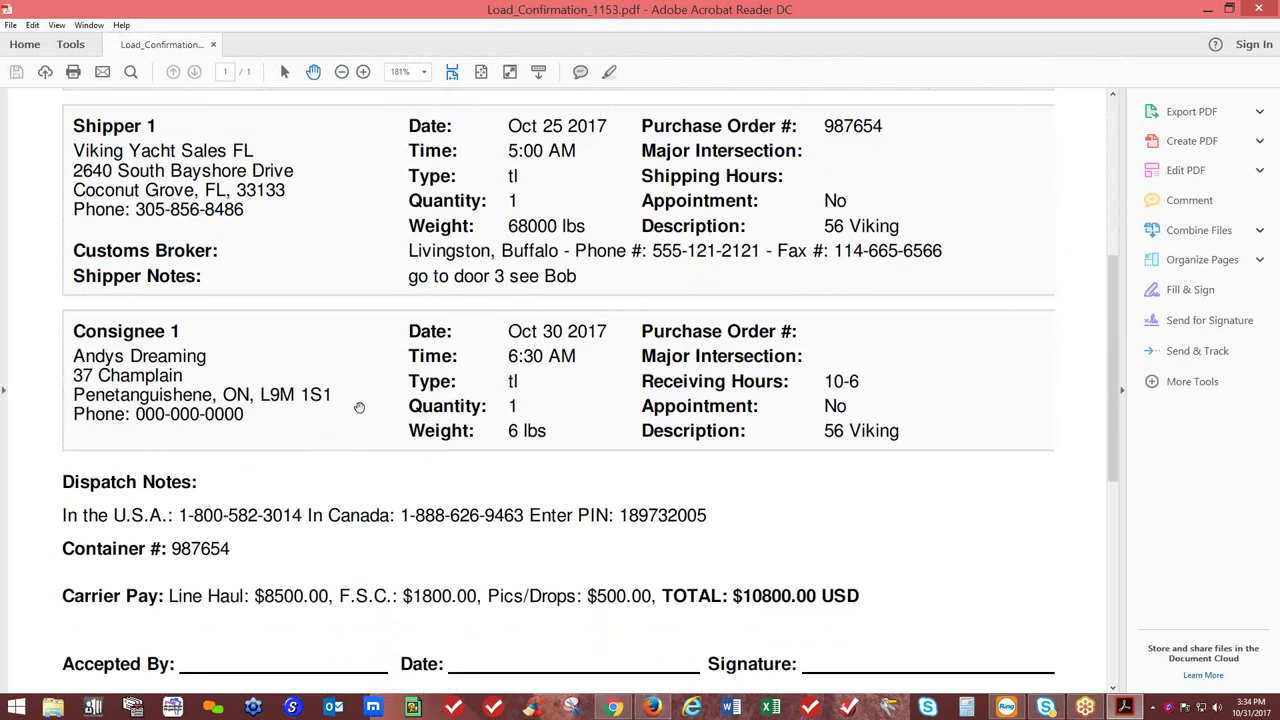
scroll(359, 407, down, 2)
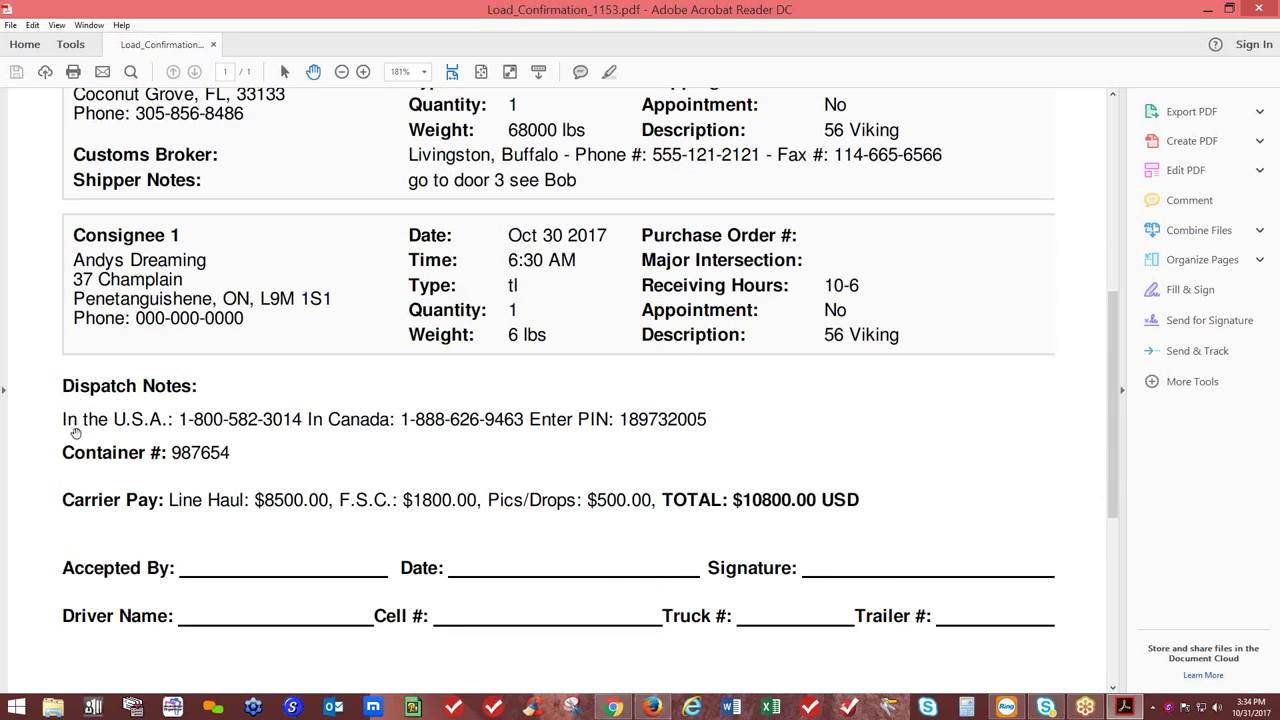
scroll(352, 437, down, 1)
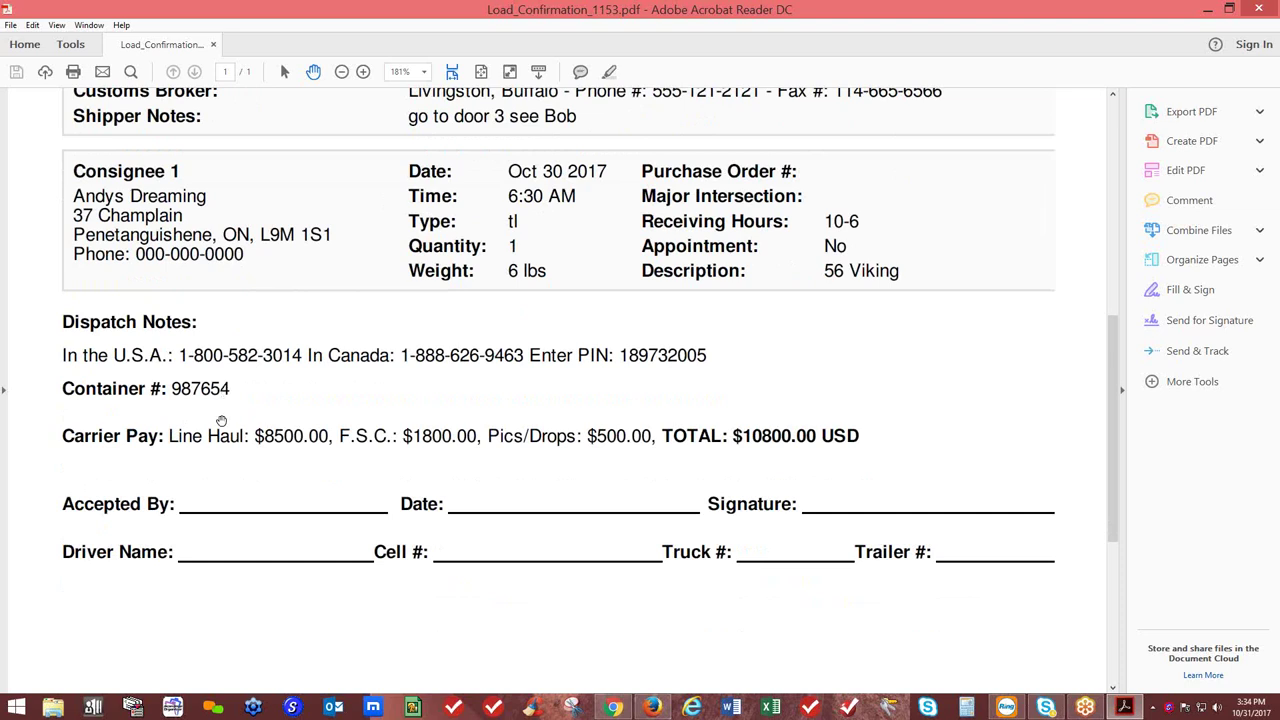
scroll(179, 454, down, 1)
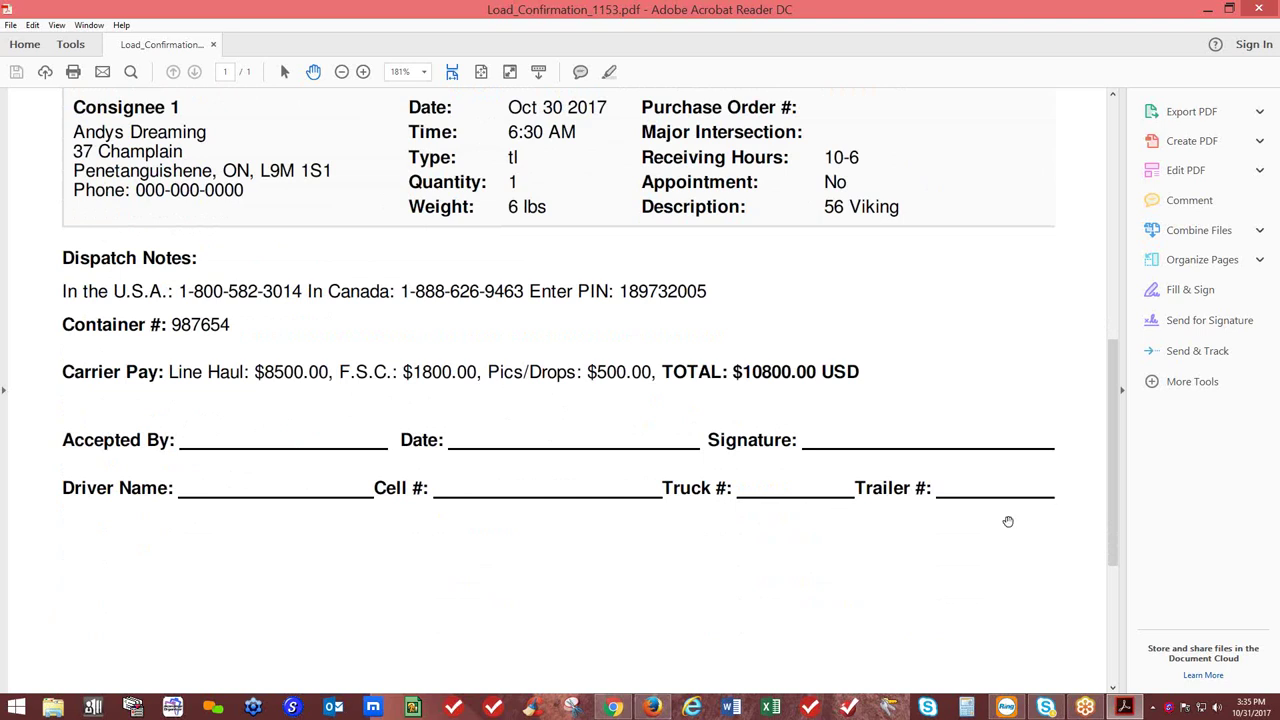
drag(194, 486, 592, 499)
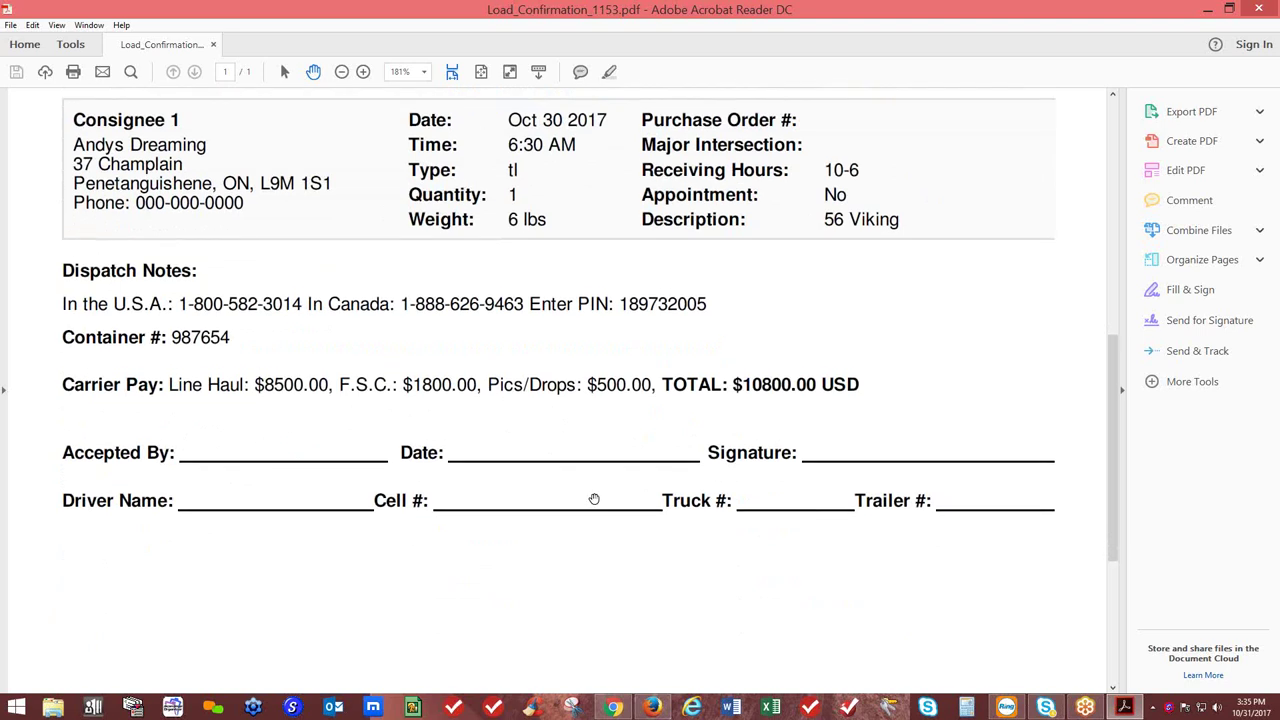
scroll(594, 499, up, 6)
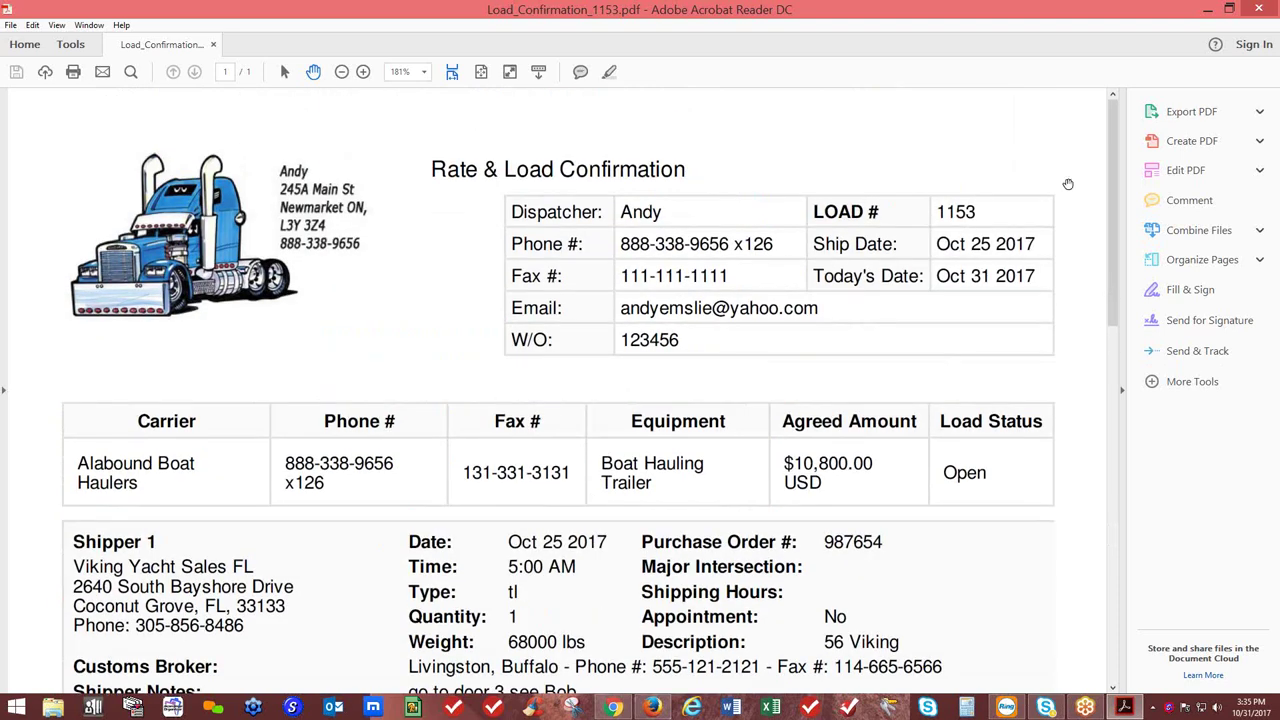
click(1258, 9)
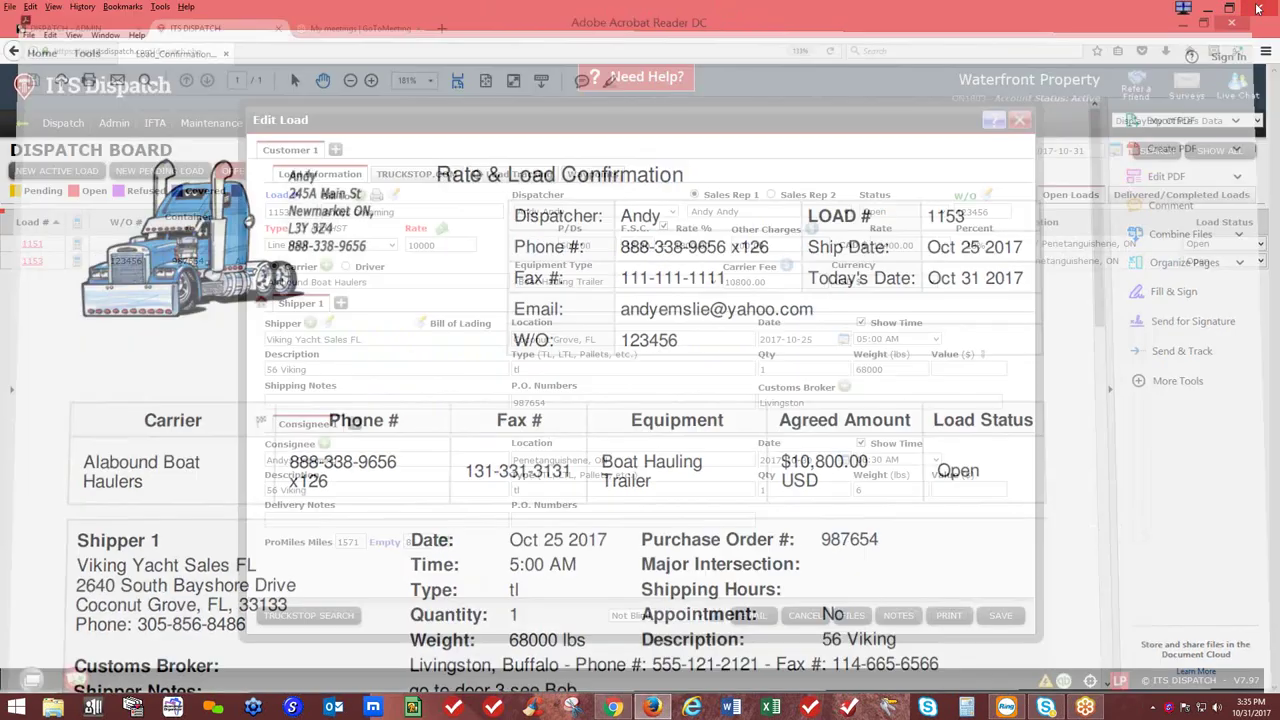
- Add the driver's name, phone number and truck to load 1153's contact details
click(898, 619)
click(686, 233)
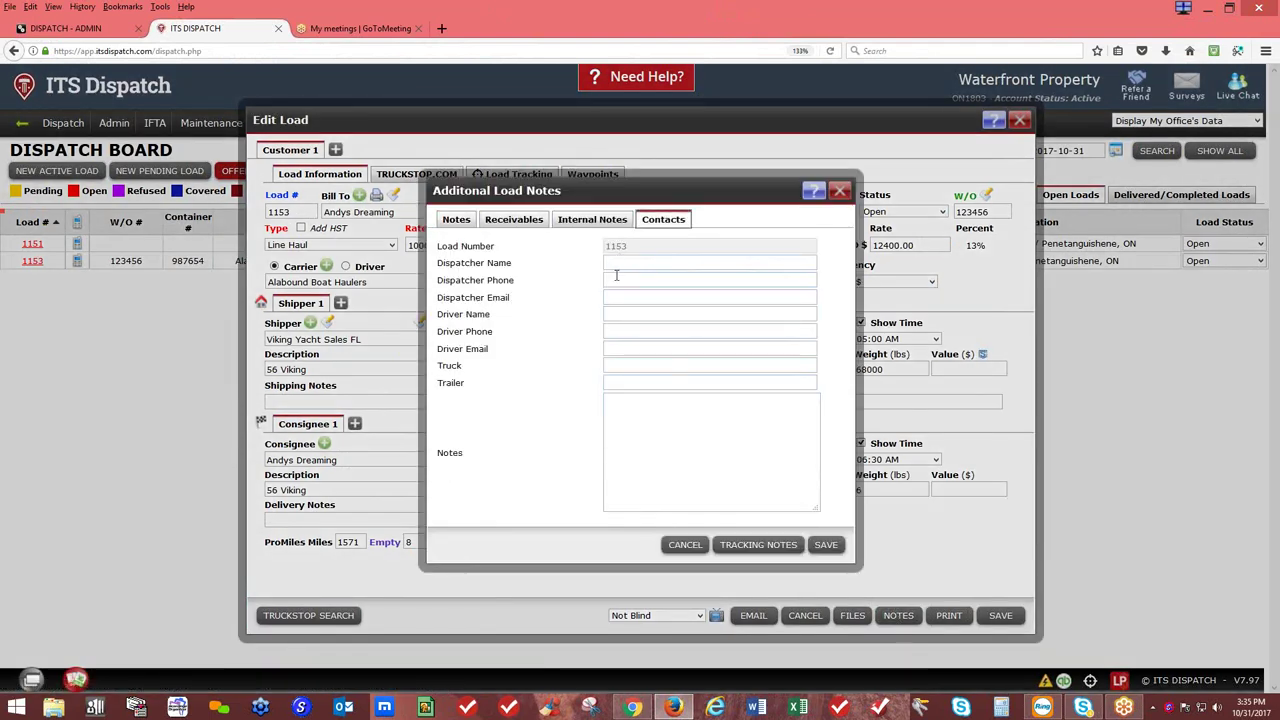
click(632, 317)
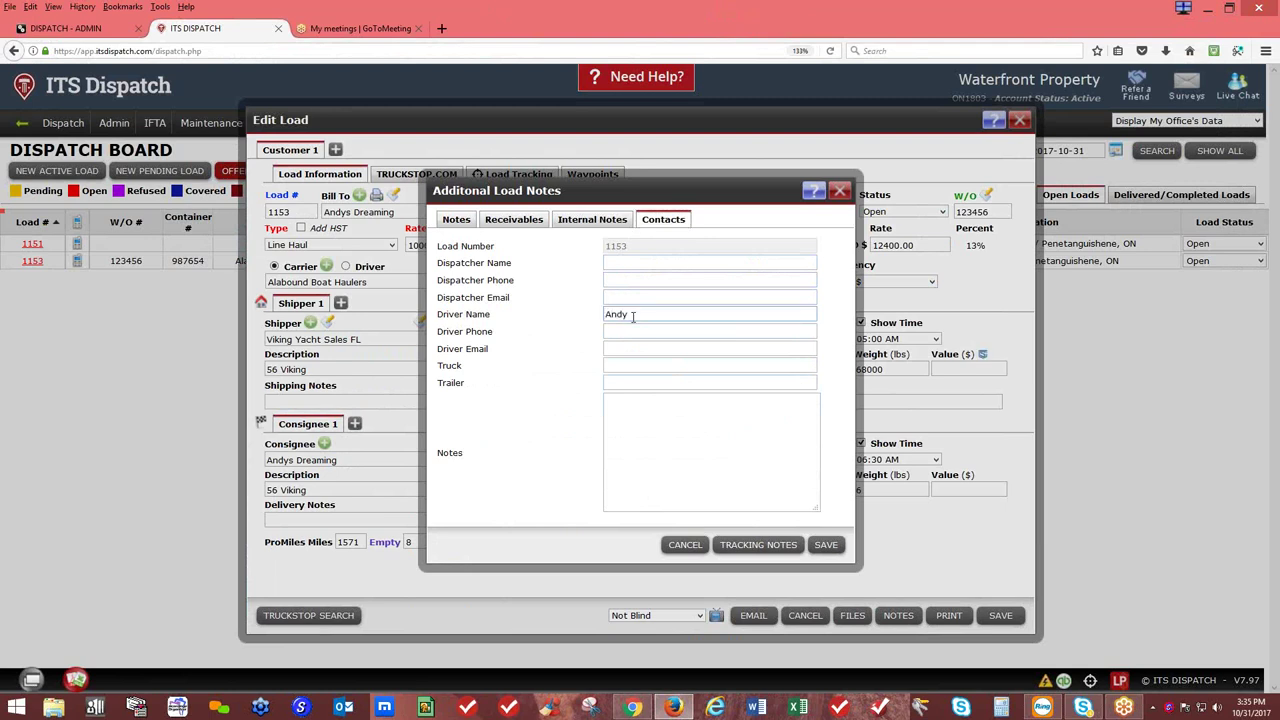
click(624, 333)
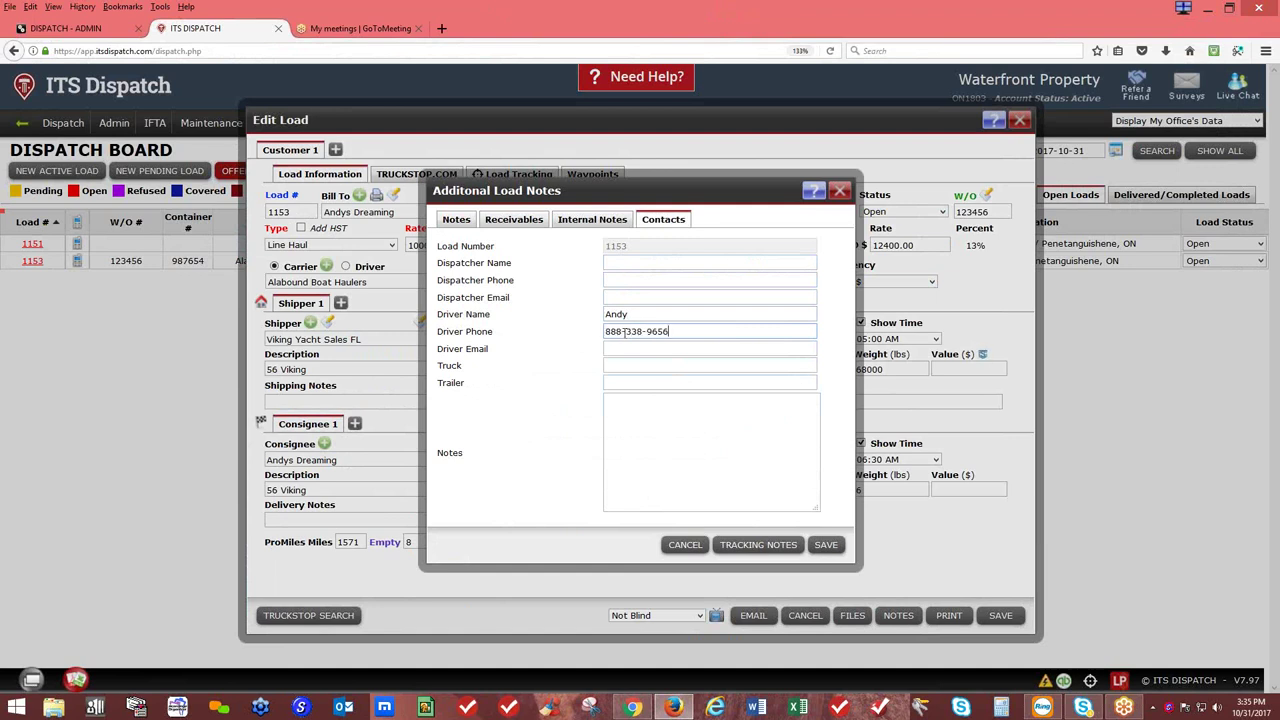
click(628, 360)
click(826, 546)
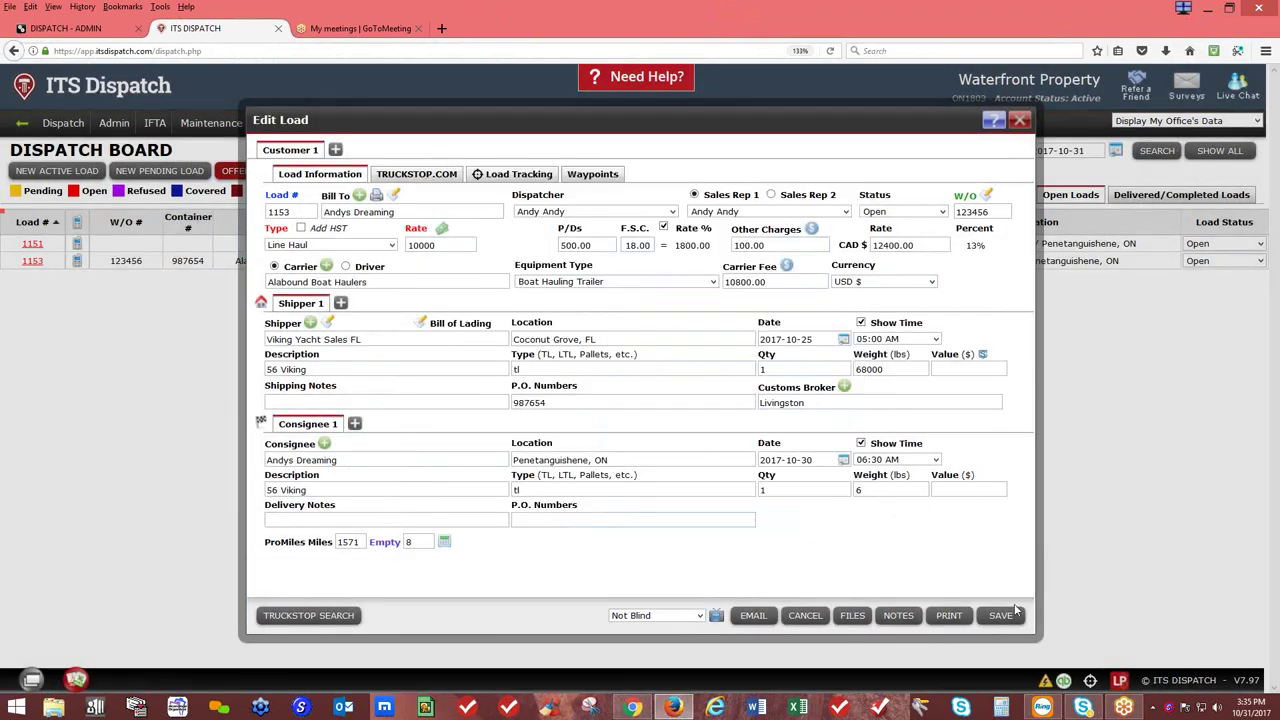
- Regenerate Load_Confirmation_1153.pdf, replace the existing file, and open it from downloads
click(960, 618)
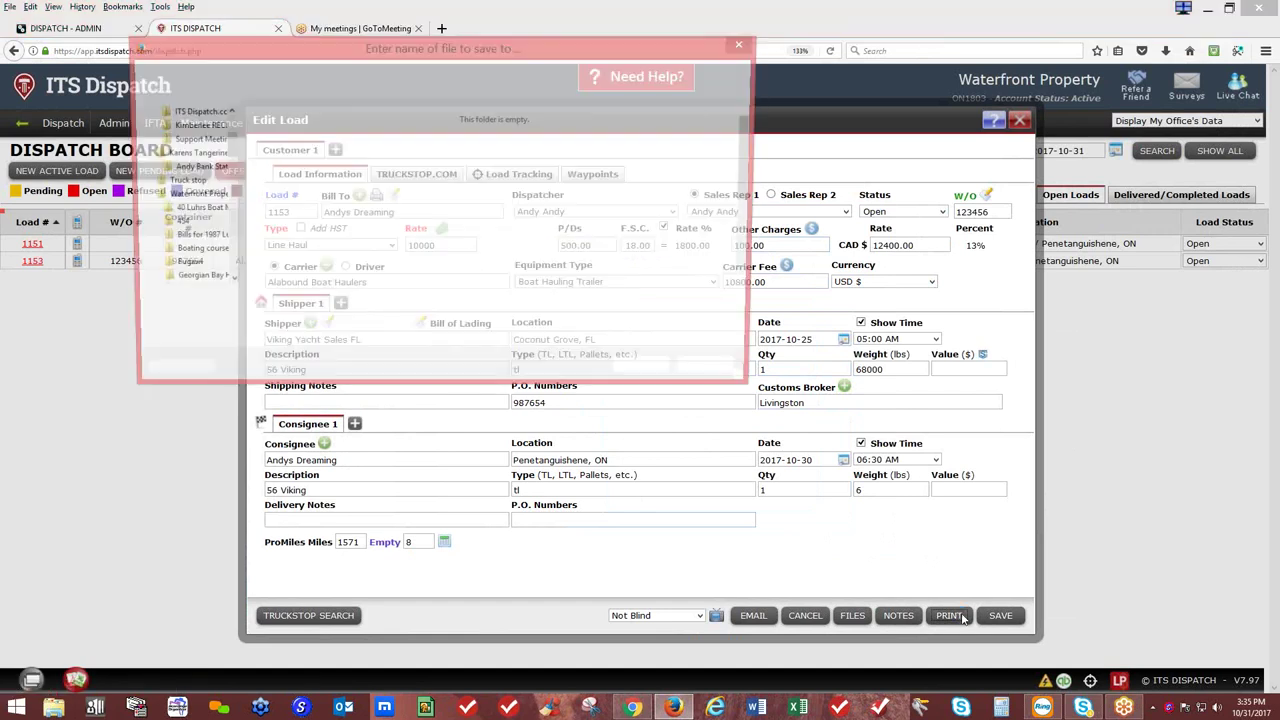
click(672, 373)
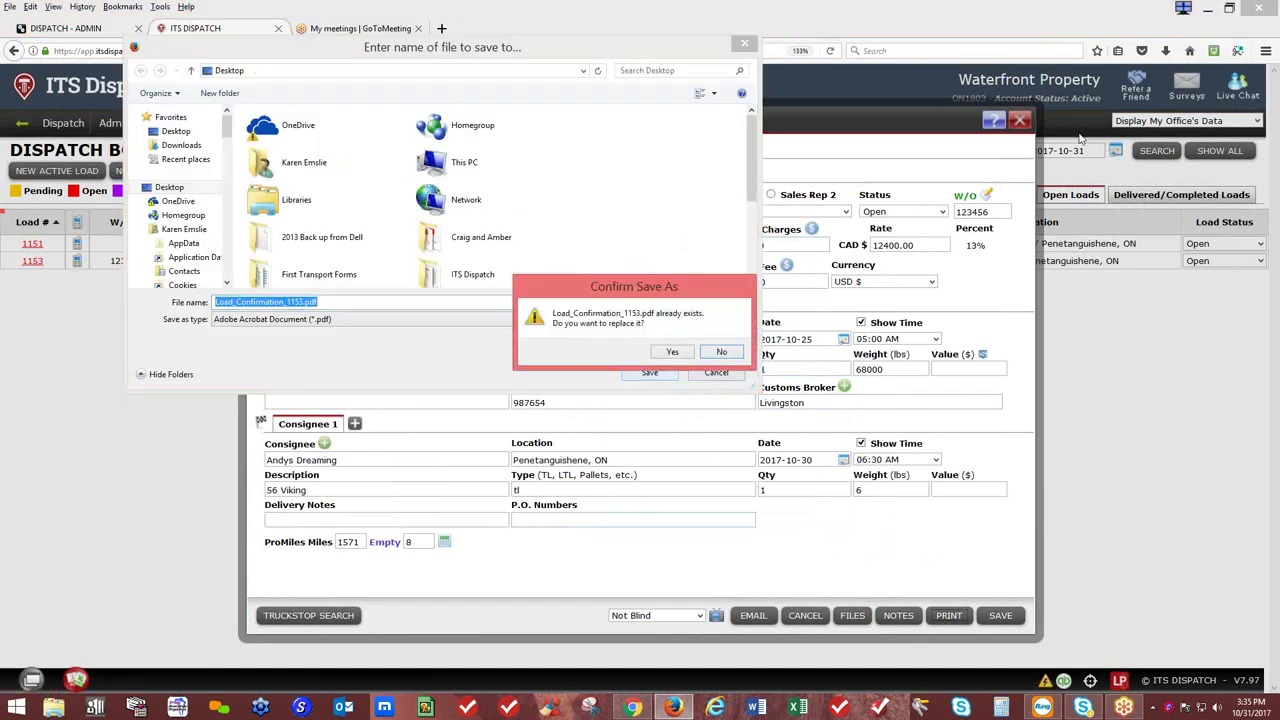
click(672, 352)
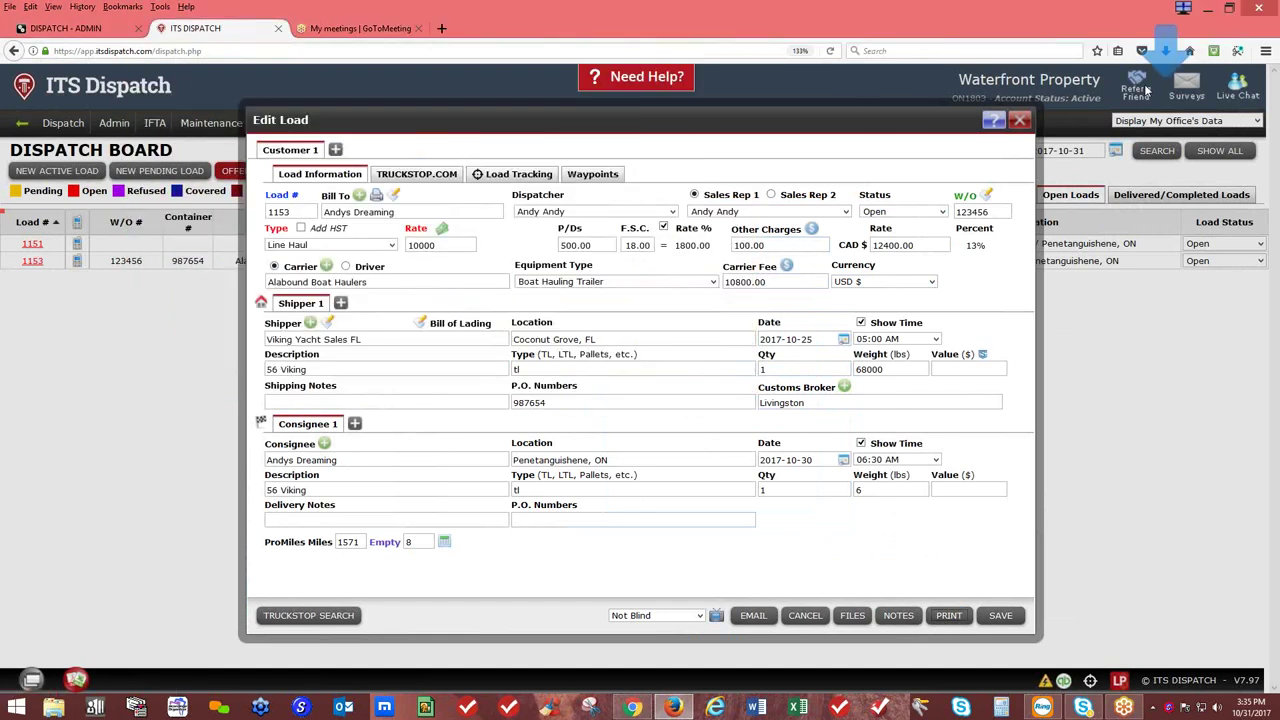
click(1165, 51)
click(1000, 84)
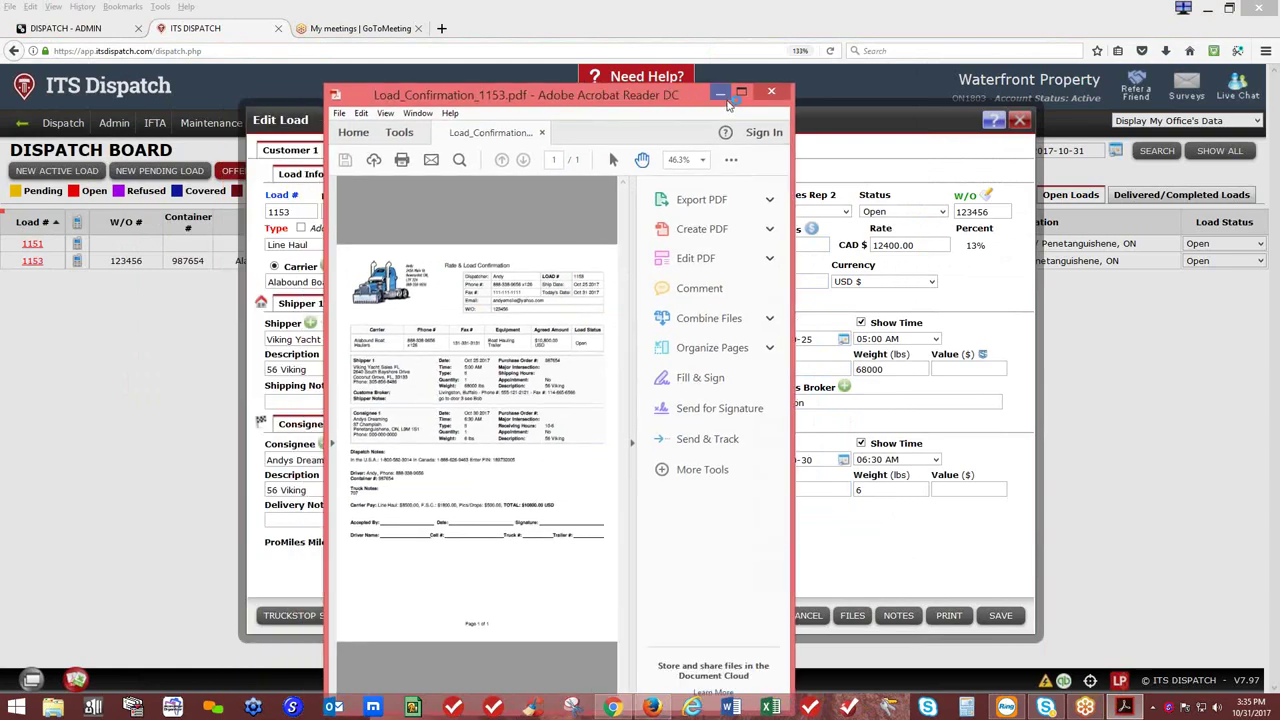
- Maximize Acrobat and scroll through the regenerated load 1153 confirmation
click(741, 95)
scroll(784, 486, down, 10)
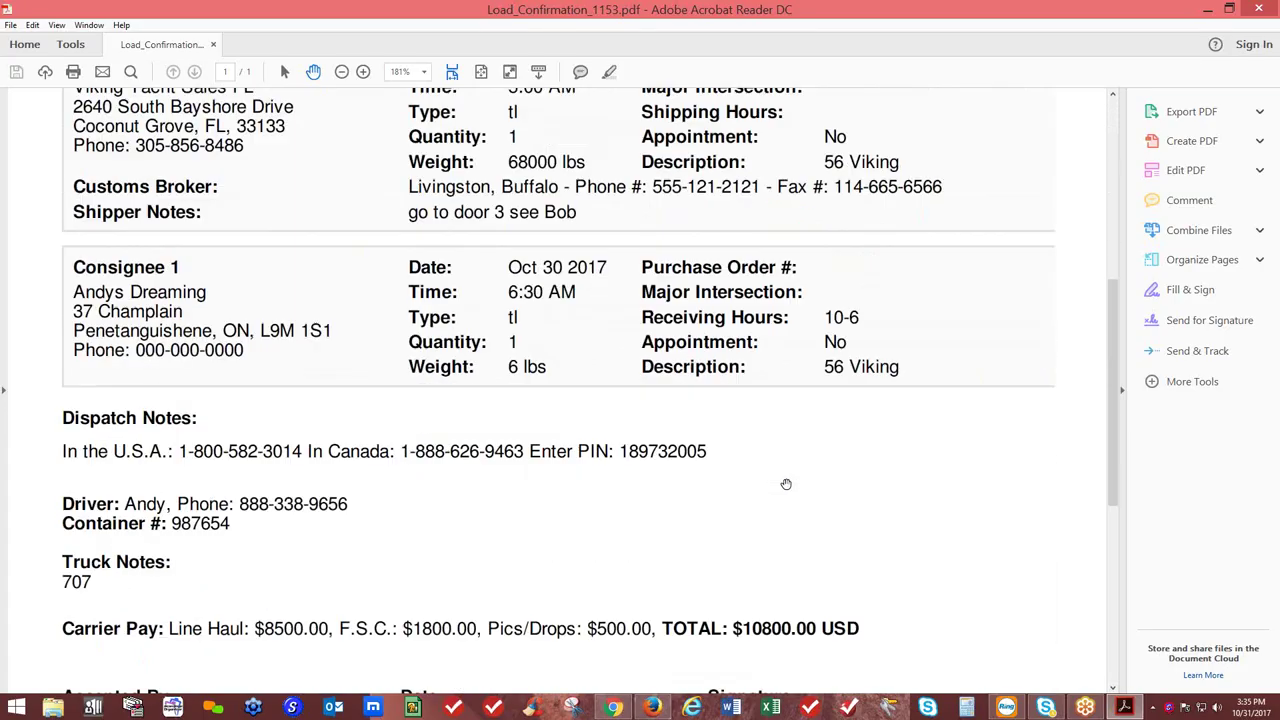
scroll(784, 486, down, 1)
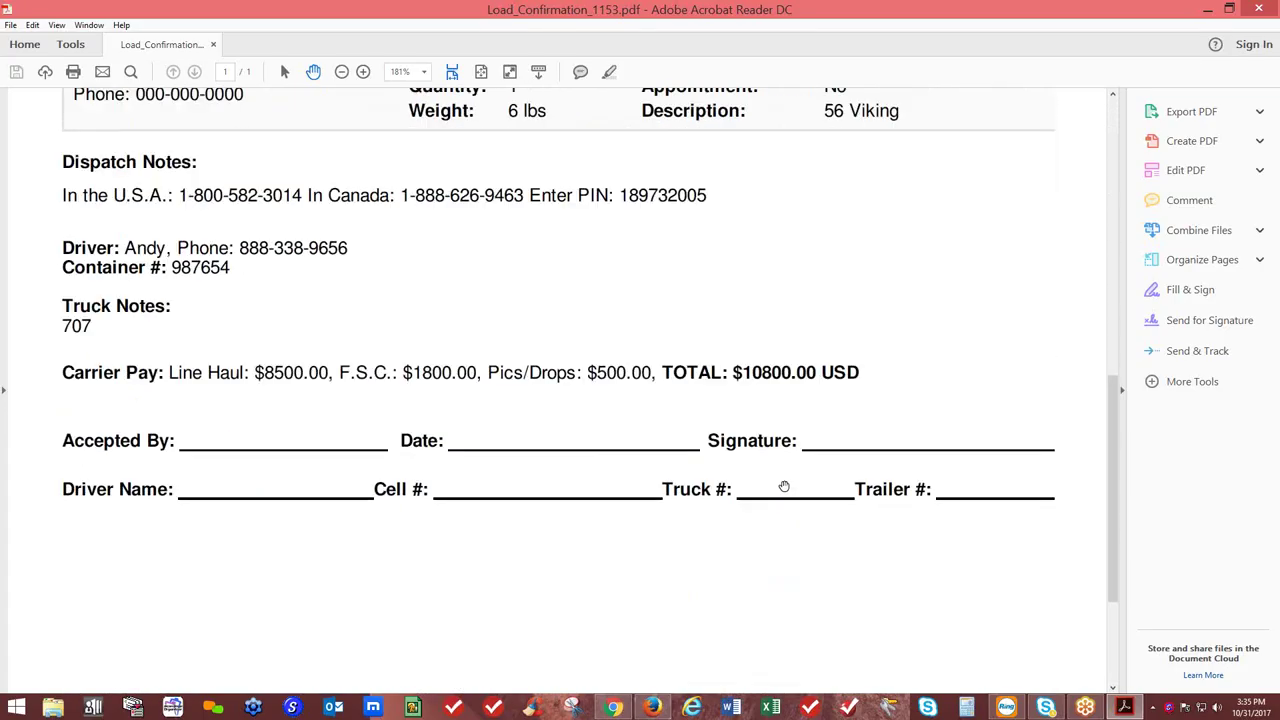
scroll(784, 486, up, 1)
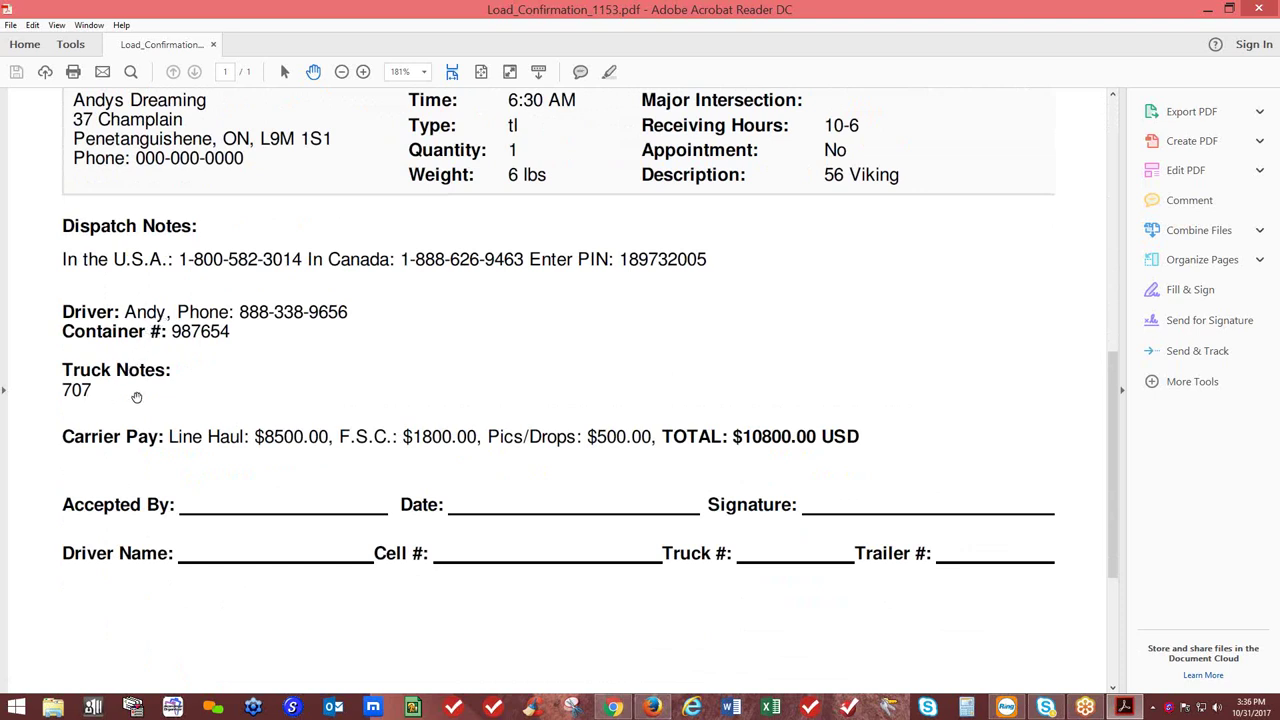
scroll(663, 477, up, 10)
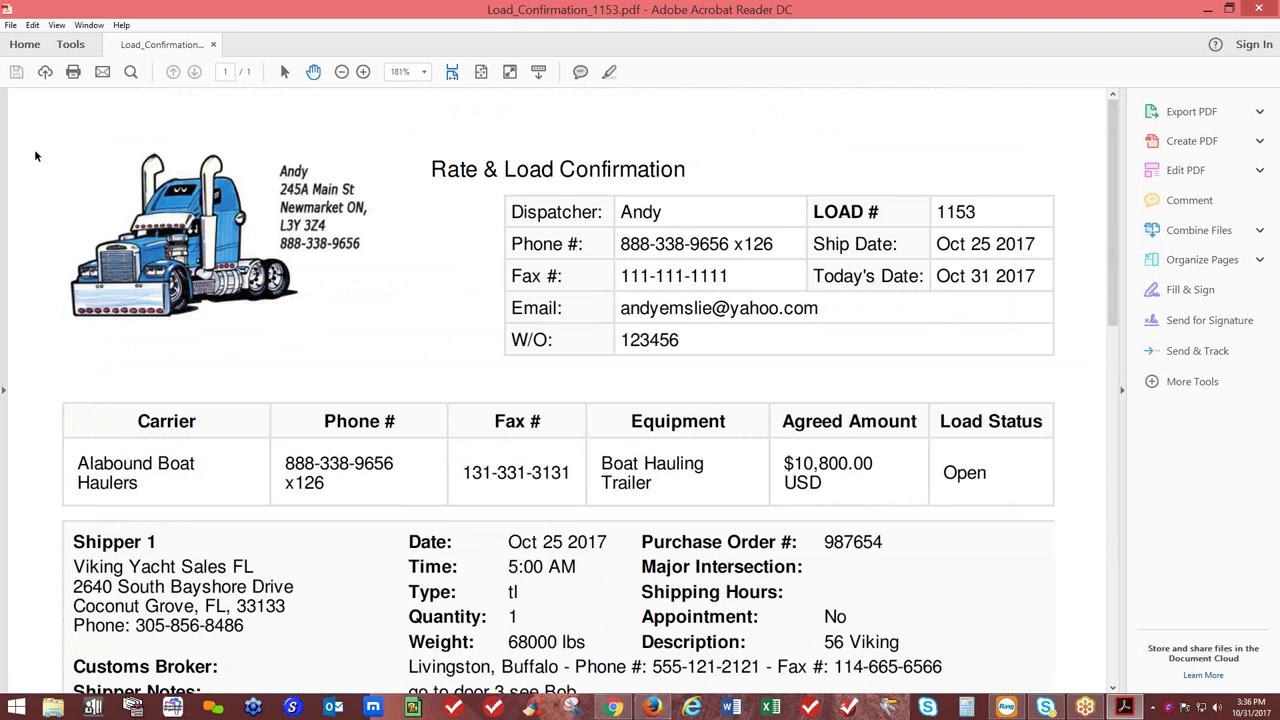
- Start File > Save As, cancel it, and close Acrobat Reader
click(10, 24)
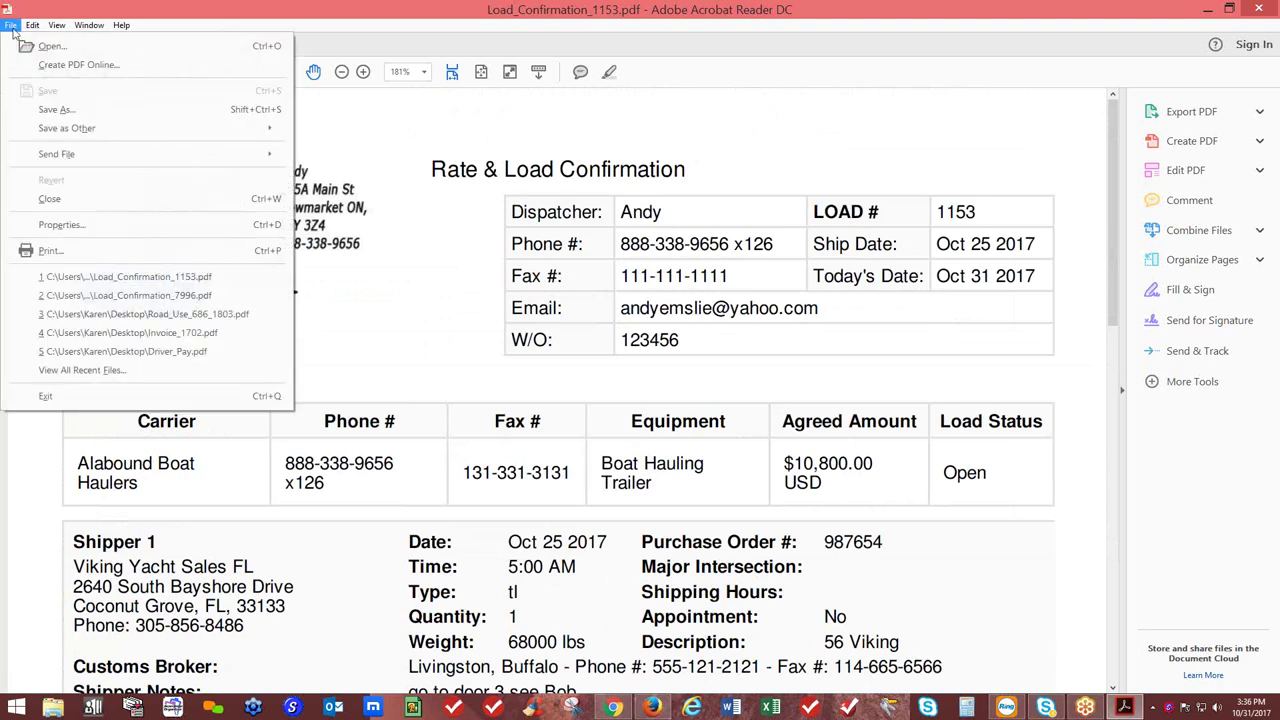
click(40, 110)
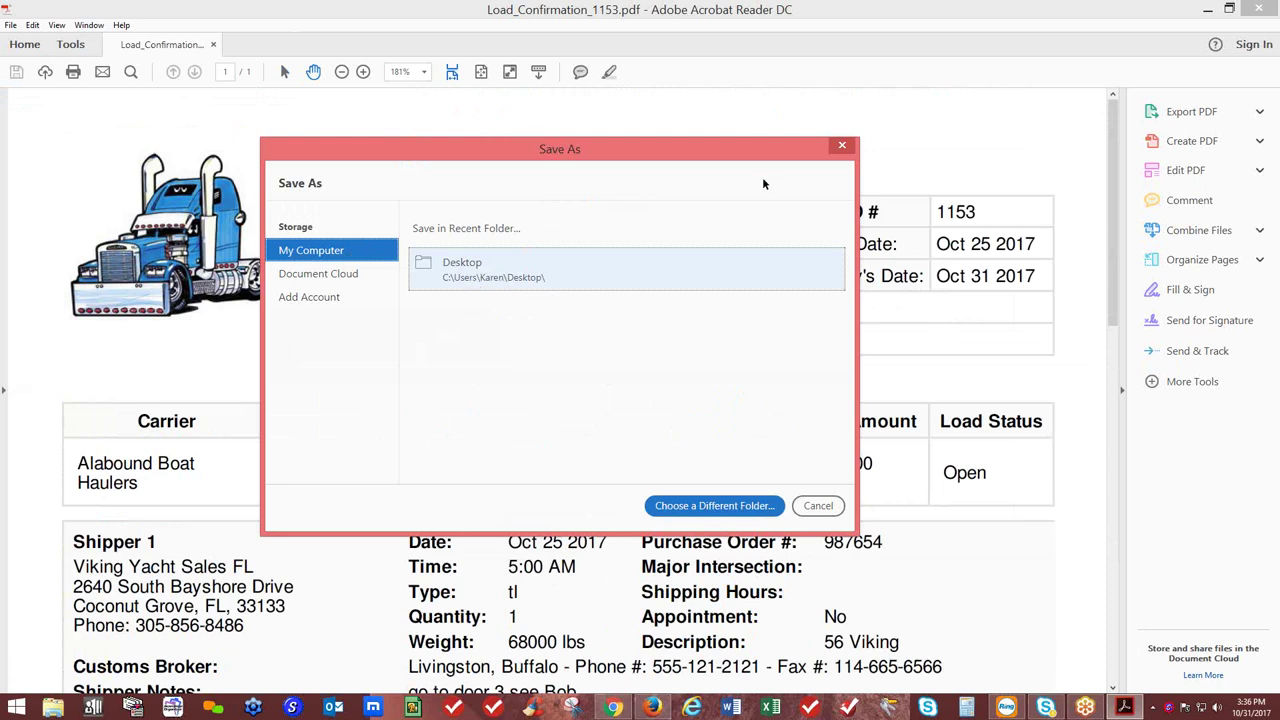
click(844, 148)
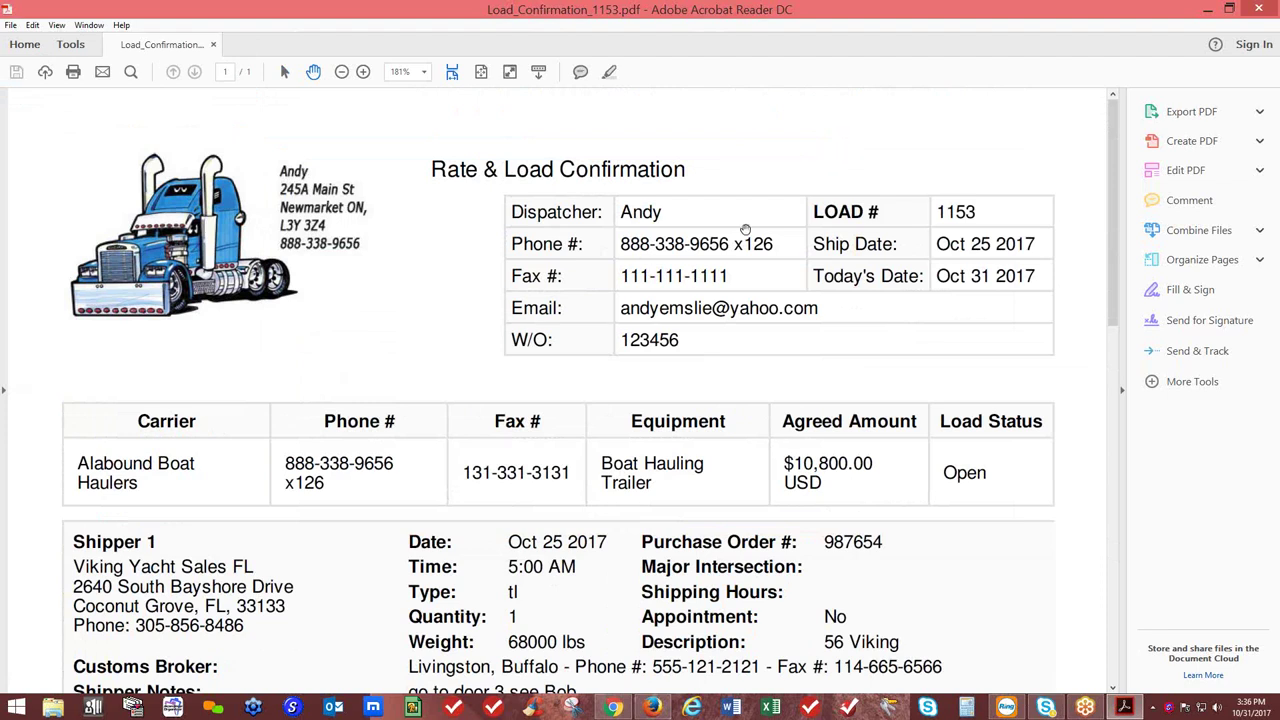
click(1258, 9)
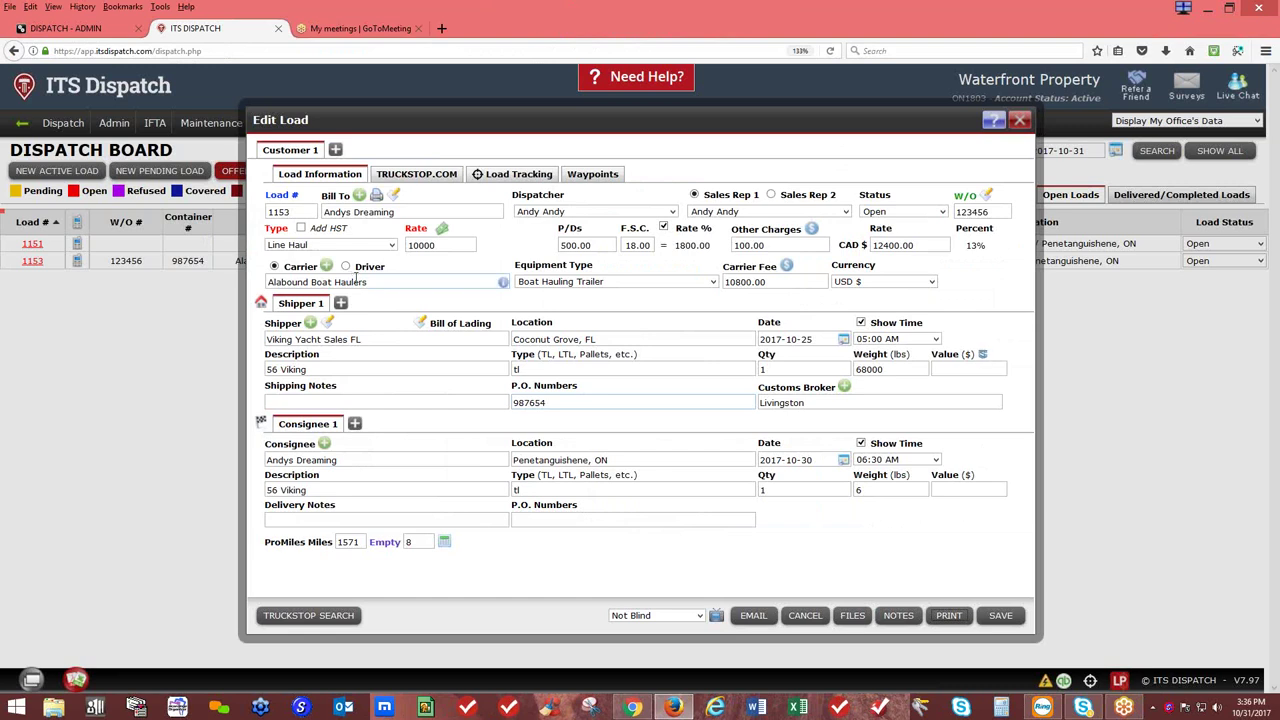
- Start BOL row 1: number 12345, third-party contact, Alabound Boat Haulers carrier, 3rd Party freight charges
click(421, 322)
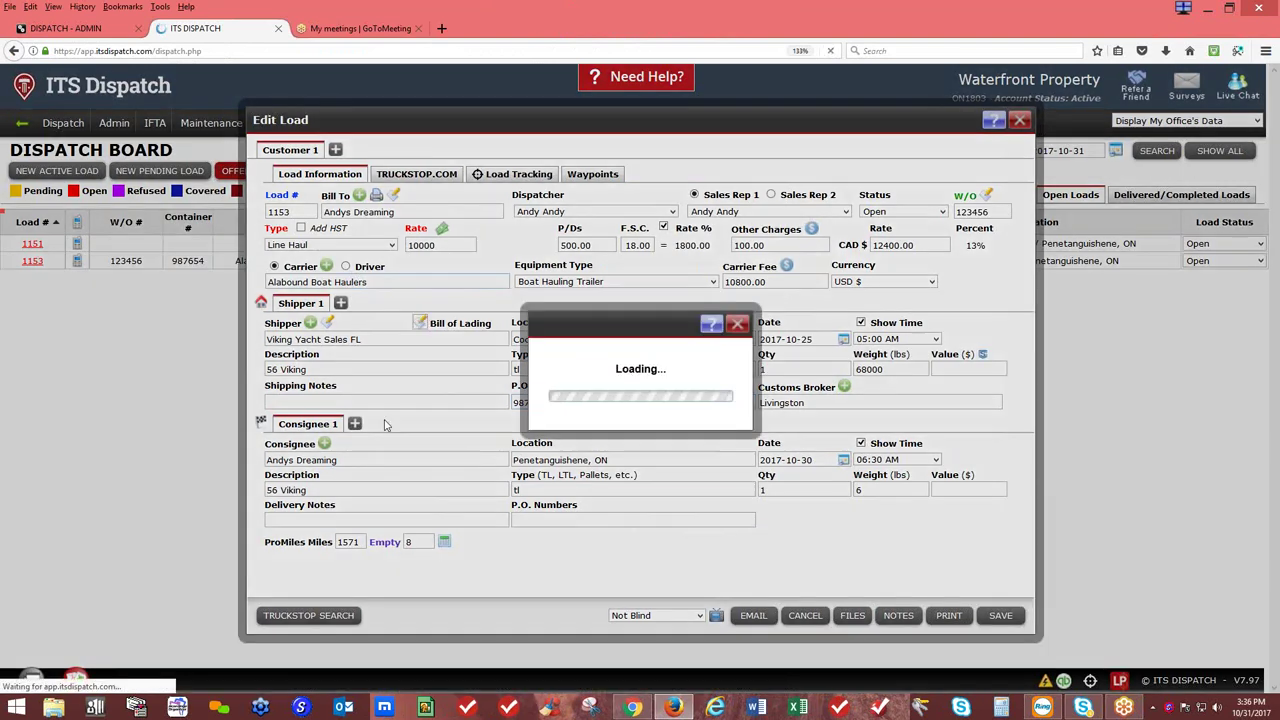
click(253, 263)
text(12345)
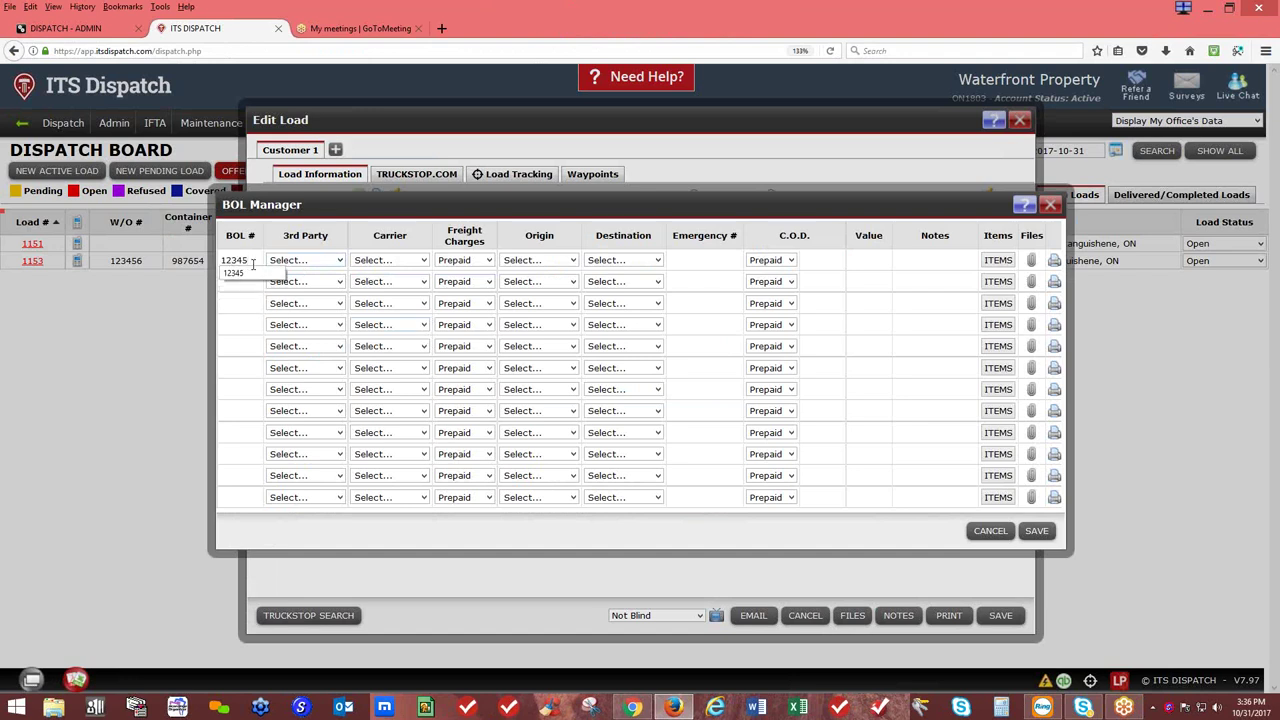
click(339, 260)
click(308, 296)
click(372, 260)
click(376, 296)
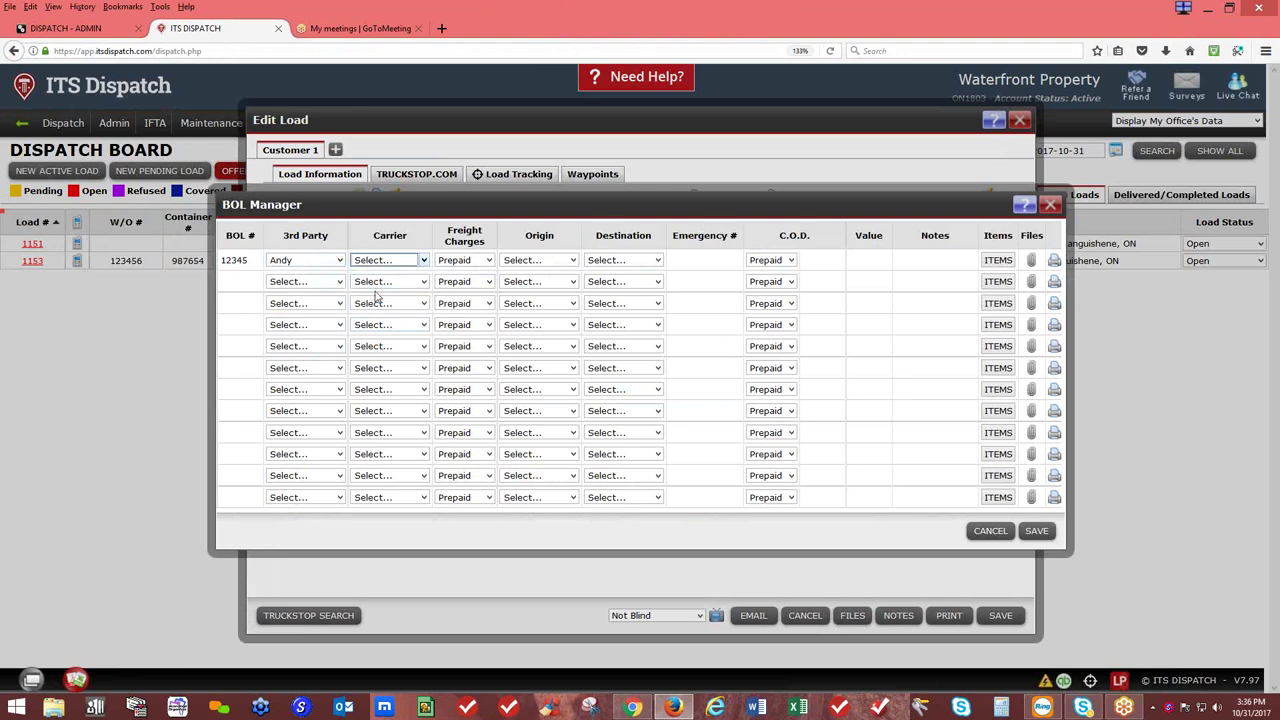
click(462, 262)
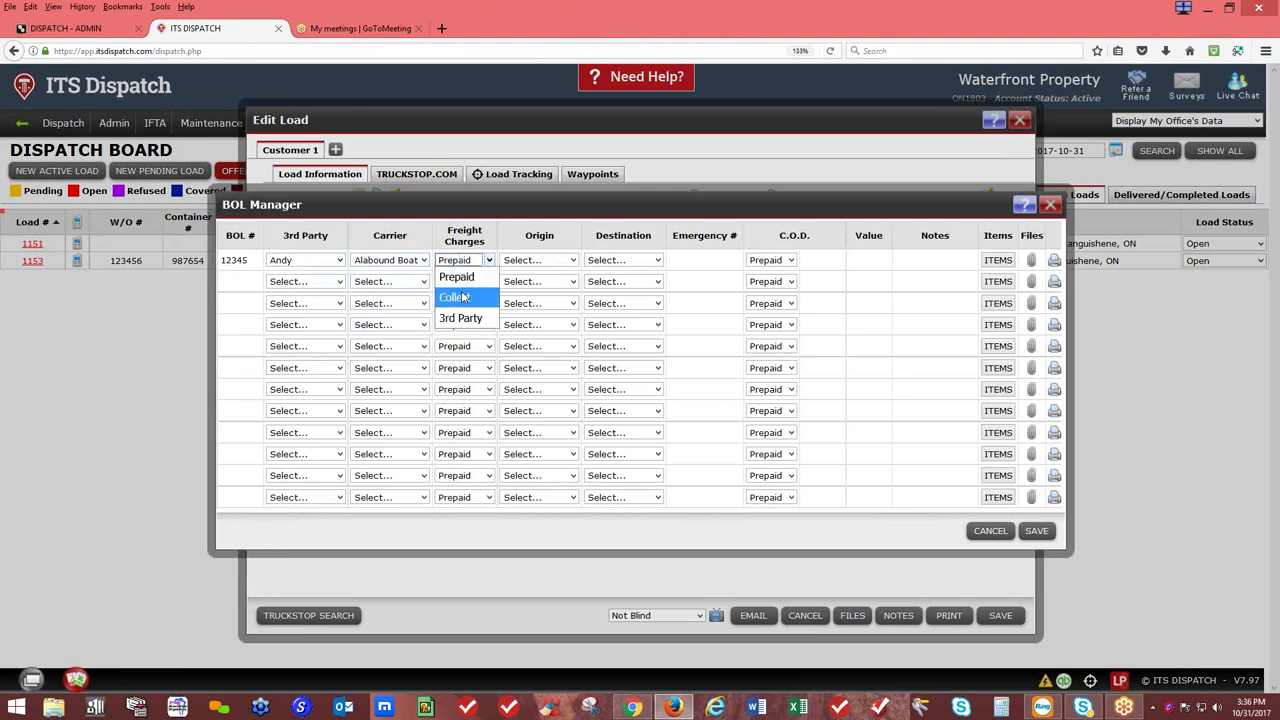
click(460, 318)
- Set origin Viking Yacht Sales FL, destination Andys Dreaming, C.O.D. Collect, and review the items list
click(514, 264)
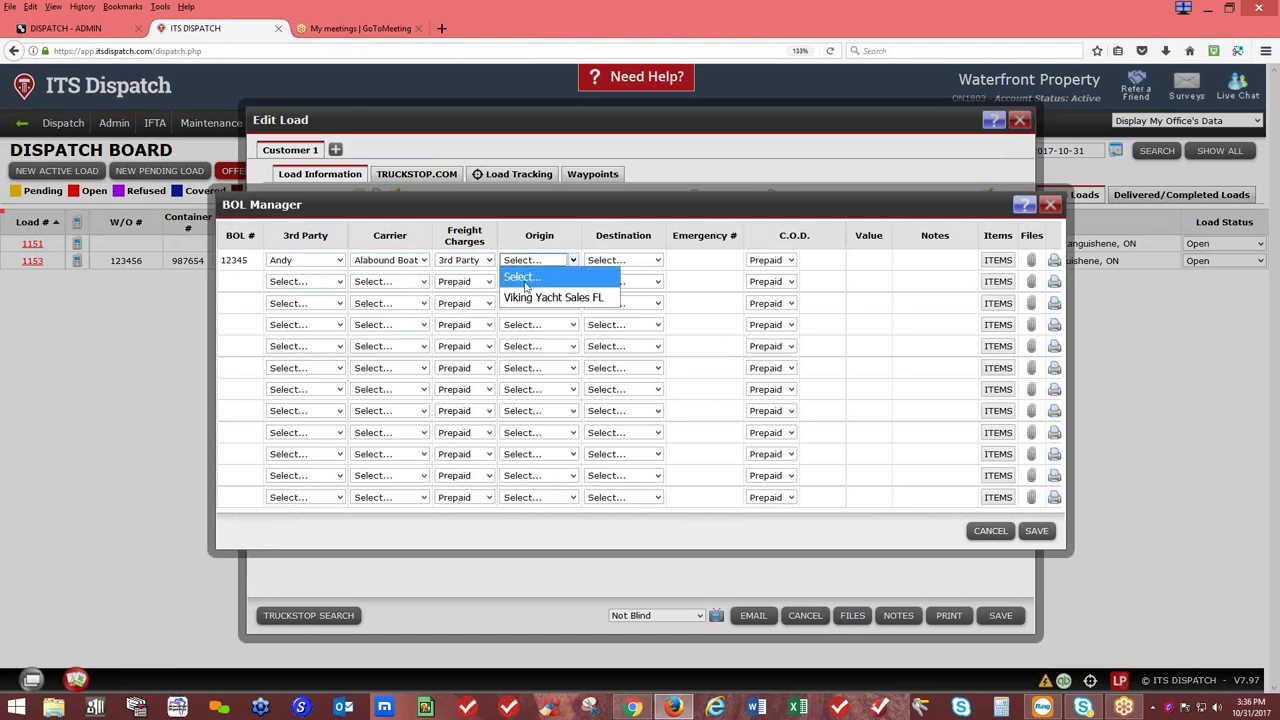
click(540, 297)
click(615, 262)
click(621, 298)
click(692, 260)
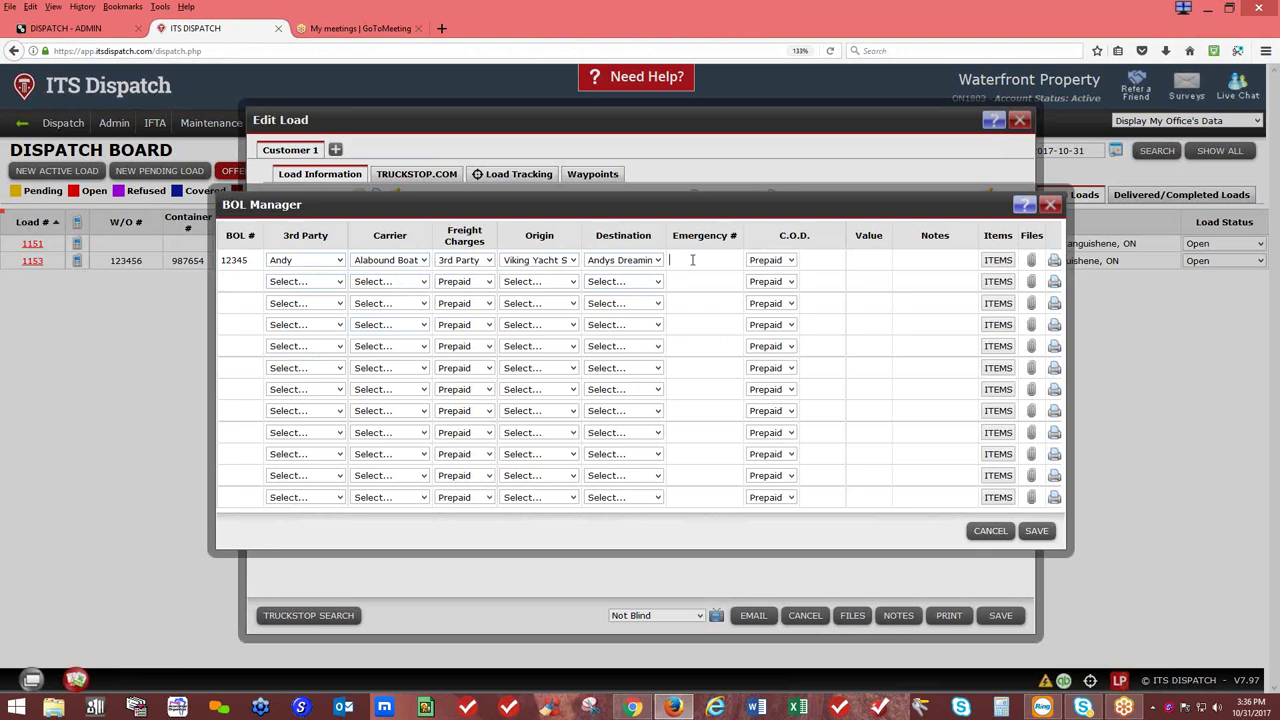
click(793, 262)
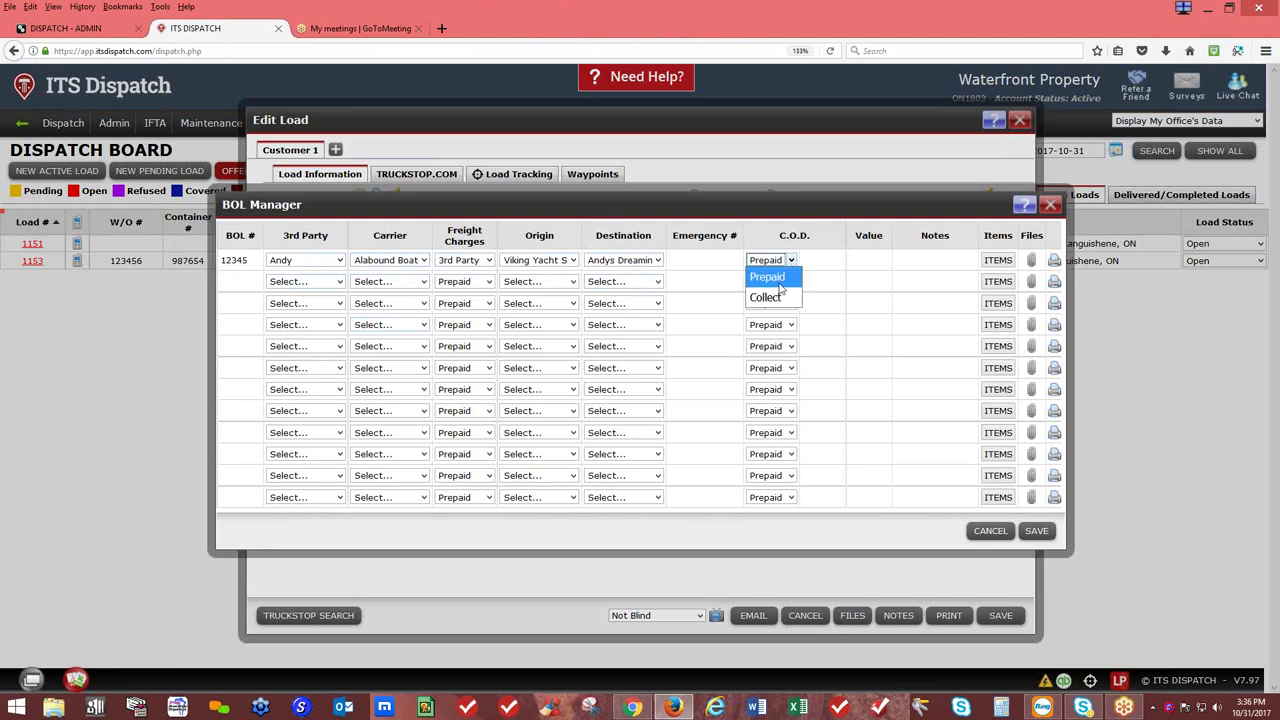
click(763, 294)
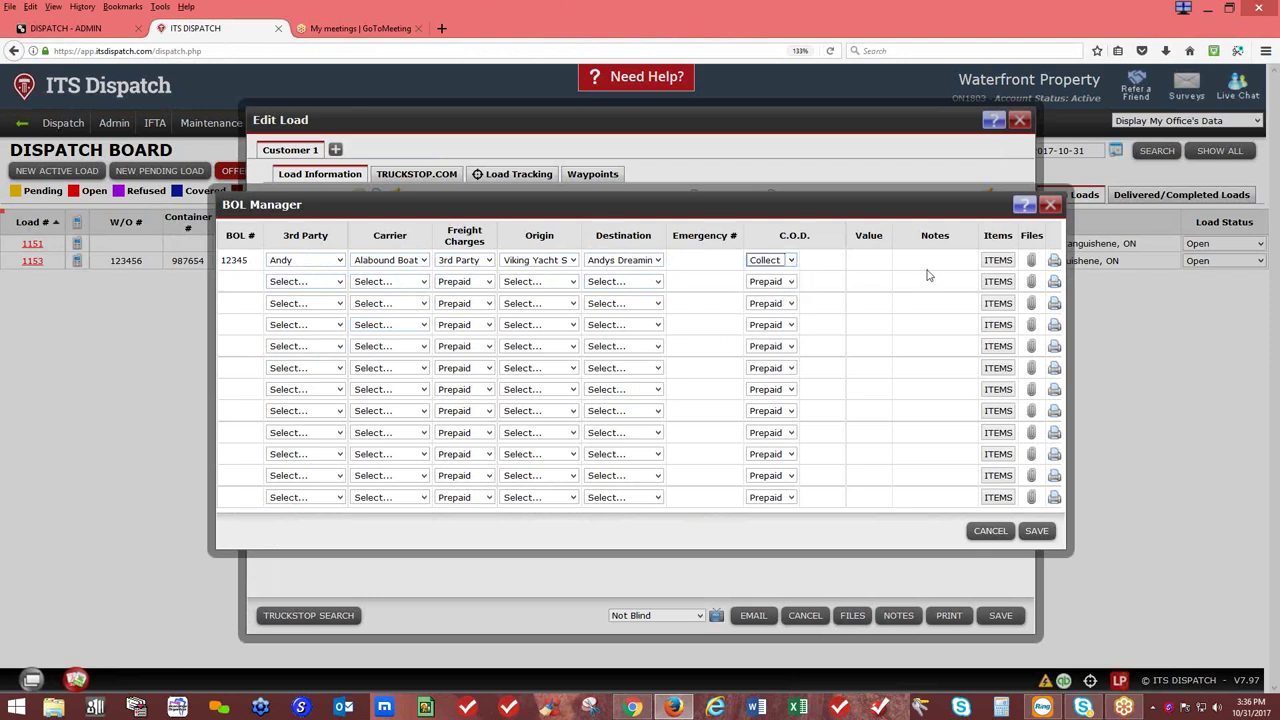
click(997, 260)
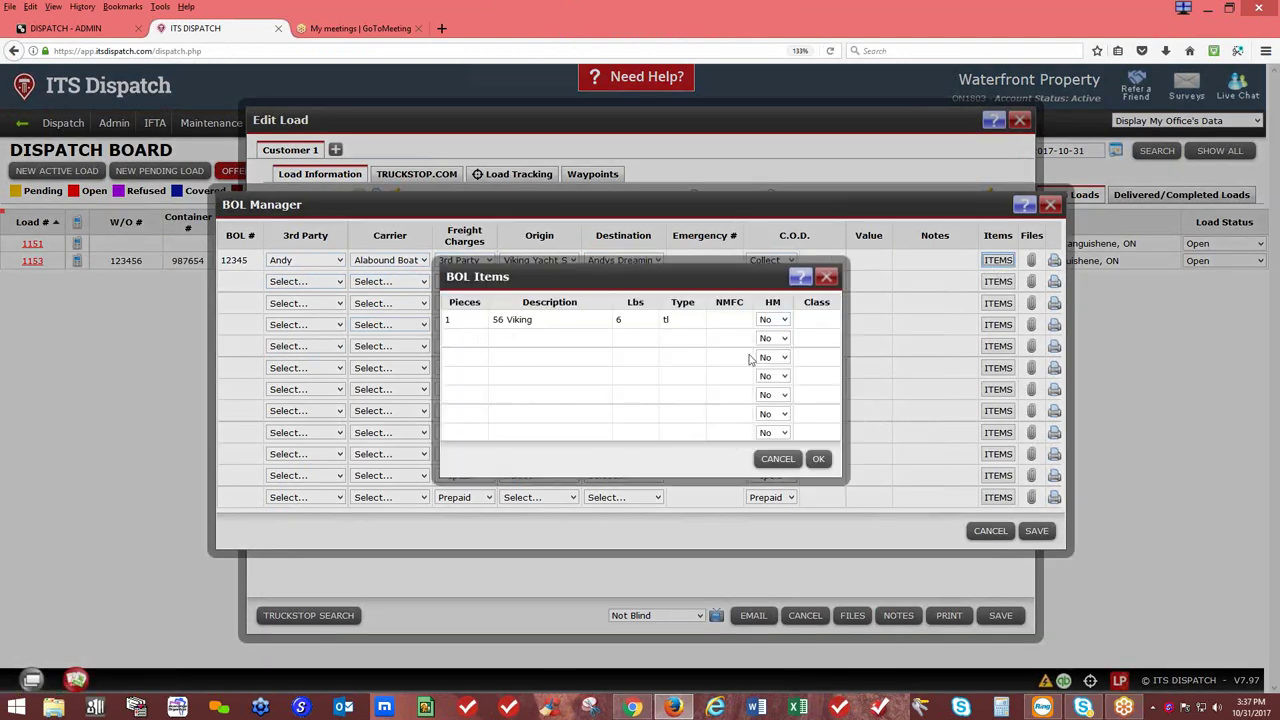
click(826, 277)
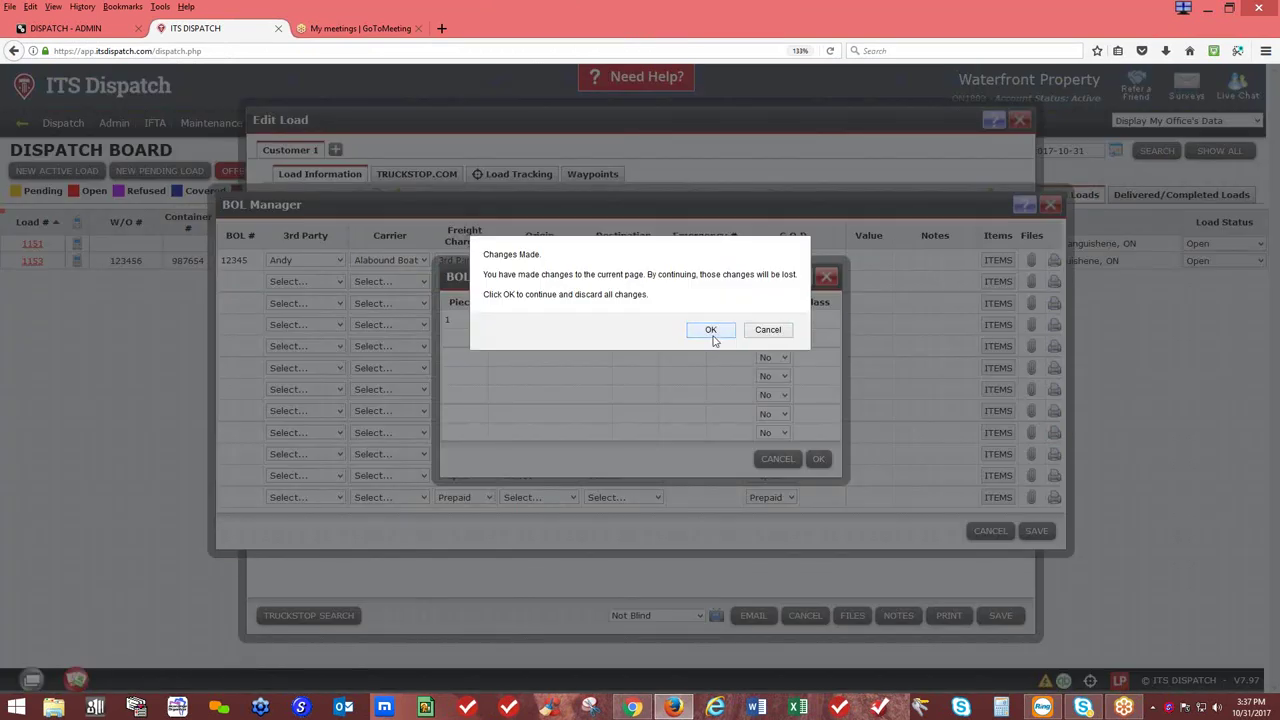
click(710, 330)
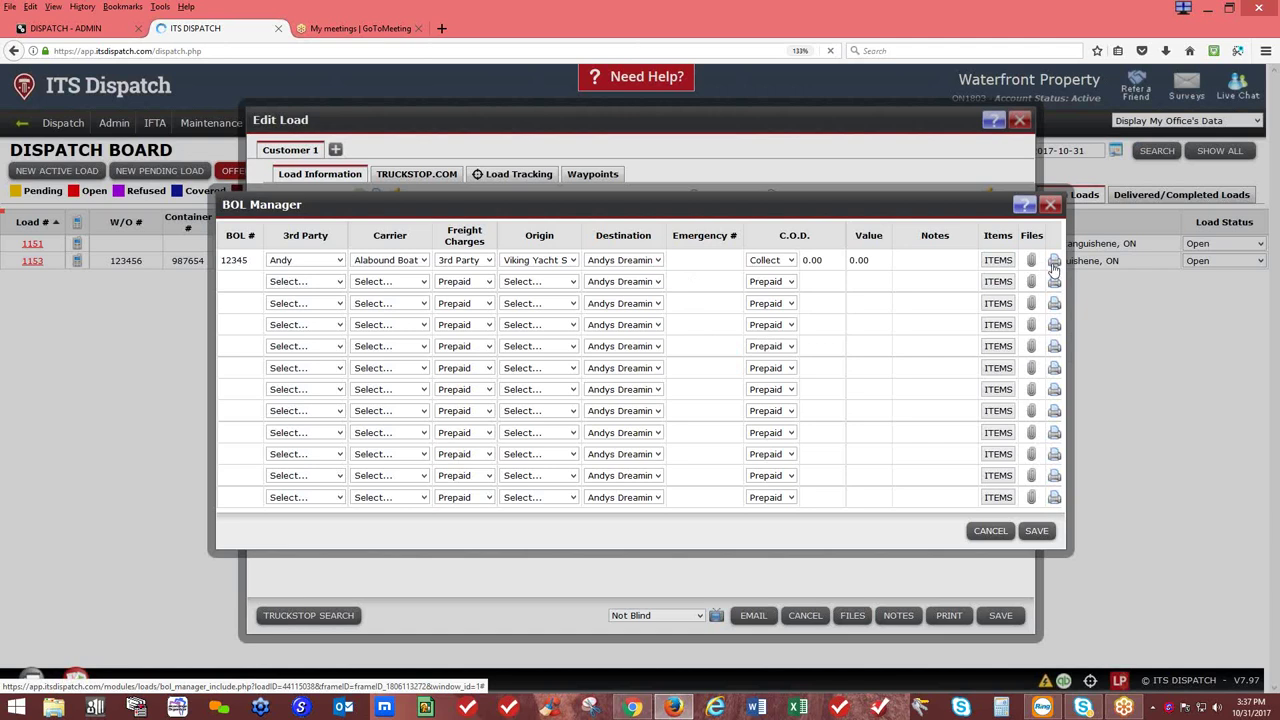
- Save the bill of lading as BOL_1153.pdf and open it full screen in Acrobat
click(1040, 532)
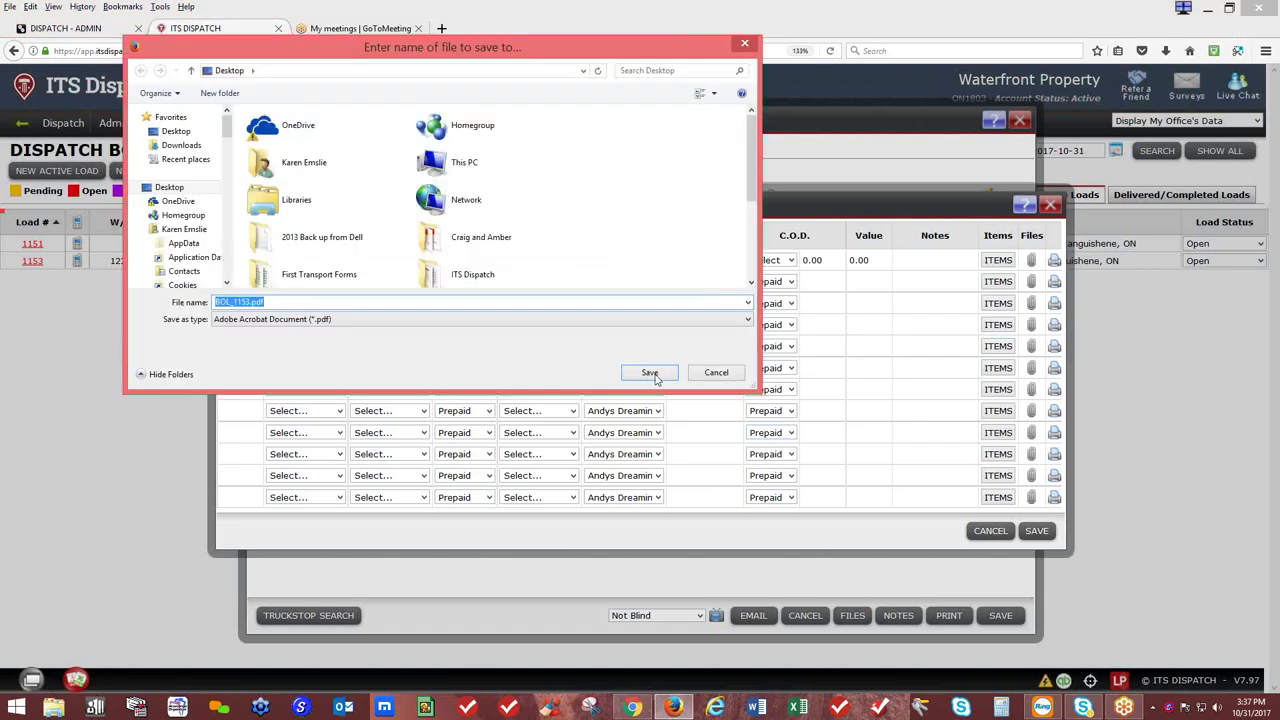
click(650, 373)
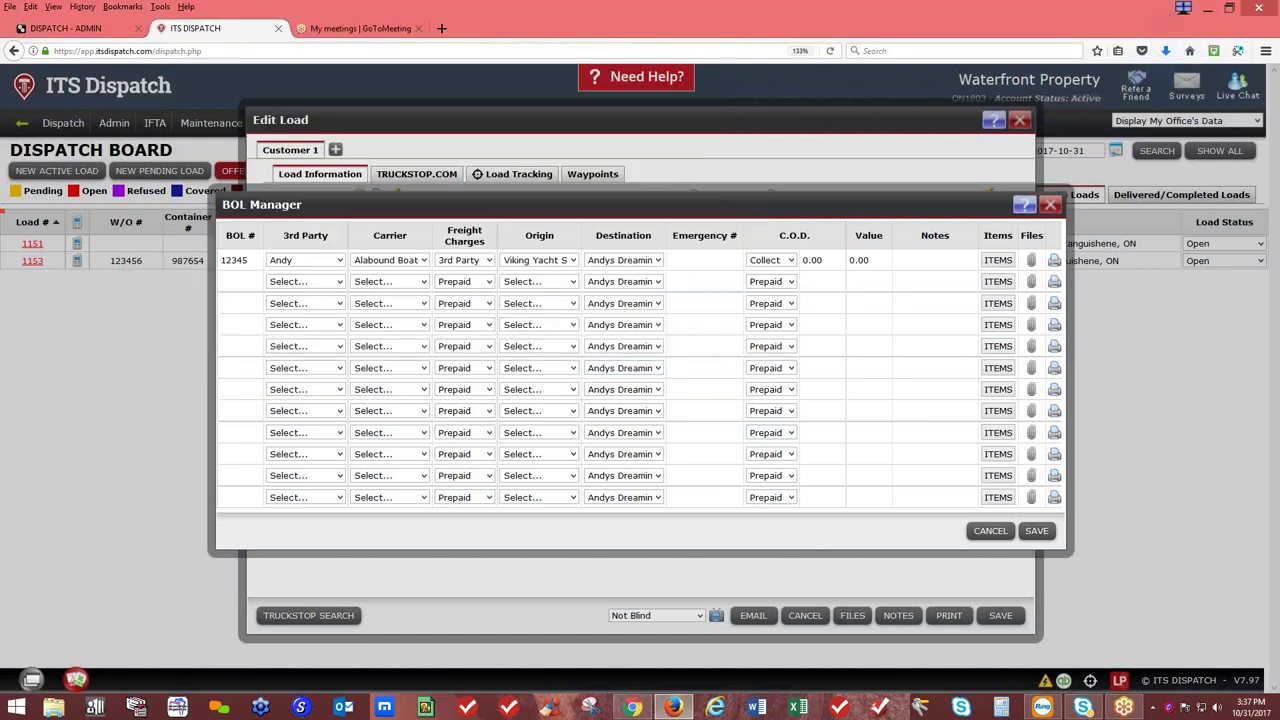
click(1165, 51)
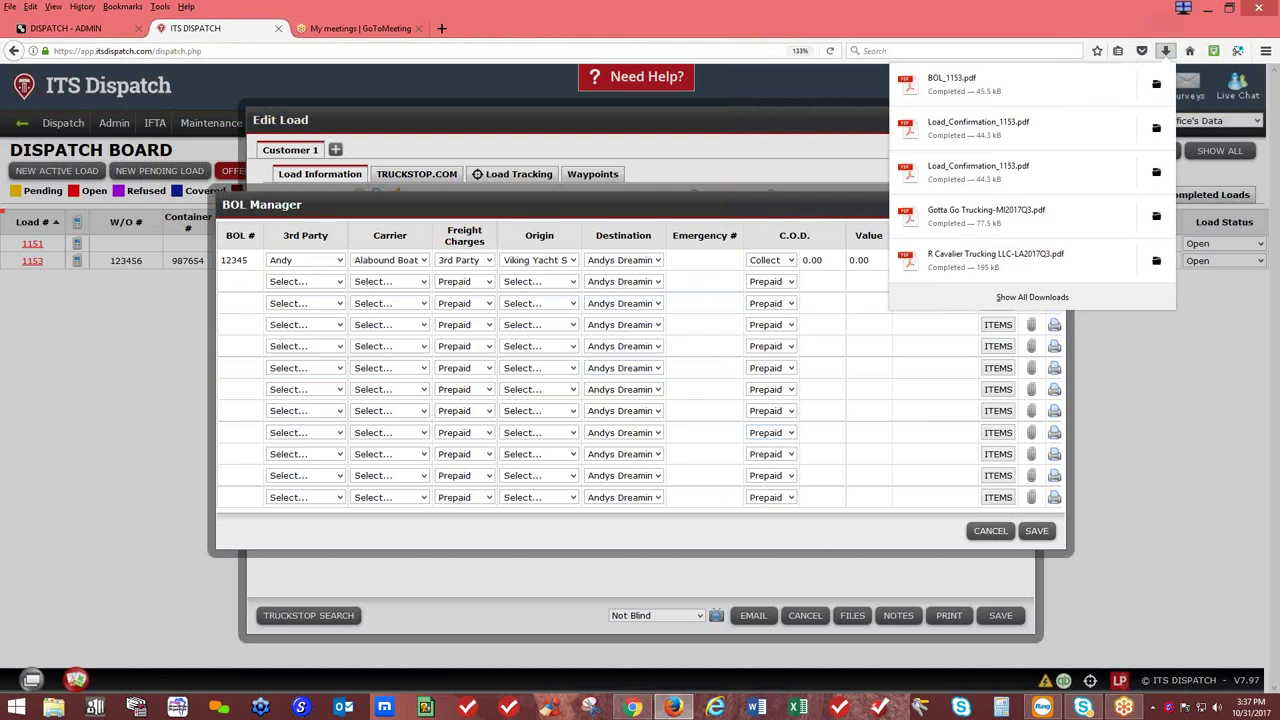
click(945, 82)
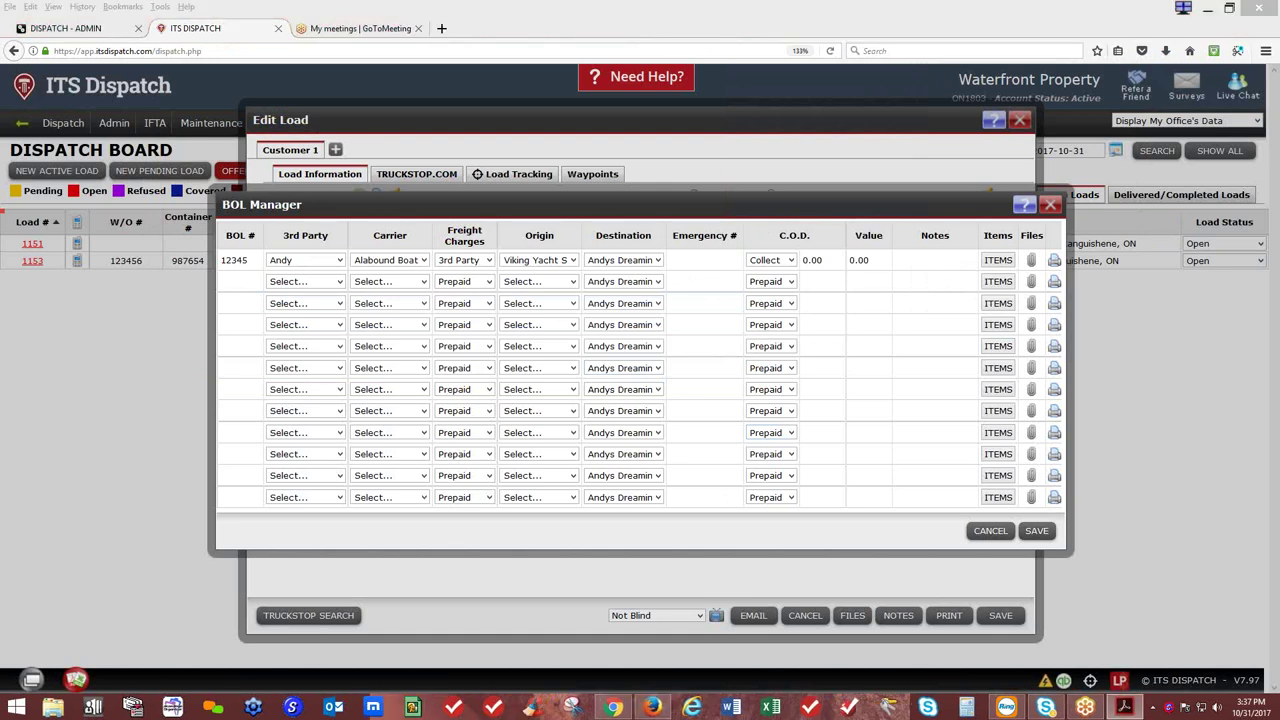
double_click(922, 44)
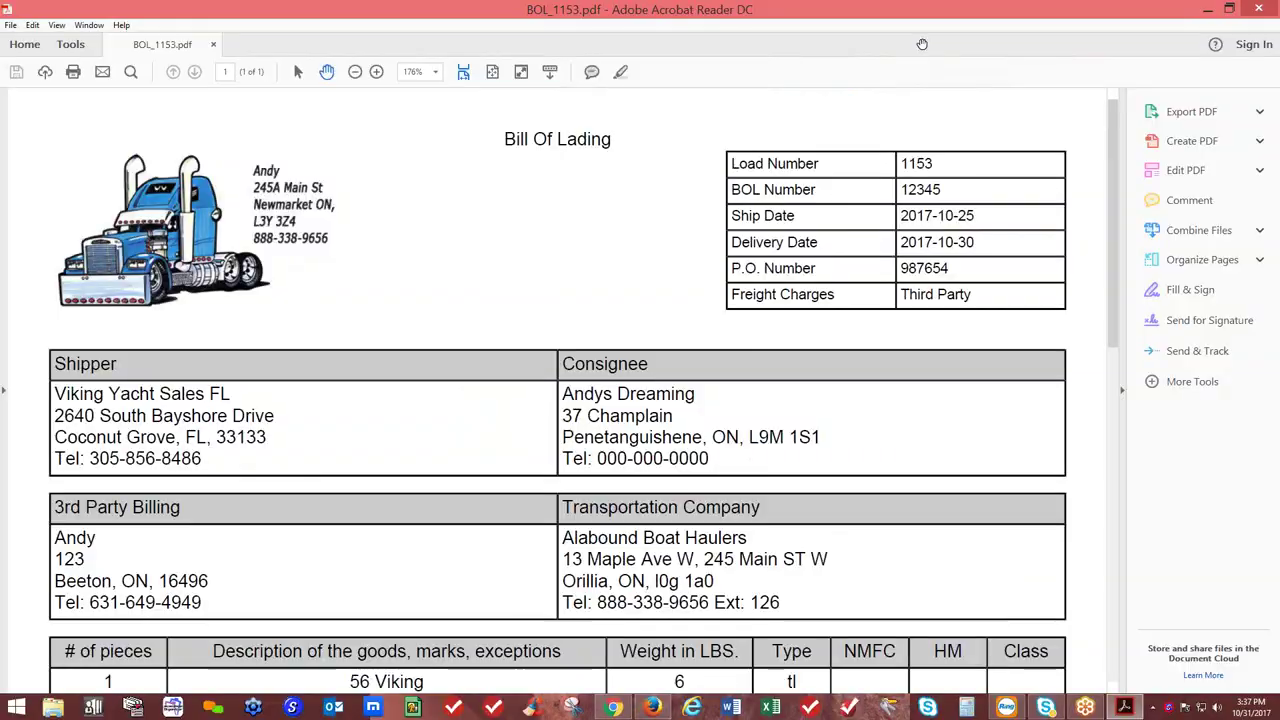
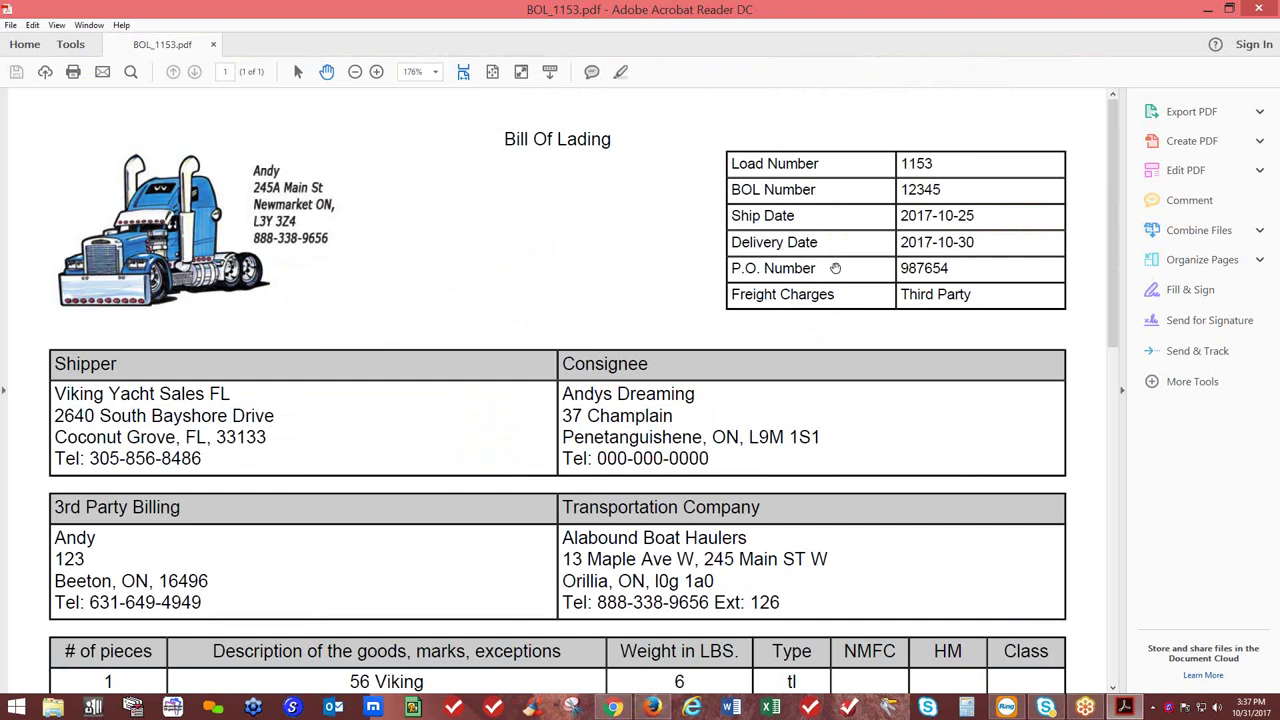
- Scroll through load 1153's bill of lading in Acrobat
scroll(834, 268, down, 1)
scroll(790, 270, down, 3)
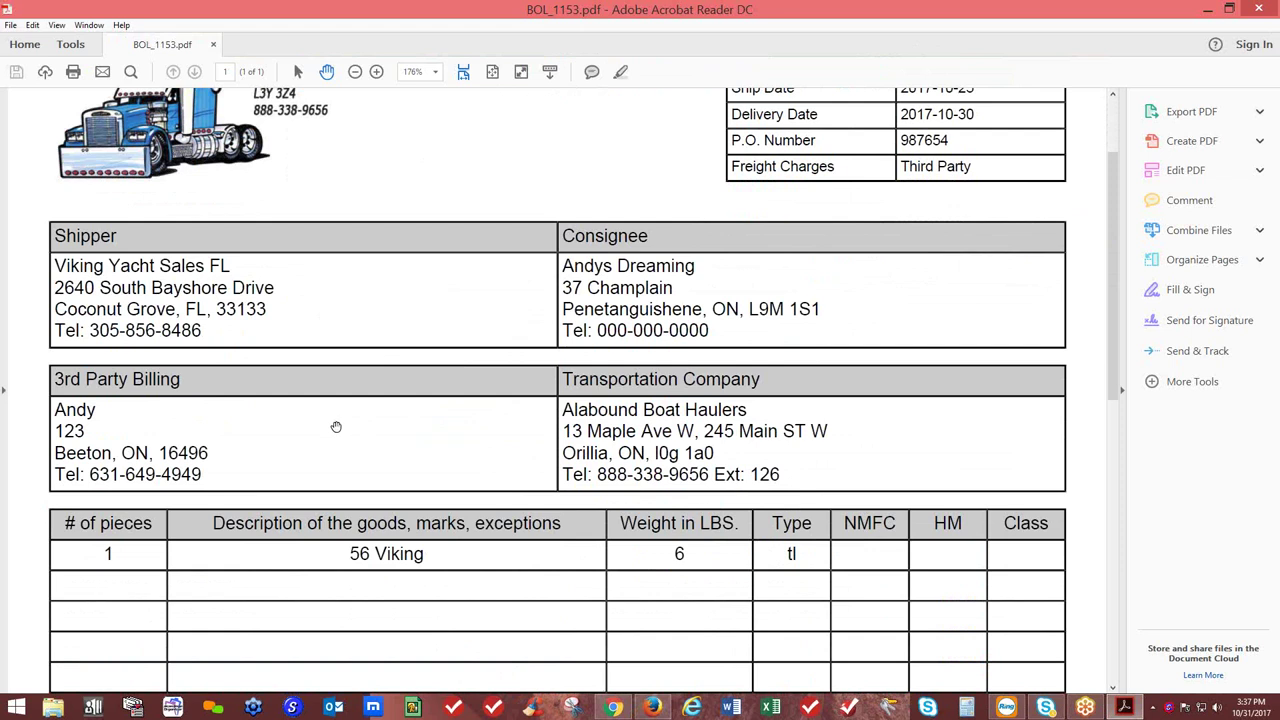
scroll(768, 437, down, 2)
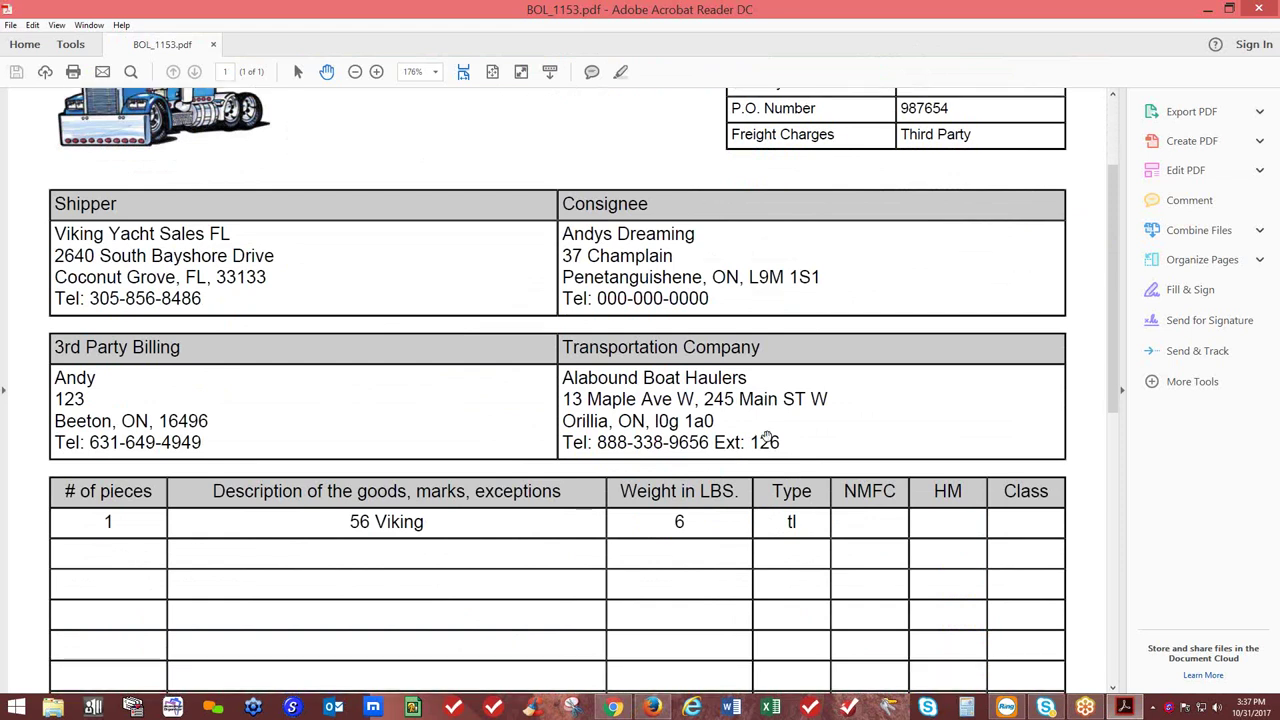
scroll(854, 381, down, 3)
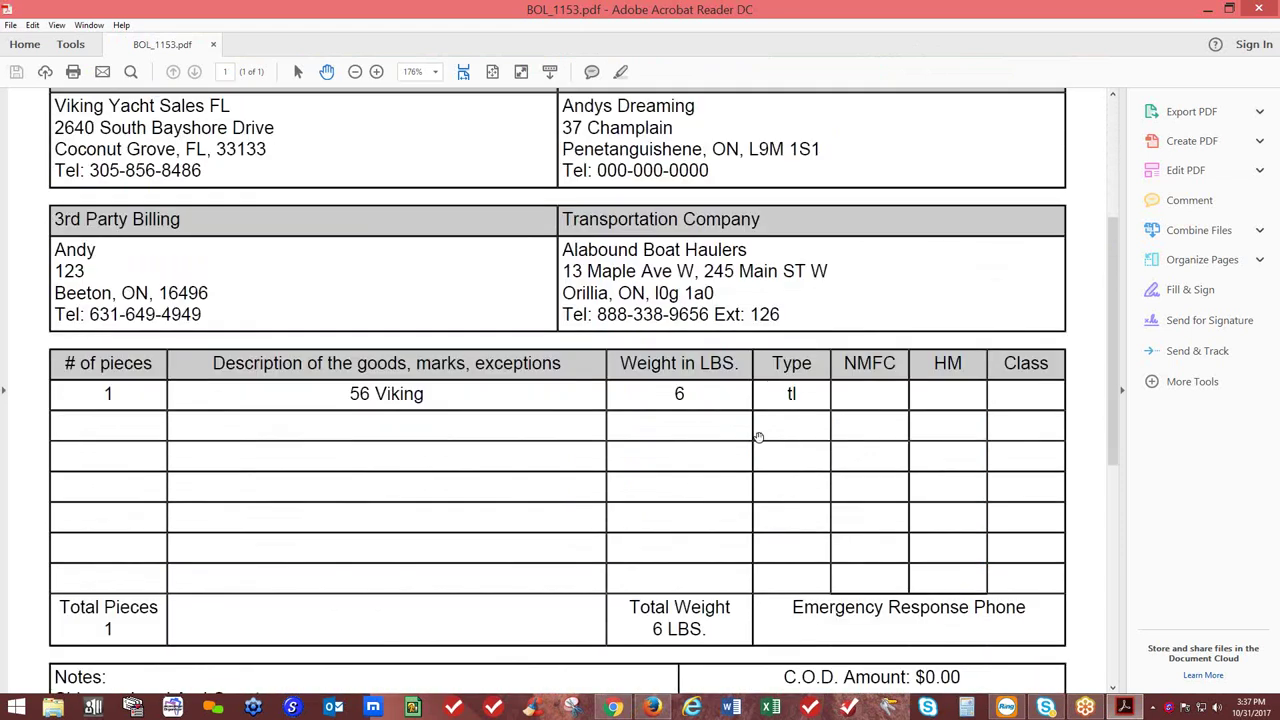
scroll(289, 489, down, 8)
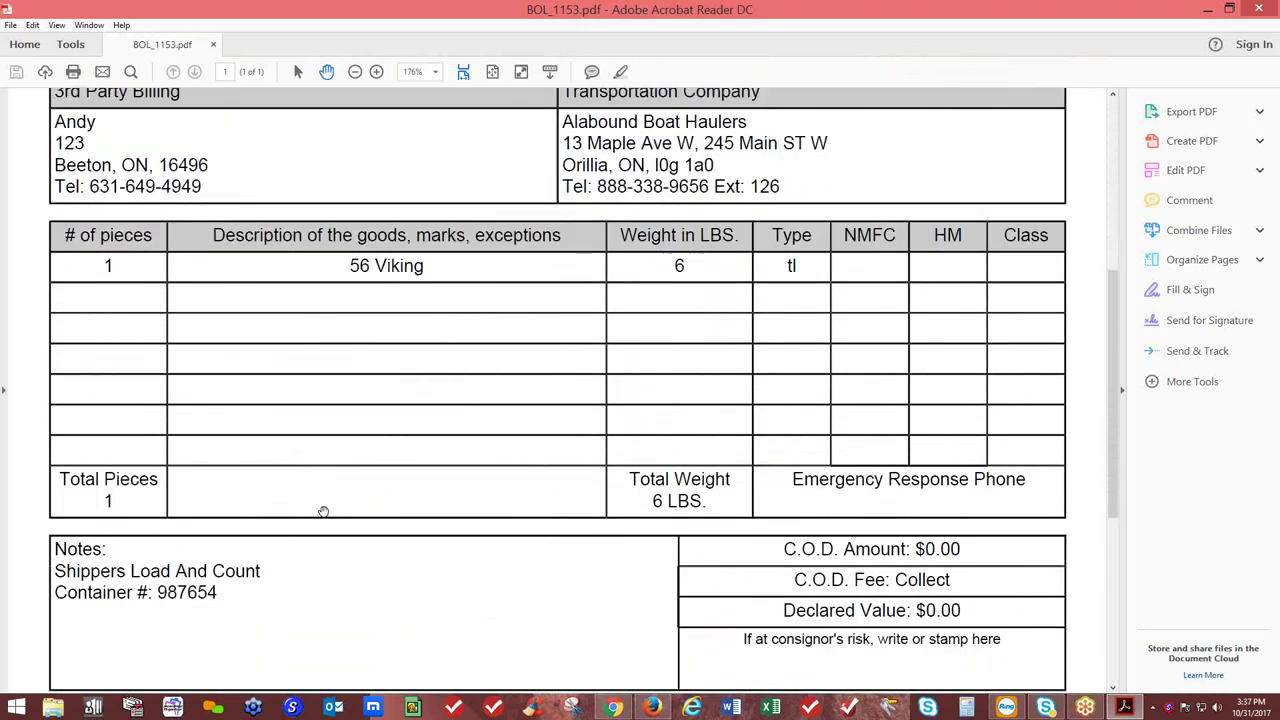
scroll(323, 511, down, 5)
scroll(324, 512, up, 20)
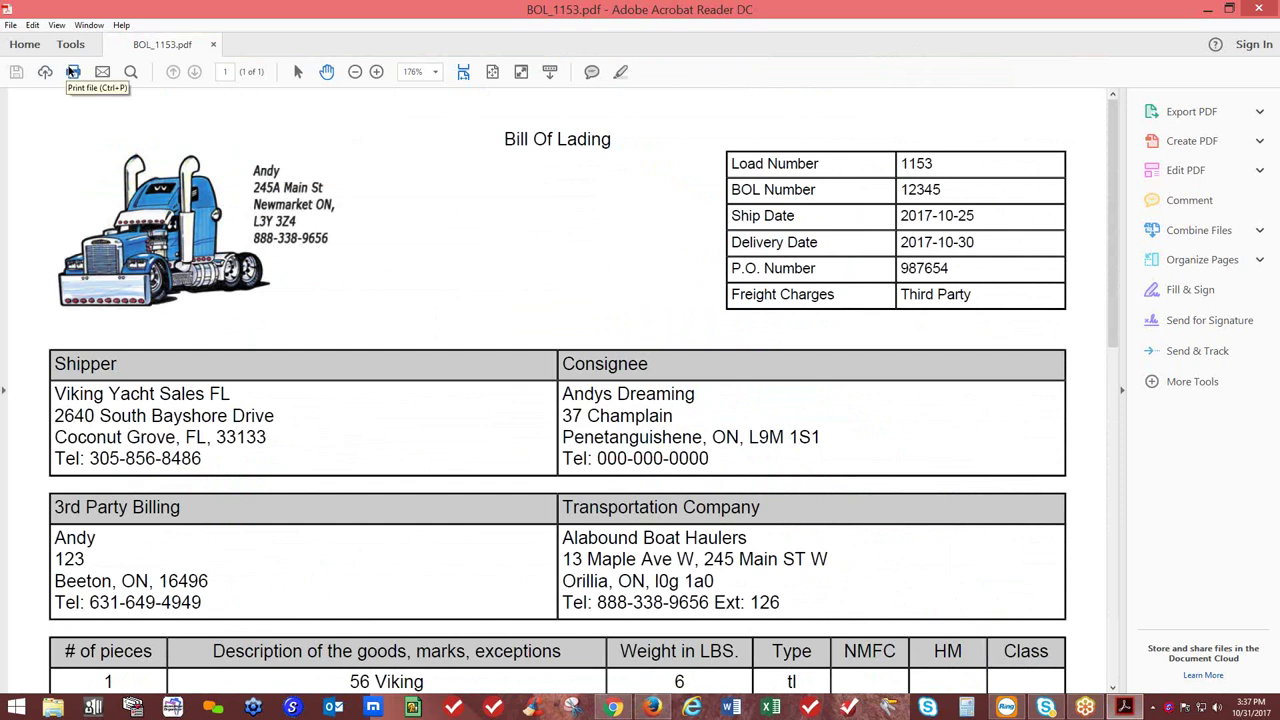
- Cancel saving a copy of the BOL, close the viewer and save the bill of lading details
click(11, 25)
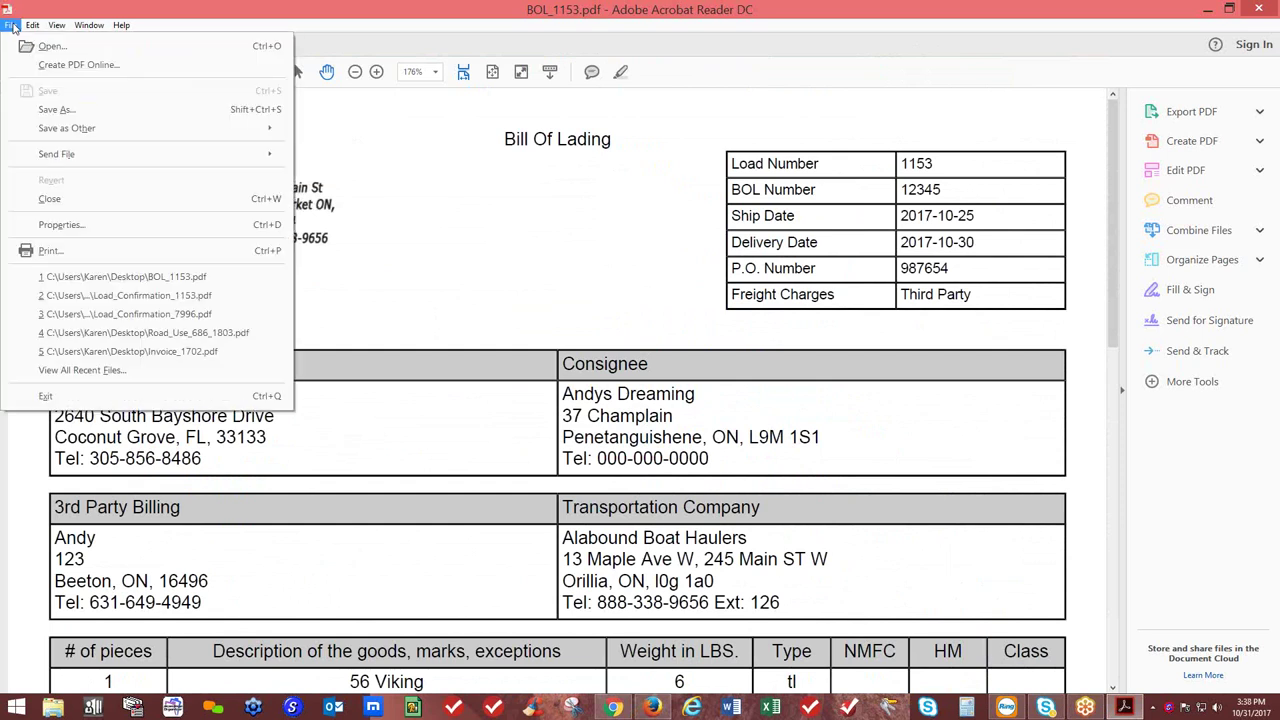
click(57, 112)
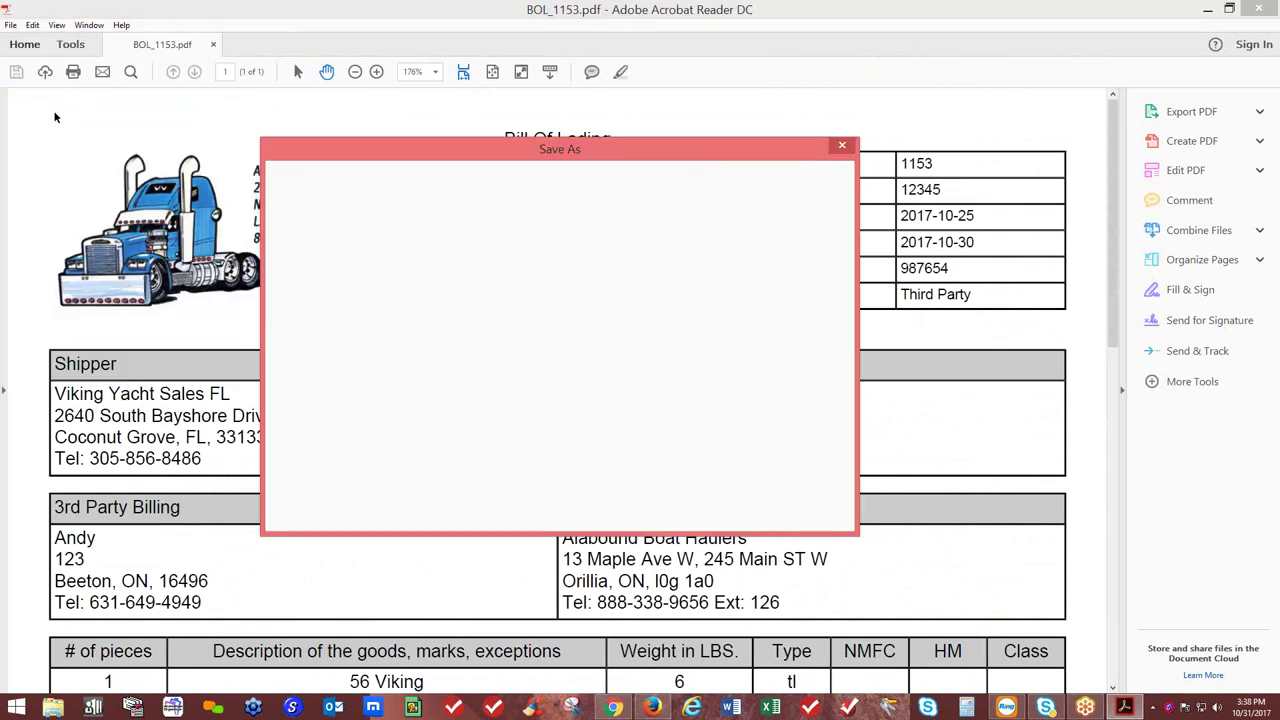
click(841, 145)
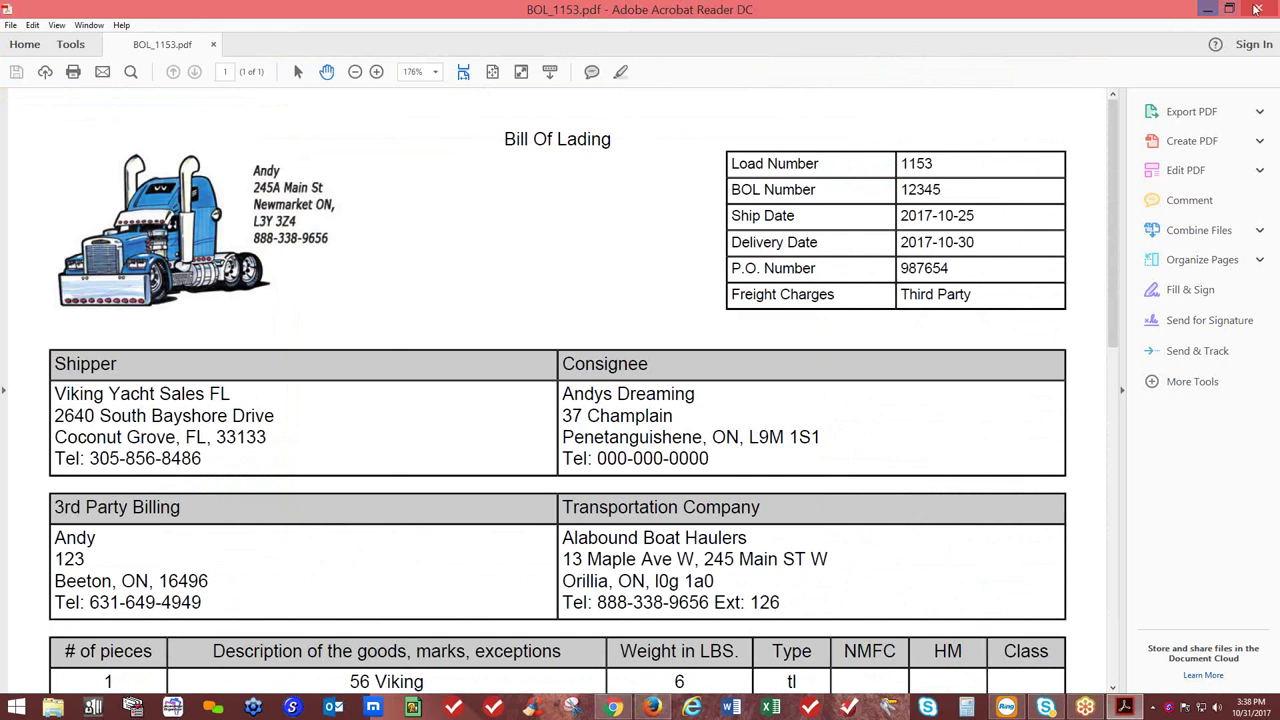
click(1259, 7)
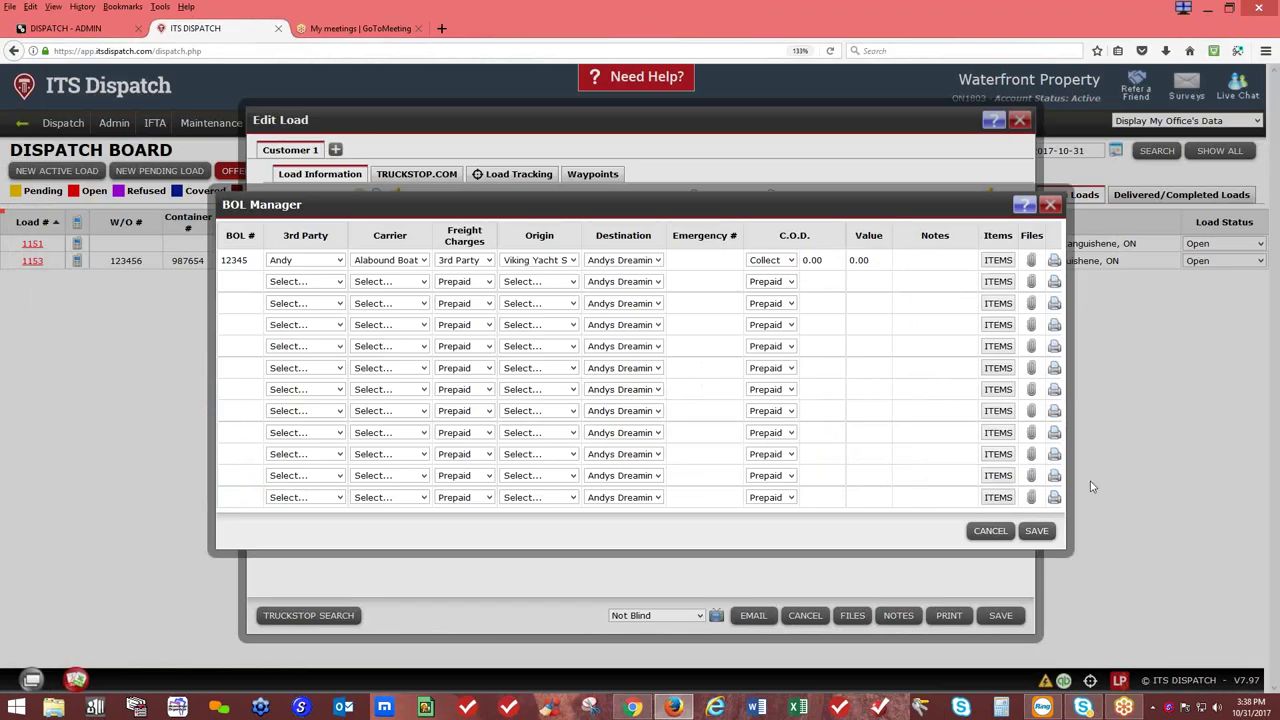
click(1036, 535)
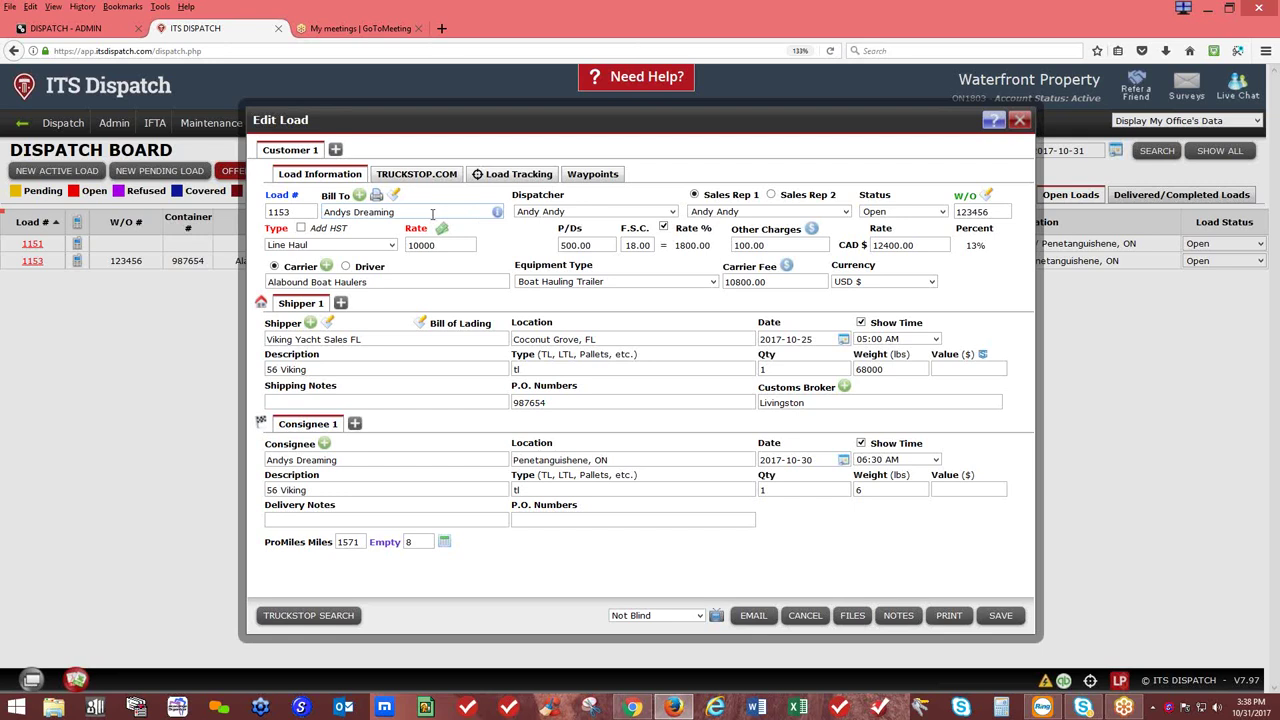
- Save load 1153's customer confirmation as Customer_Confirmation_1153.pdf and open it from downloads
click(377, 197)
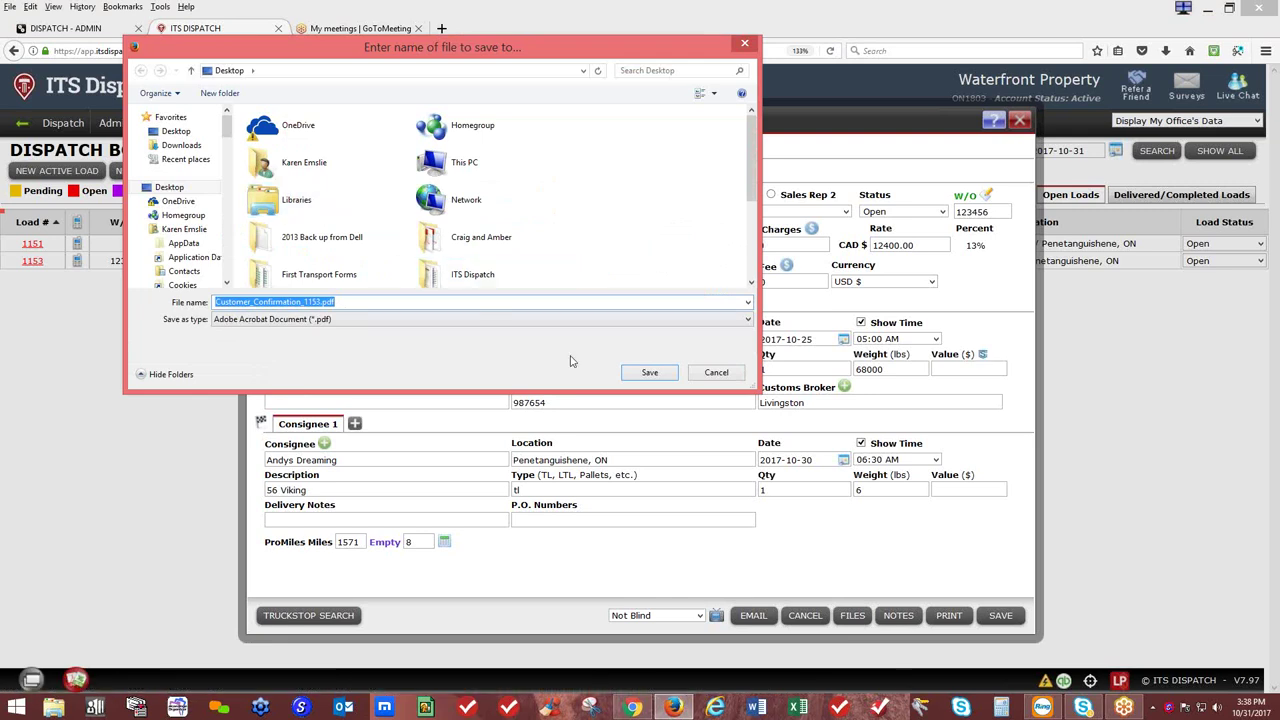
click(649, 373)
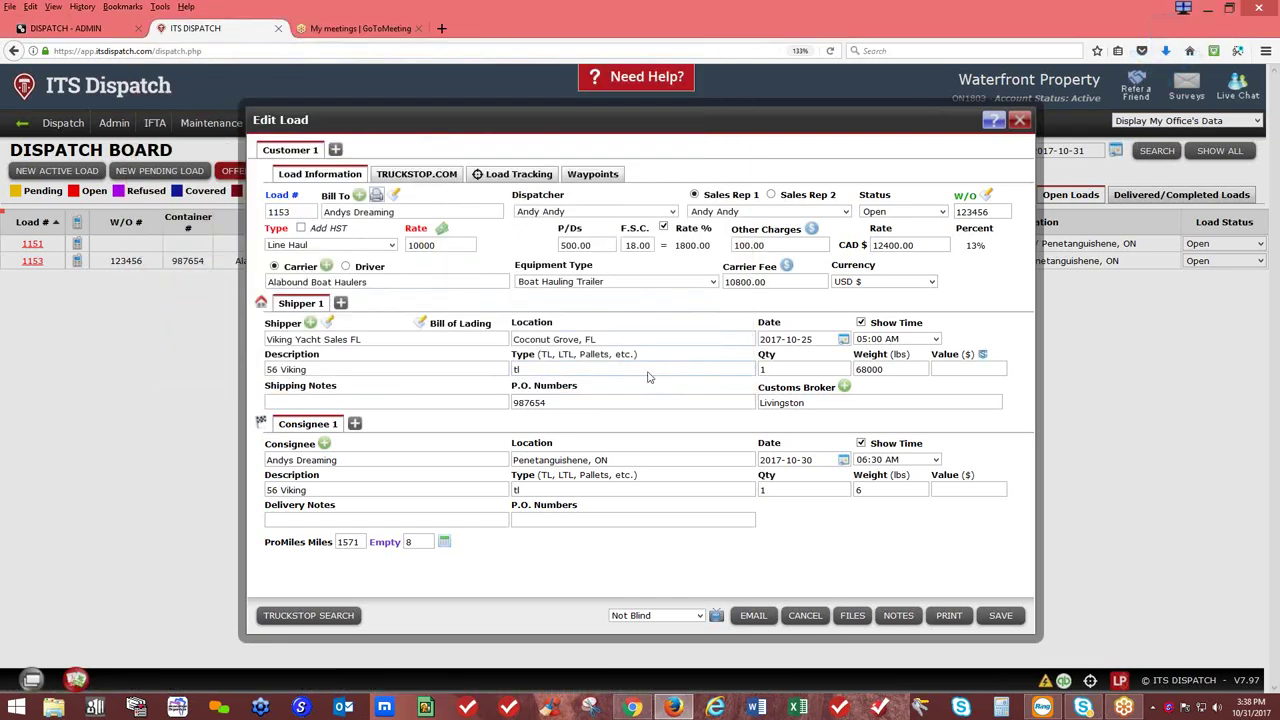
click(1165, 51)
click(1037, 98)
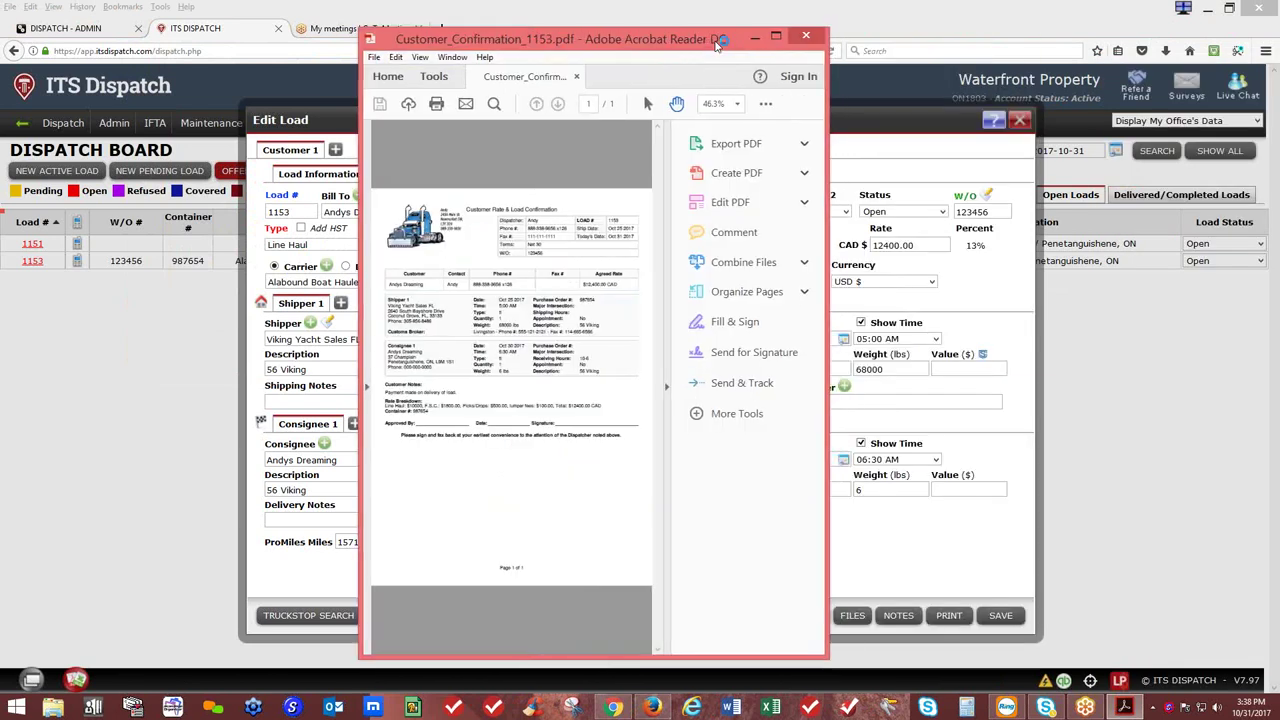
- Maximize Acrobat, scroll through load 1153's rate and load confirmation, then close it
click(775, 38)
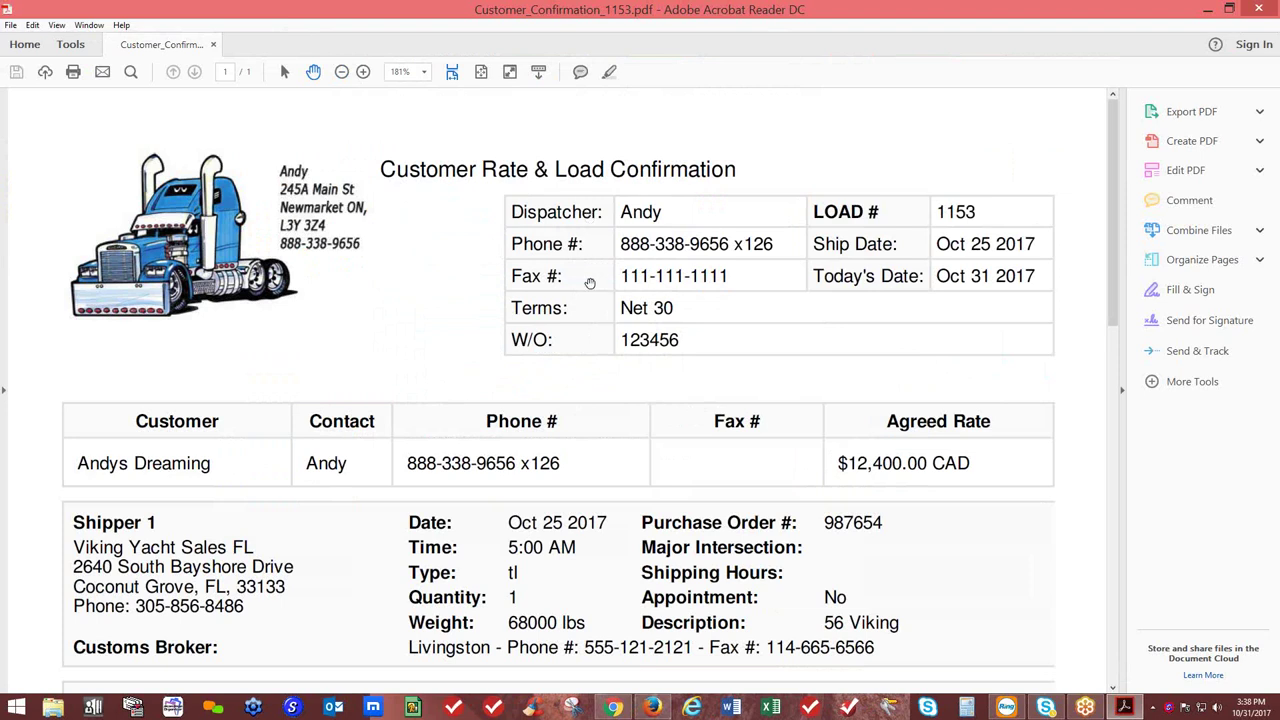
scroll(597, 341, down, 1)
scroll(597, 341, down, 1)
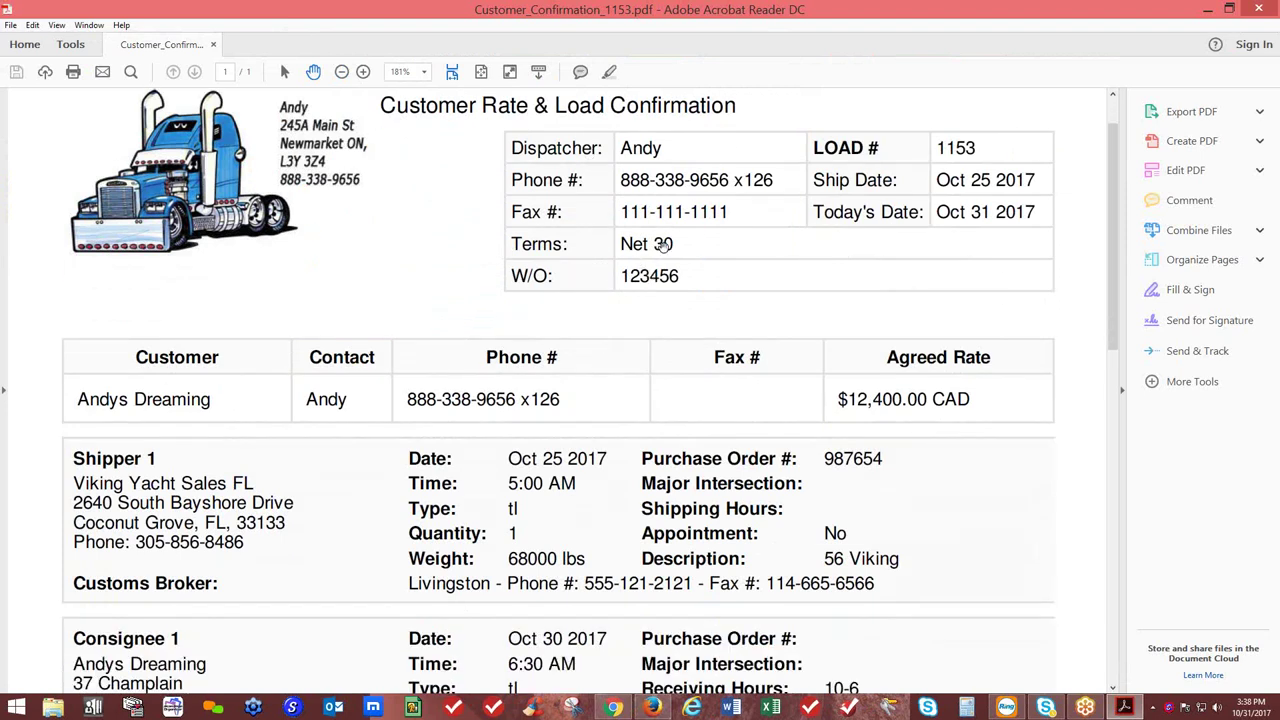
scroll(690, 277, down, 4)
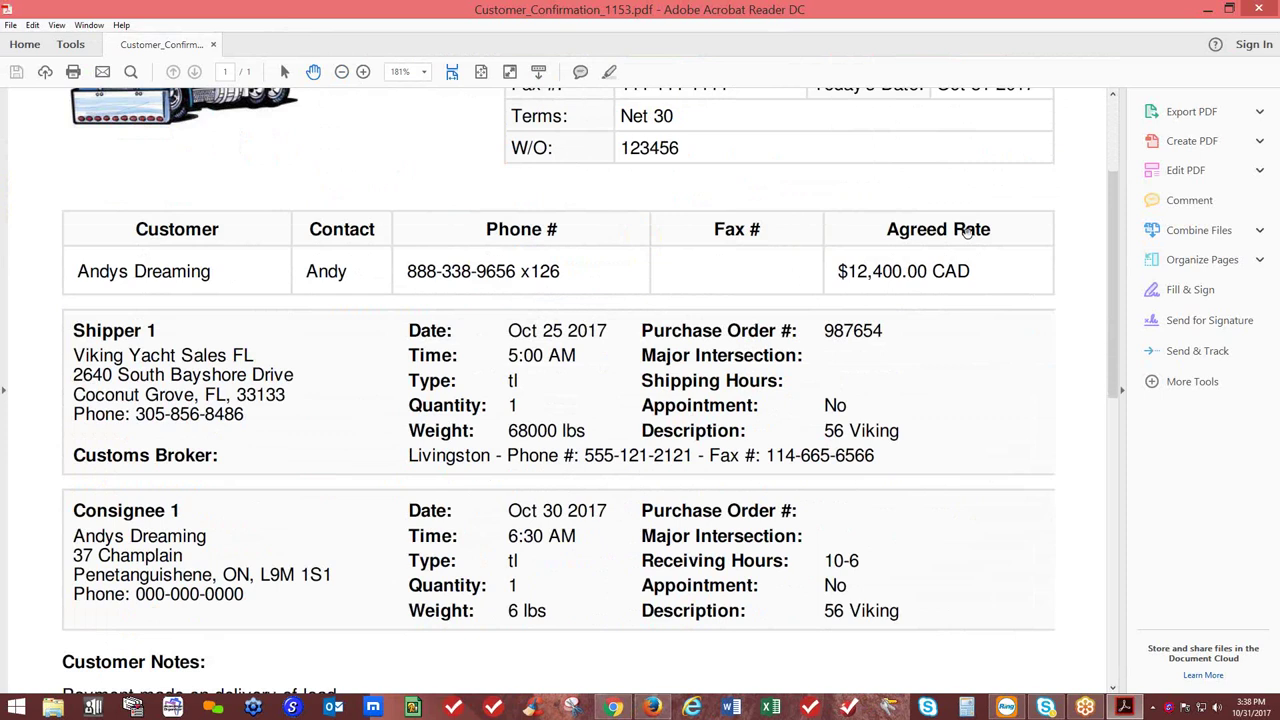
scroll(370, 254, down, 2)
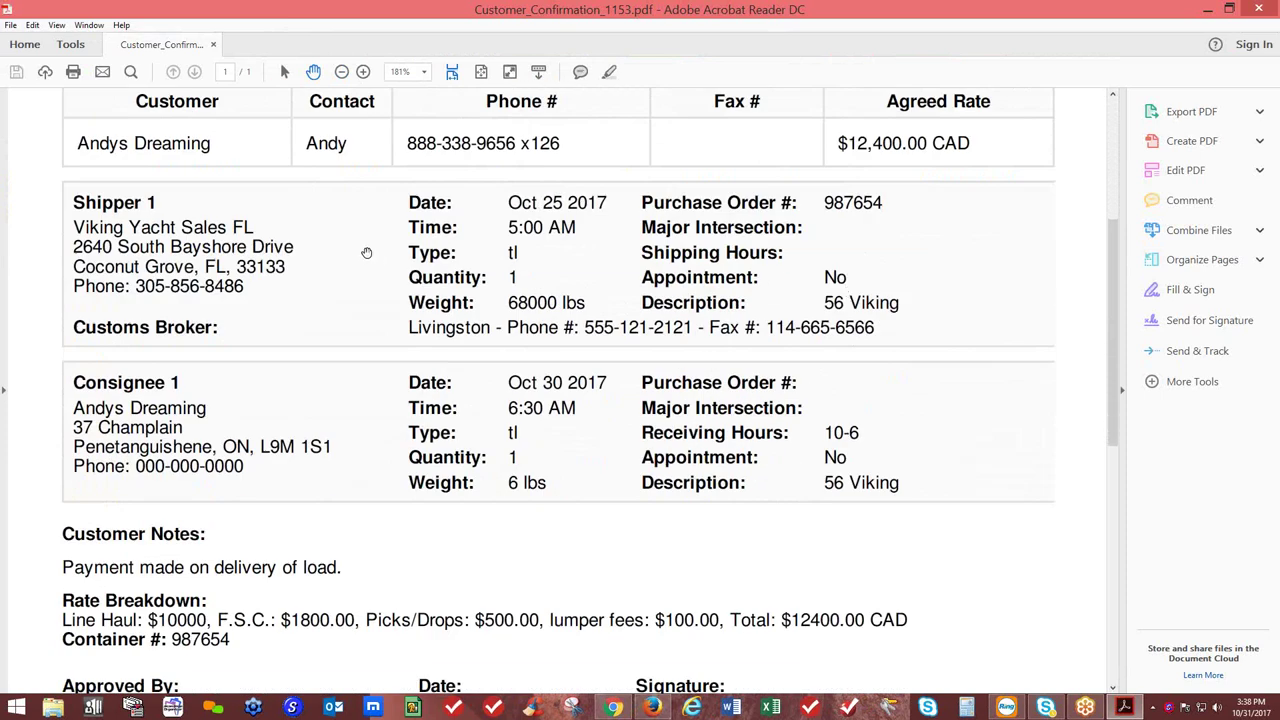
scroll(367, 253, down, 2)
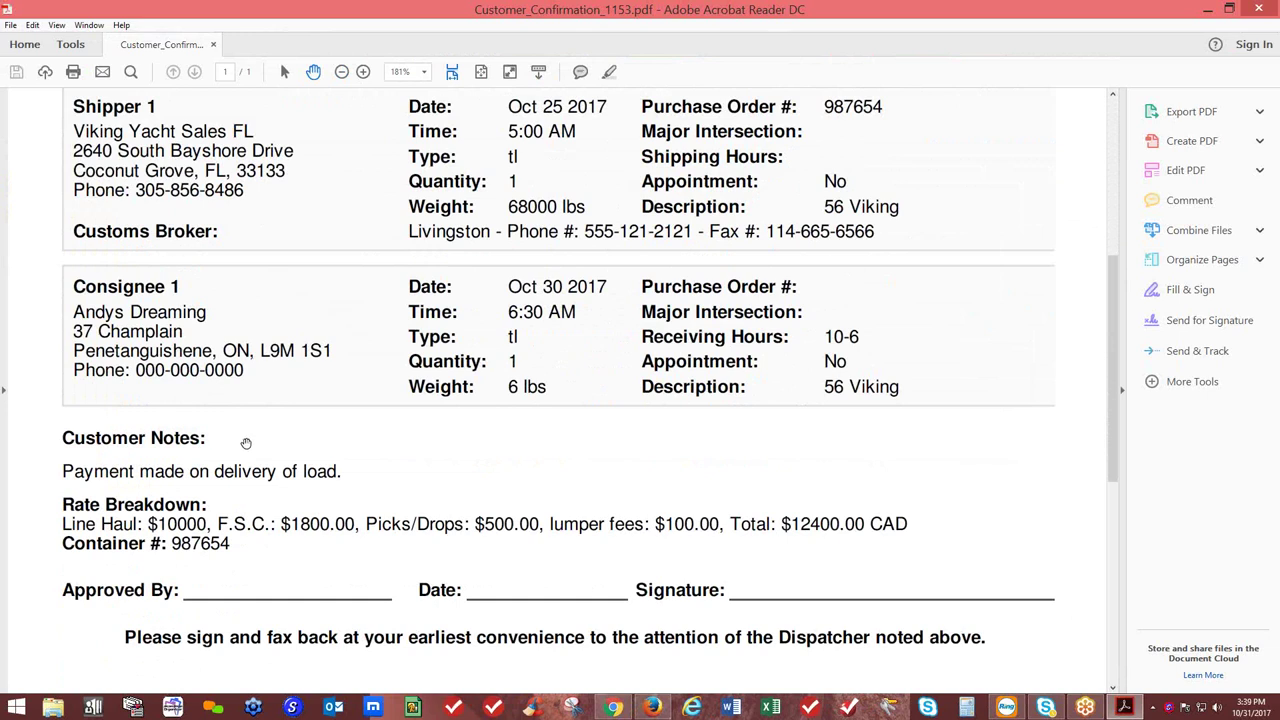
scroll(334, 471, down, 3)
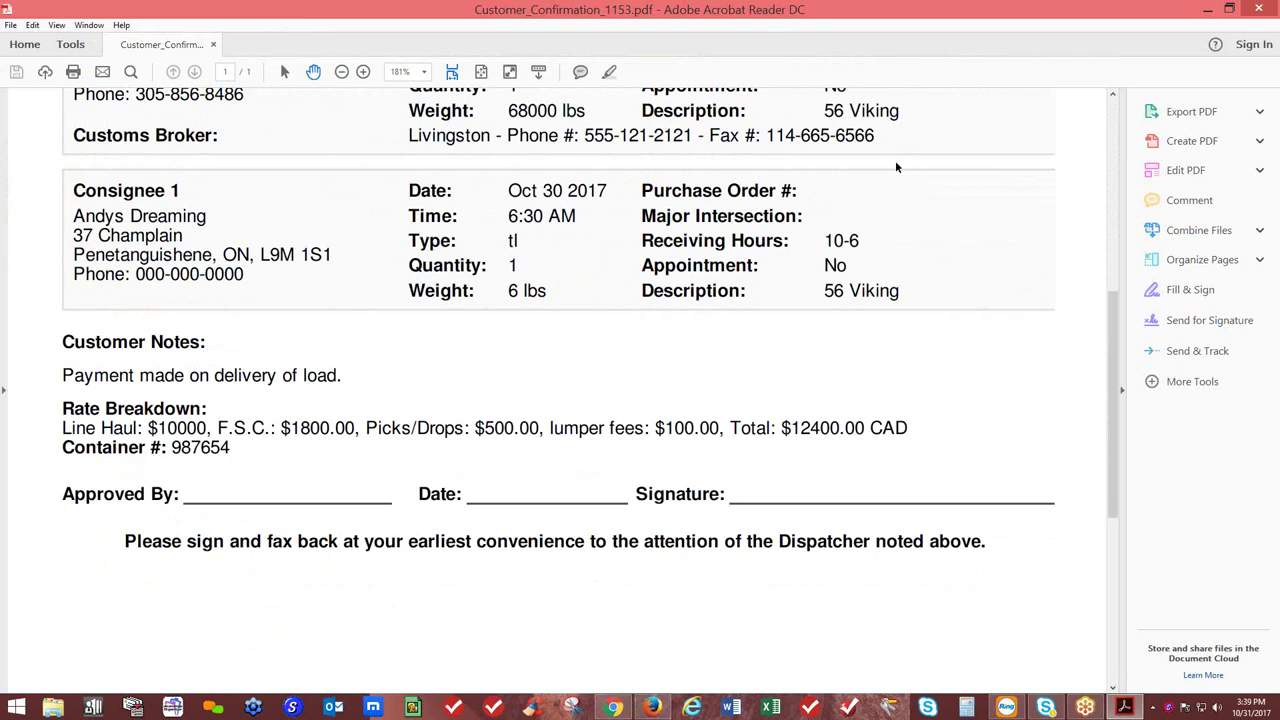
click(1257, 9)
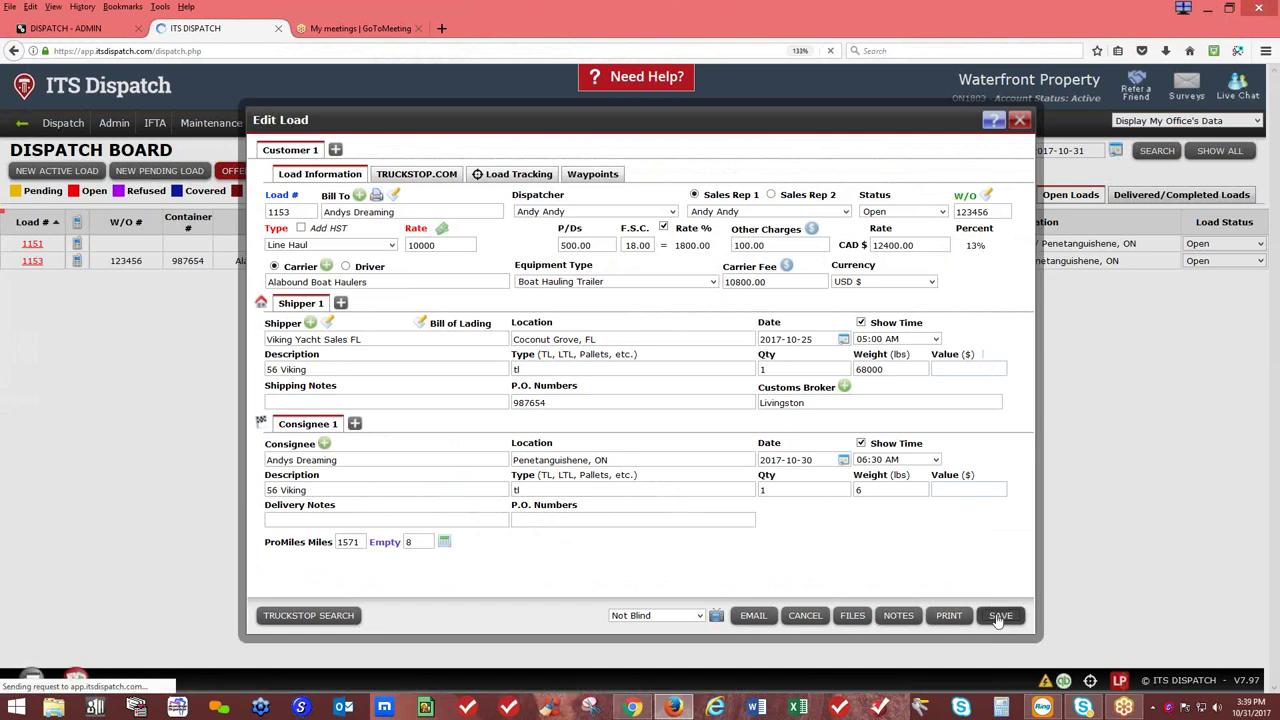
- Save load 1153 and mark it Dispatched without notifying the customer
click(999, 616)
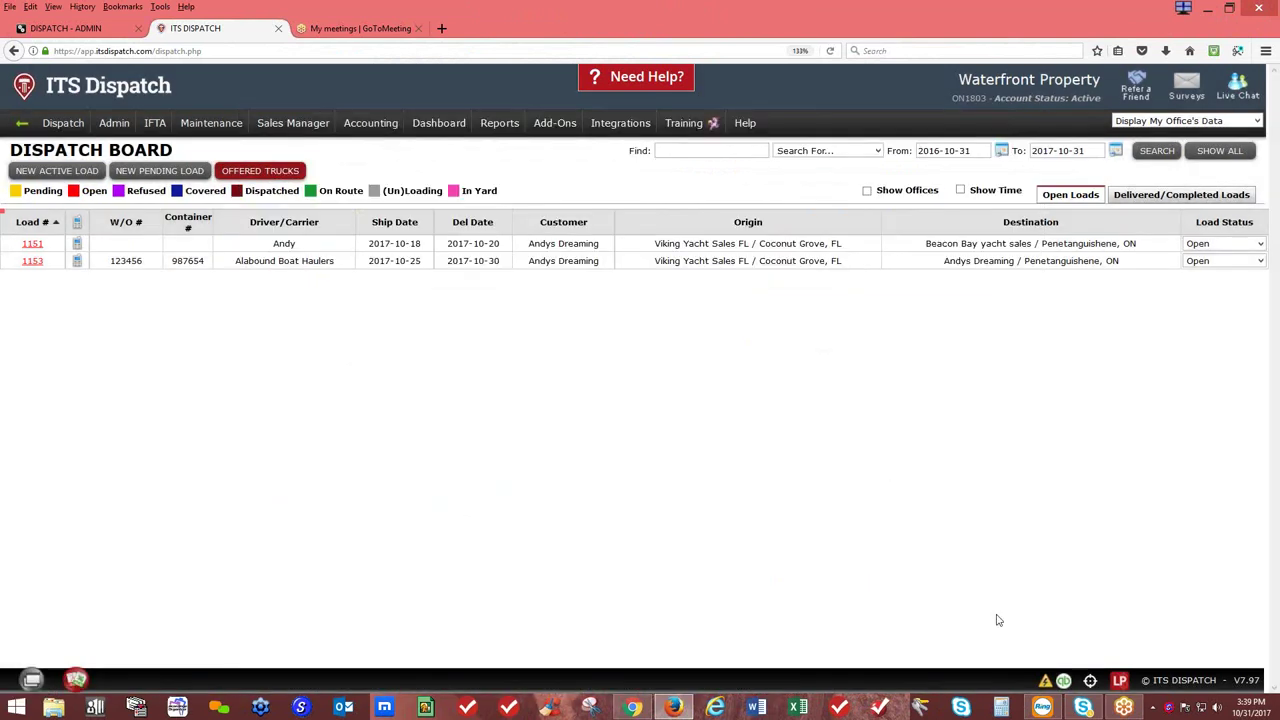
click(1260, 262)
click(1230, 318)
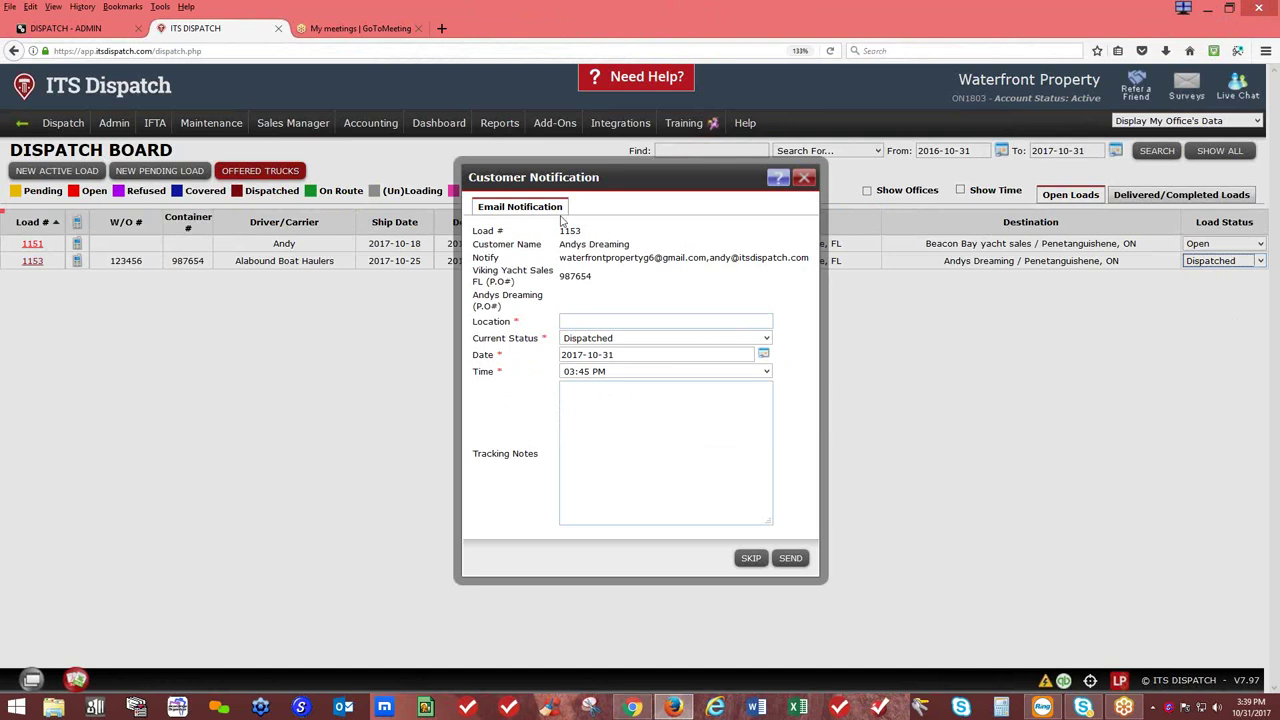
click(801, 183)
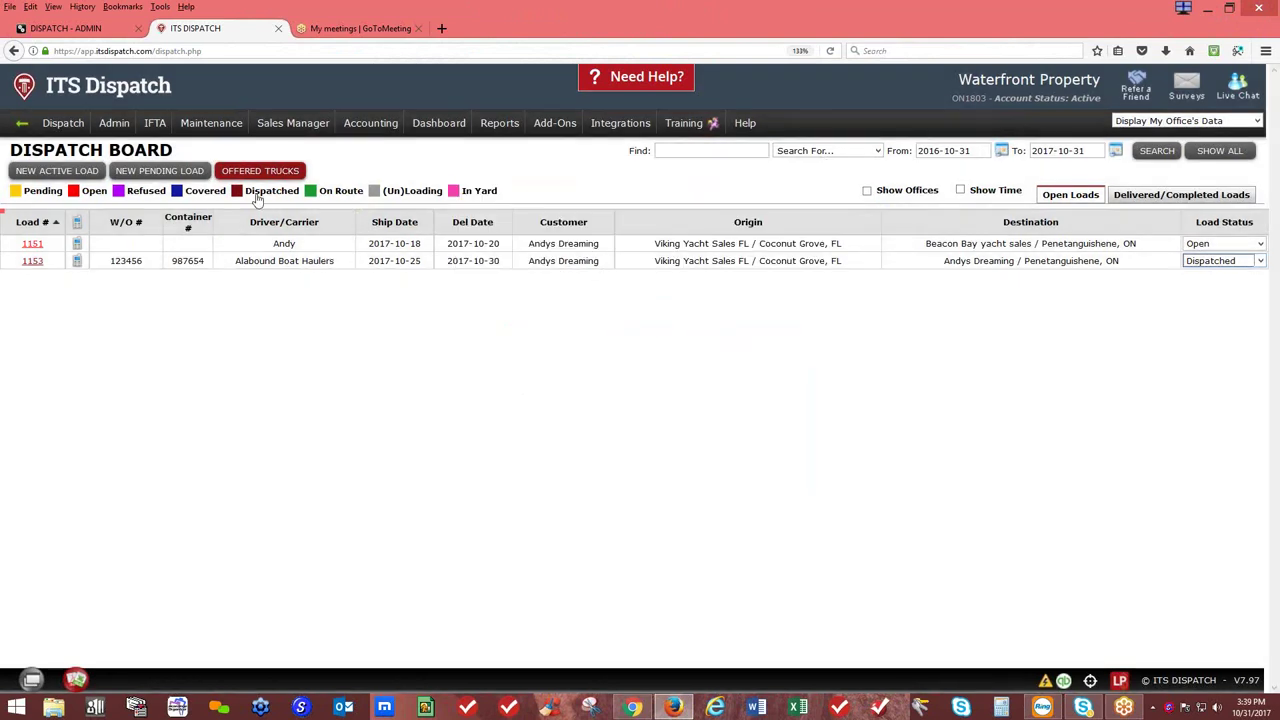
- Mark load 1153 Completed, check the completed loads list, then return to Open Loads
click(1256, 262)
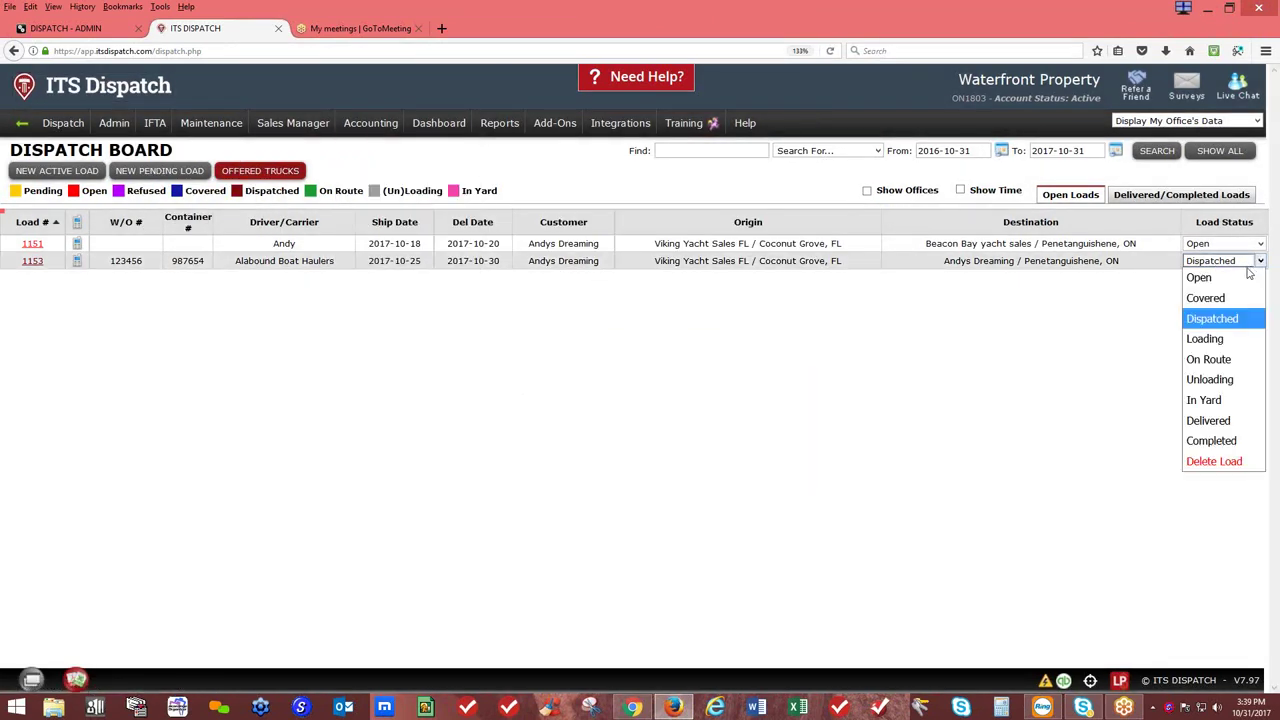
click(1226, 442)
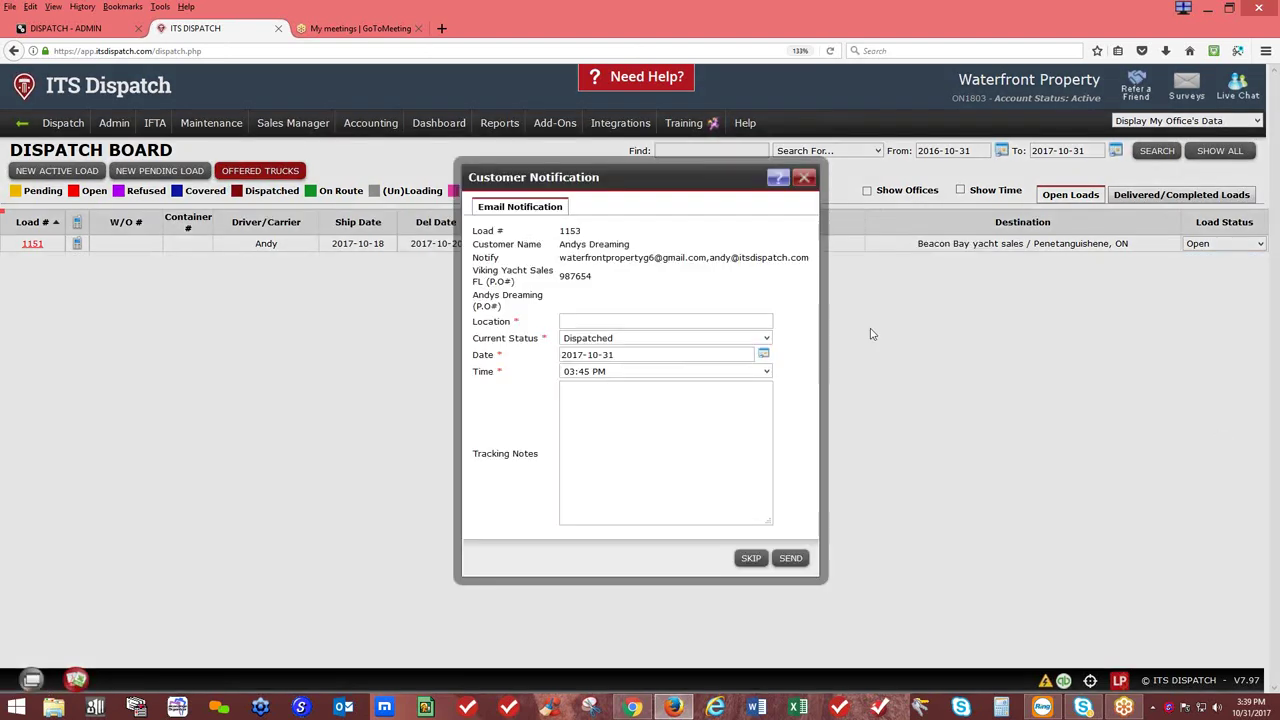
click(806, 184)
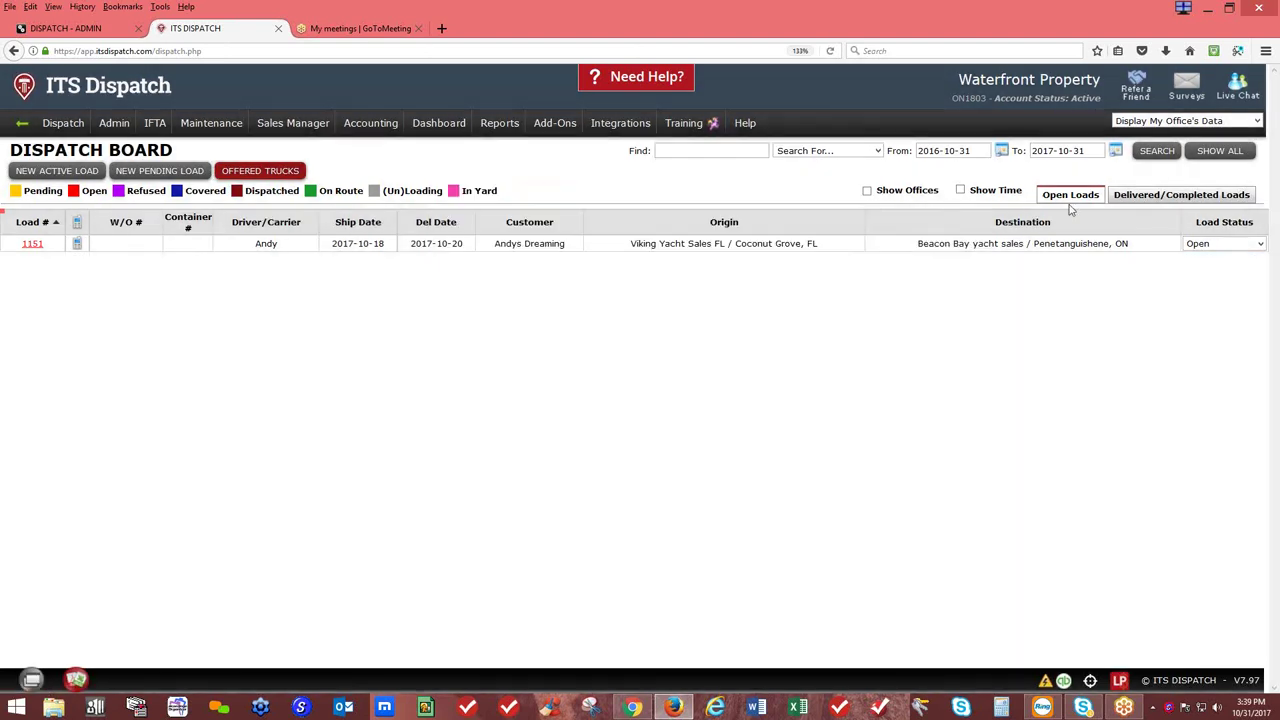
click(1157, 198)
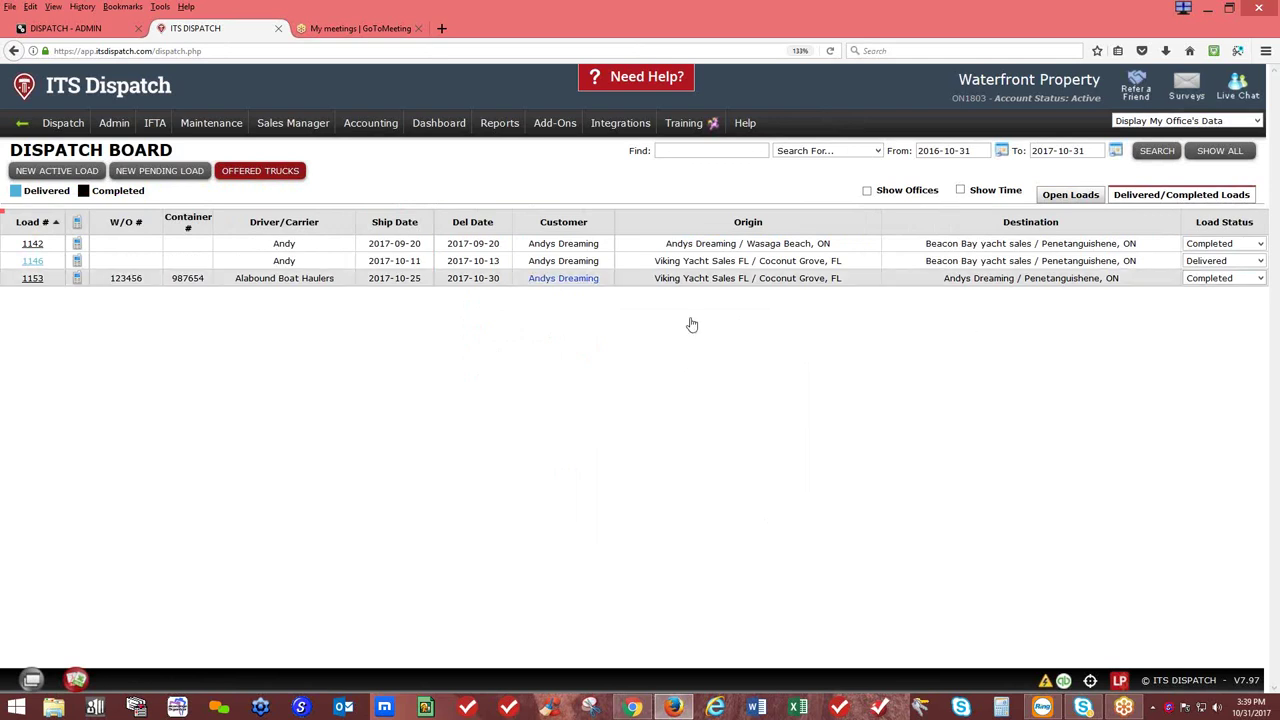
mouse_move(386, 131)
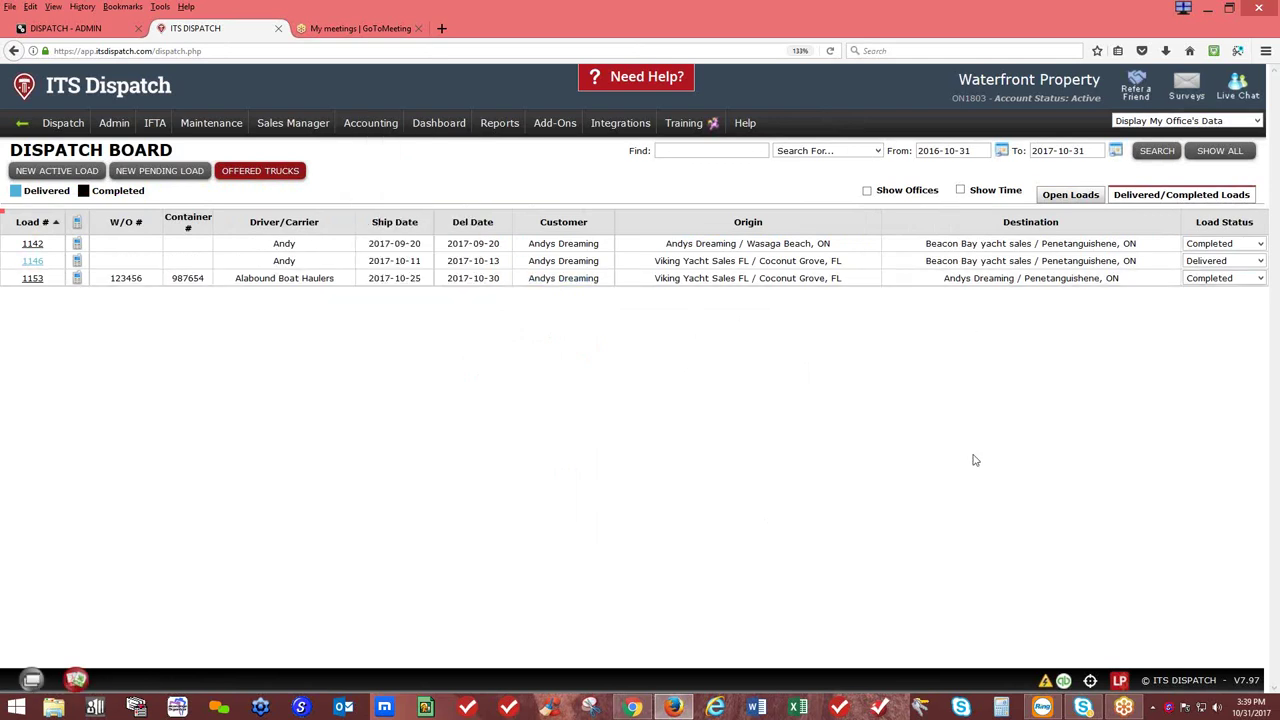
click(1070, 195)
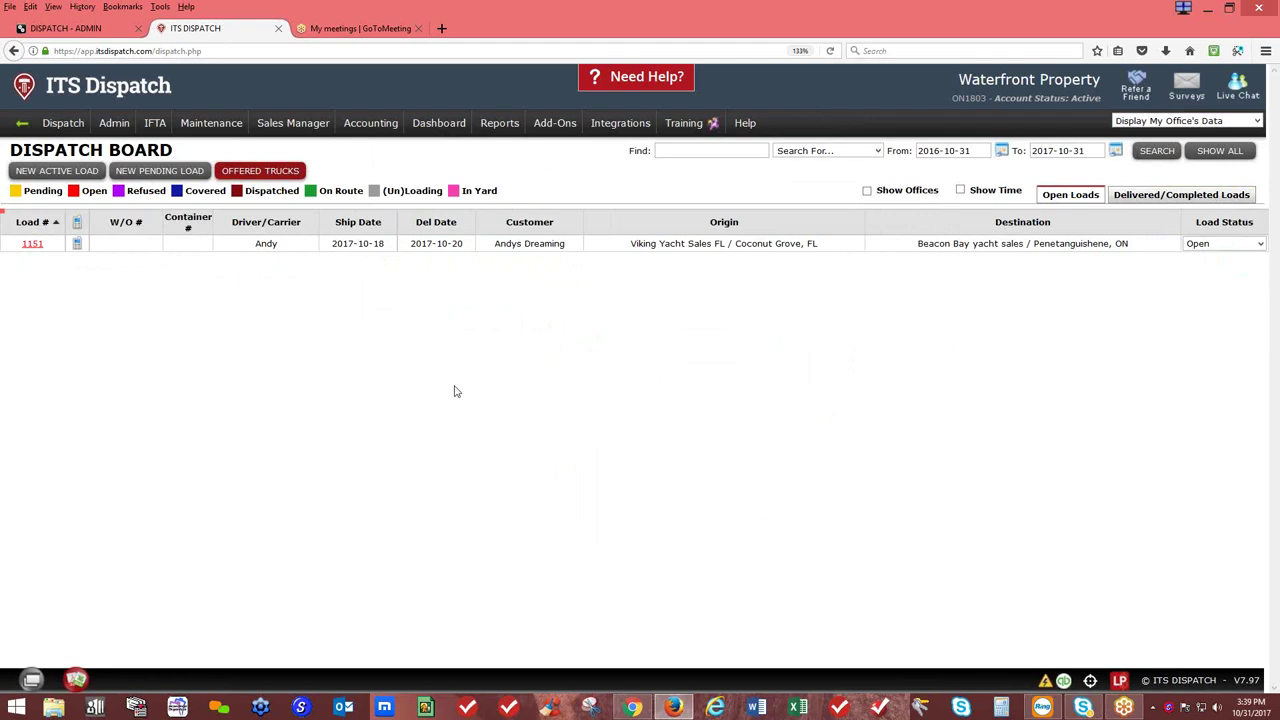
- Open load 1151, keep driver Andy and assign trailer 102, dismissing the maintenance and start-location prompts
click(31, 246)
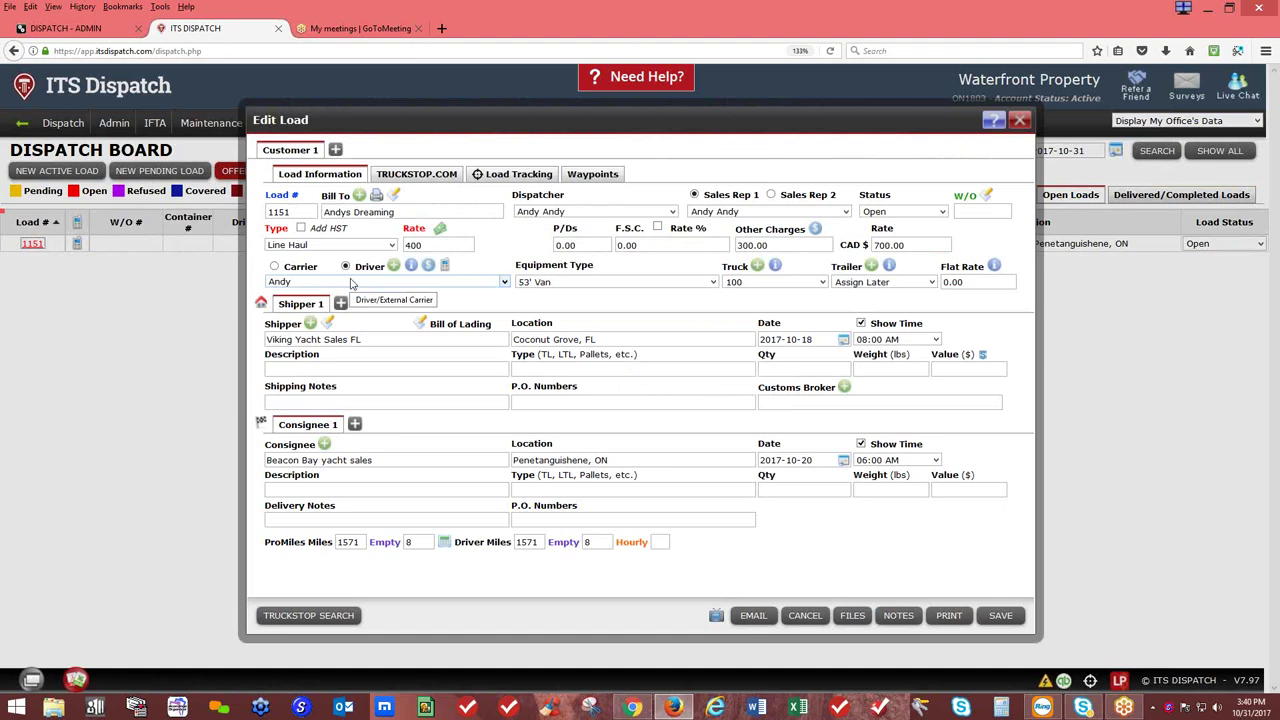
click(350, 284)
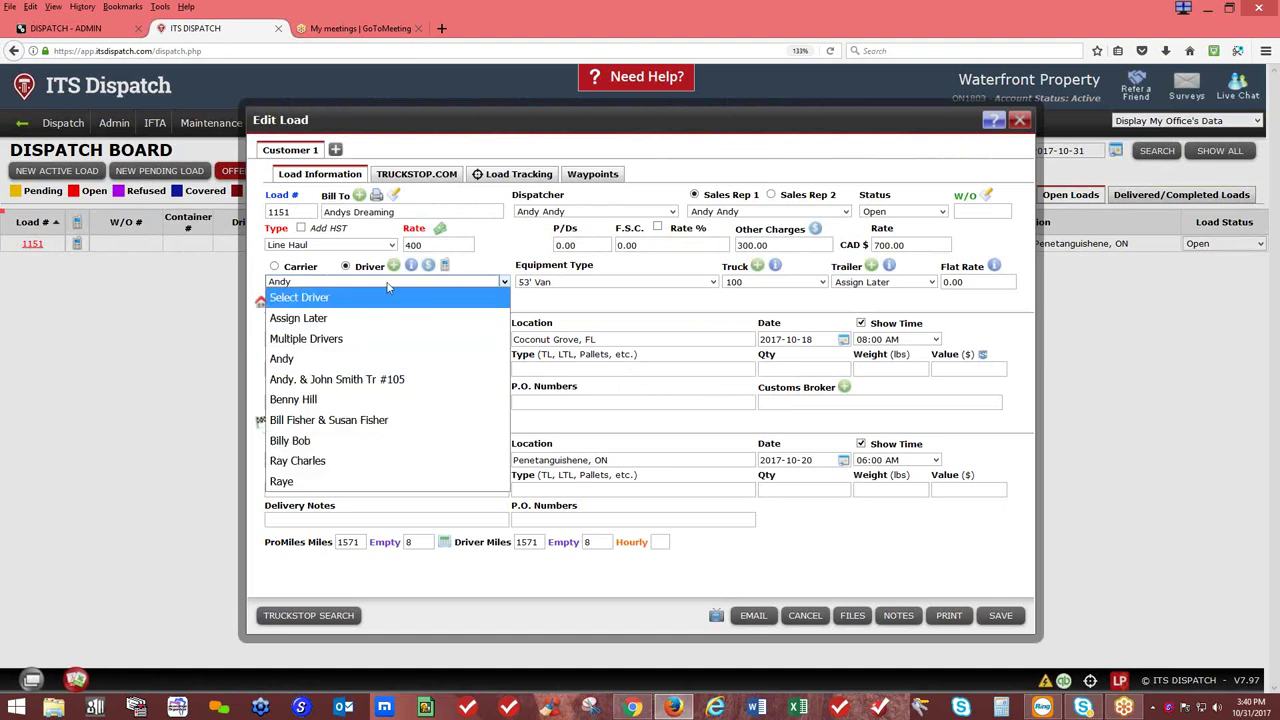
click(389, 283)
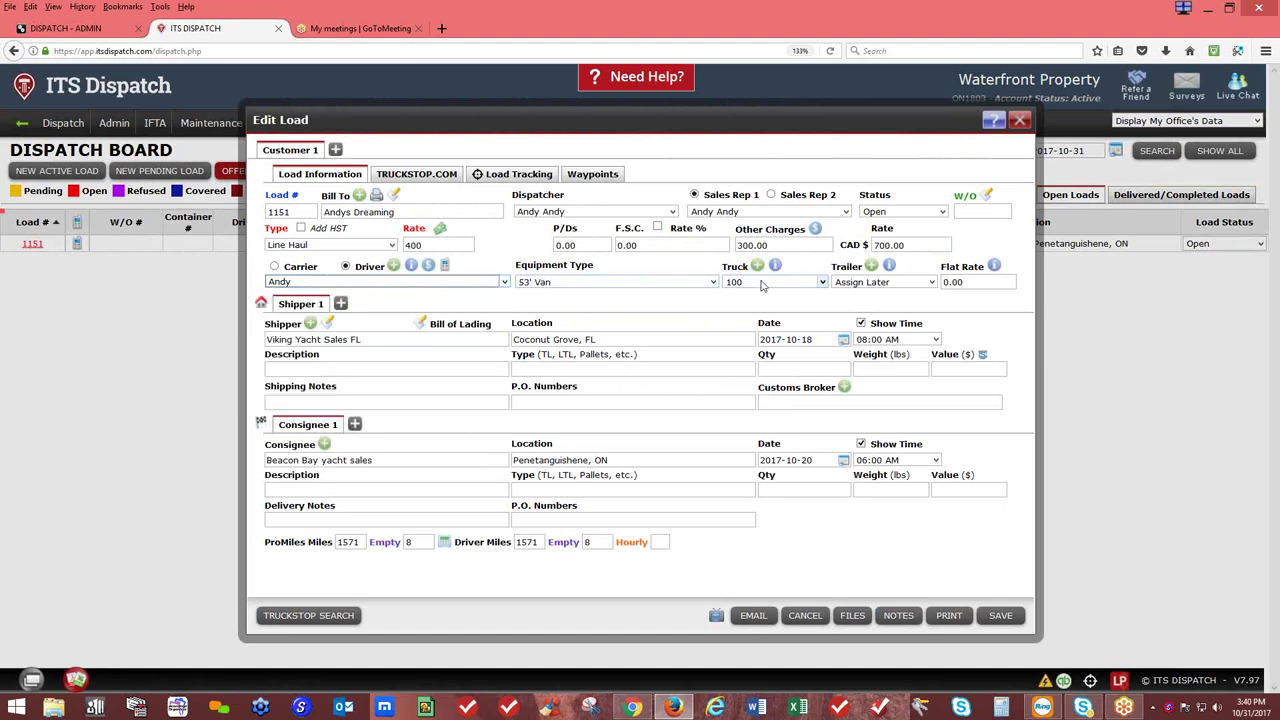
click(873, 289)
click(866, 337)
click(800, 325)
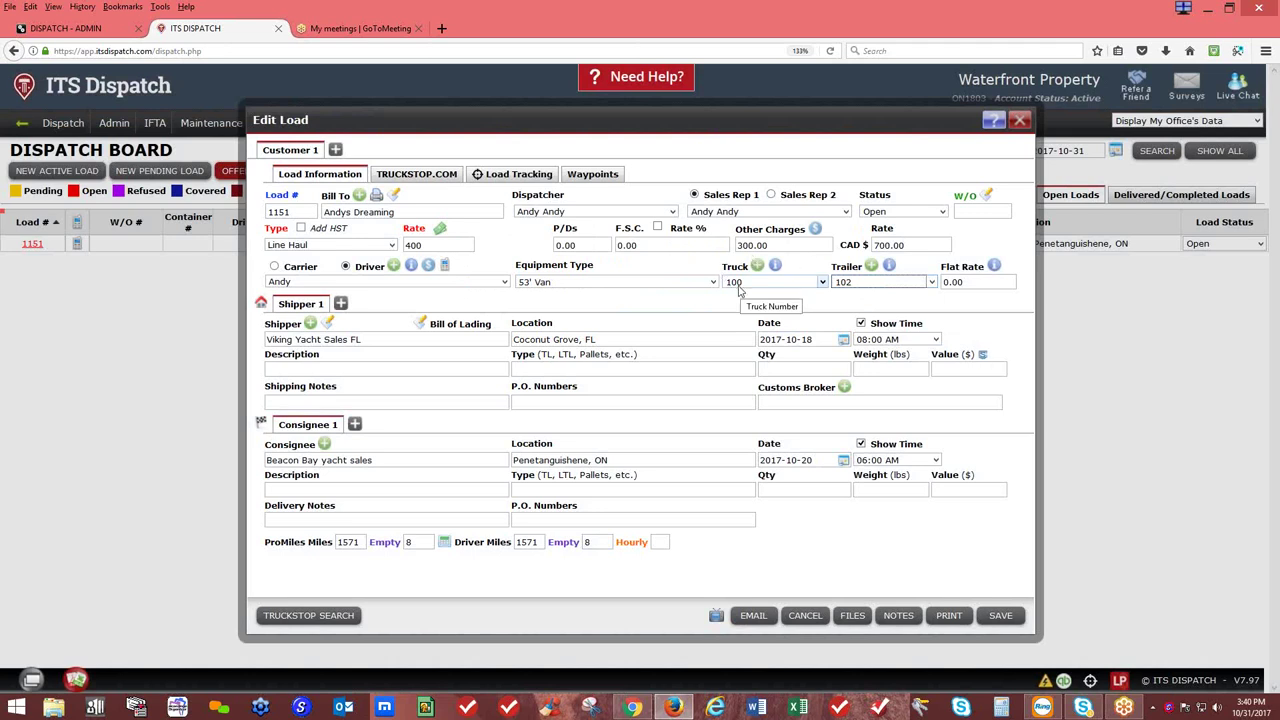
click(259, 303)
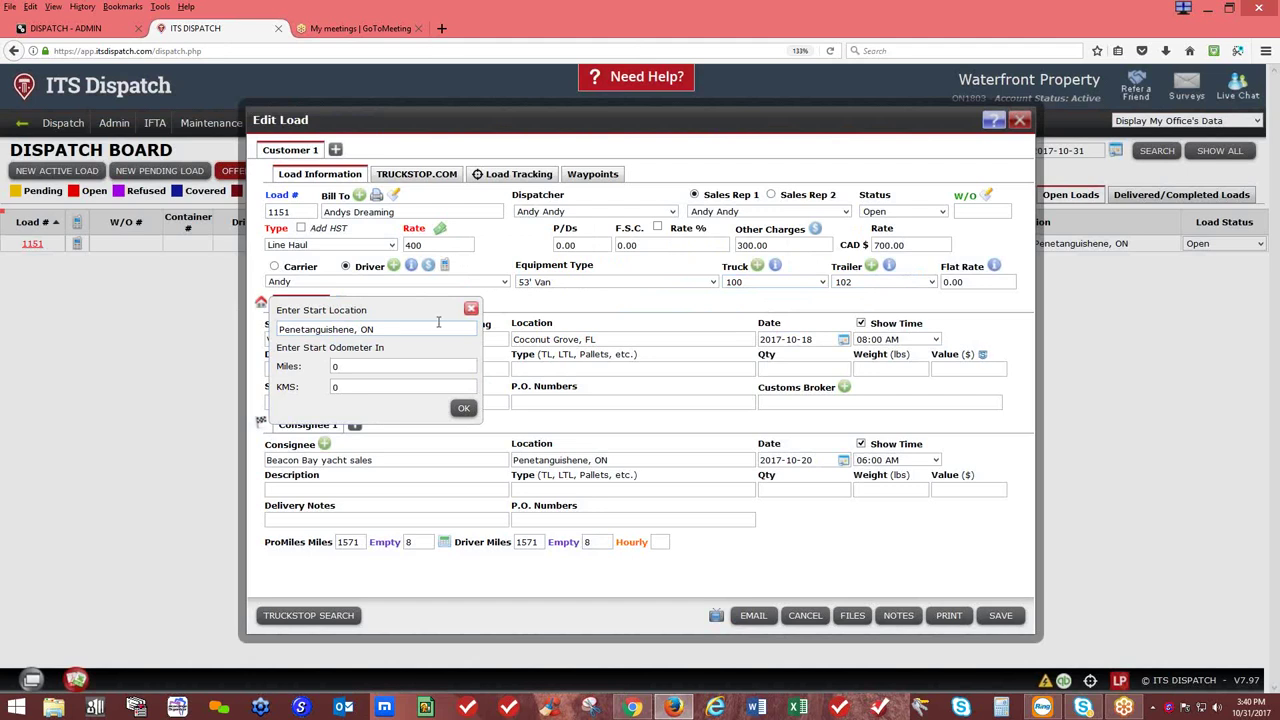
click(470, 307)
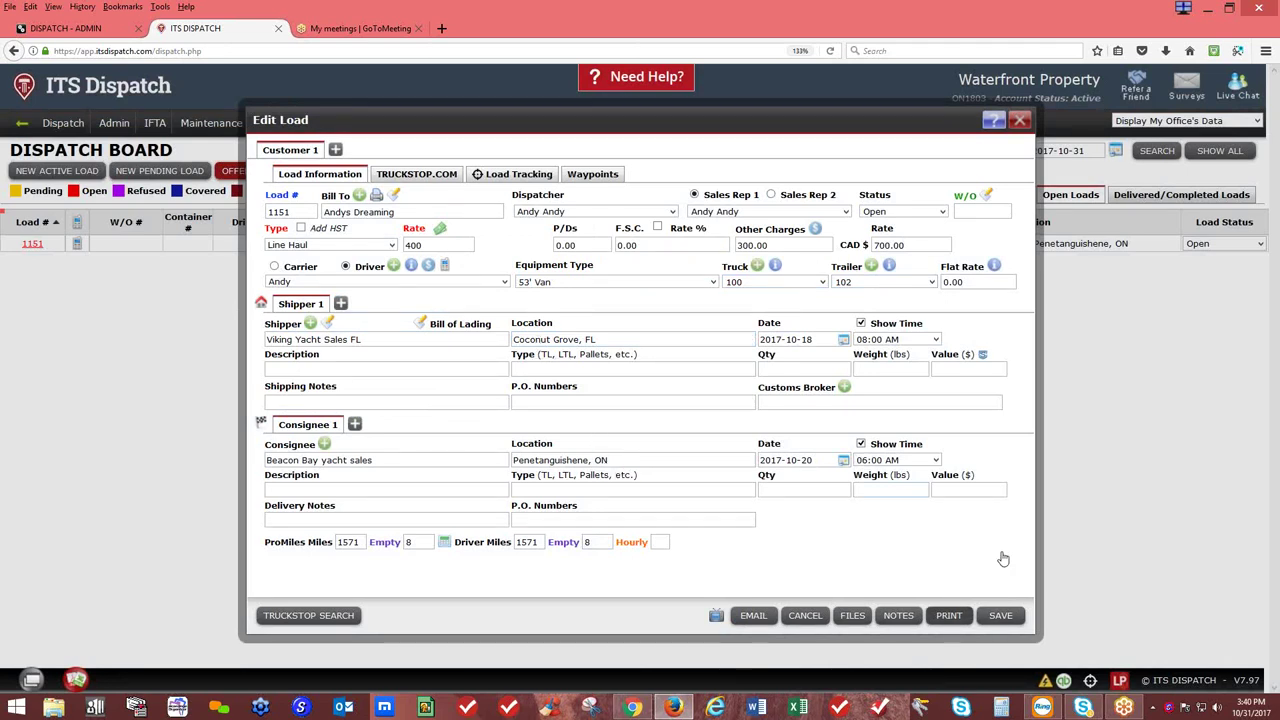
- Print load 1151's confirmation, save it as Load_Confirmation_1151.pdf and open it
click(950, 617)
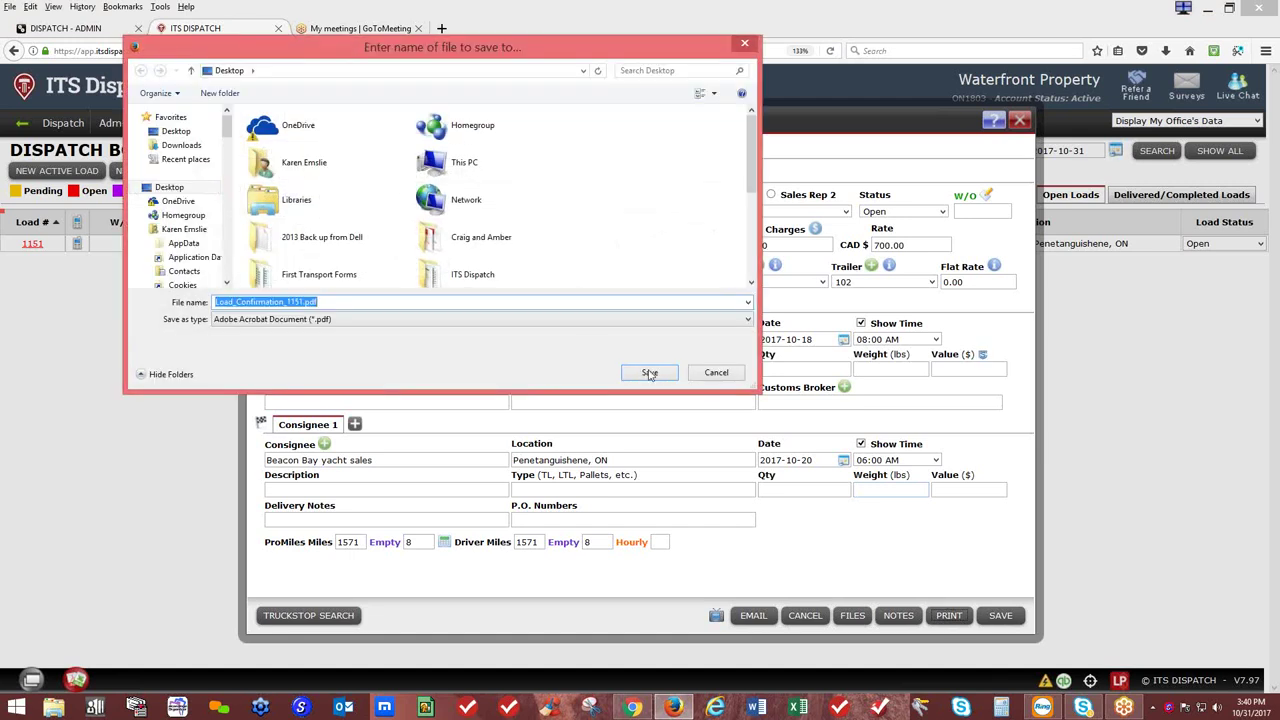
click(650, 373)
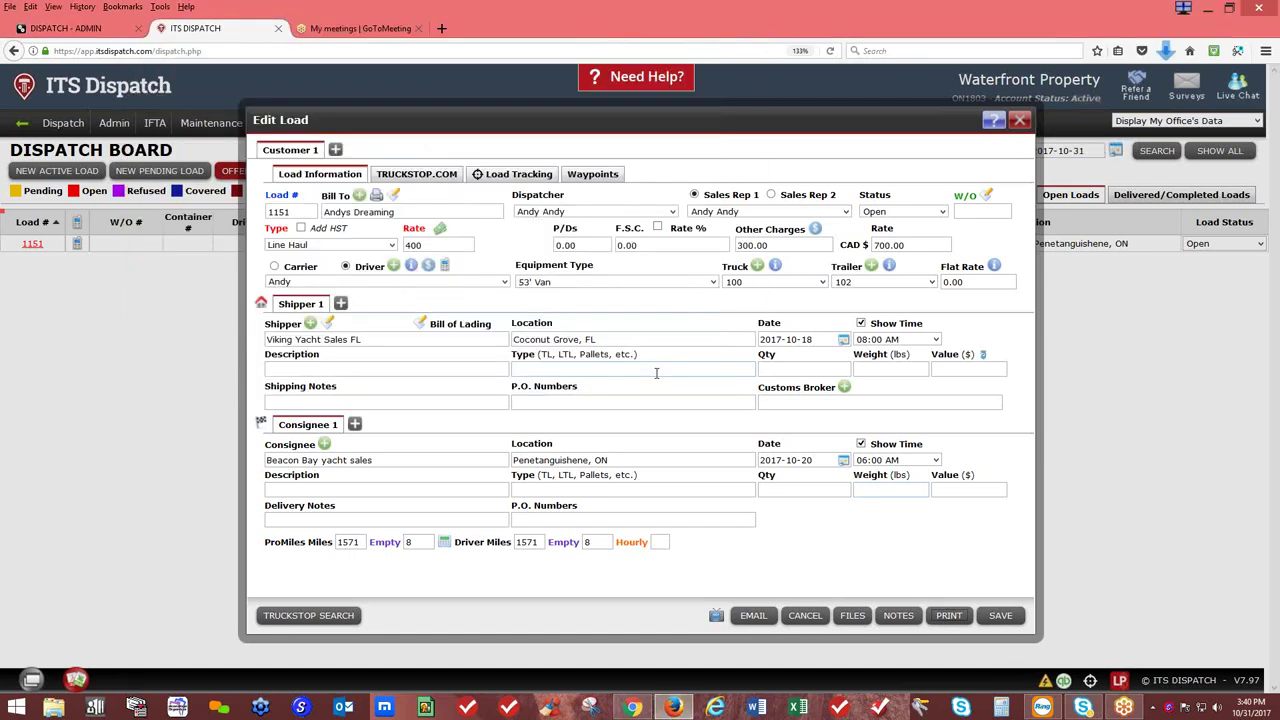
click(1166, 51)
click(978, 84)
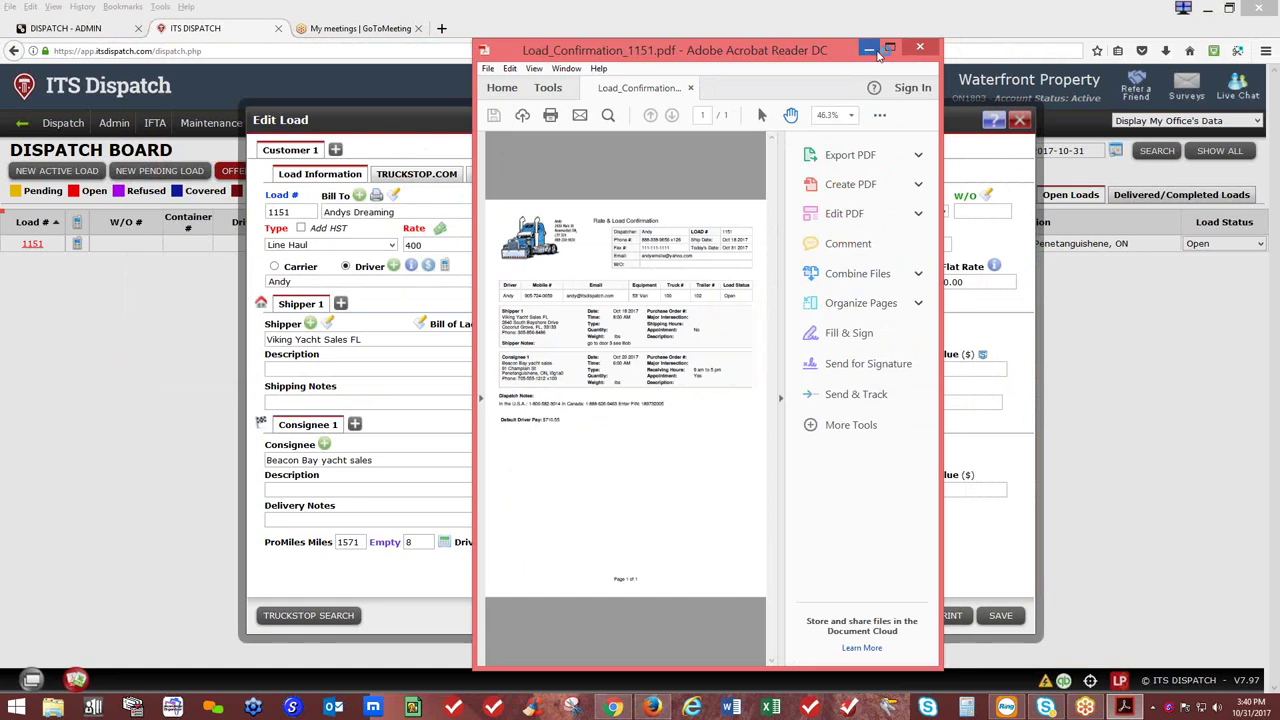
- View load 1151's rate confirmation full screen, scrolling to the driver pay and back, then close it
double_click(889, 53)
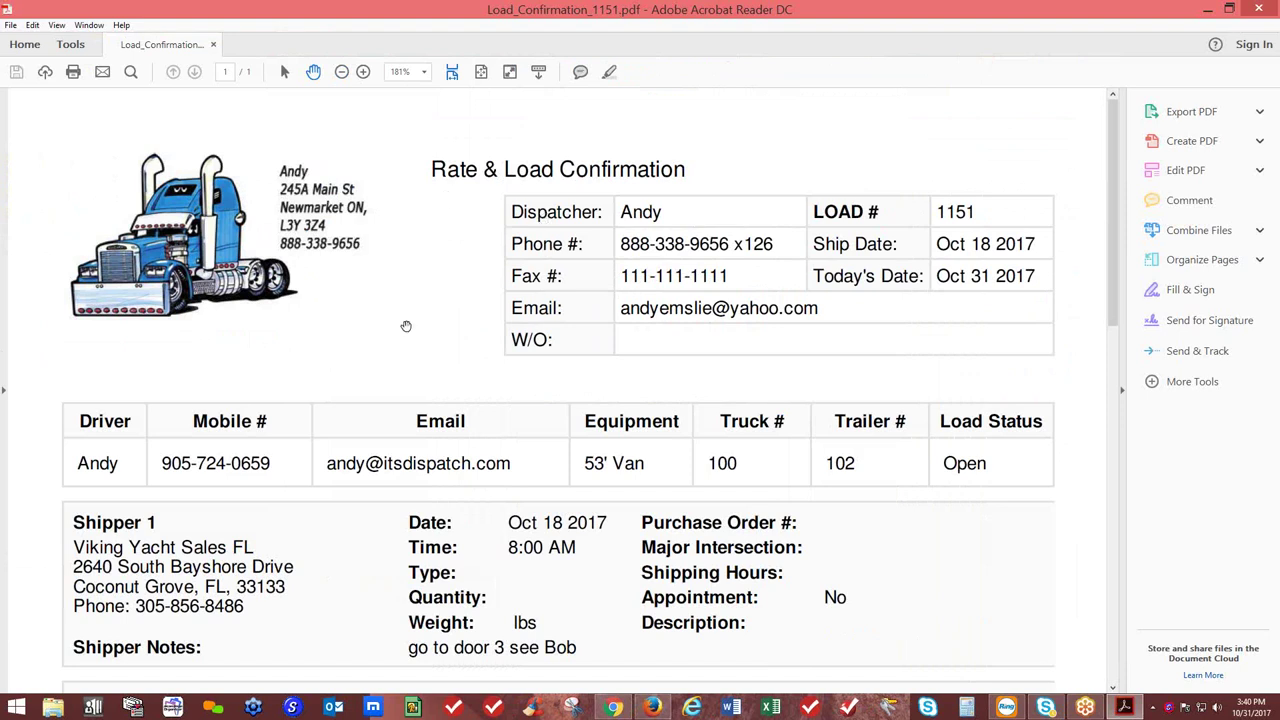
scroll(406, 327, down, 2)
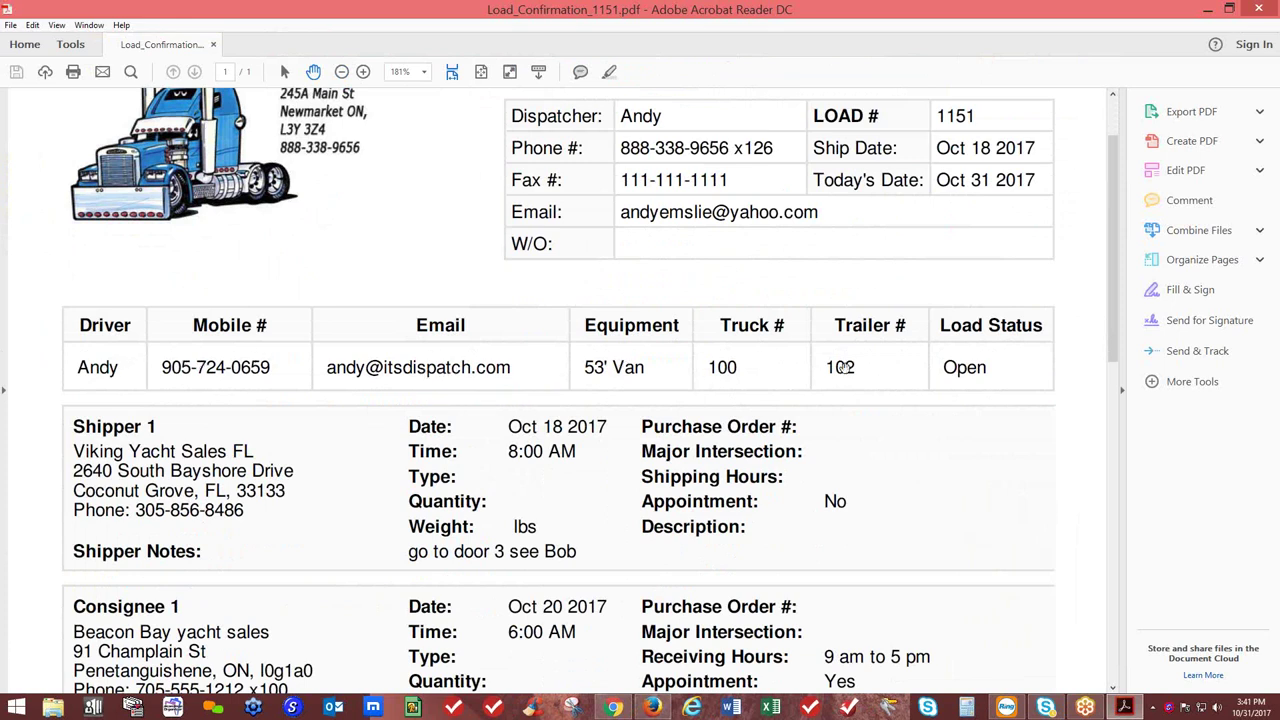
scroll(858, 402, down, 1)
scroll(858, 402, down, 4)
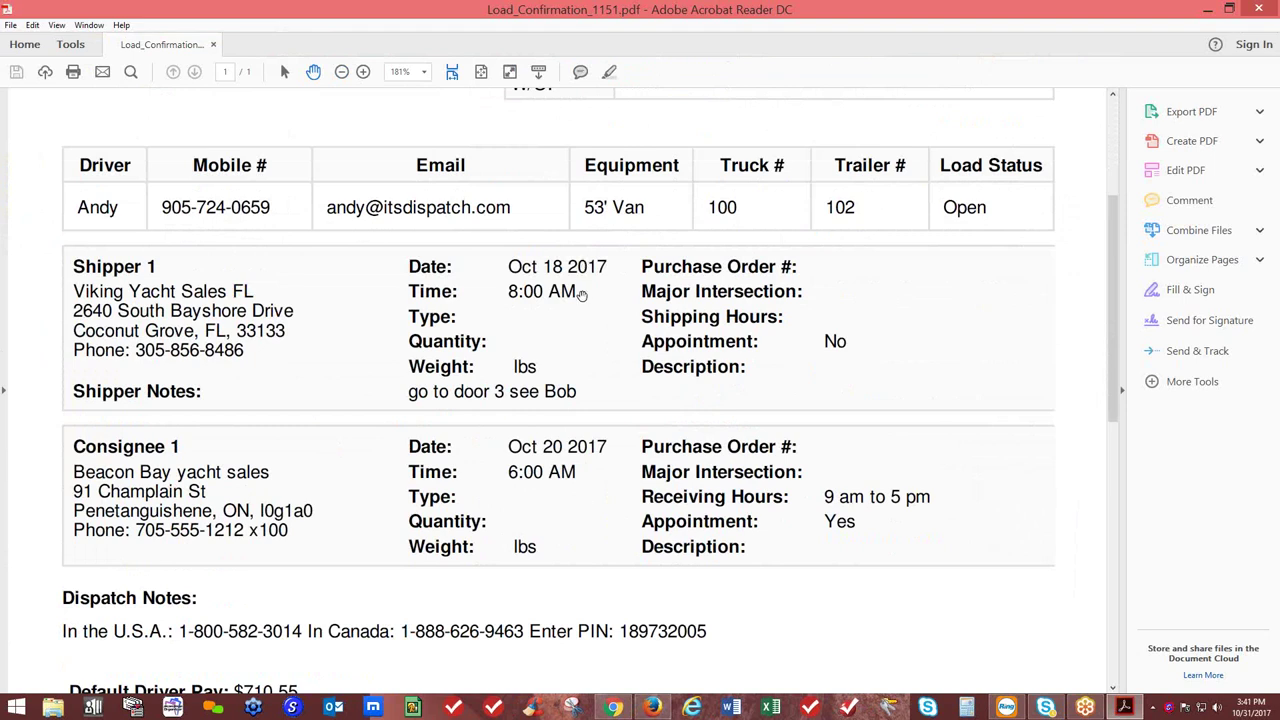
scroll(584, 299, down, 2)
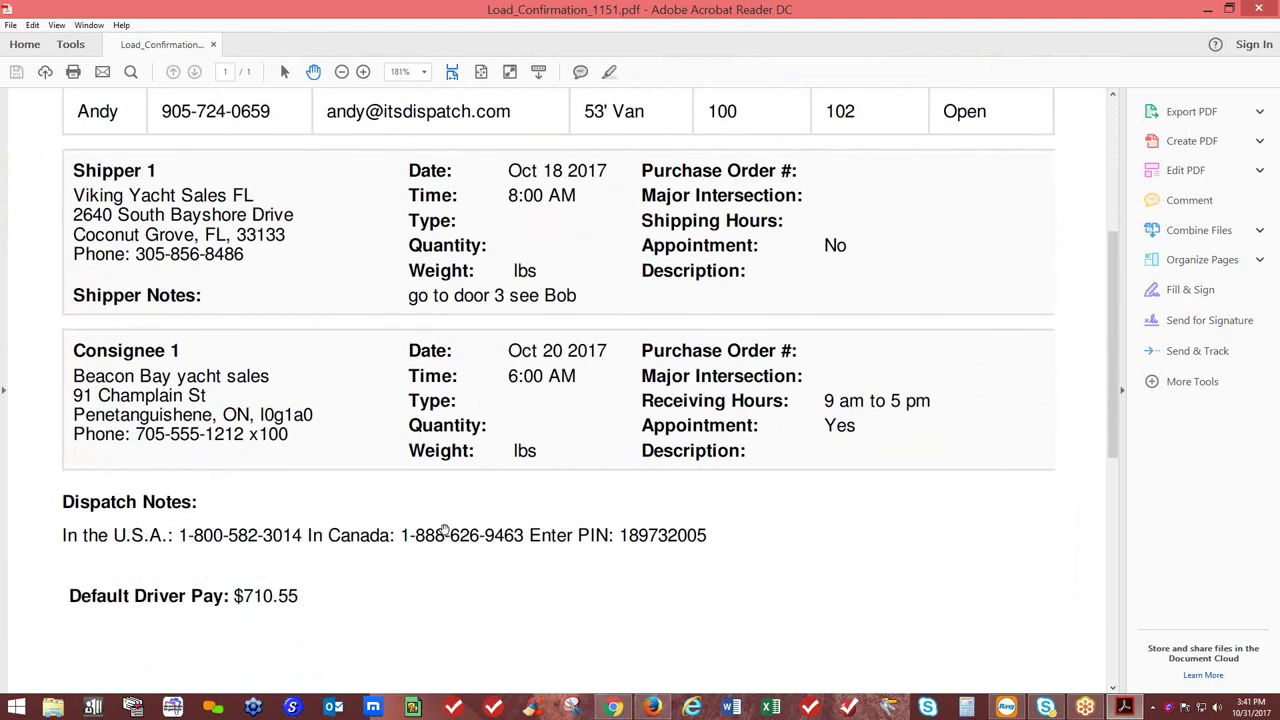
scroll(445, 531, down, 3)
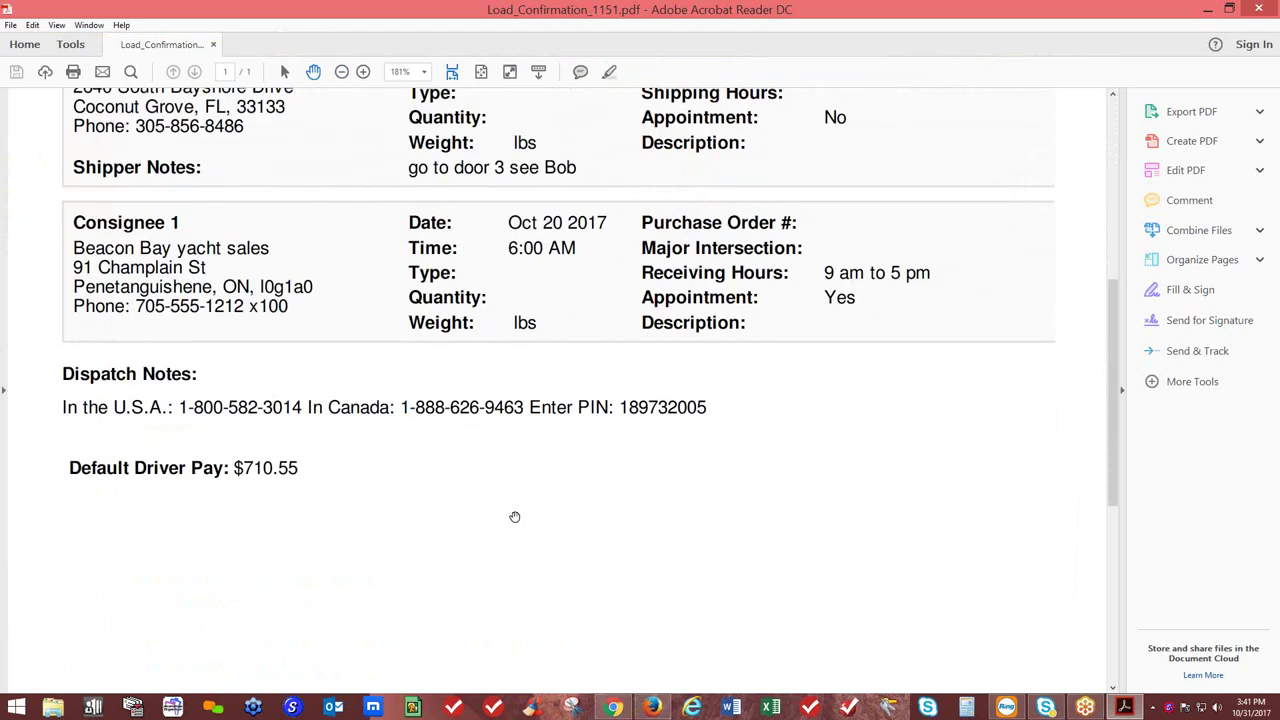
scroll(580, 514, up, 10)
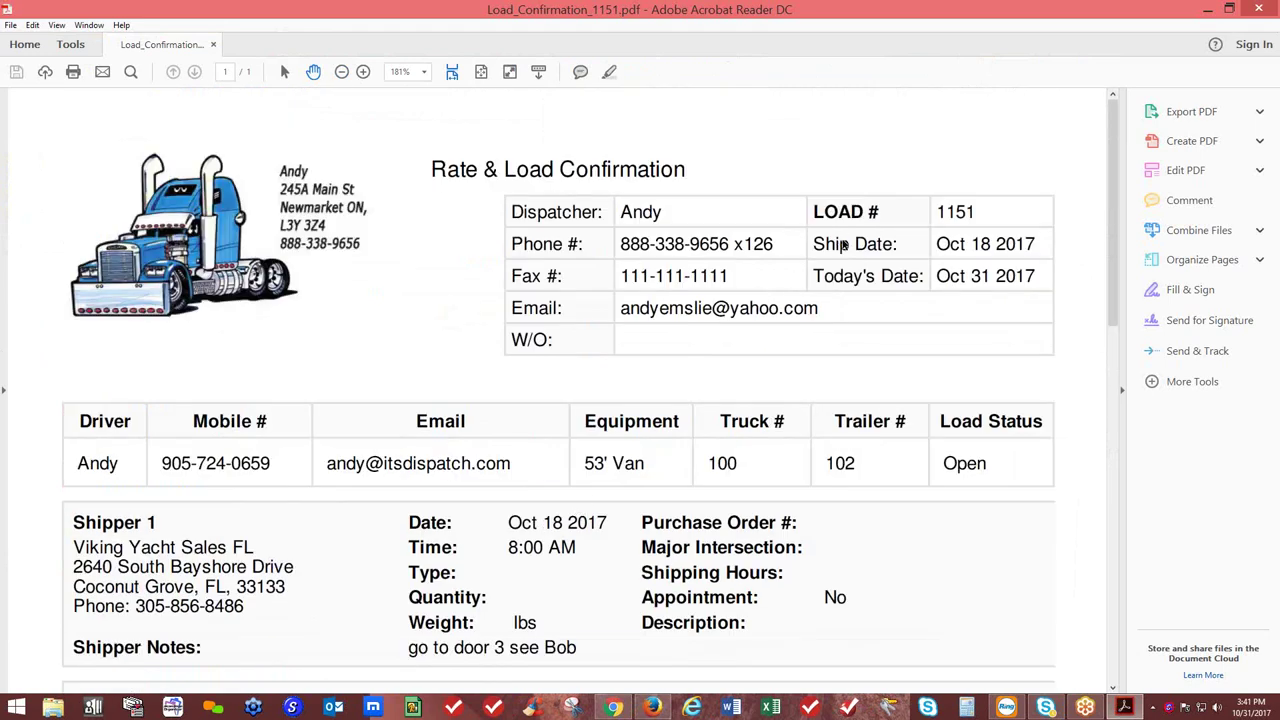
click(1262, 9)
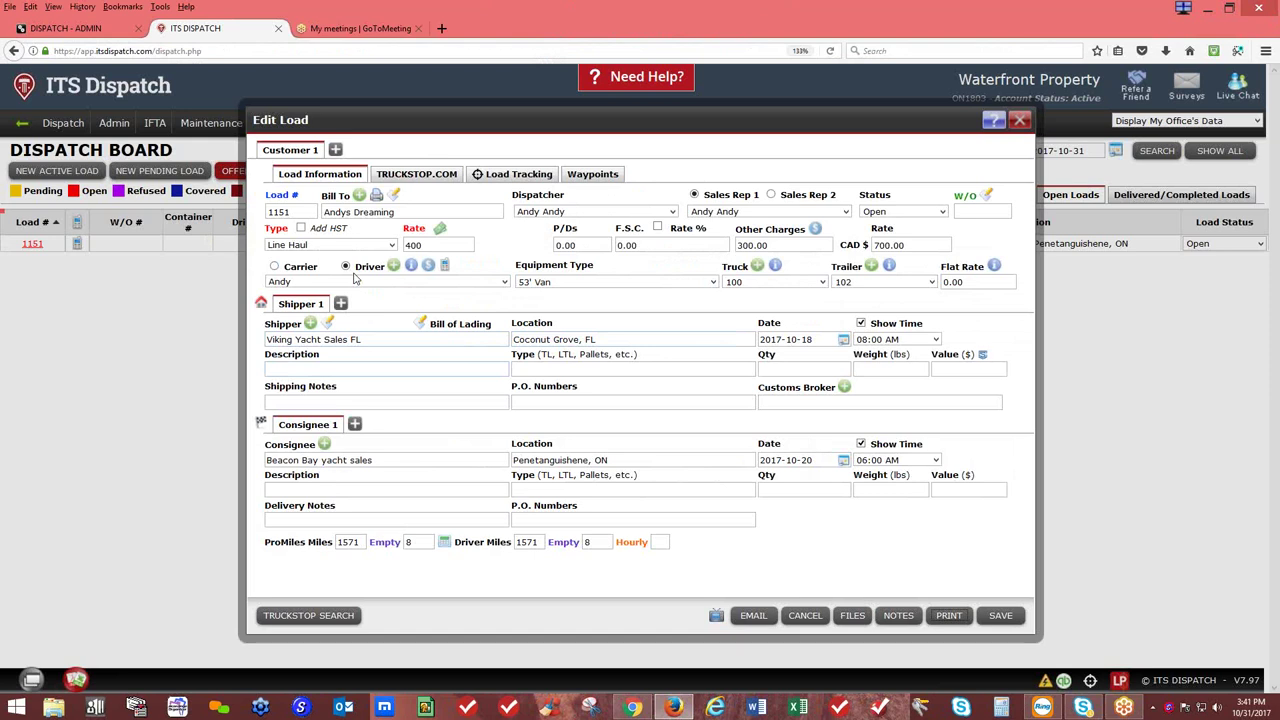
- Close load 1151's edit form, discarding changes, and start a new pending load
click(1019, 121)
click(706, 329)
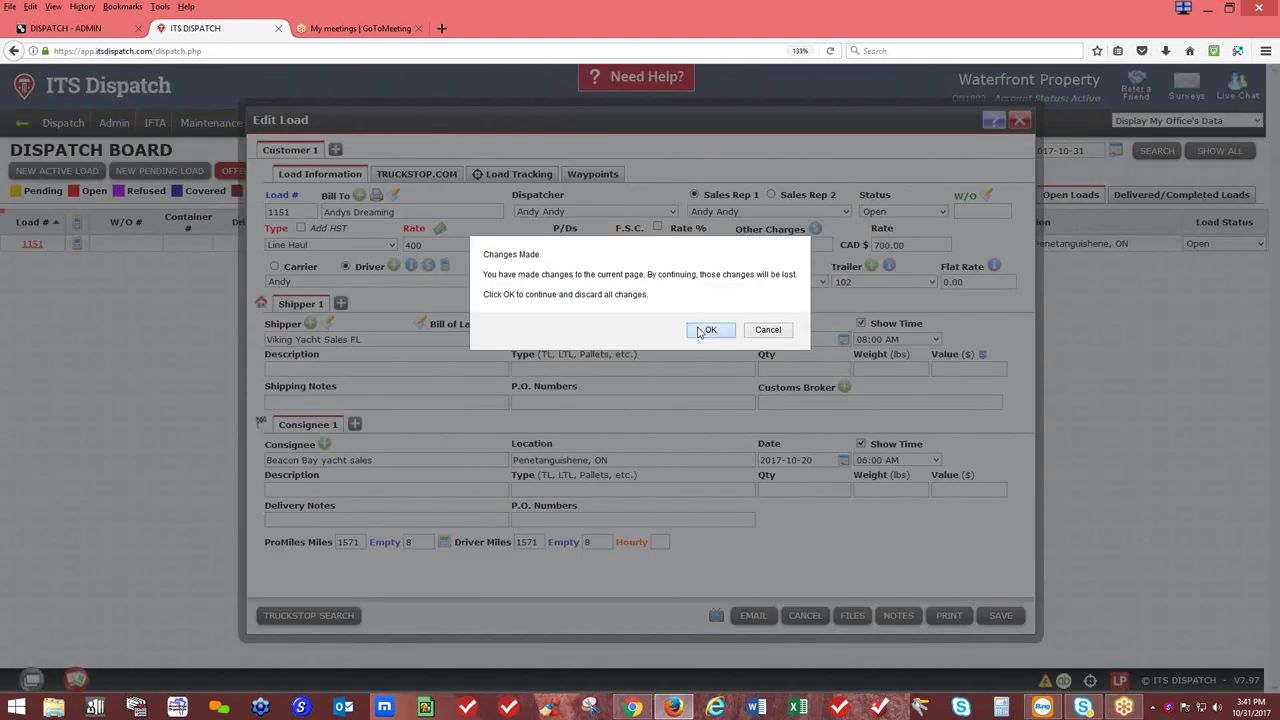
mouse_move(116, 126)
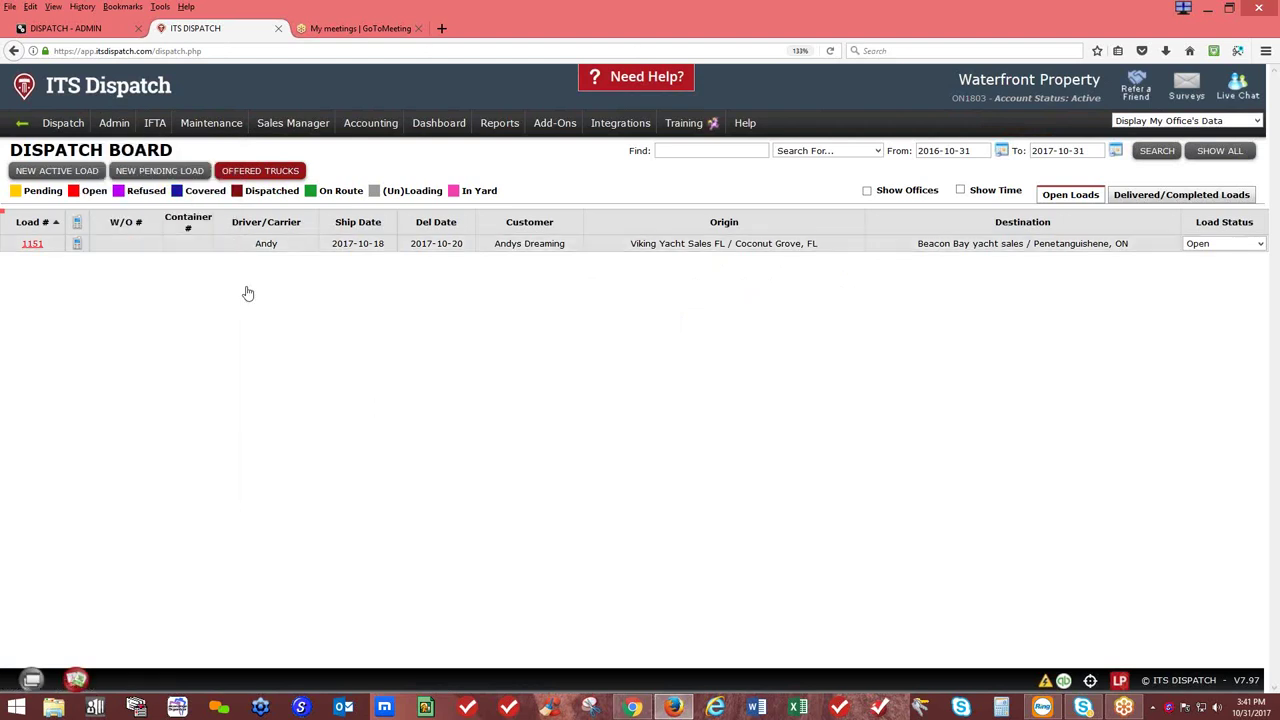
click(160, 172)
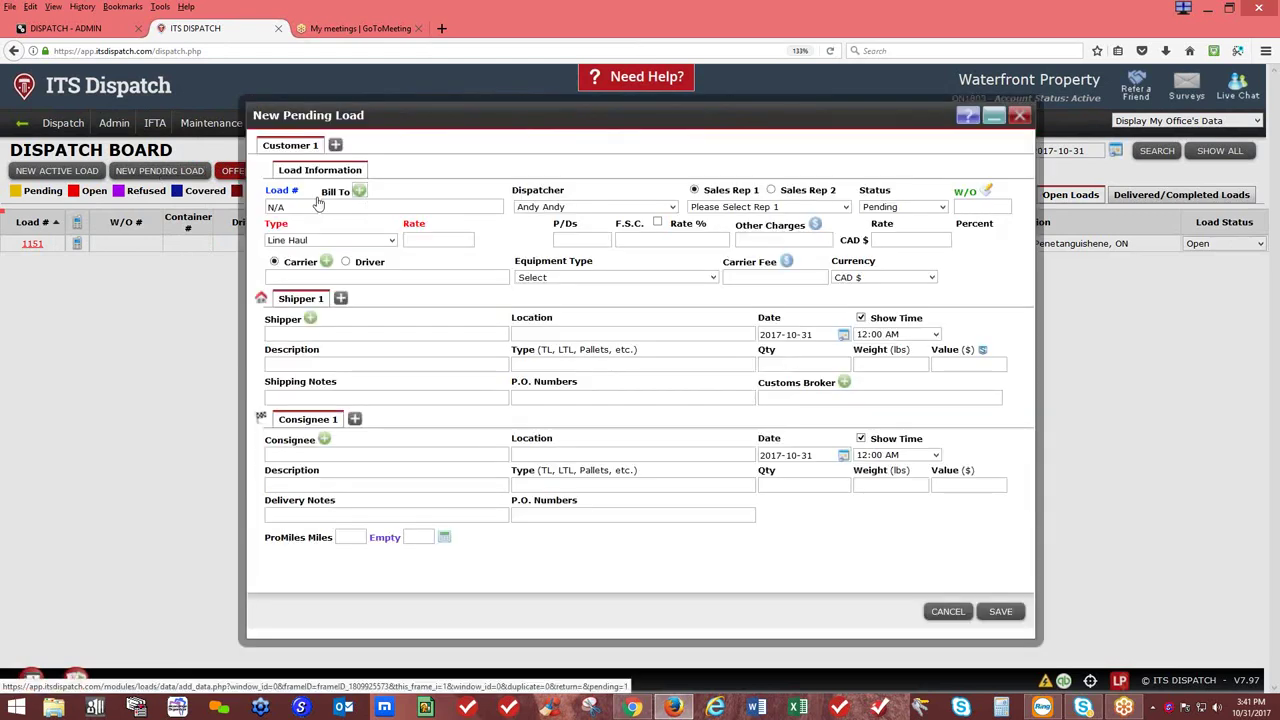
- Try adding a Bill To customer and searching 'an', then discard the pending load
click(359, 191)
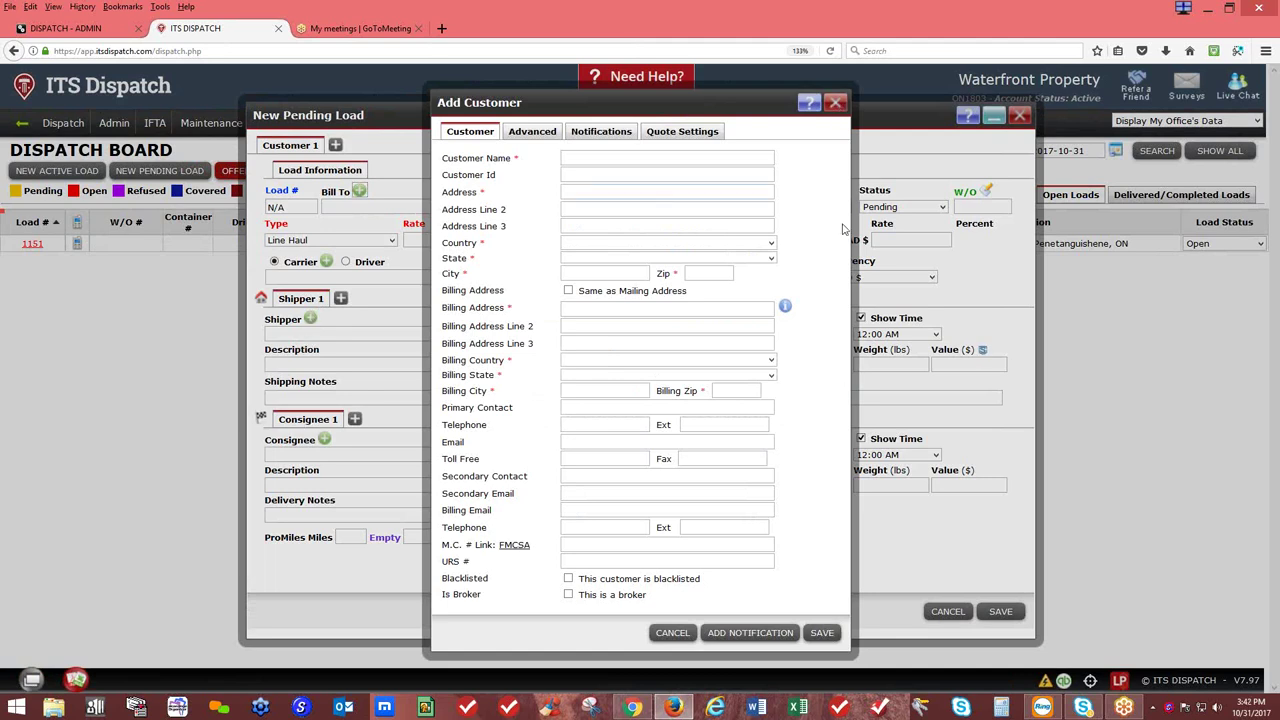
click(836, 106)
click(400, 201)
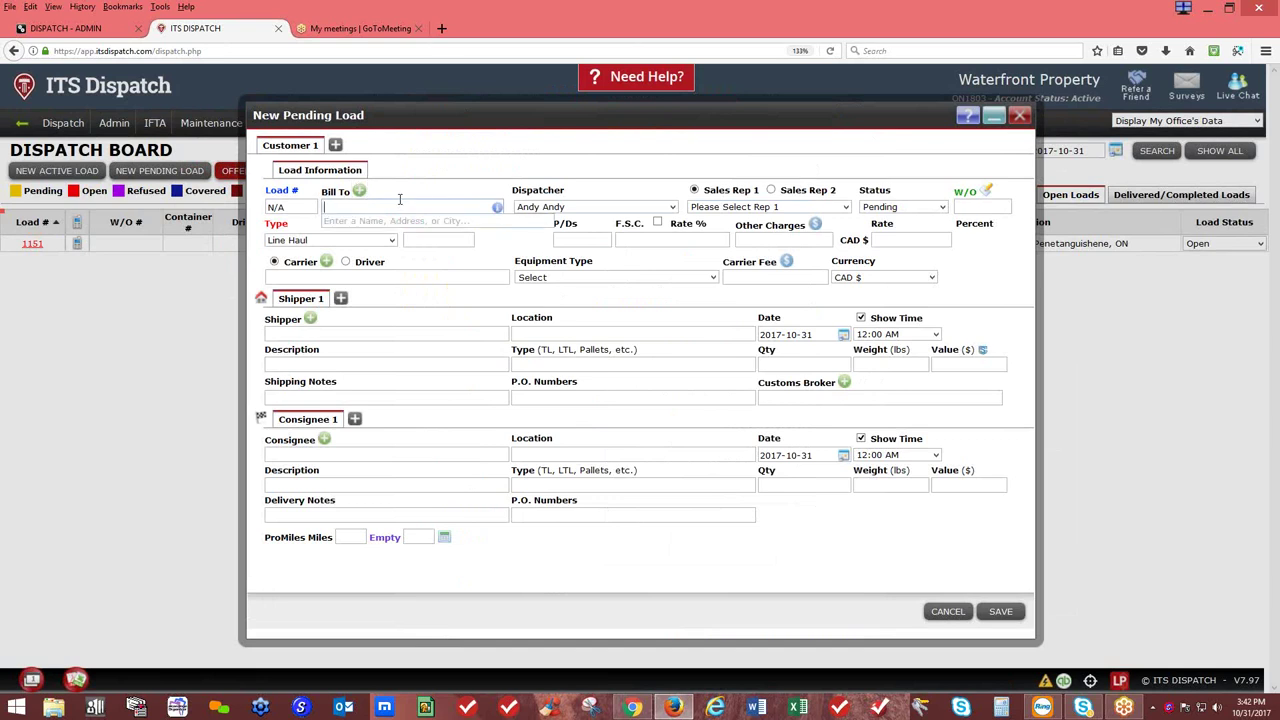
text(an)
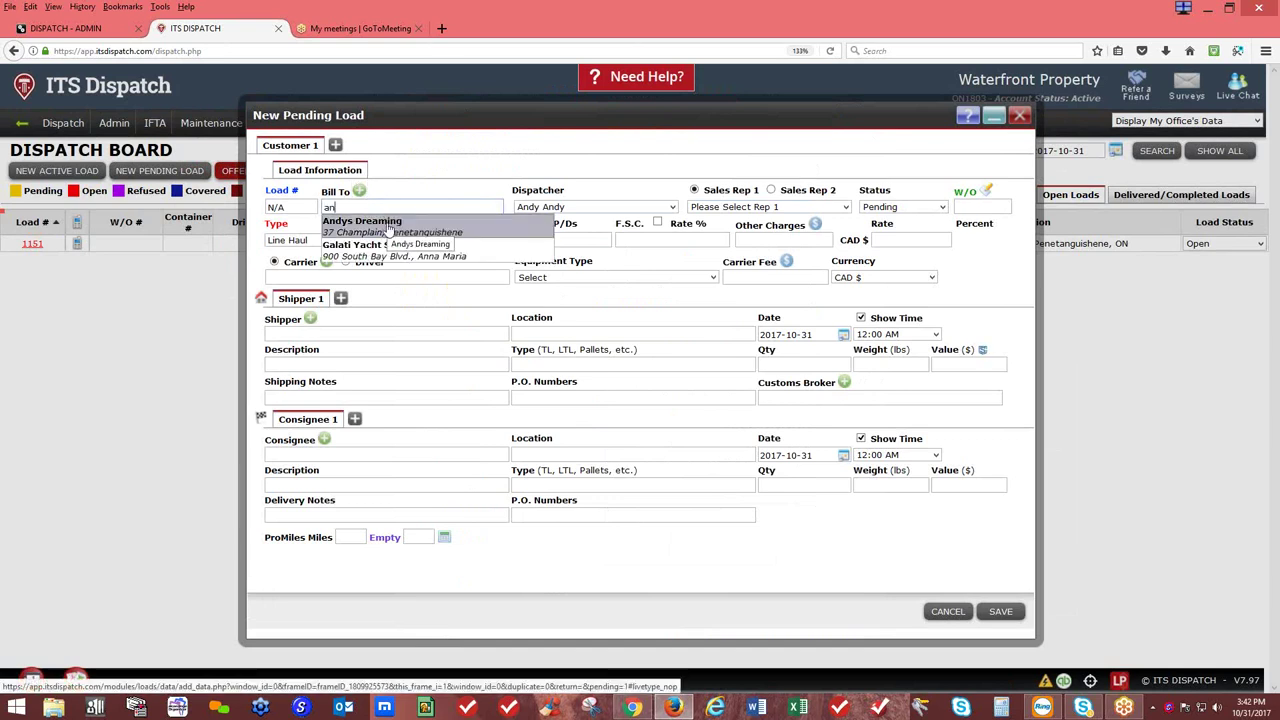
click(480, 176)
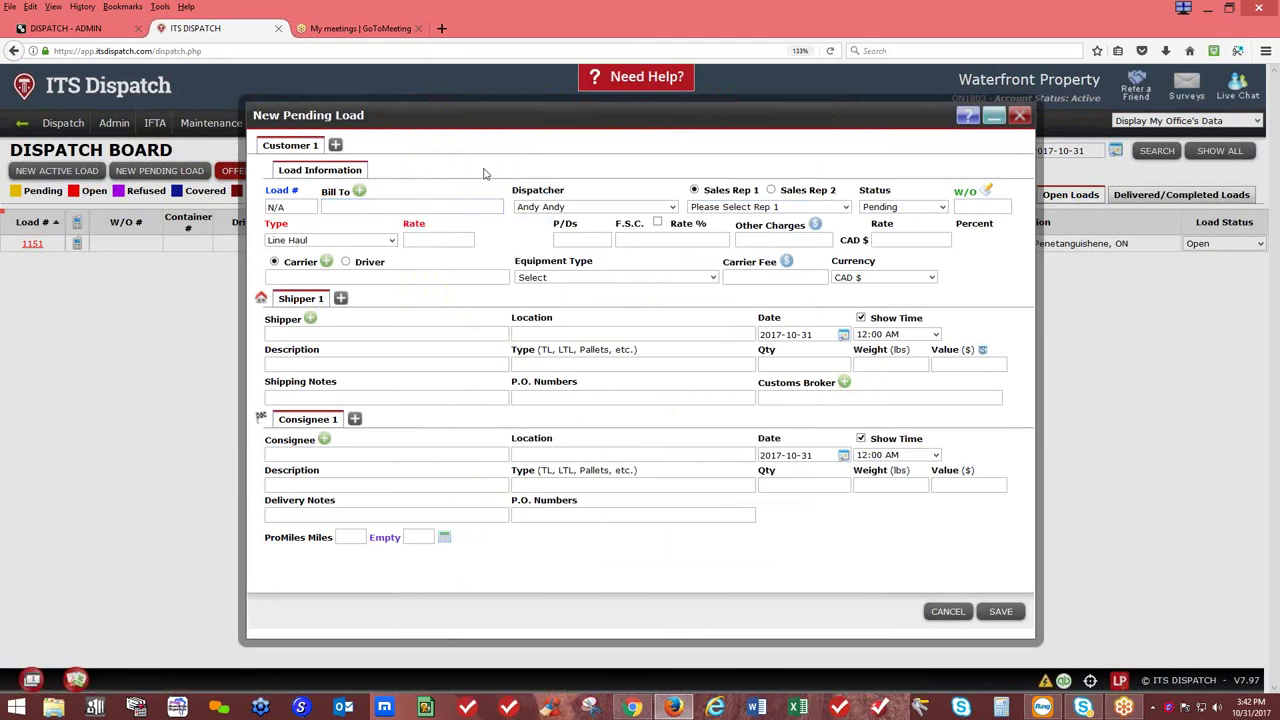
click(1020, 118)
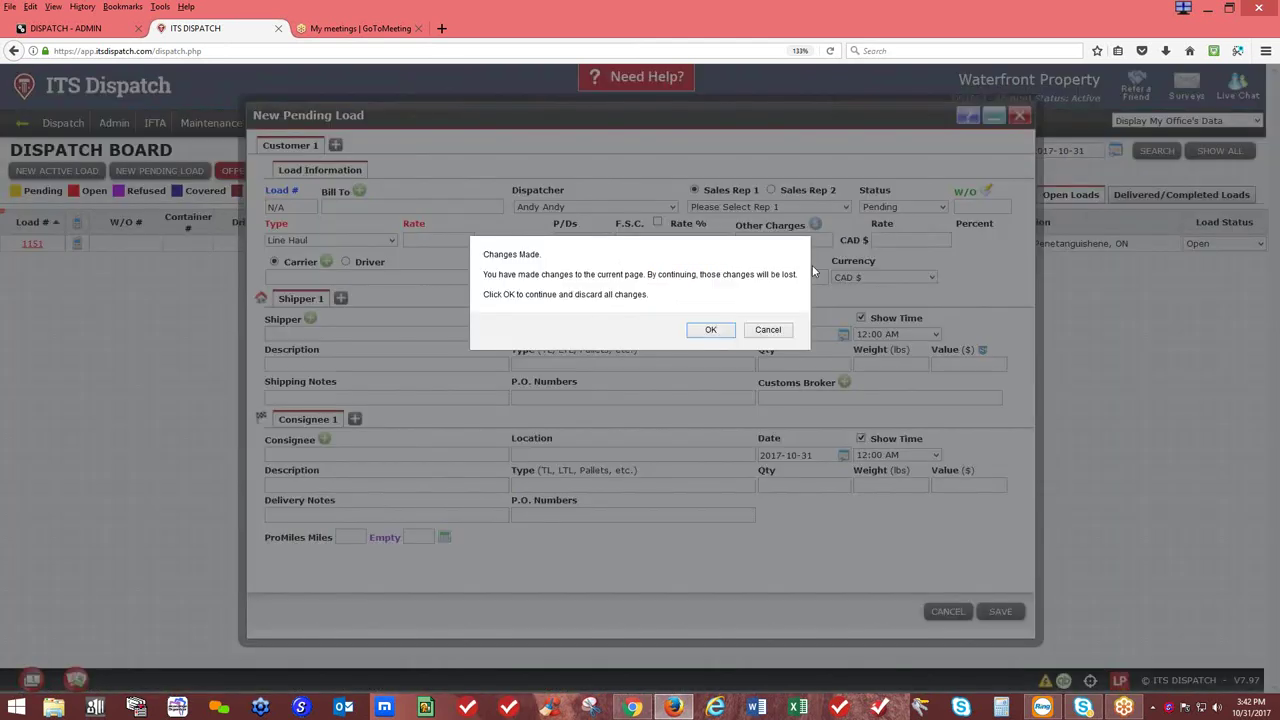
click(715, 330)
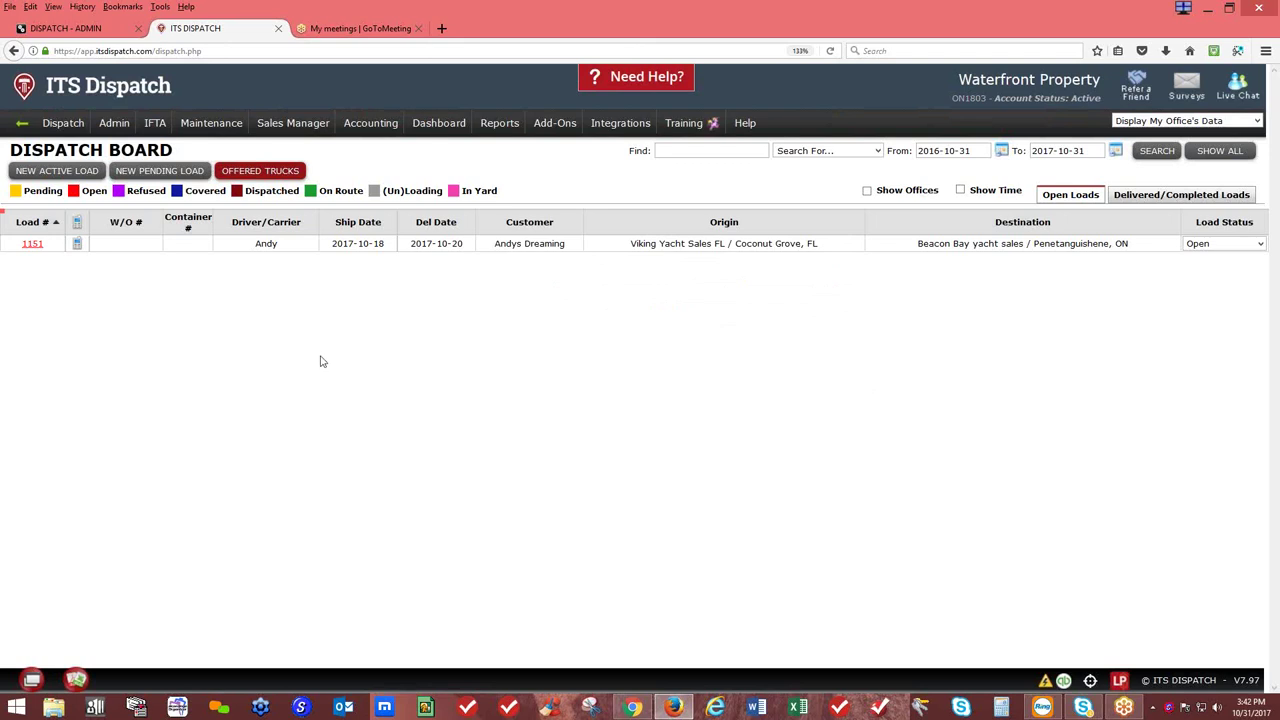
- Start a new pending load with Multiple Carriers and add Carrier 2 and Carrier 3 tabs
click(156, 172)
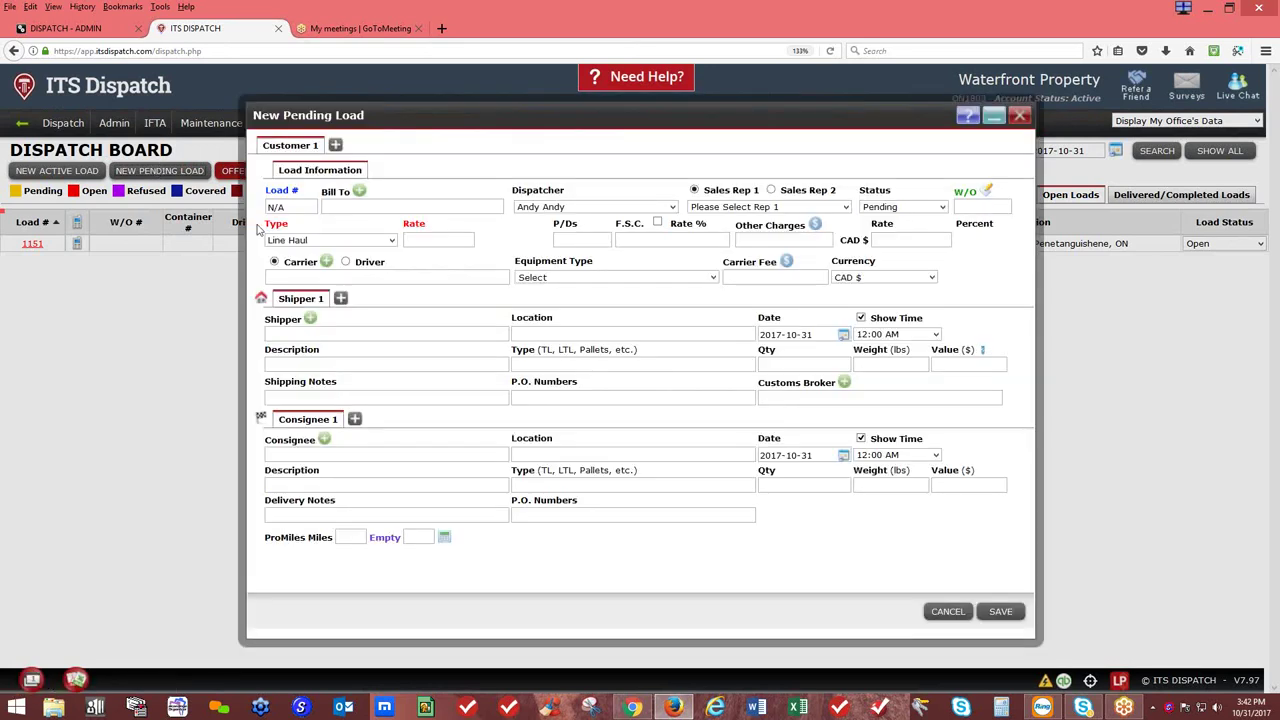
click(297, 275)
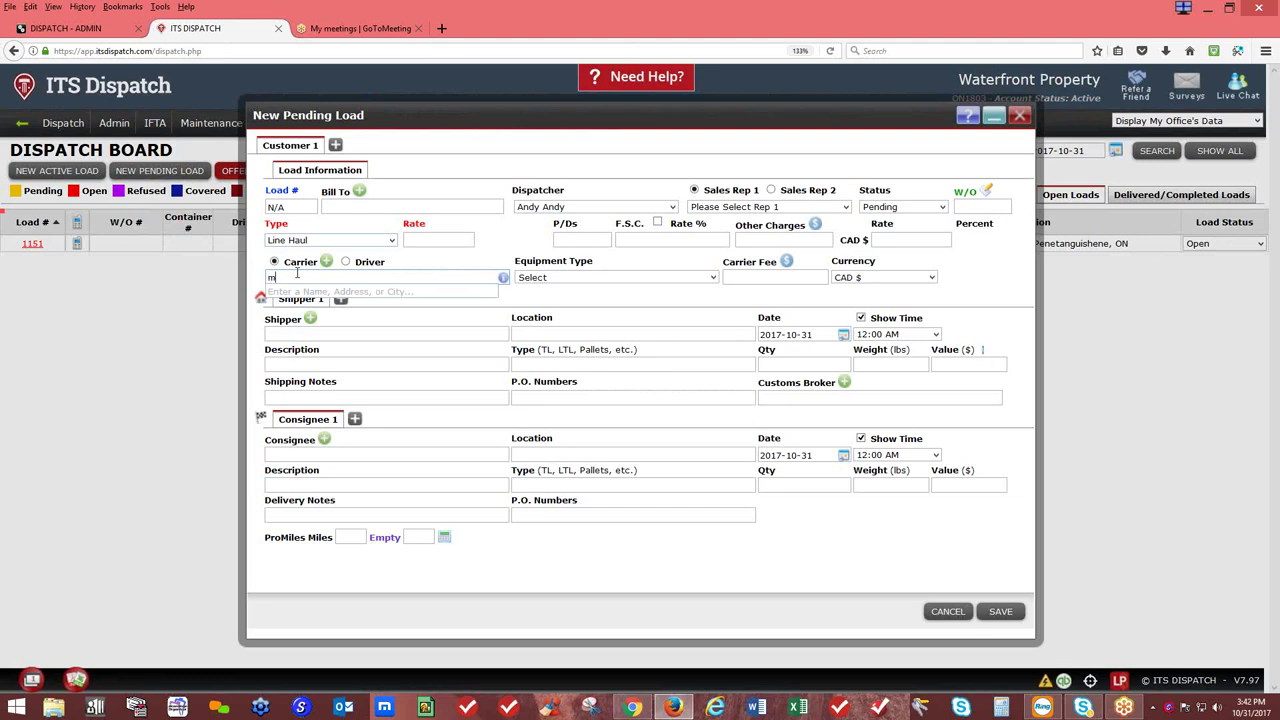
text(m)
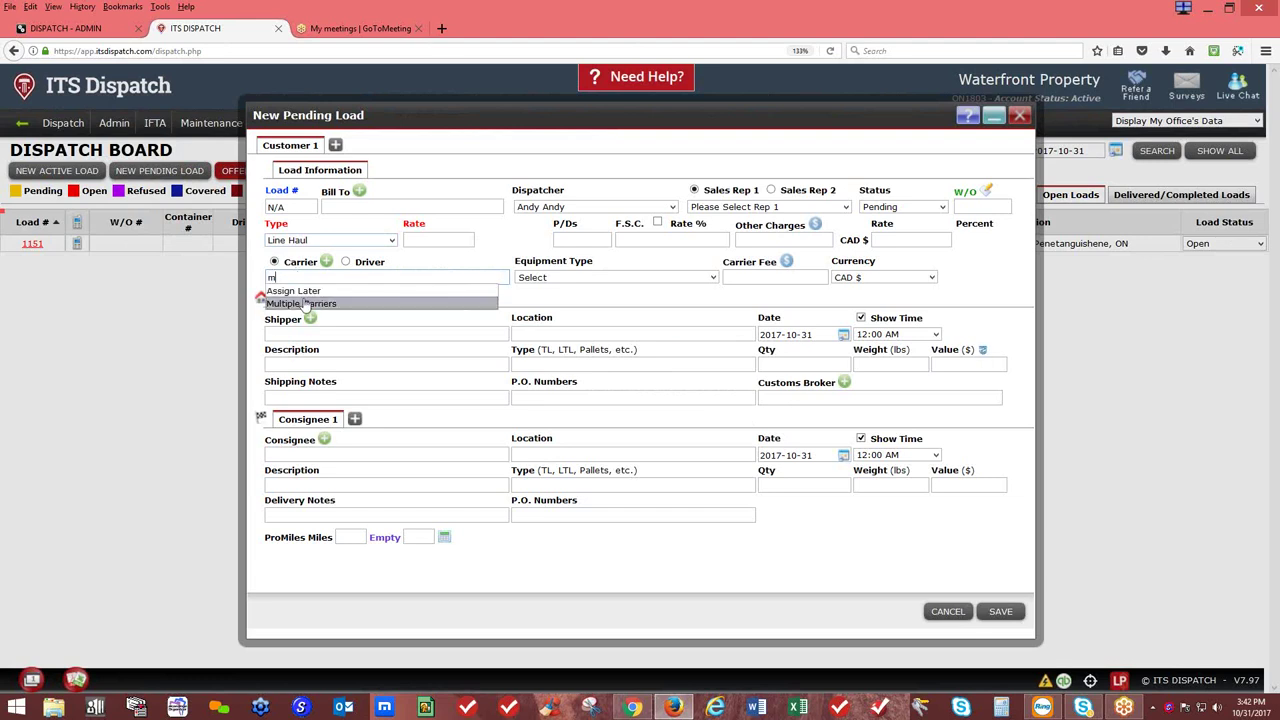
click(300, 301)
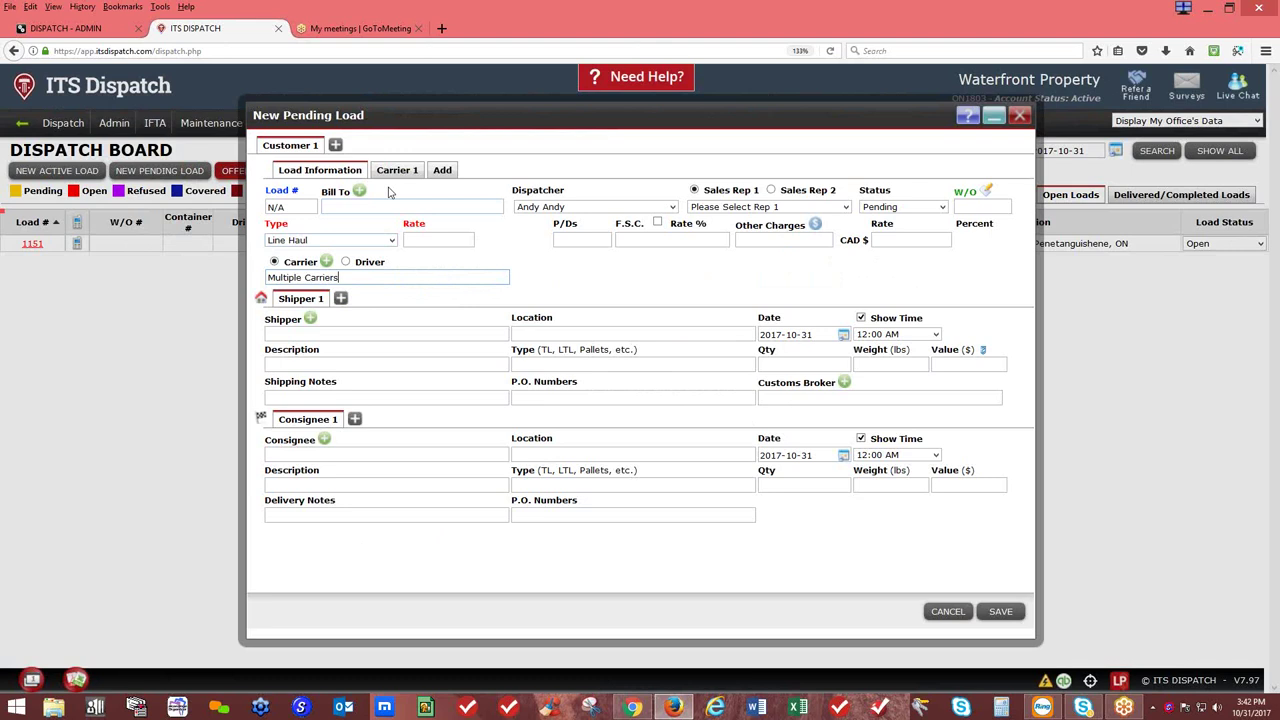
click(446, 172)
click(494, 172)
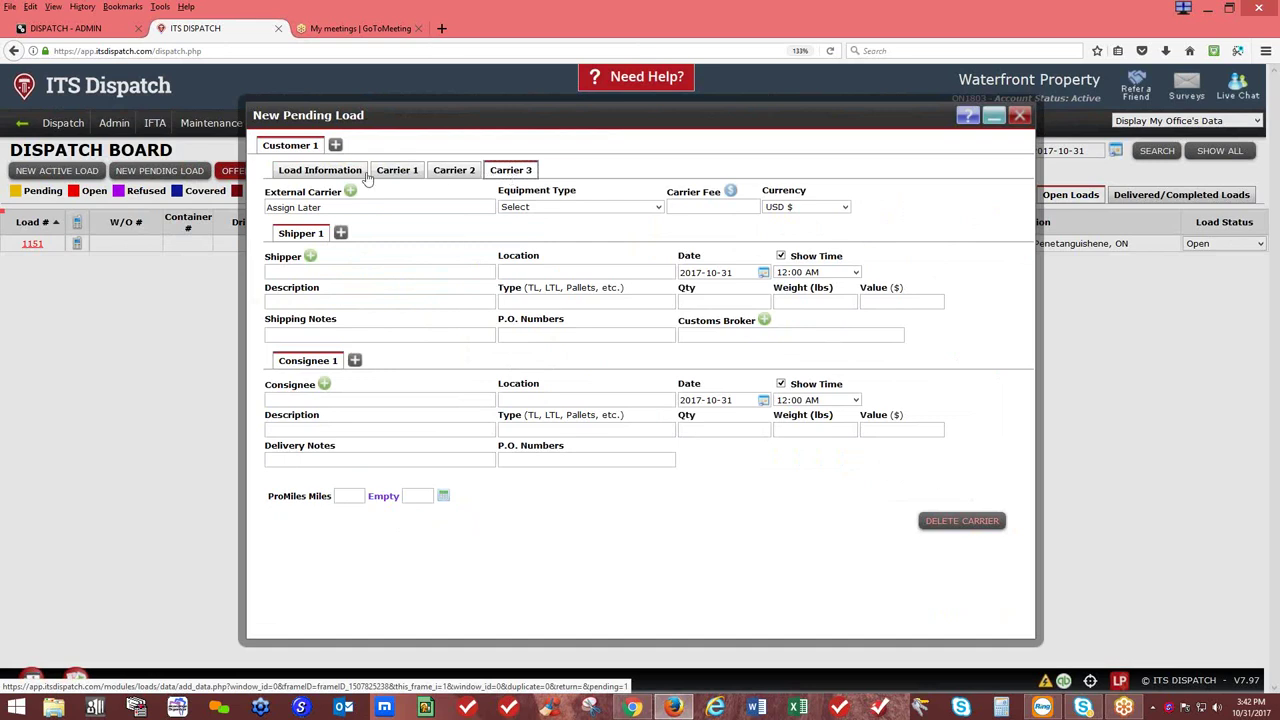
- Review the load information and each of the three carrier tabs
click(318, 171)
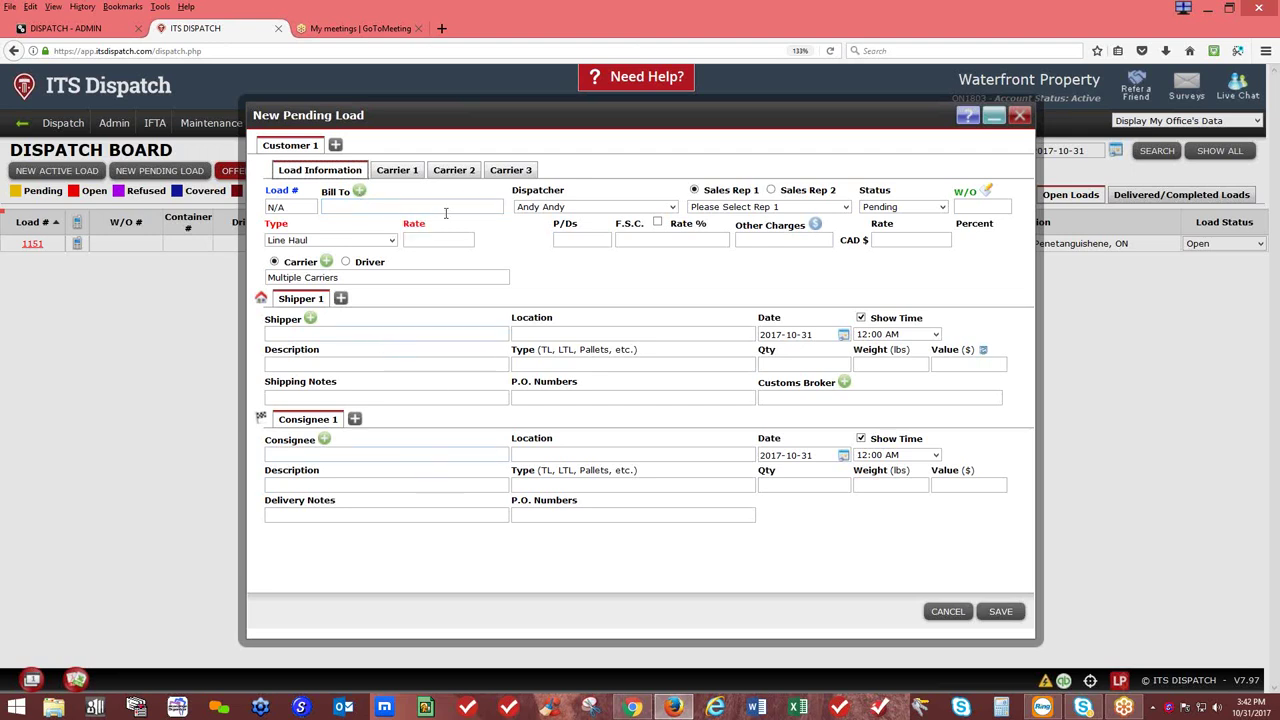
click(398, 170)
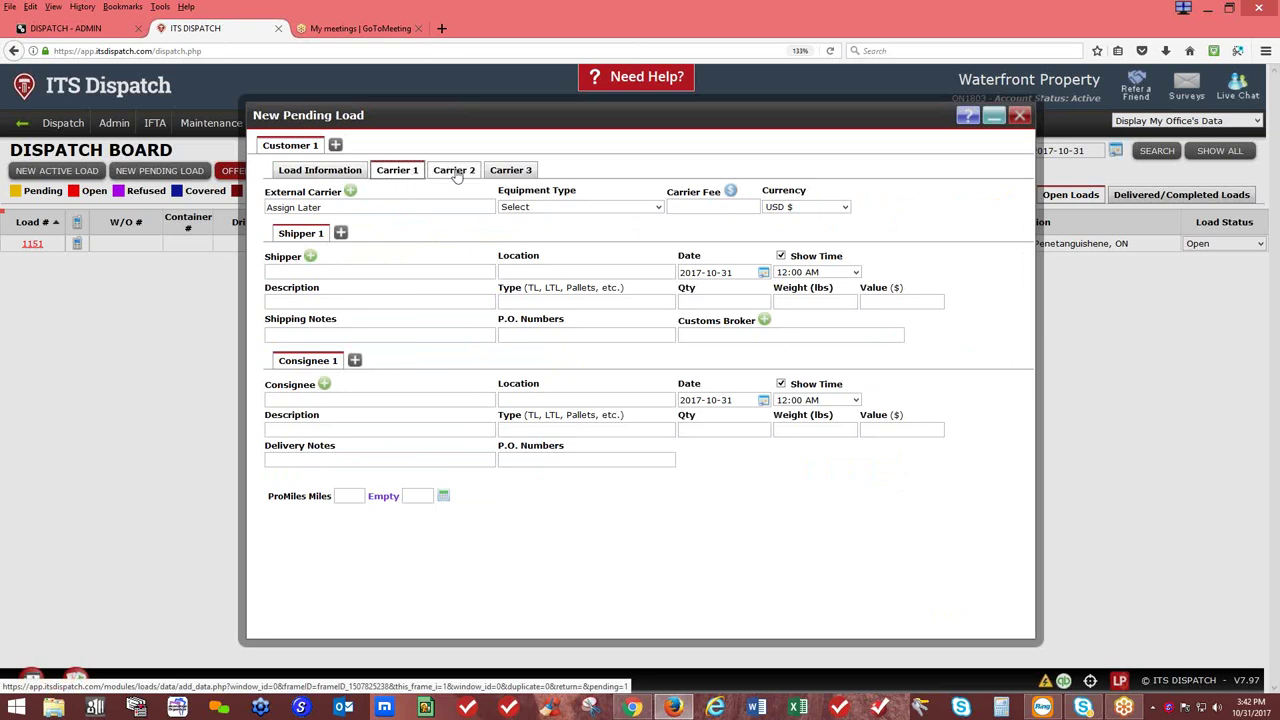
click(455, 171)
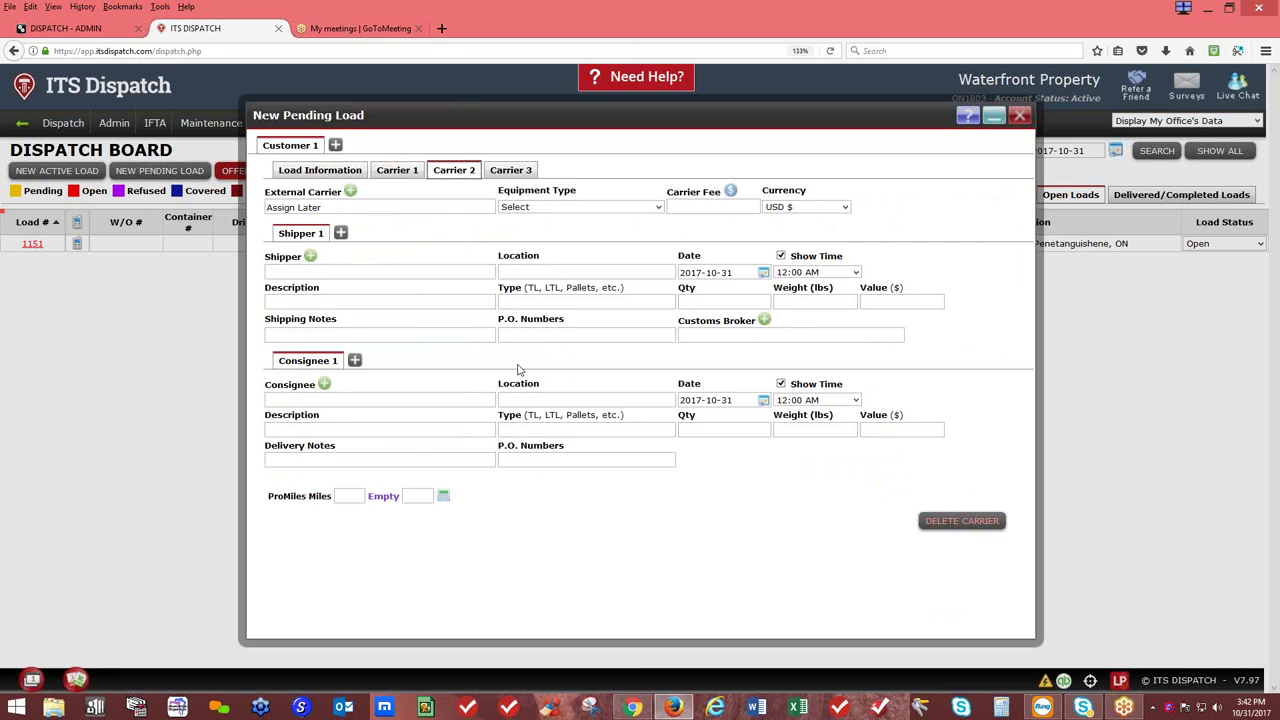
click(577, 176)
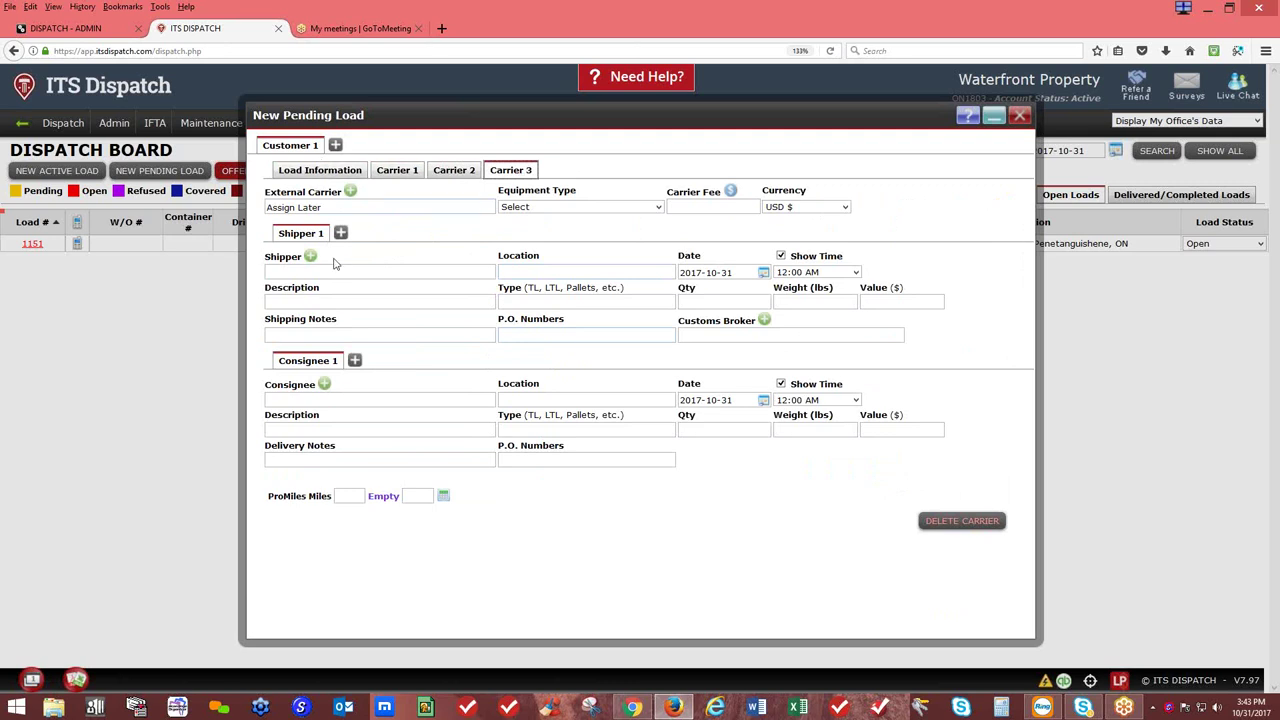
click(328, 170)
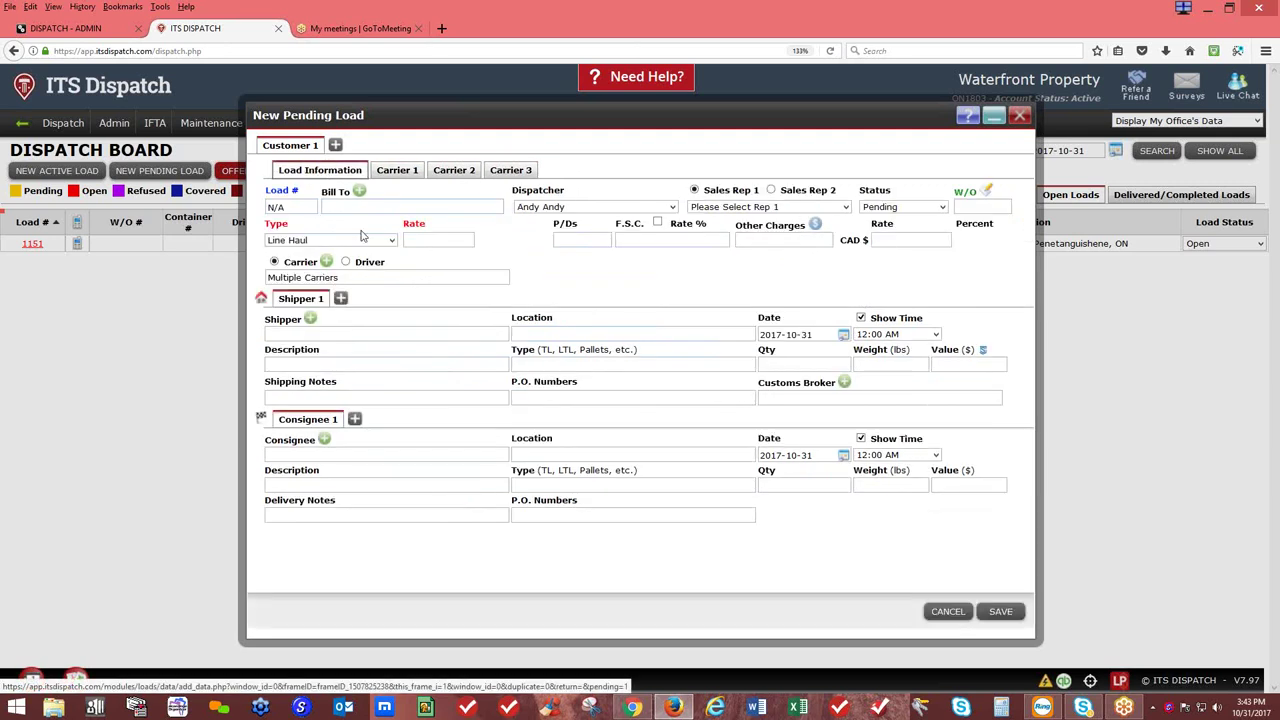
- Reselect Multiple Carriers, then switch the load to driver assignment
click(361, 277)
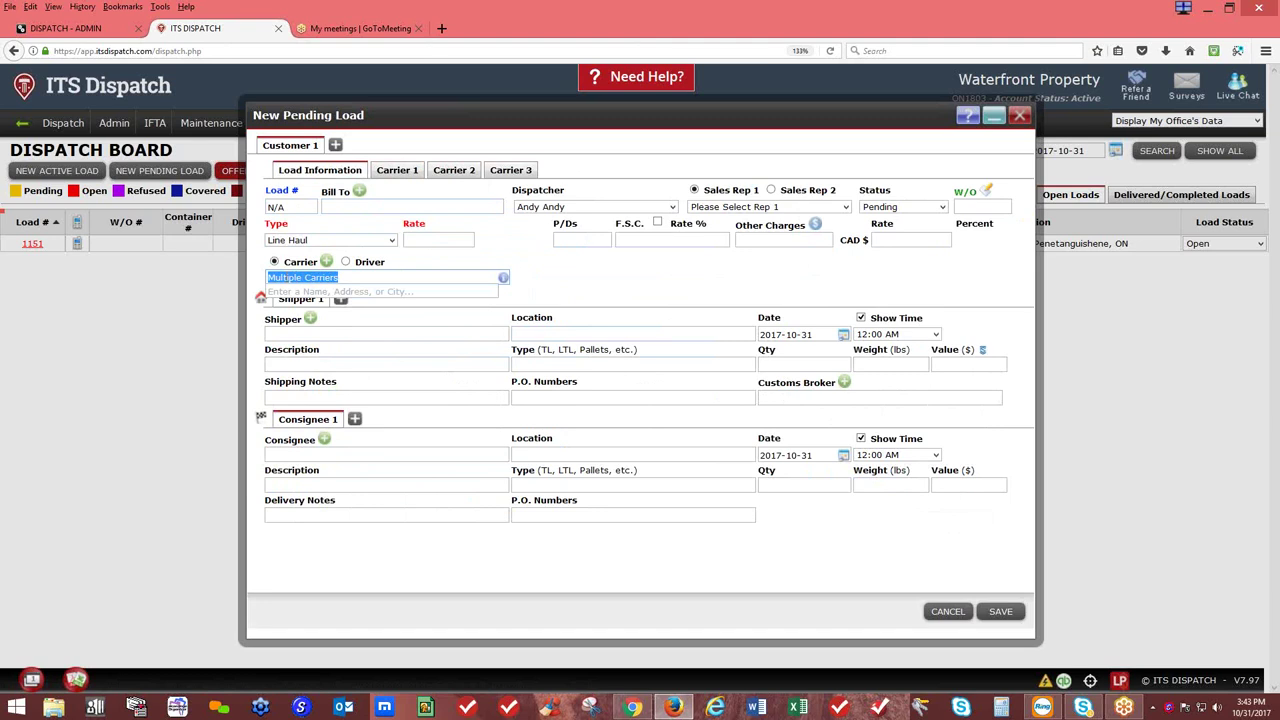
text(m)
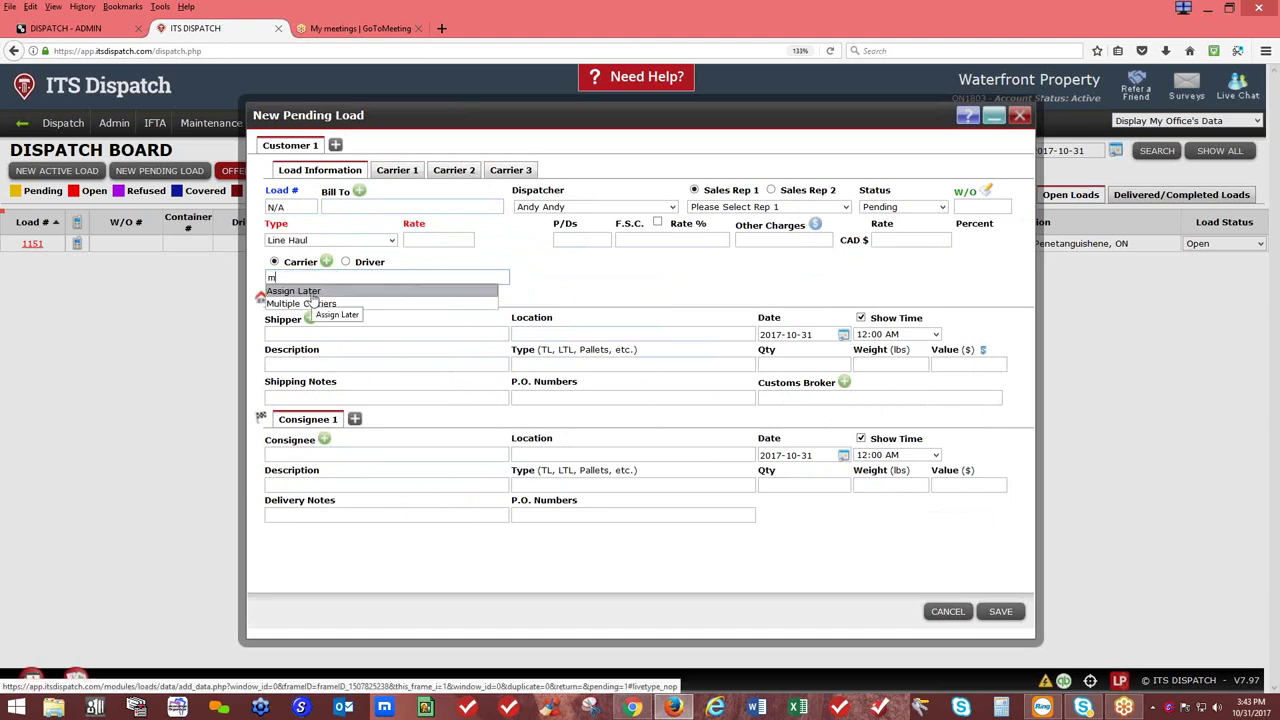
click(314, 304)
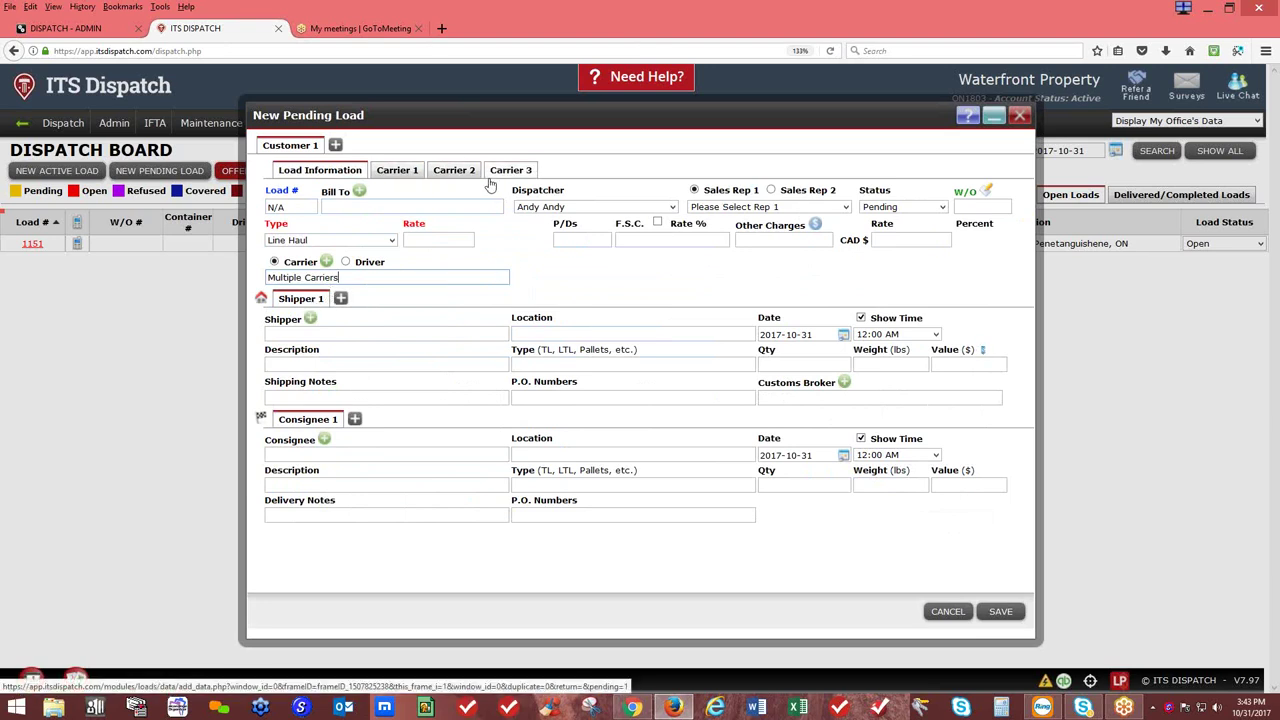
click(345, 262)
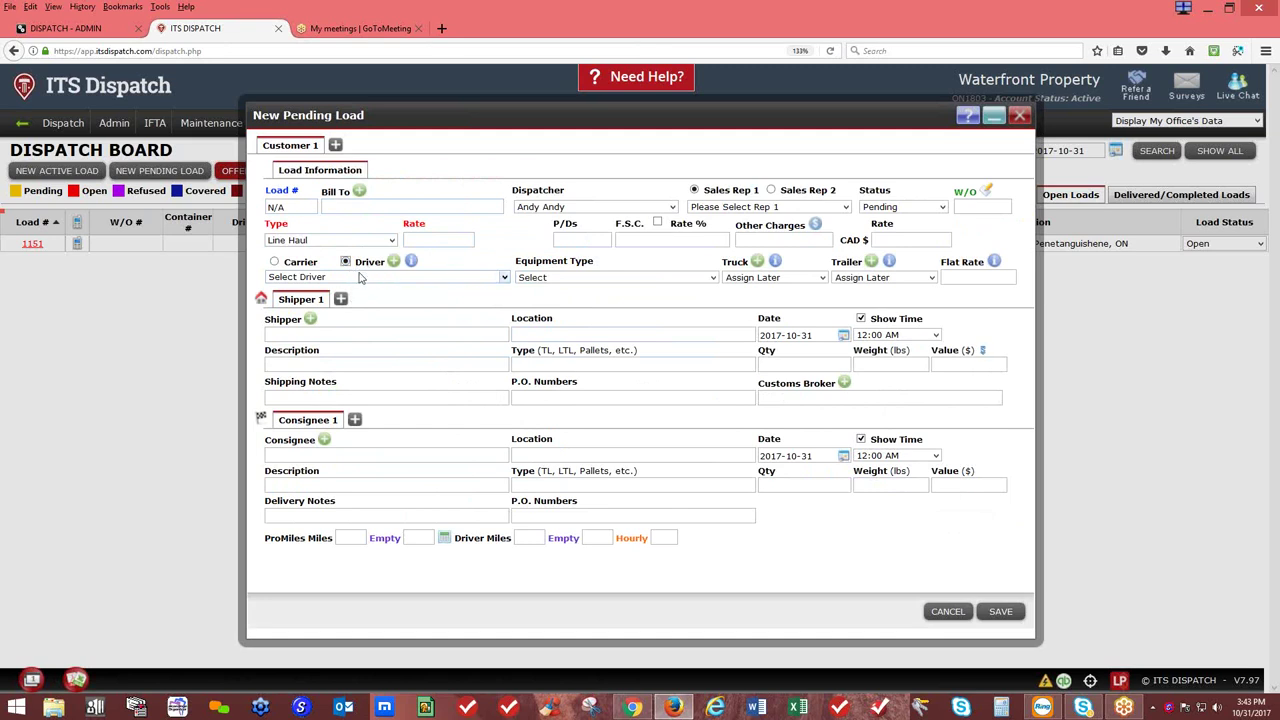
- Set the load to Multiple Drivers, add Driver 2 and Driver 3 tabs, then close the form
click(360, 278)
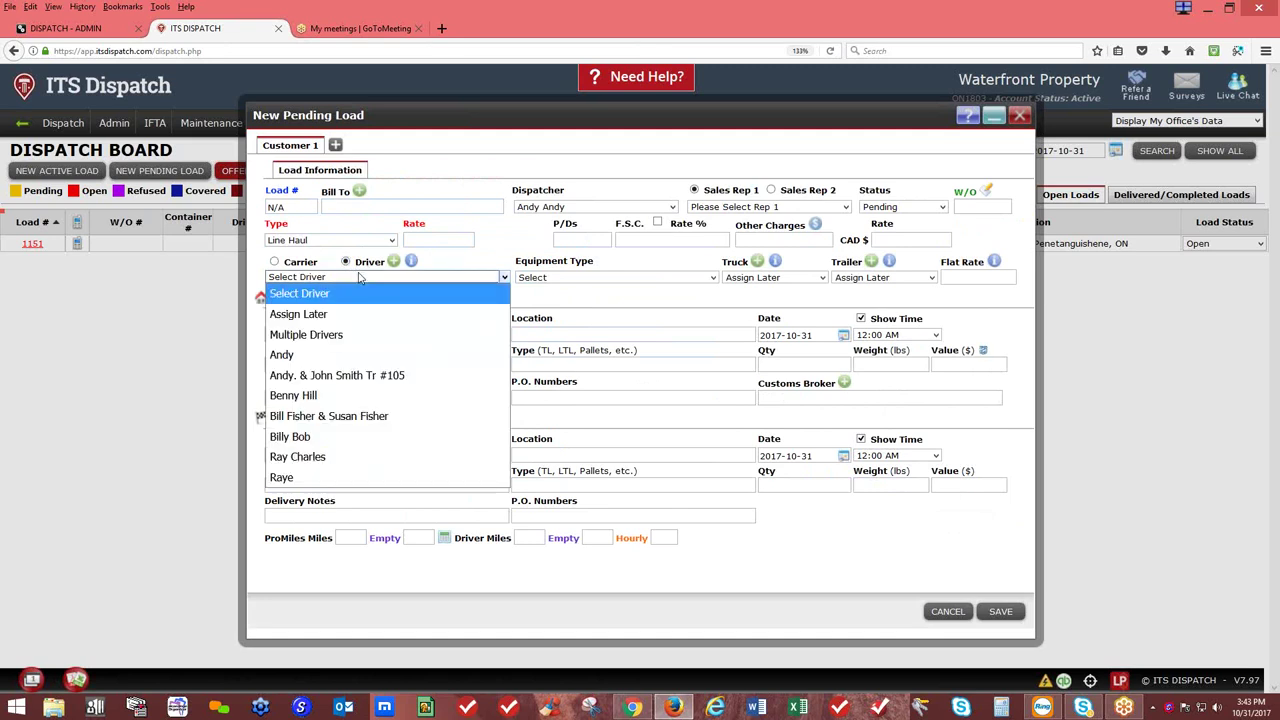
click(309, 358)
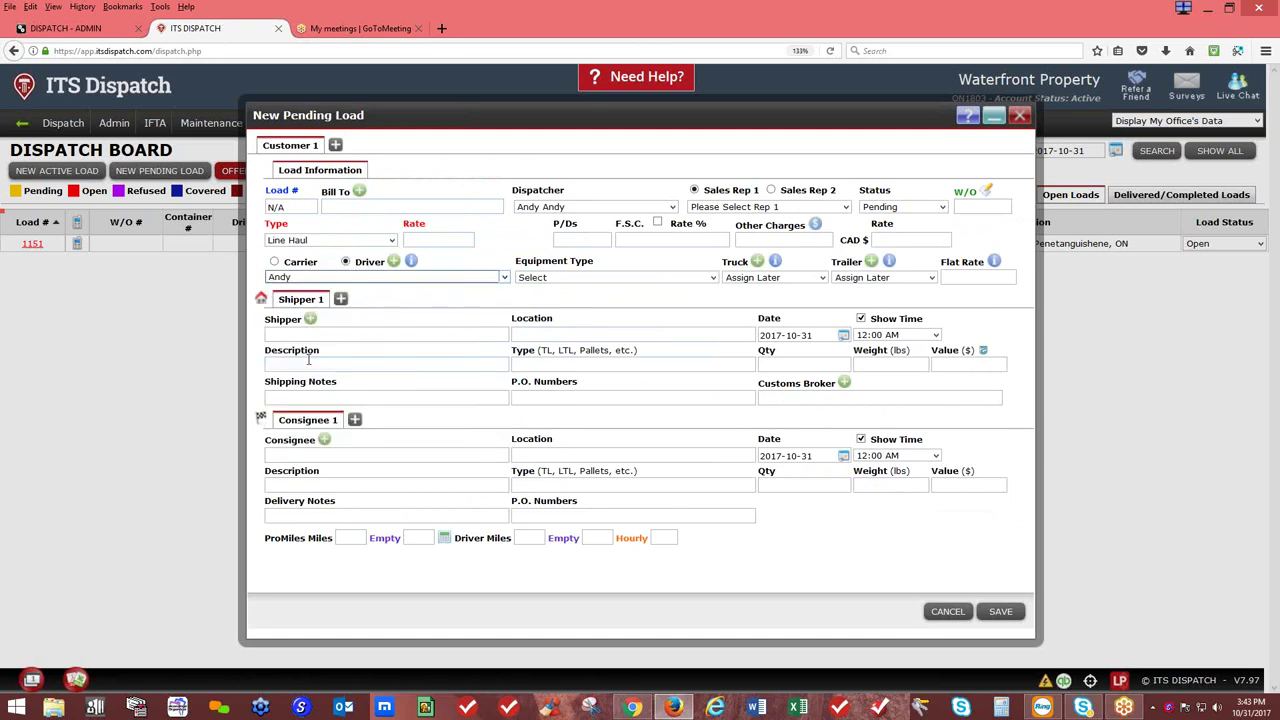
click(447, 279)
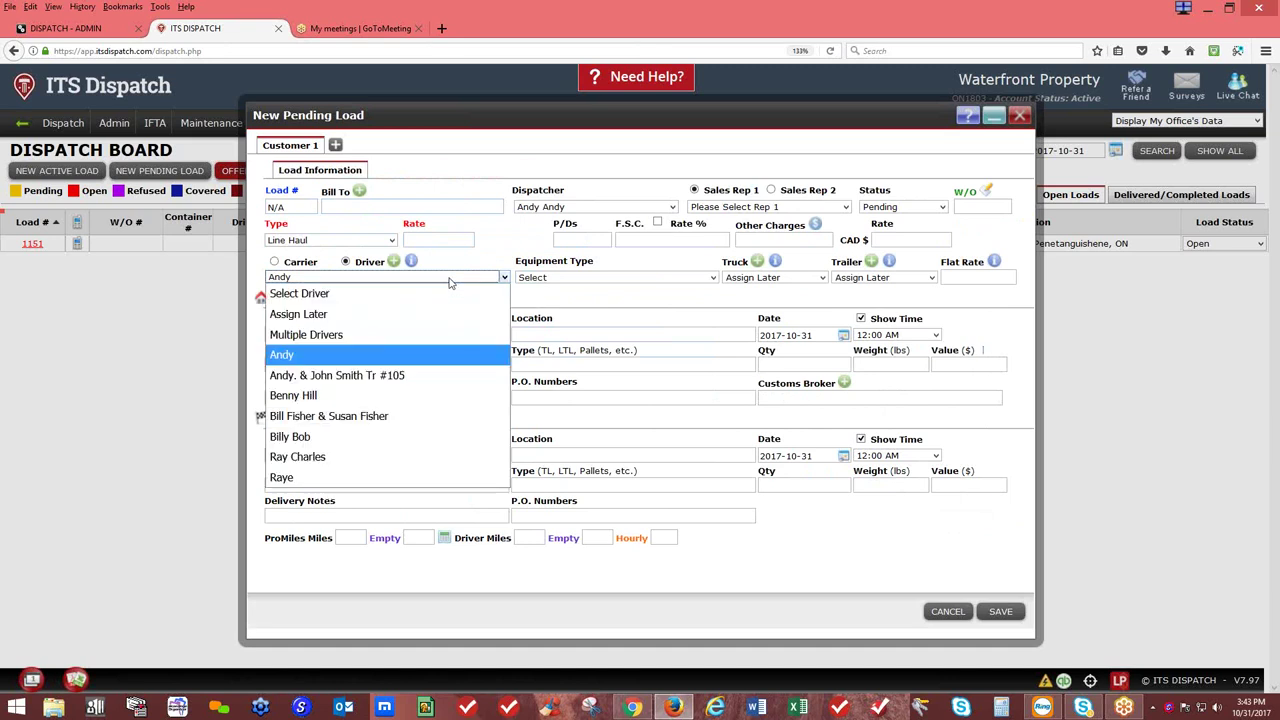
click(348, 335)
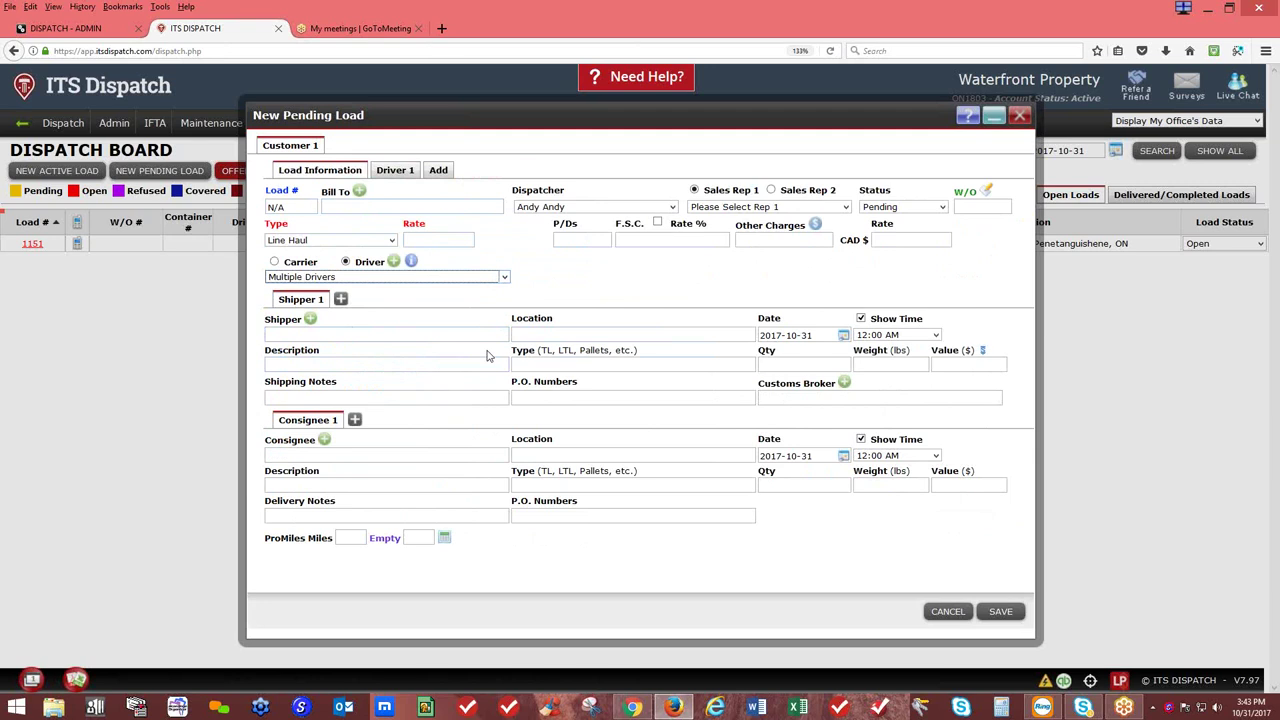
click(414, 172)
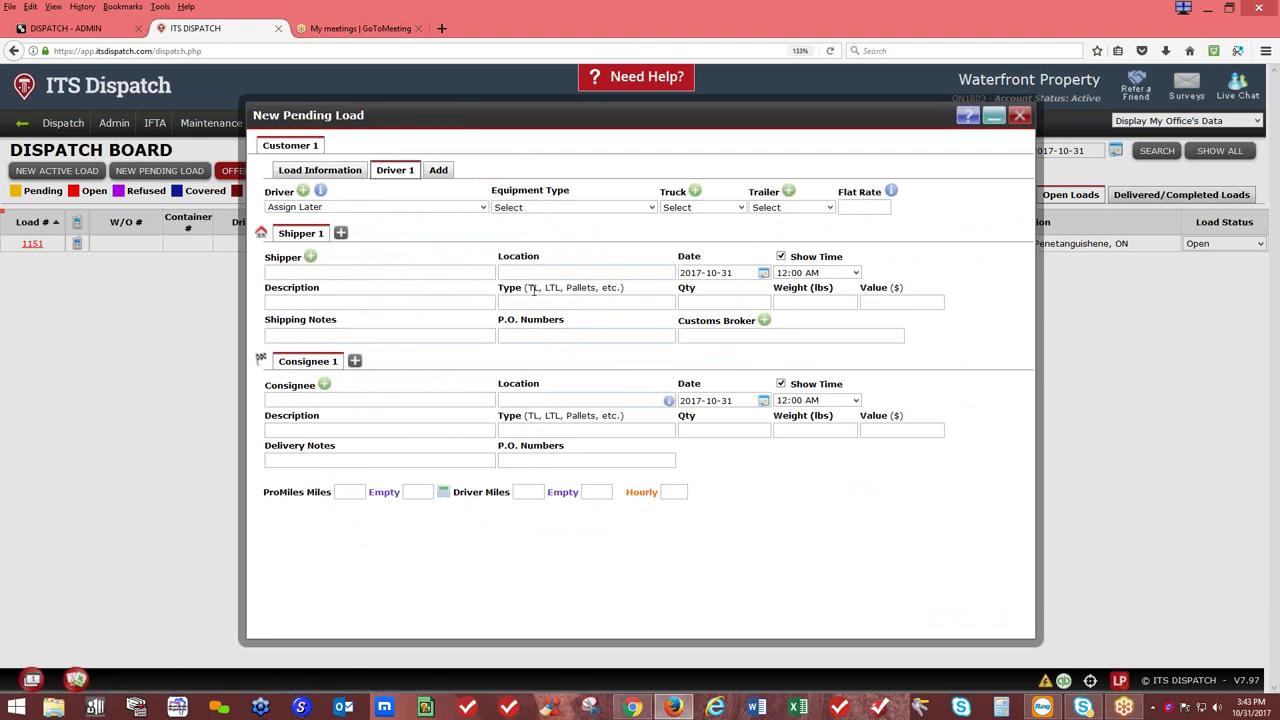
click(438, 170)
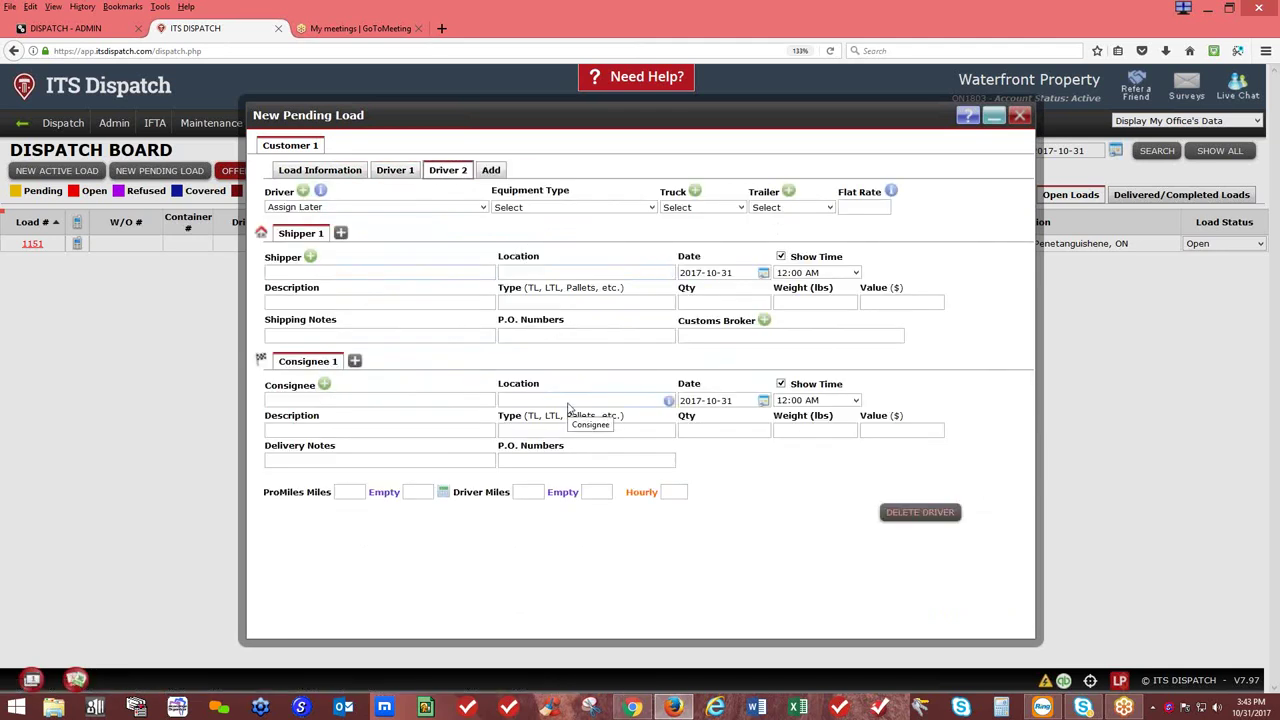
click(491, 170)
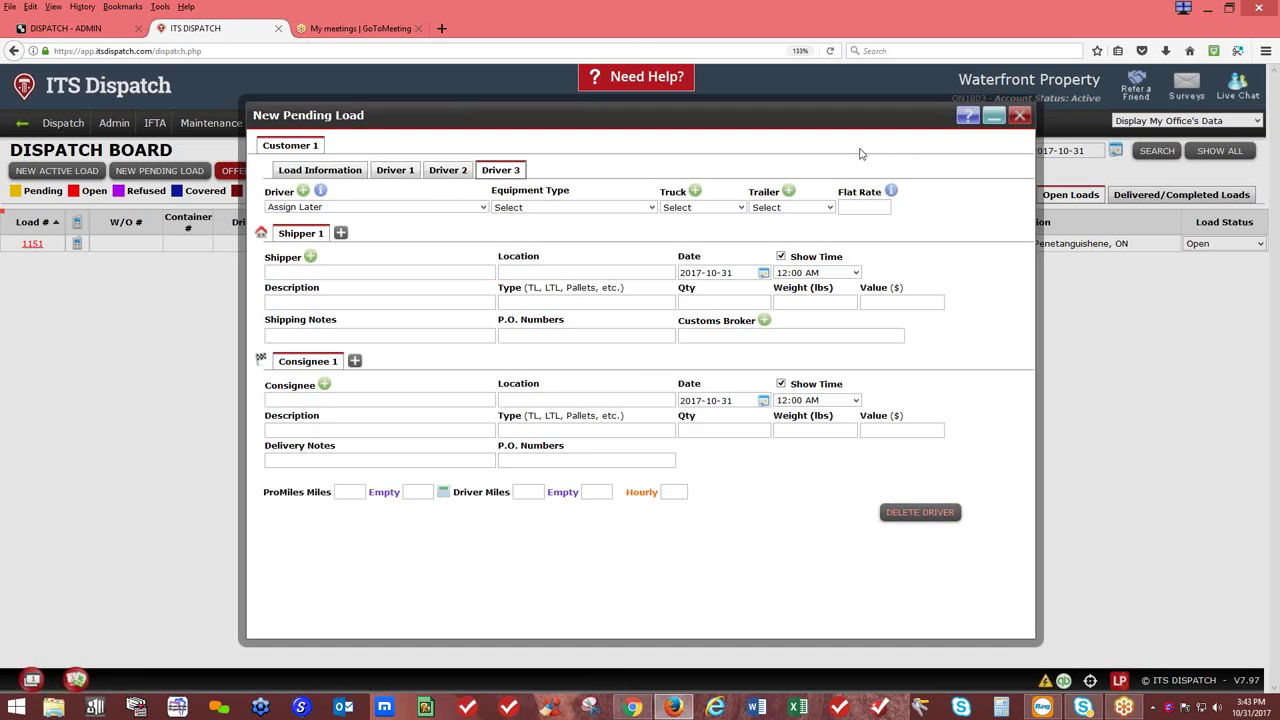
click(1018, 118)
- Confirm discarding the pending load and scroll through Help's Training Videos list
click(722, 333)
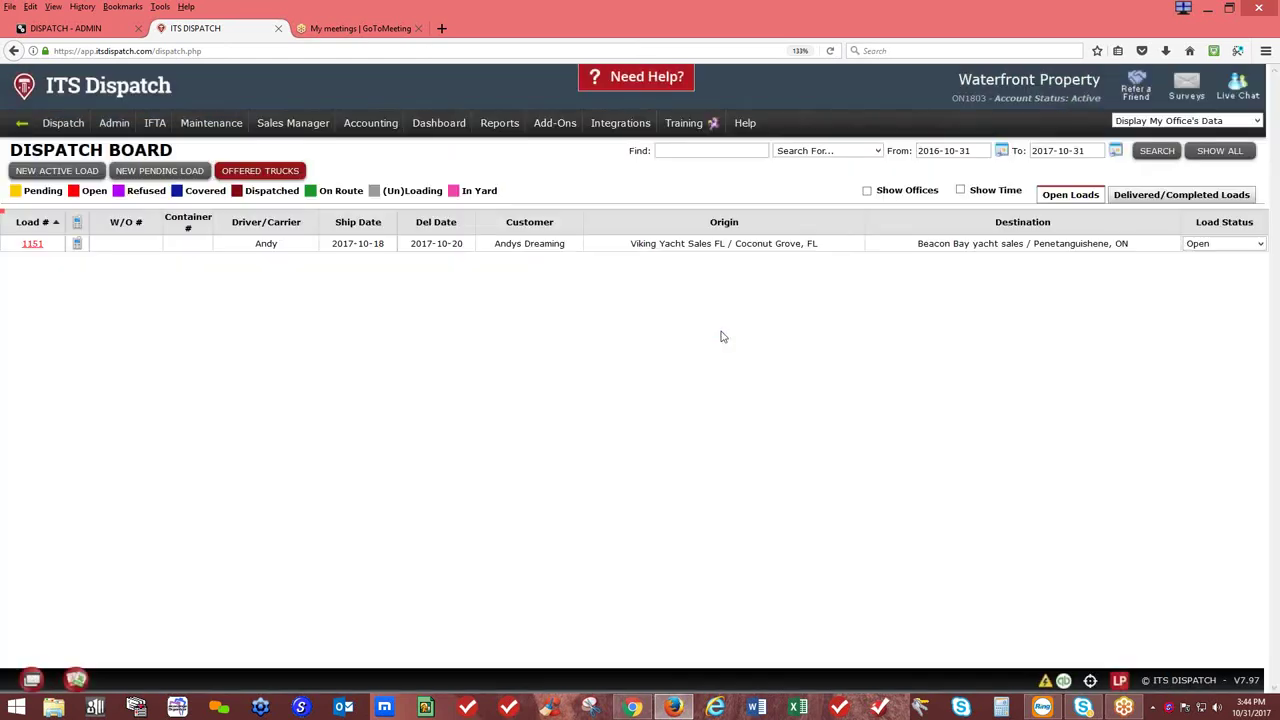
drag(806, 349, 809, 325)
click(747, 127)
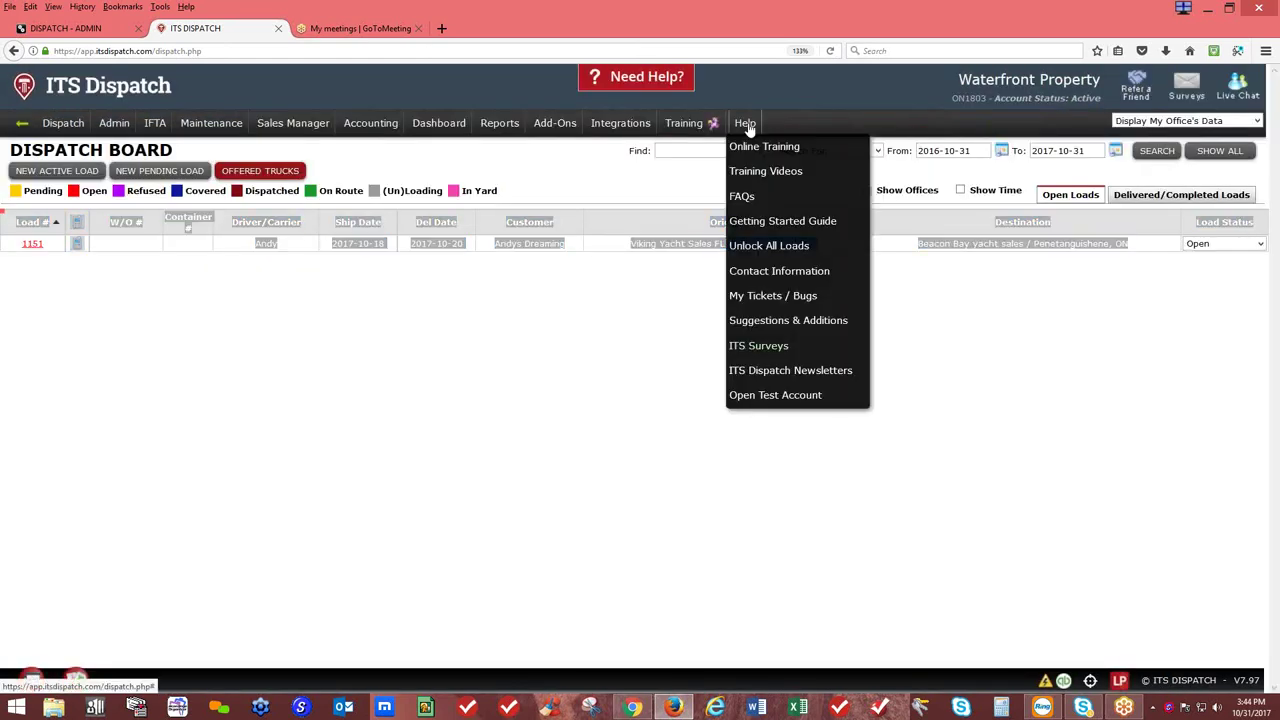
click(766, 171)
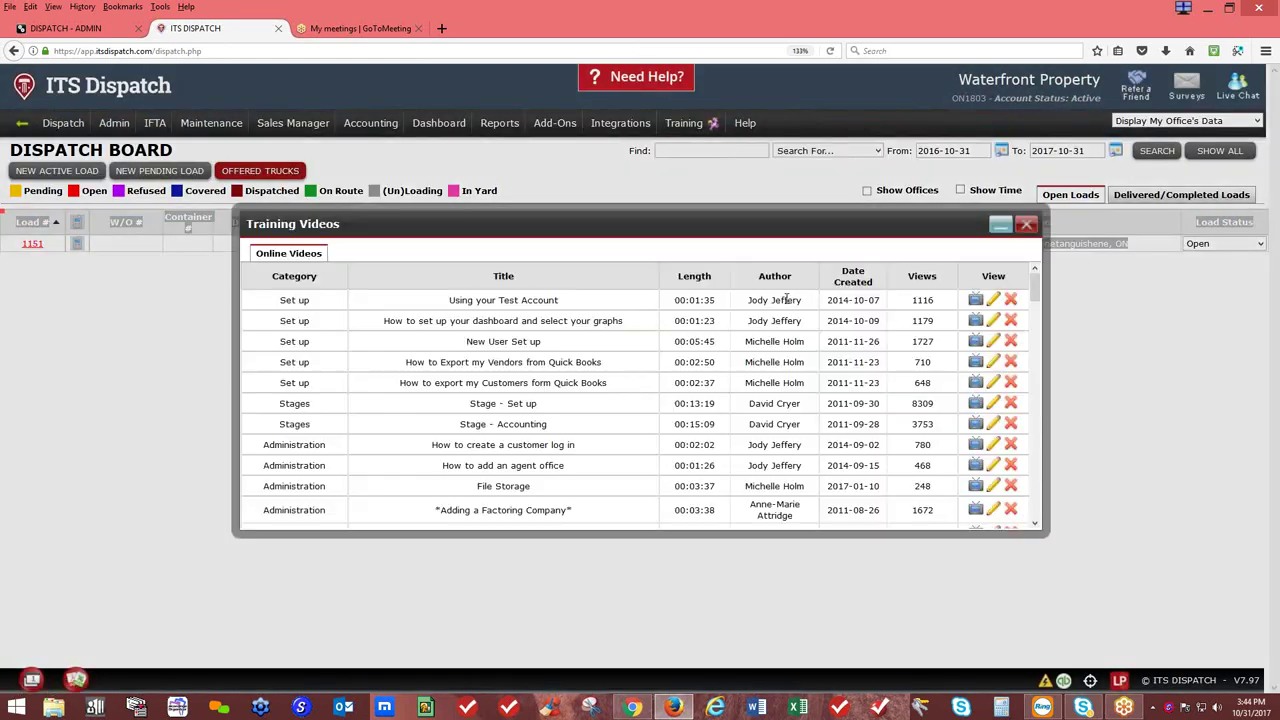
scroll(800, 330, down, 10)
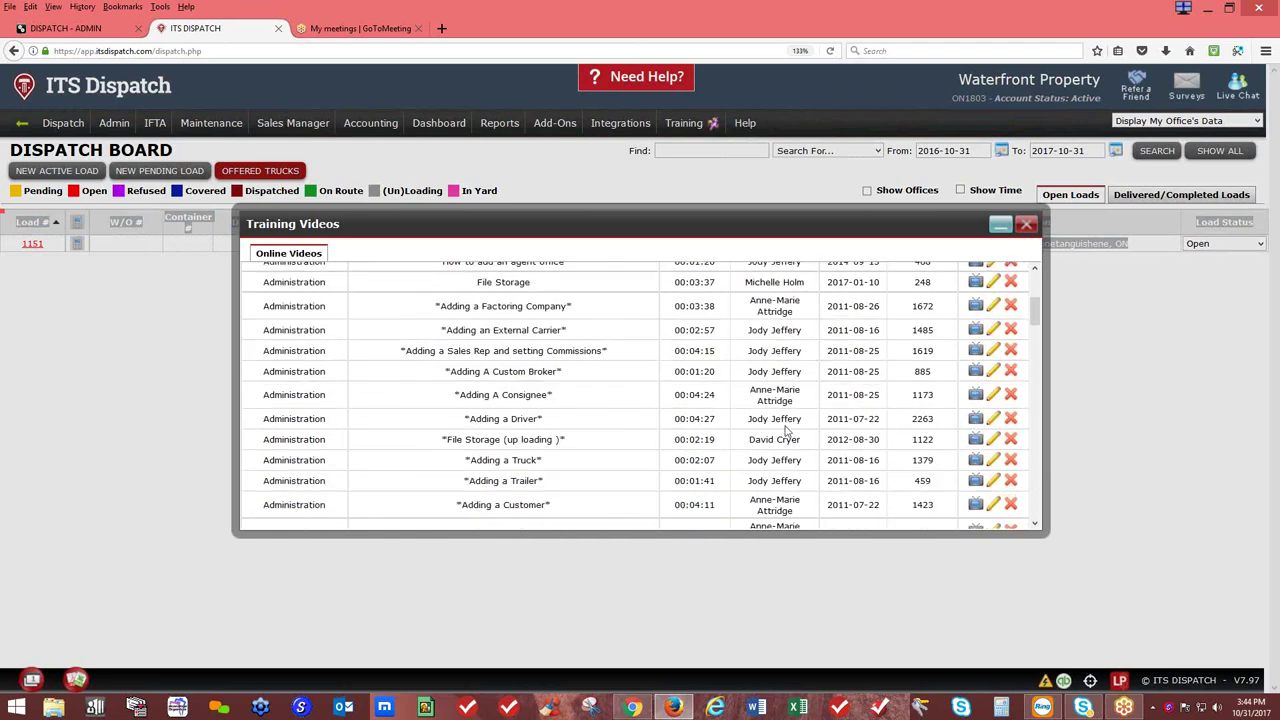
scroll(786, 432, down, 8)
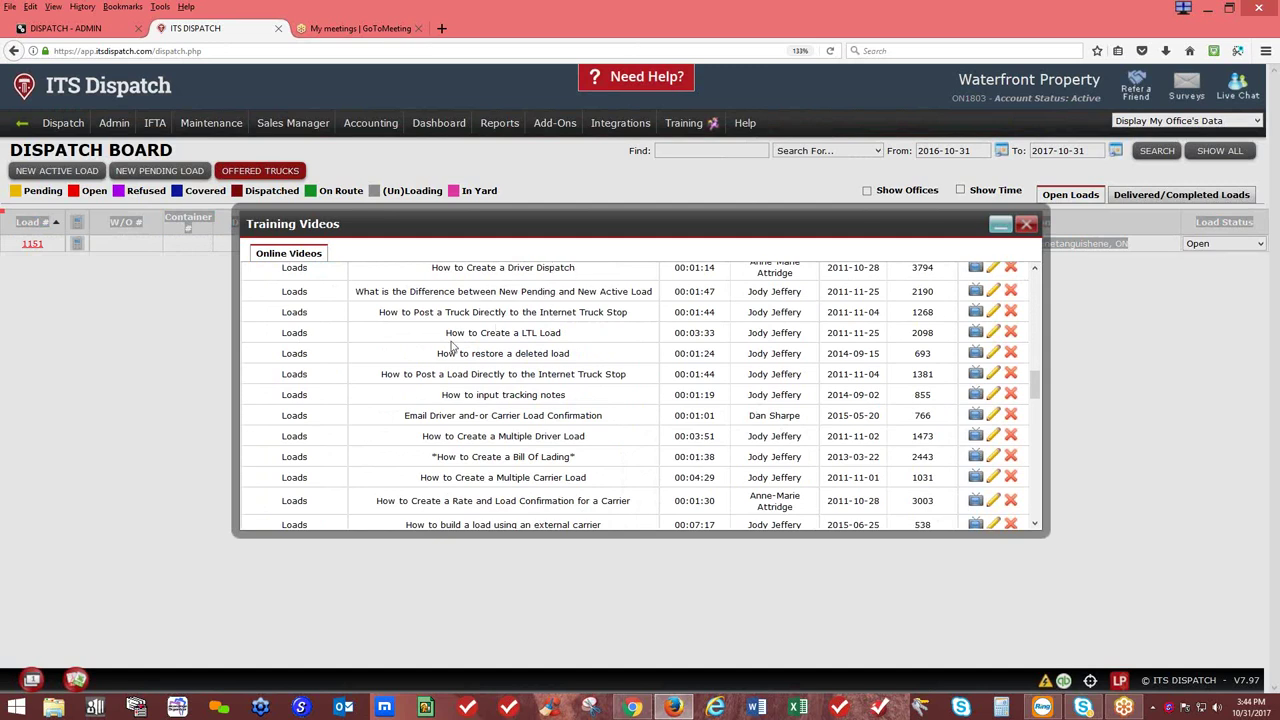
- Highlight the LTL, Multiple Driver and Multiple Carrier load videos, then open Contact Information
drag(565, 336, 432, 338)
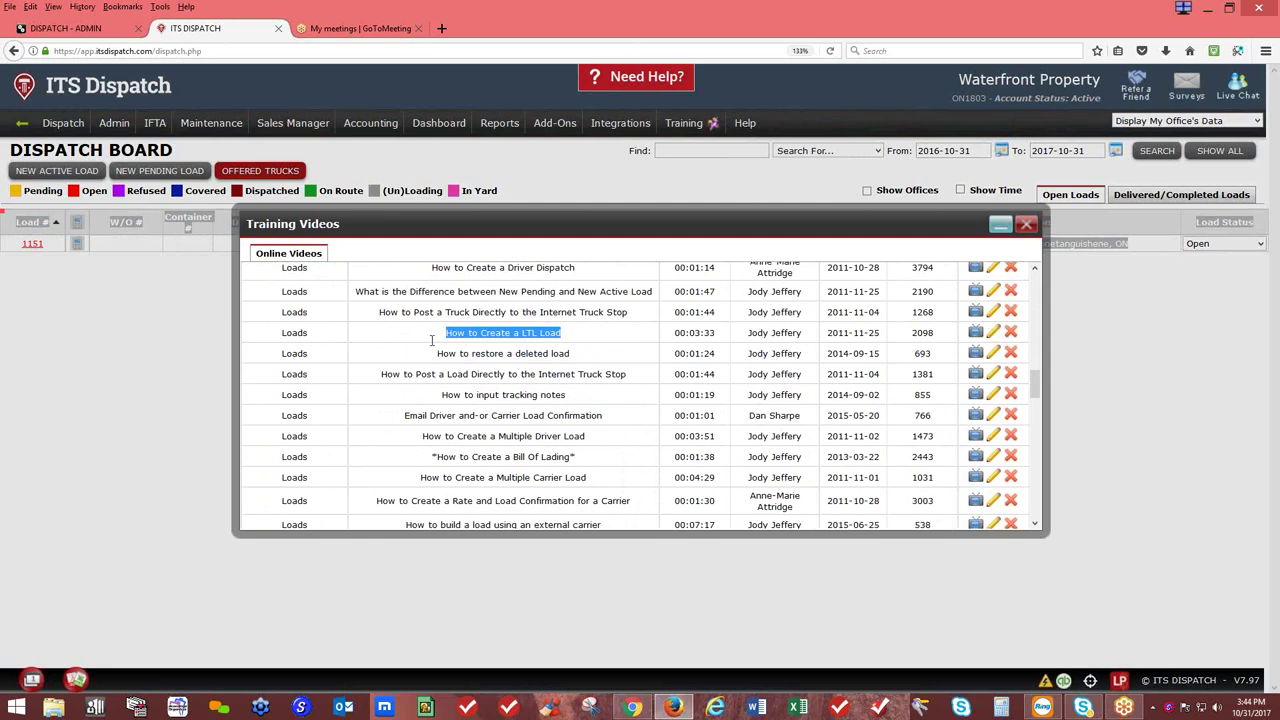
drag(593, 436, 422, 438)
drag(602, 478, 435, 478)
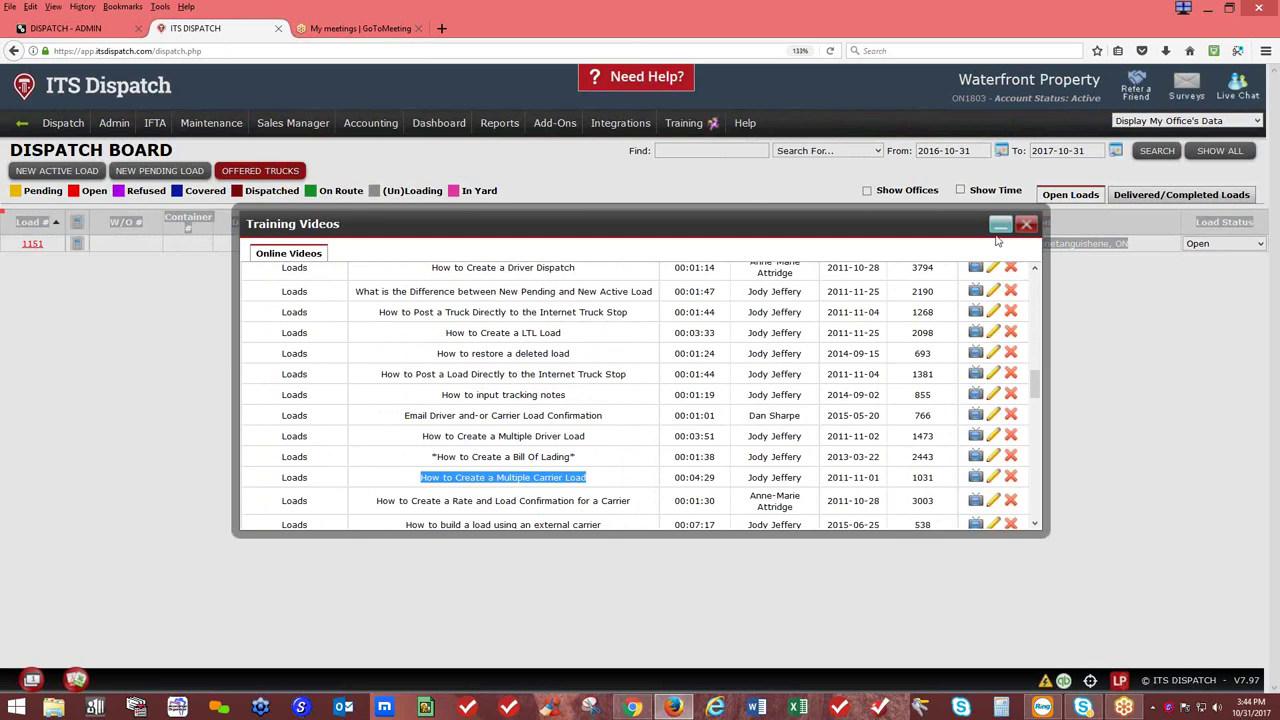
click(1025, 226)
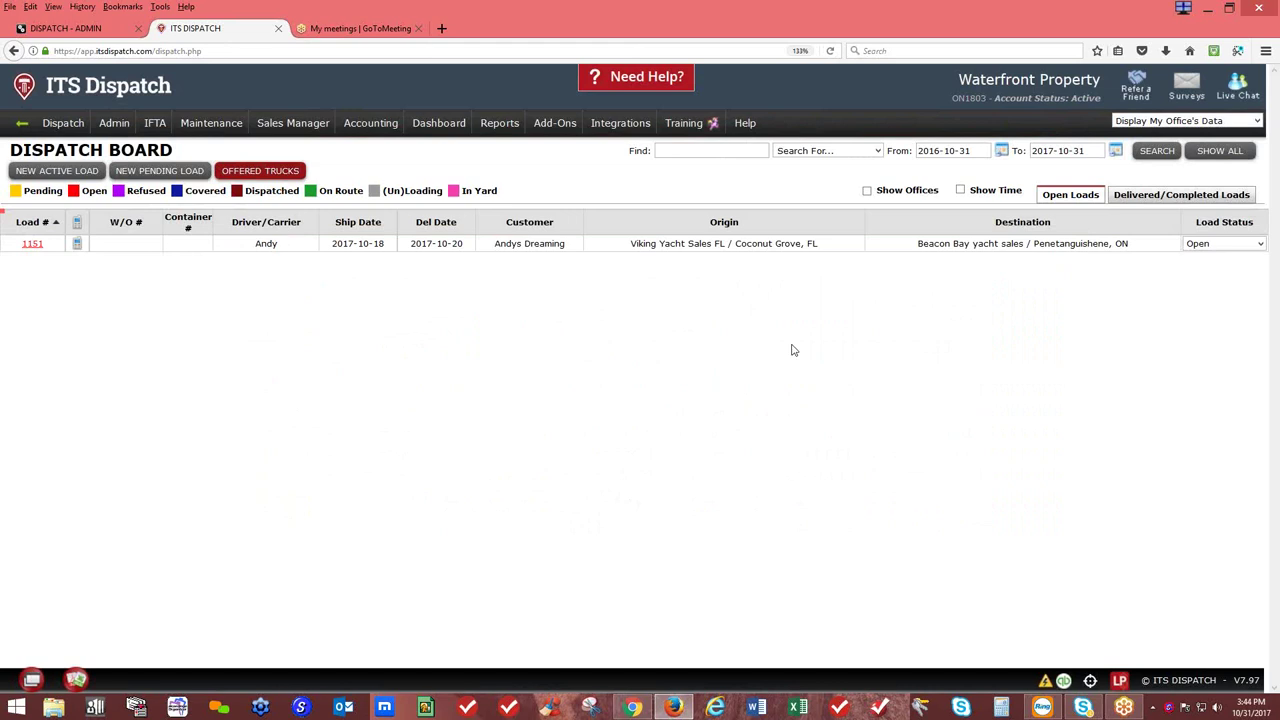
mouse_move(748, 123)
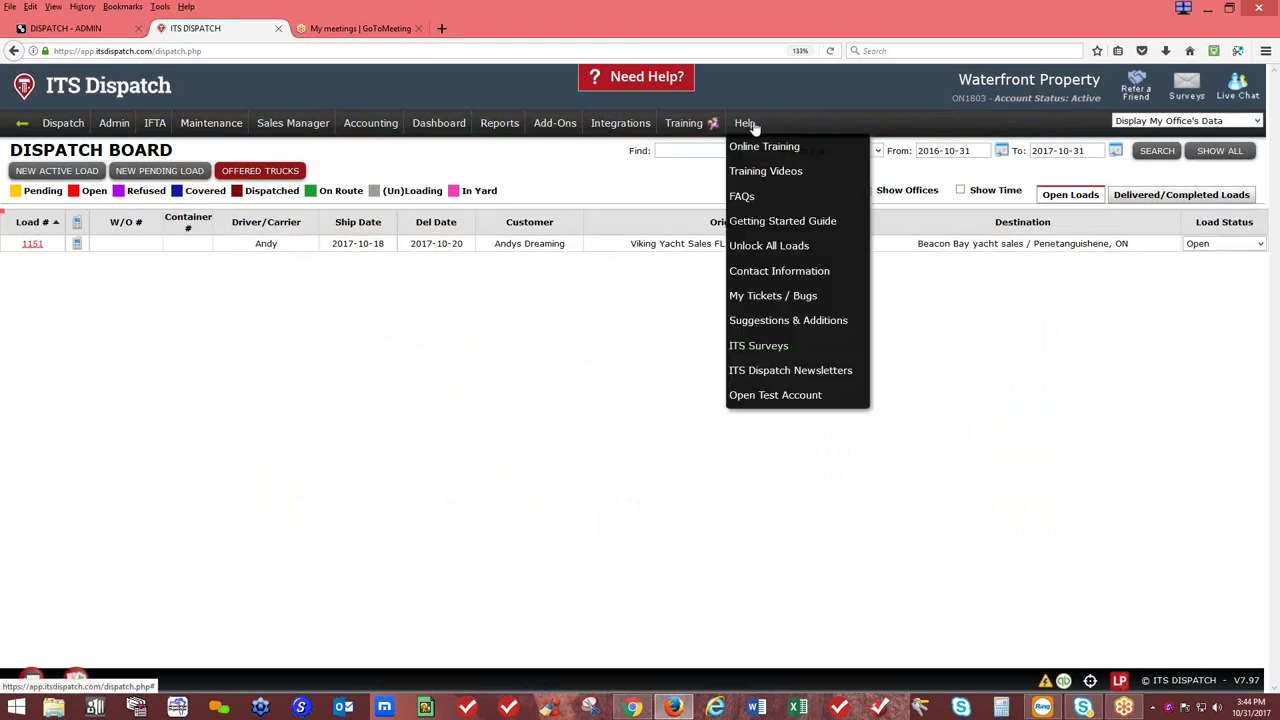
click(785, 270)
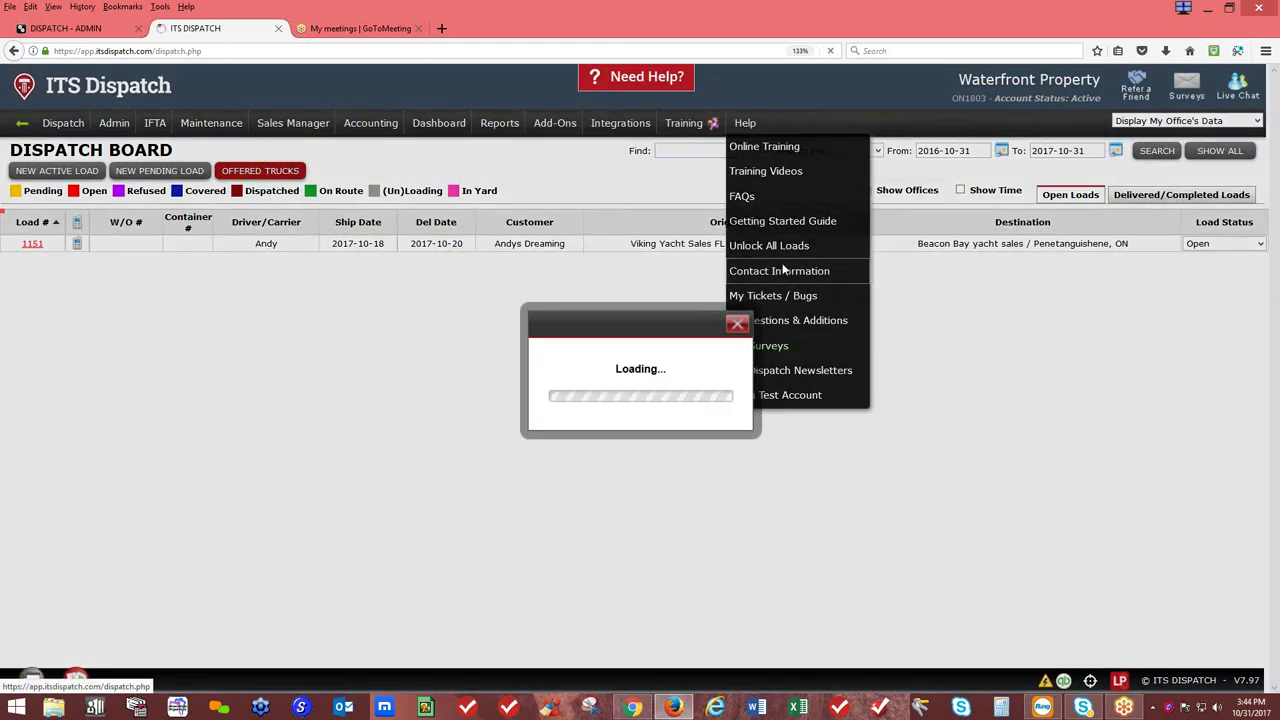